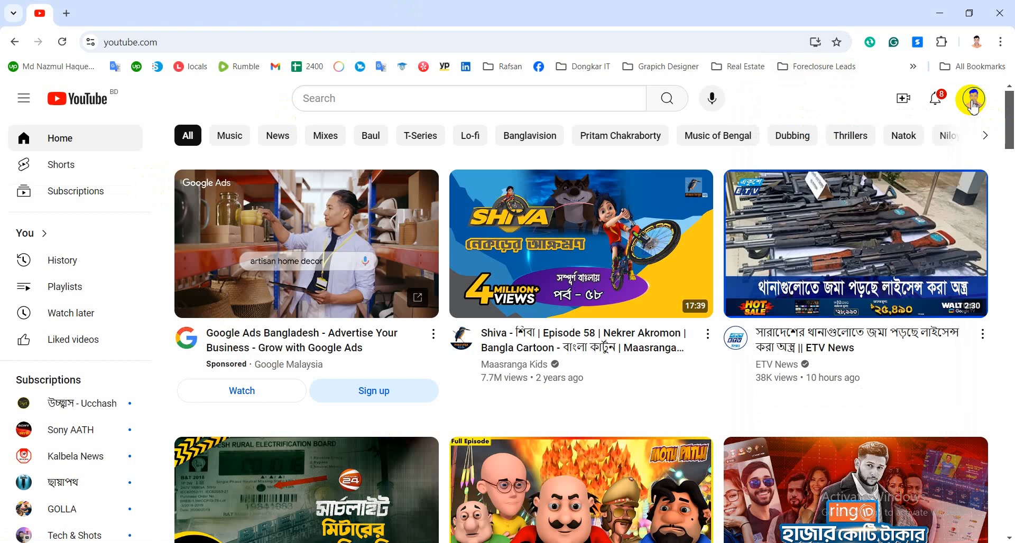
pyautogui.click(975, 101)
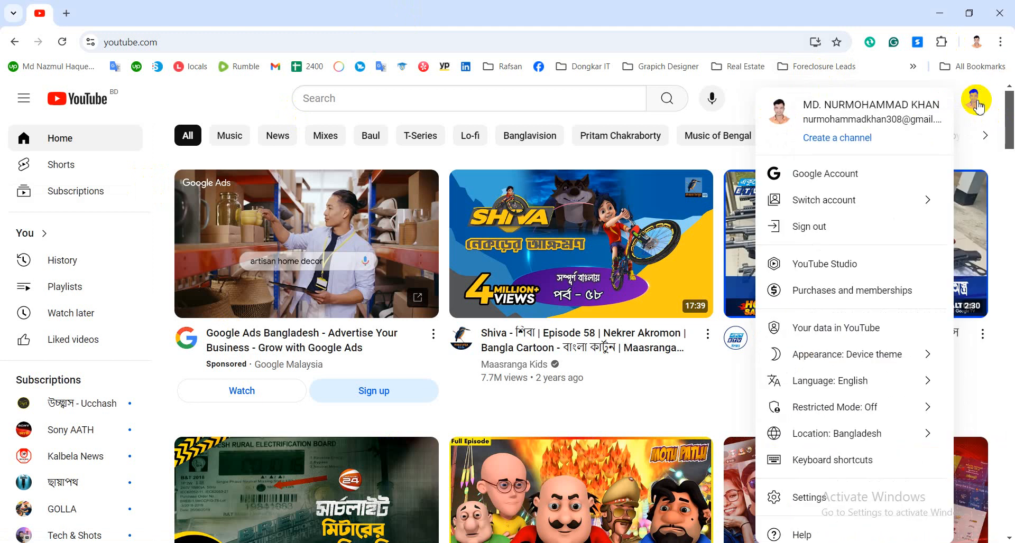
pyautogui.click(855, 138)
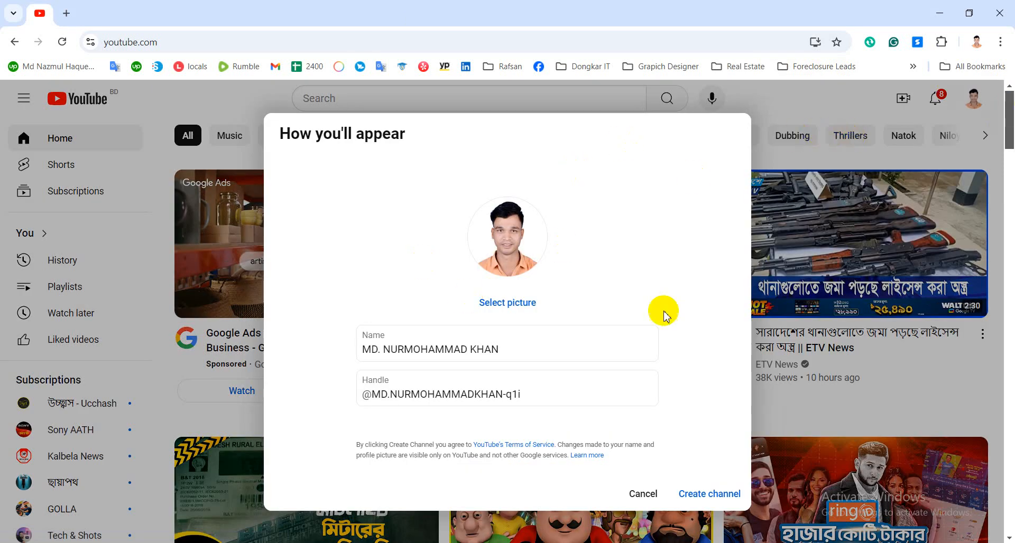
pyautogui.click(644, 494)
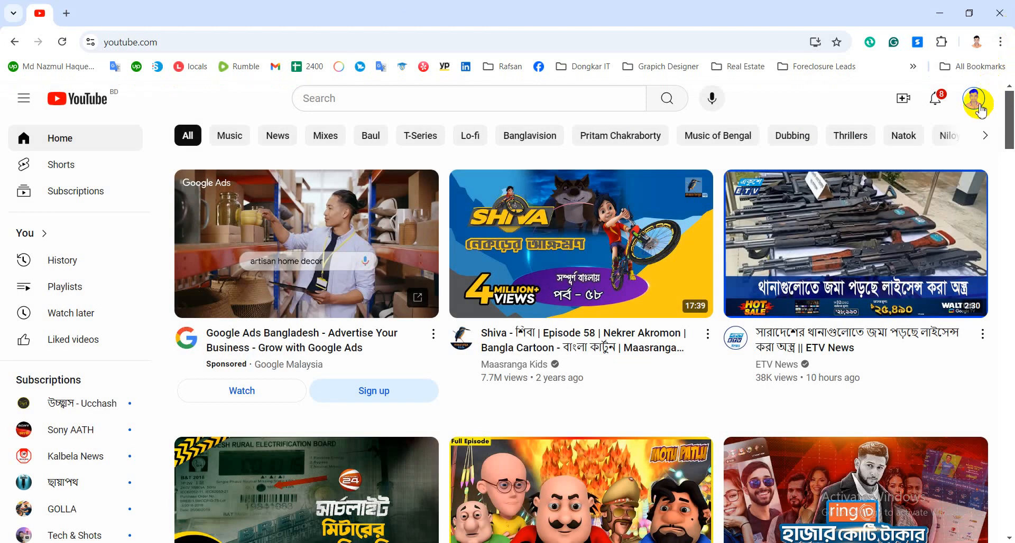
pyautogui.click(979, 104)
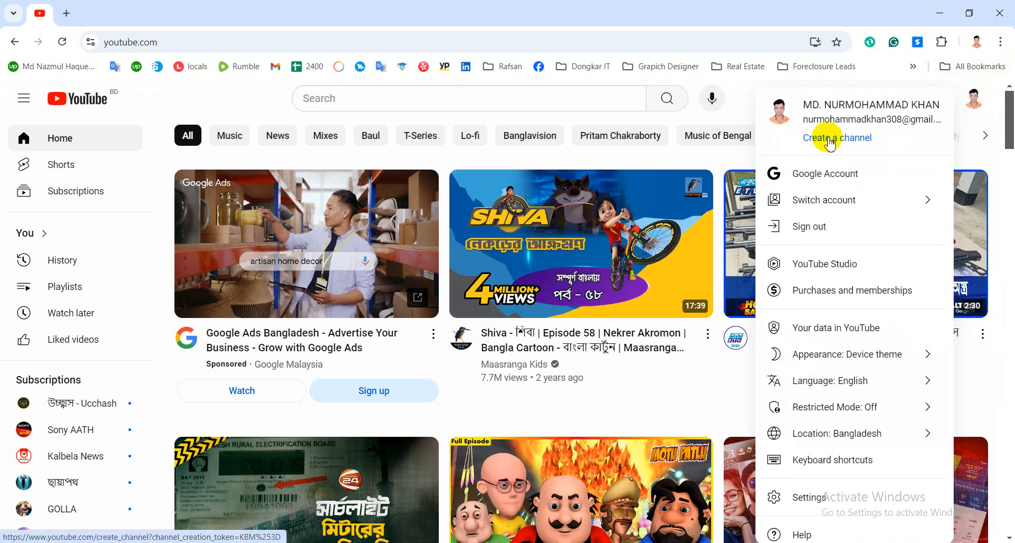
pyautogui.click(830, 140)
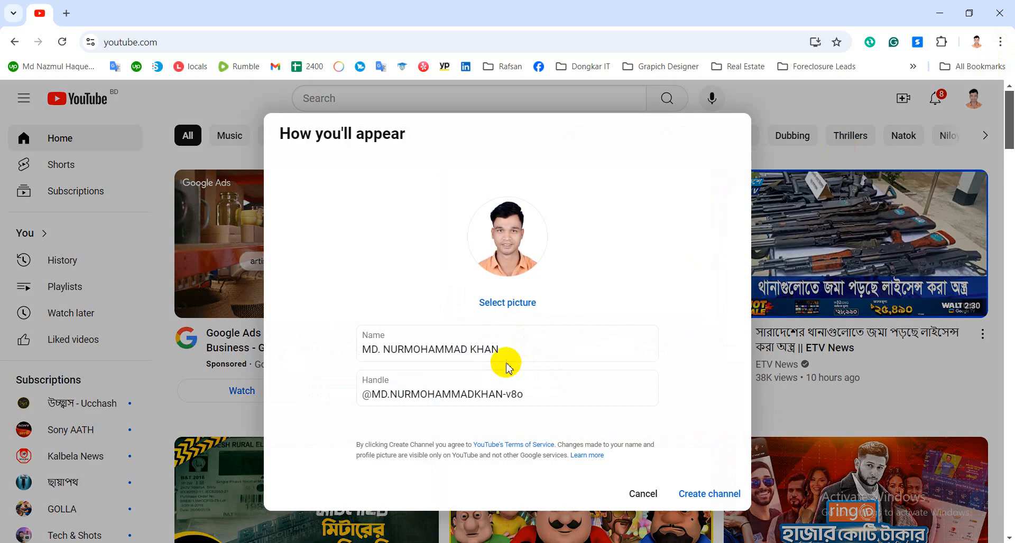
pyautogui.click(642, 494)
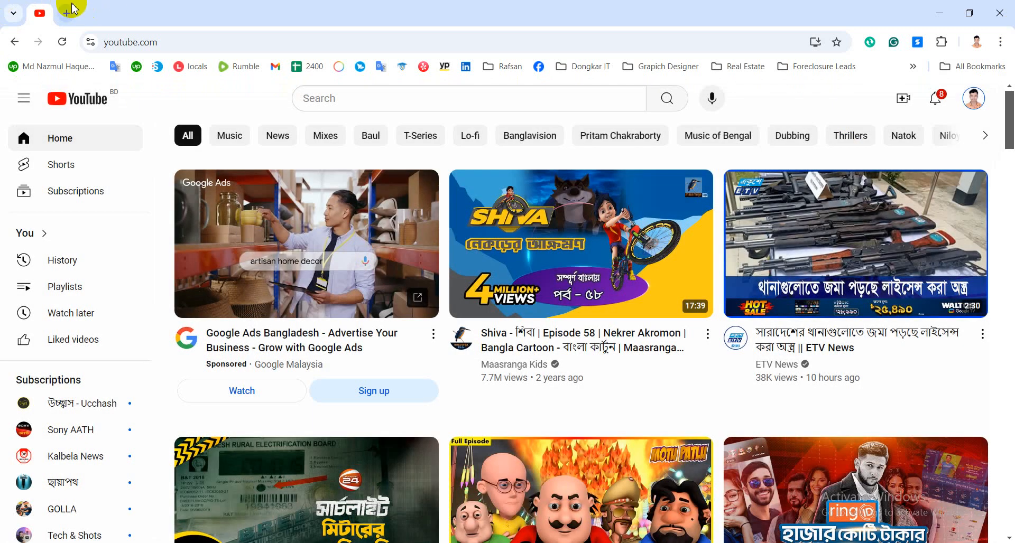
# Step: Search Google for "youtube studio" in a new browser tab and open the YouTube Studio site
pyautogui.click(67, 11)
pyautogui.click(127, 40)
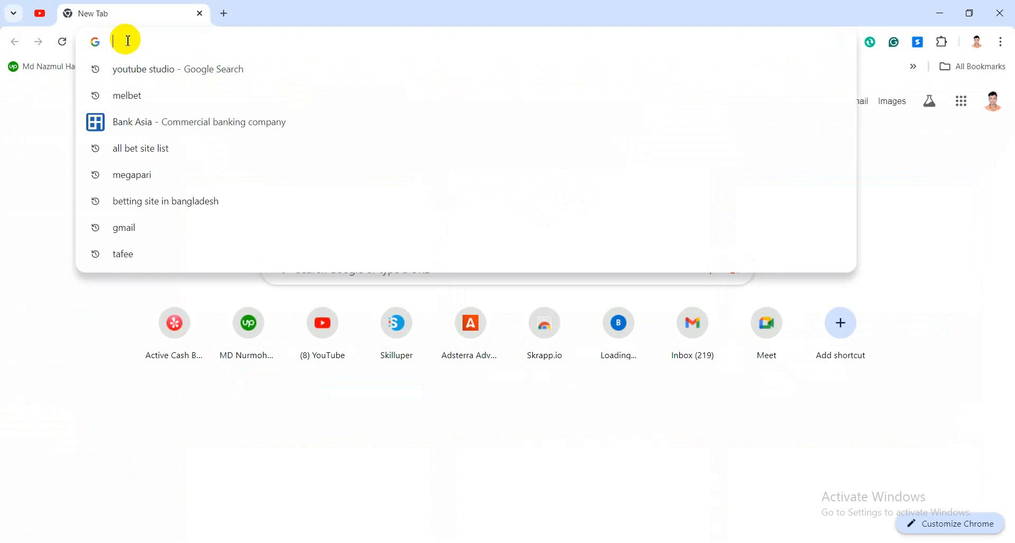
pyautogui.write('you')
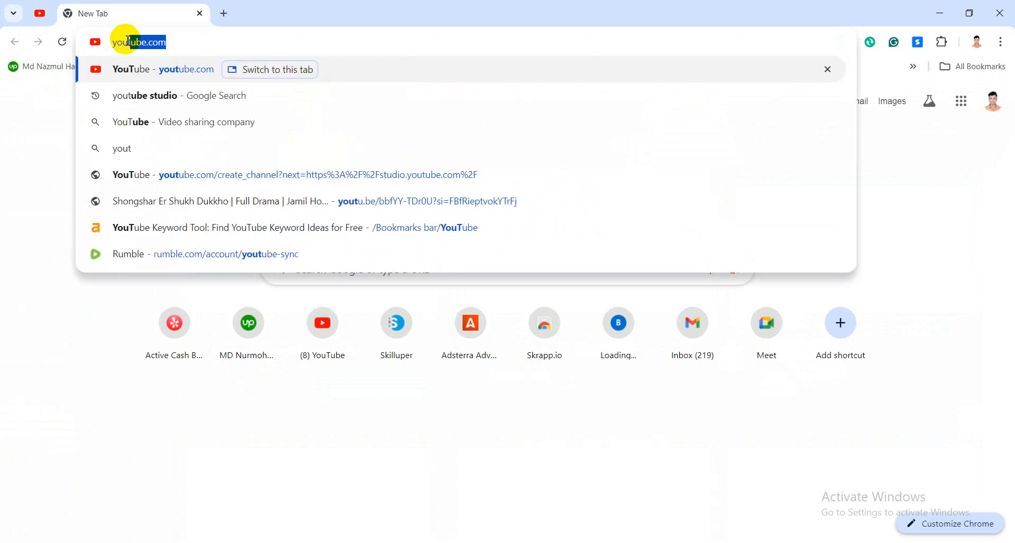
pyautogui.write('tube')
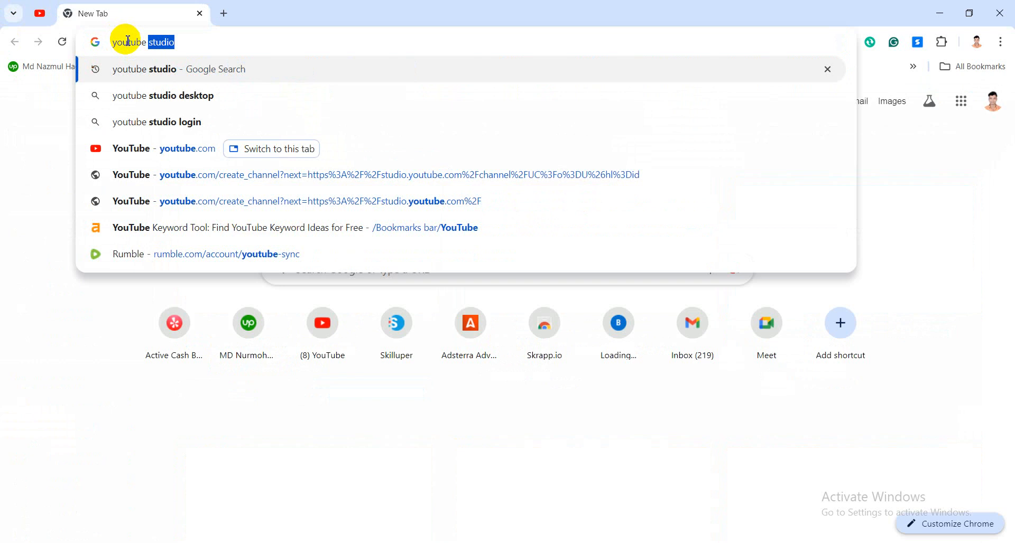
pyautogui.press('Return')
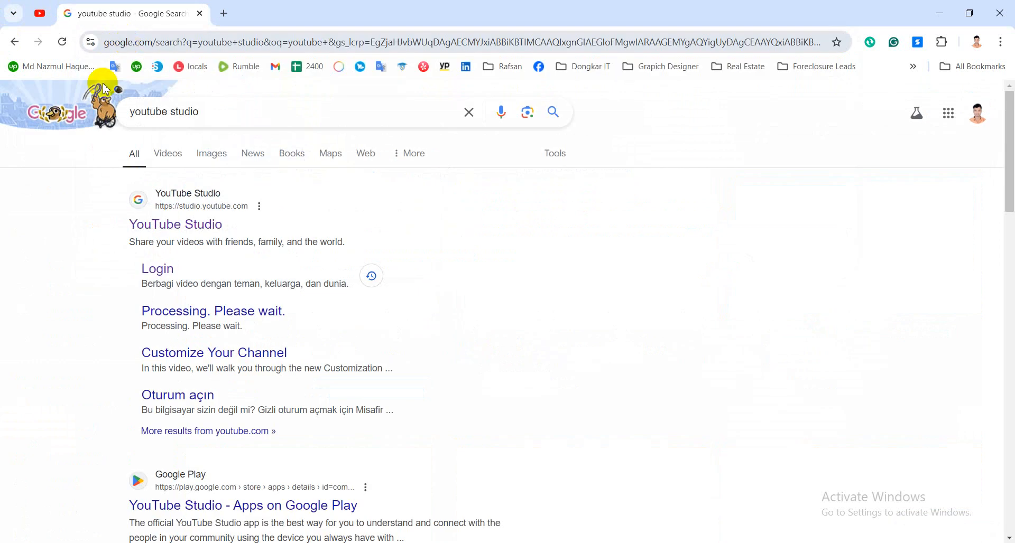
pyautogui.click(203, 225)
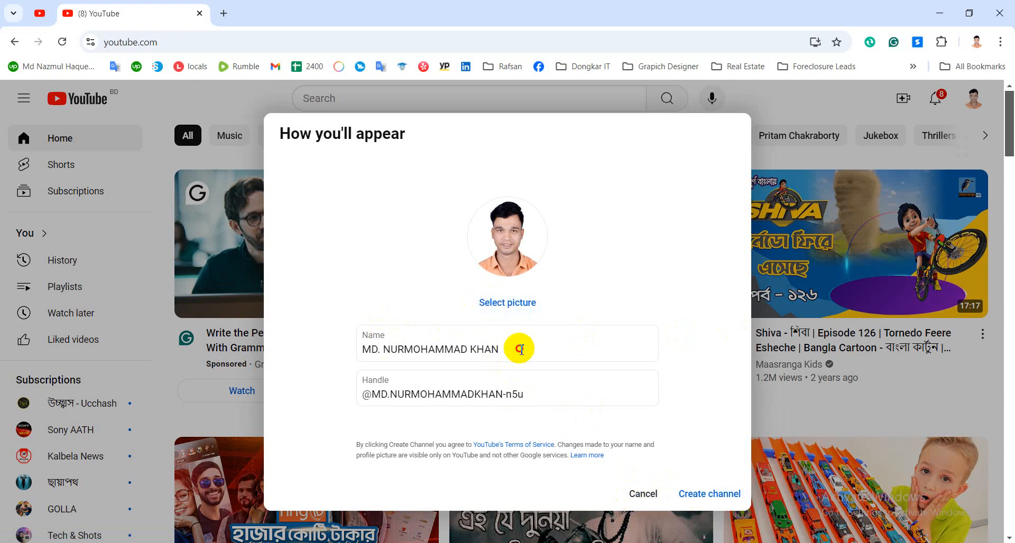
# Step: Set the new channel's name to "Her Power Project"
pyautogui.moveTo(516, 346); pyautogui.dragTo(265, 317)
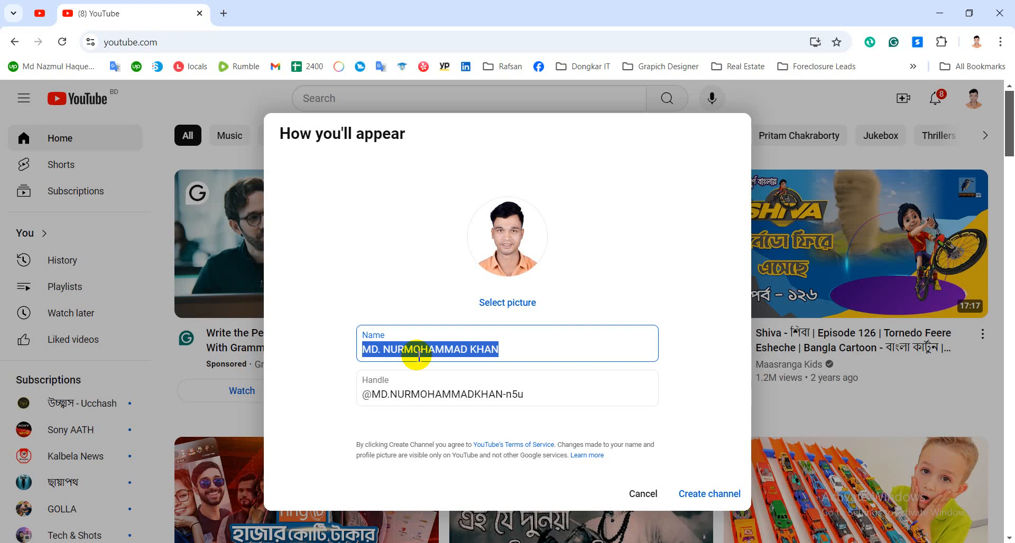
pyautogui.write('Her')
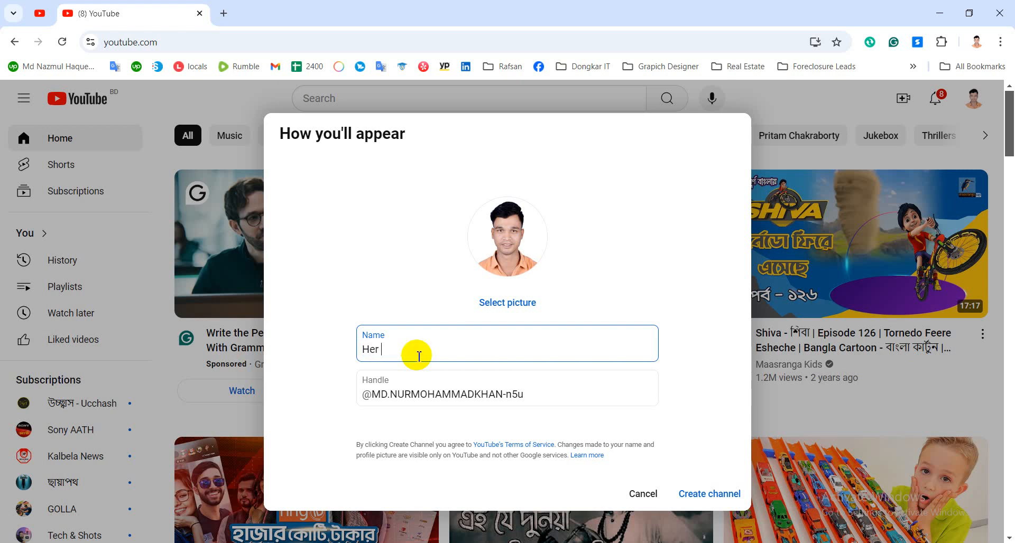
pyautogui.write(' Power Project')
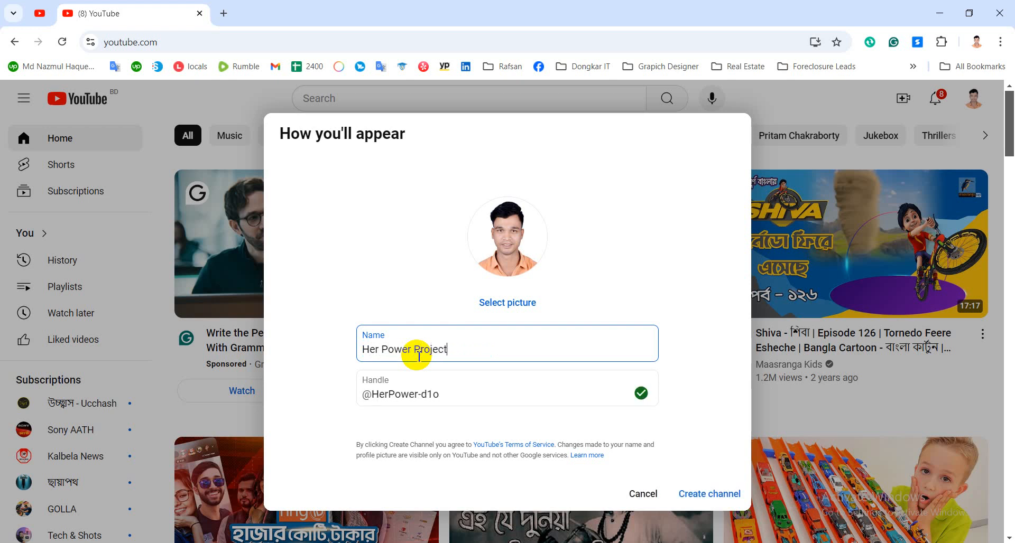
pyautogui.click(631, 238)
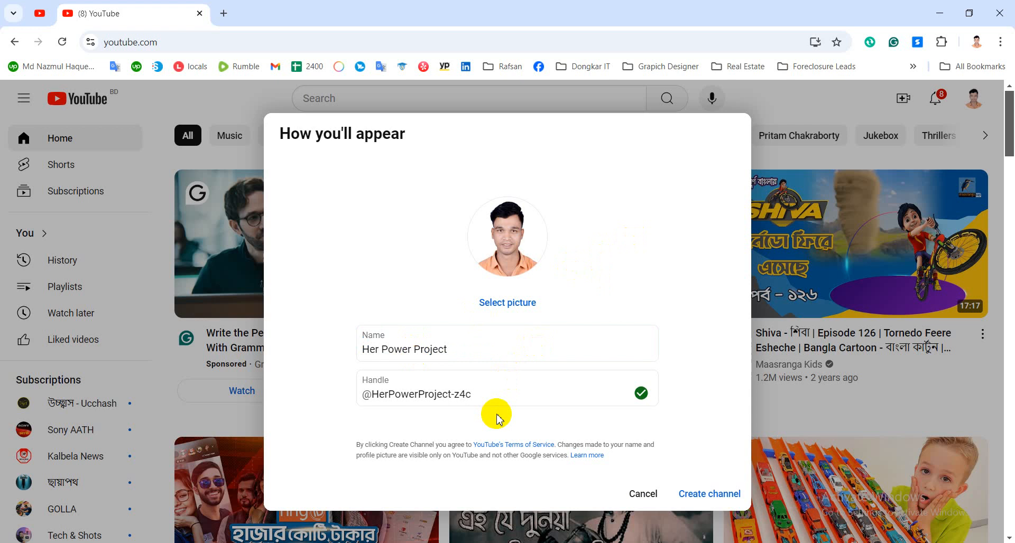
pyautogui.click(477, 393)
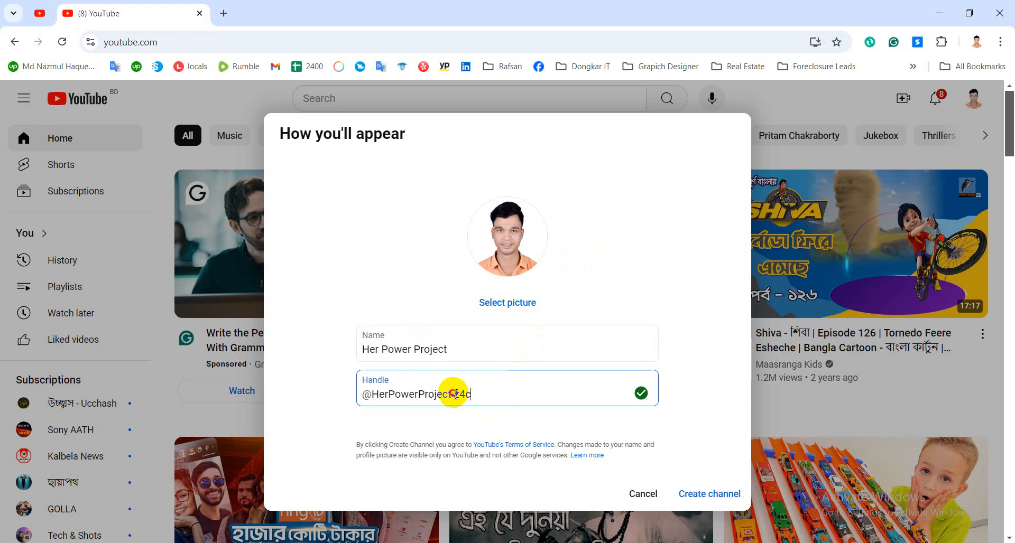
pyautogui.moveTo(454, 393); pyautogui.dragTo(491, 397)
pyautogui.press('BackSpace')
pyautogui.press('BackSpace')
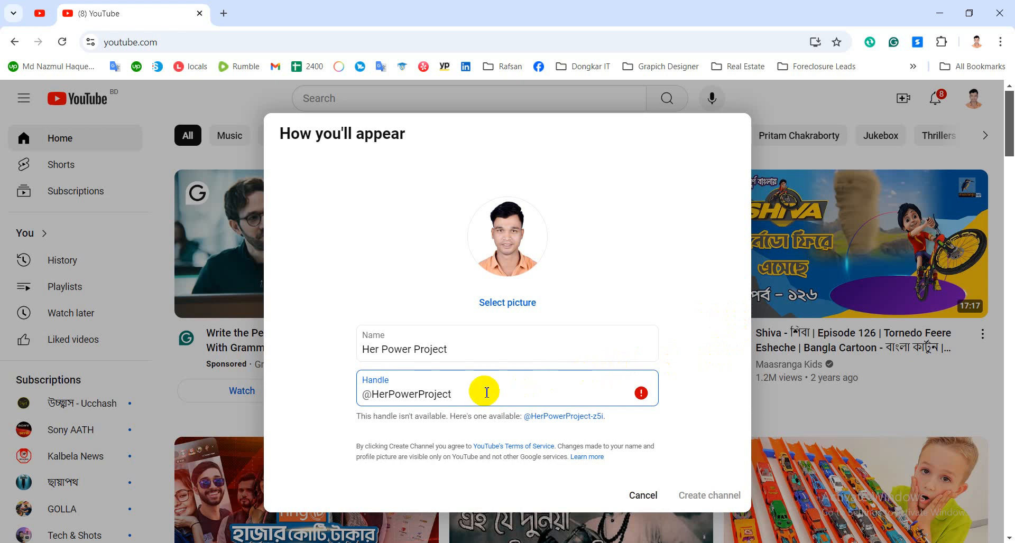
pyautogui.write('bd')
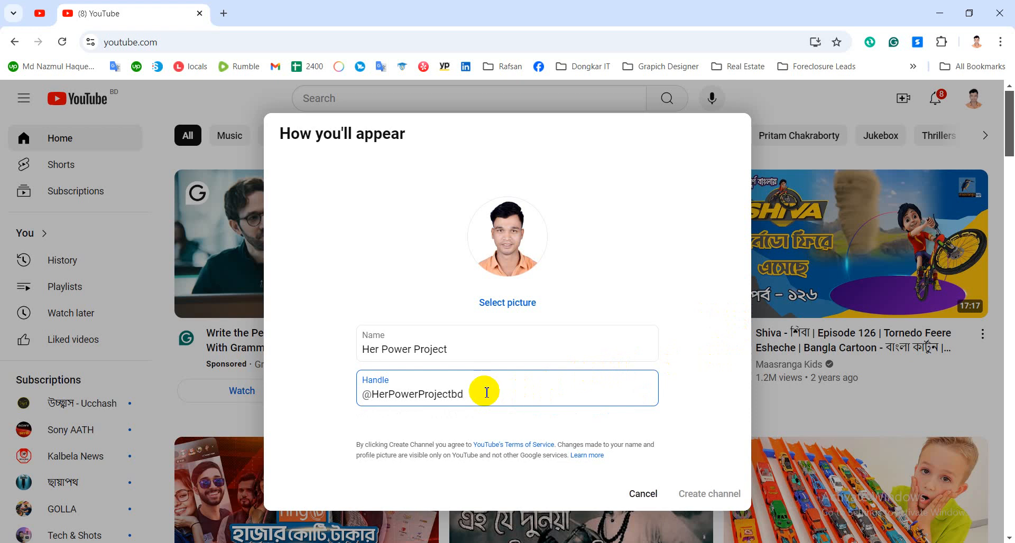
pyautogui.write('BD')
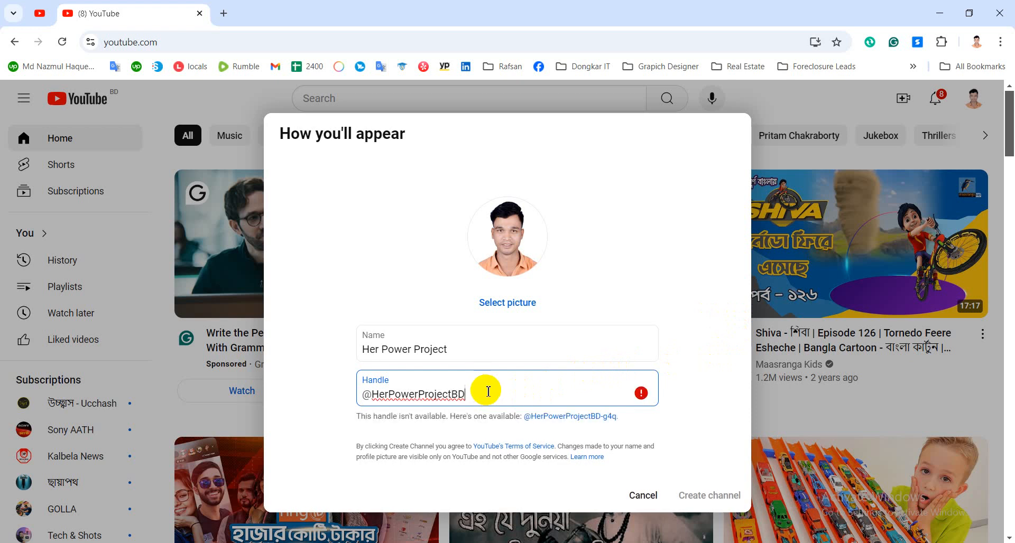
pyautogui.press('BackSpace')
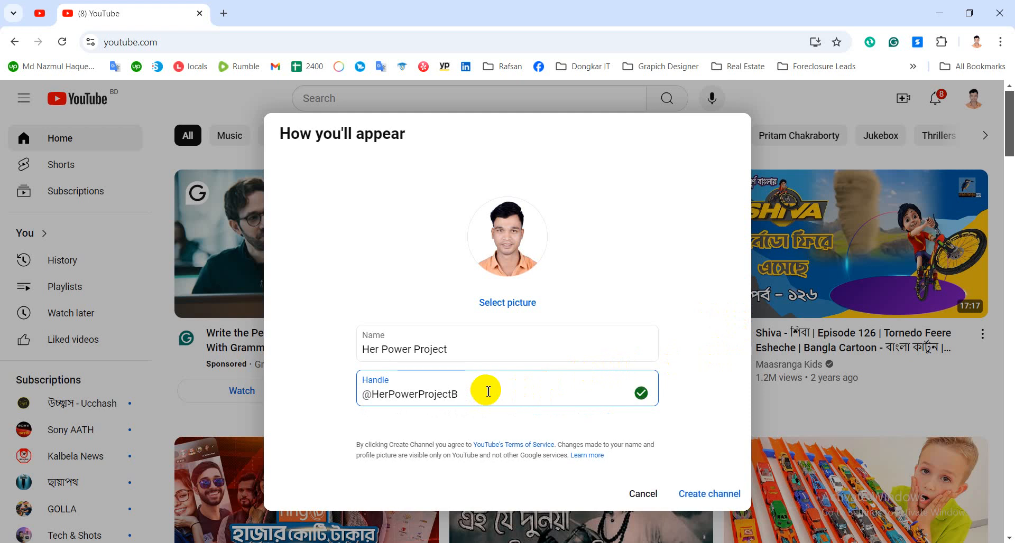
pyautogui.press('BackSpace')
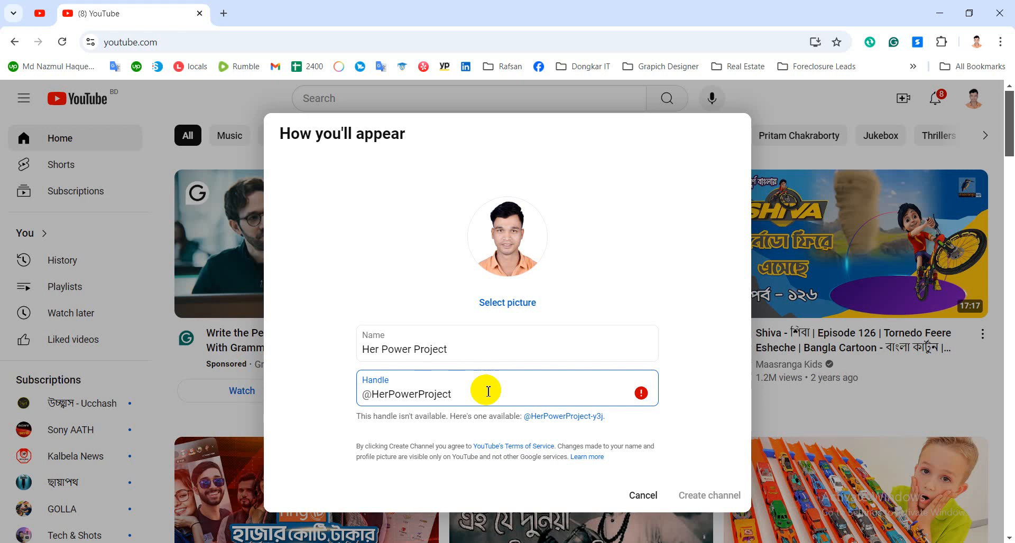
pyautogui.write('IT')
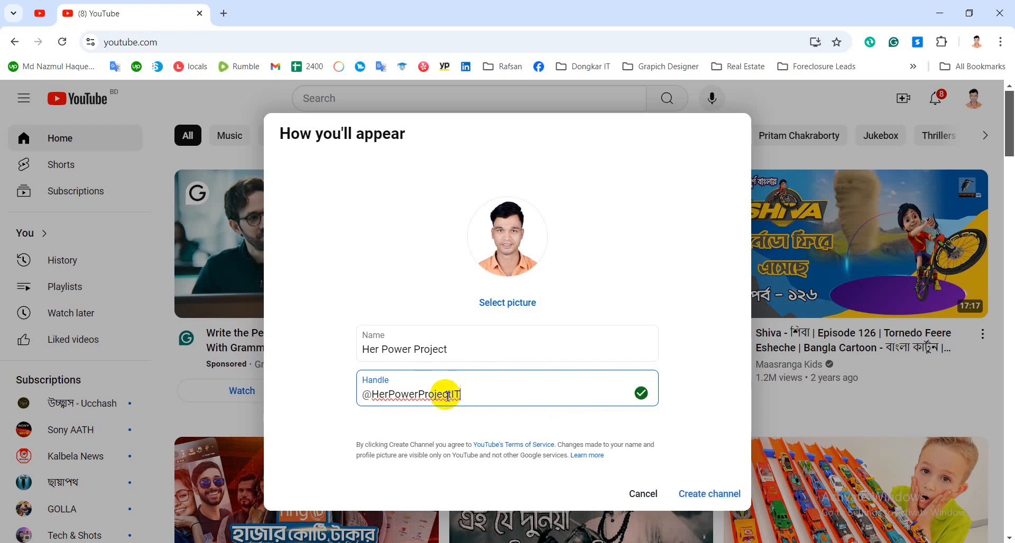
pyautogui.moveTo(452, 394); pyautogui.dragTo(475, 401)
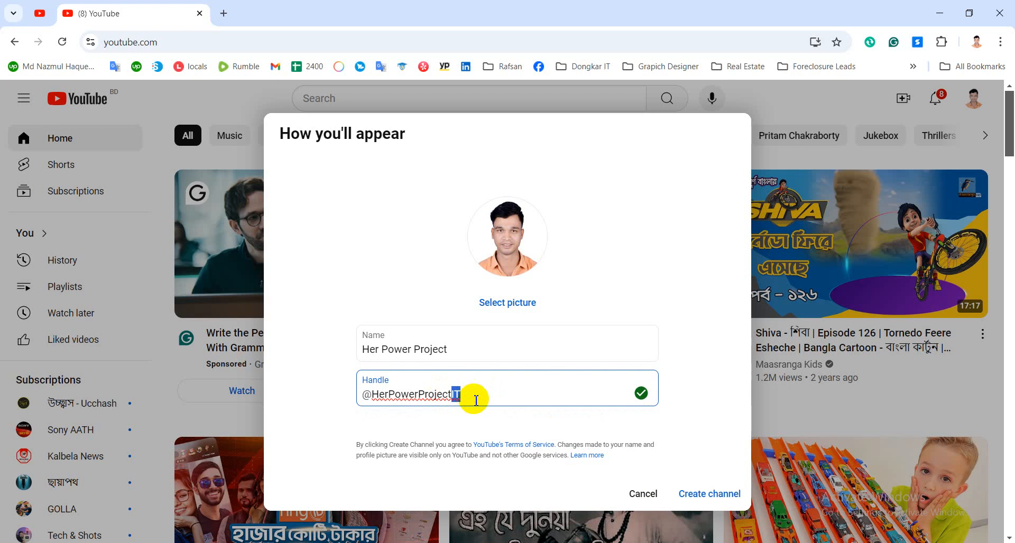
pyautogui.write('D')
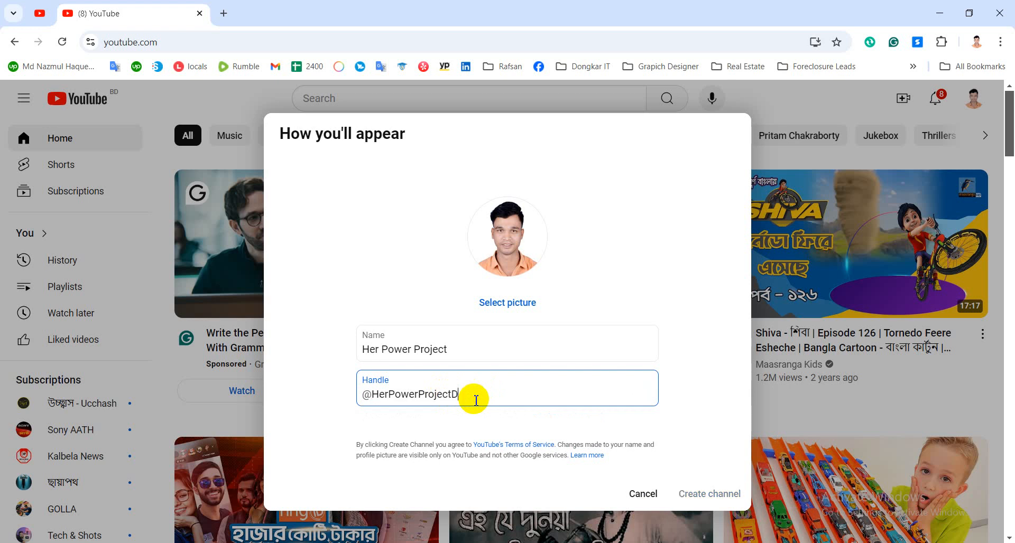
pyautogui.press('BackSpace')
pyautogui.write('ICT')
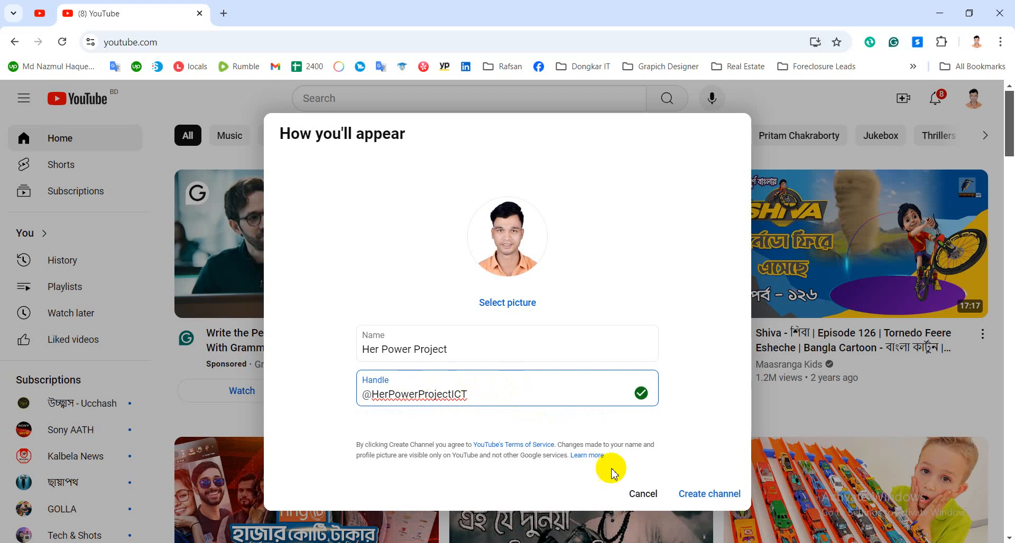
pyautogui.click(691, 495)
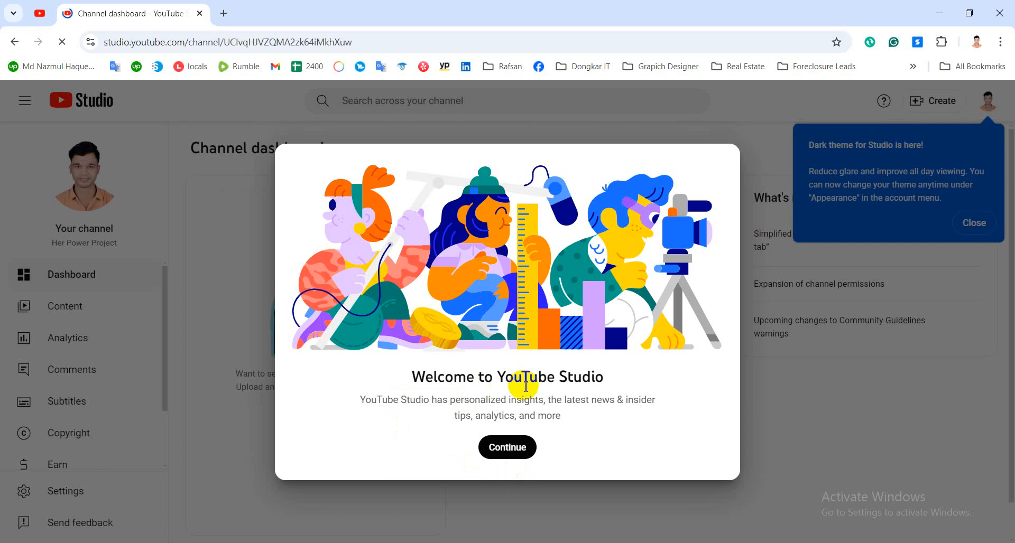
# Step: Dismiss the YouTube Studio welcome message and the dark theme notice, and look over the channel dashboard
pyautogui.click(522, 447)
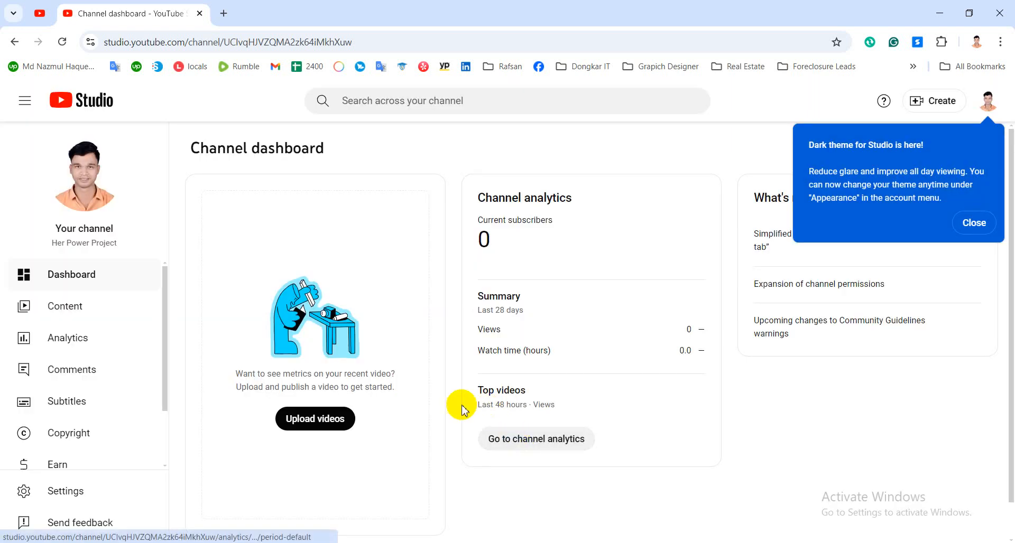
pyautogui.click(973, 223)
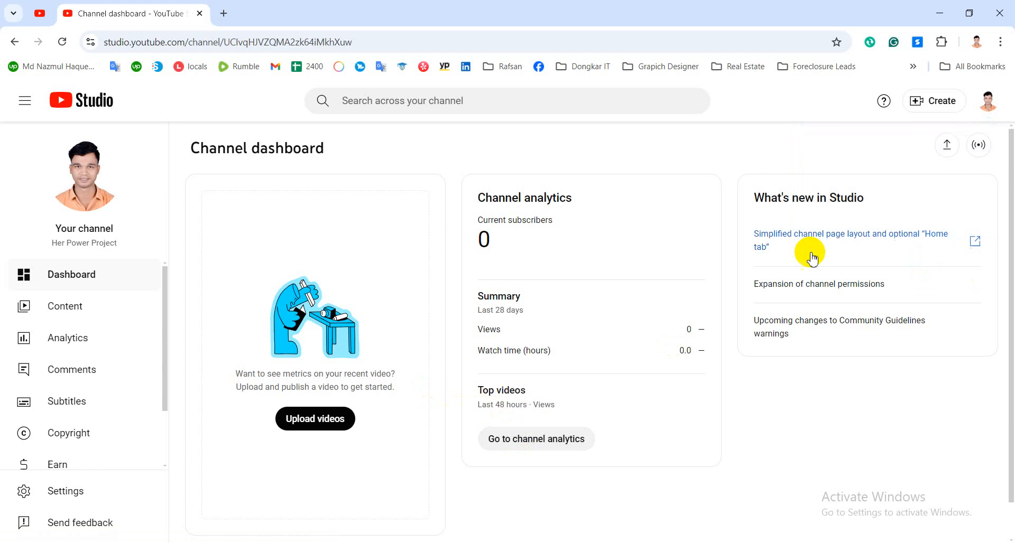
pyautogui.scroll(-1, 420, 365)
pyautogui.scroll(1, 420, 365)
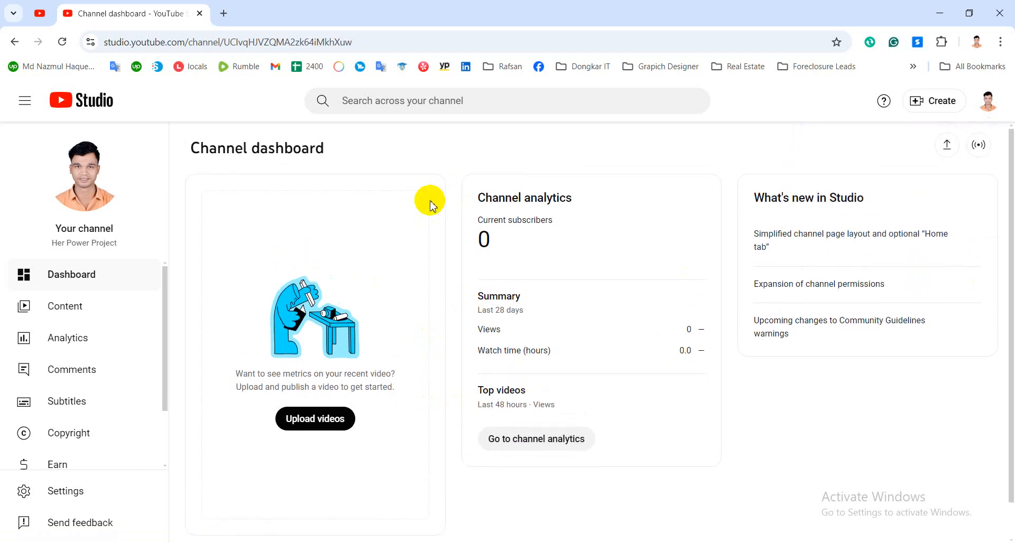
pyautogui.scroll(-1, 338, 285)
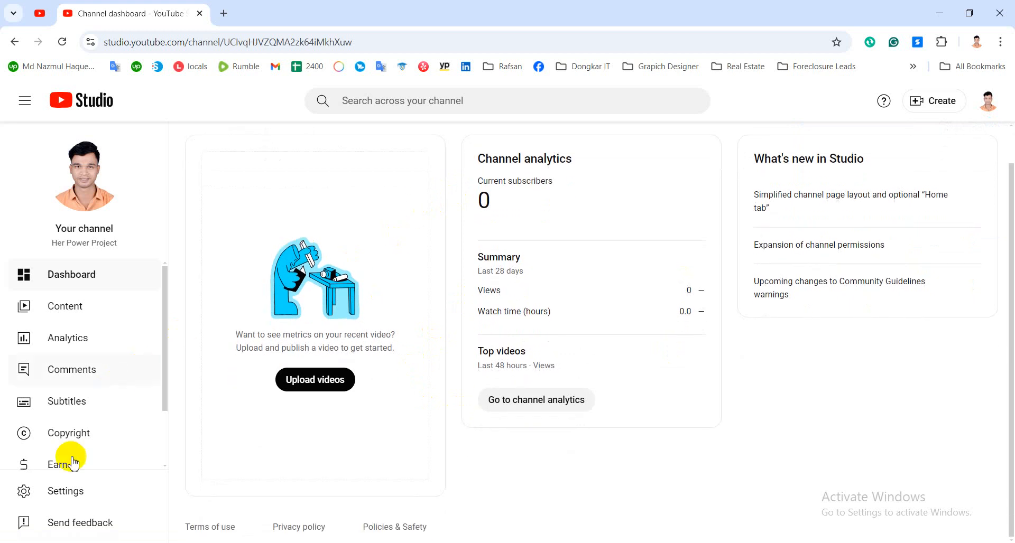
# Step: Open the channel settings and set the default currency to BDT — Bangladeshi Taka
pyautogui.click(51, 491)
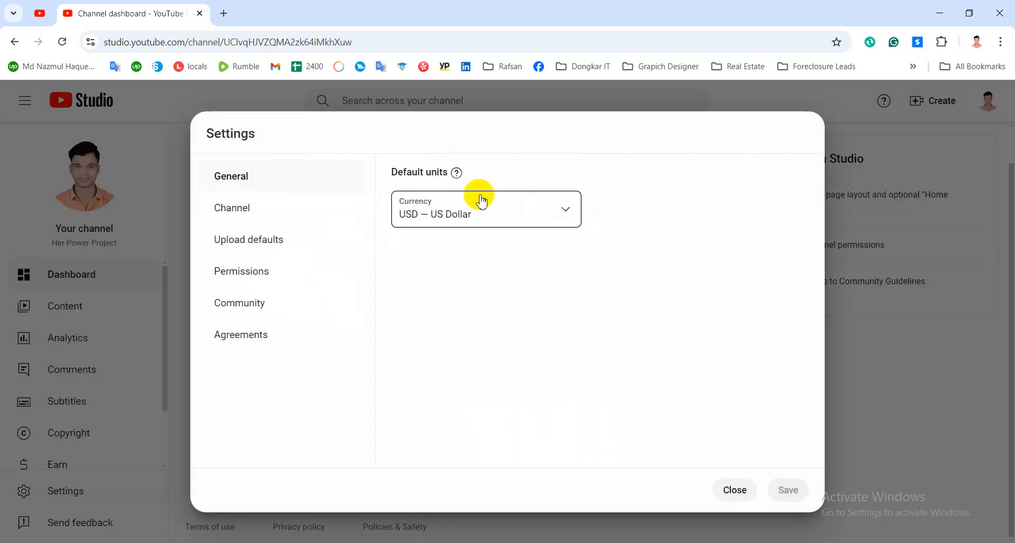
pyautogui.click(566, 207)
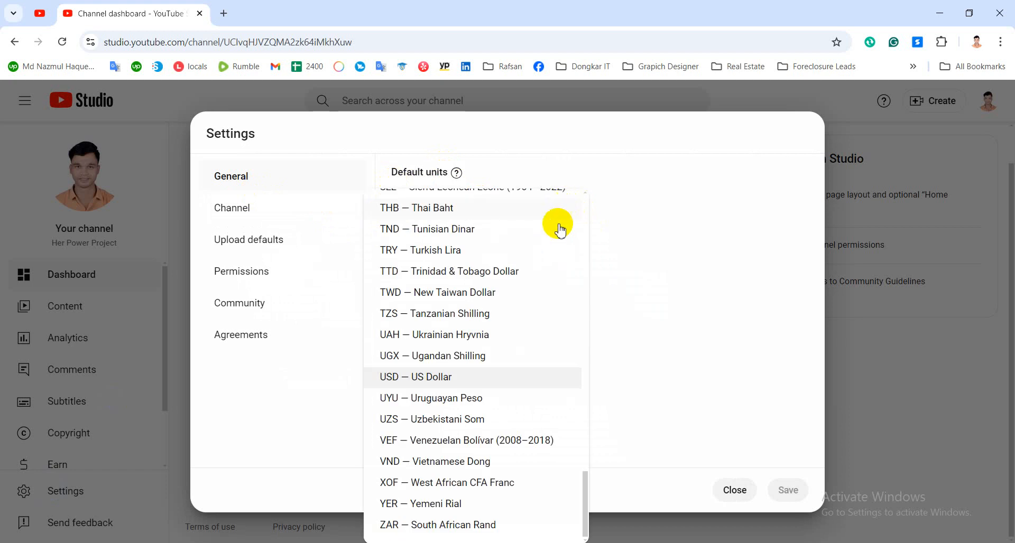
pyautogui.scroll(15, 515, 435)
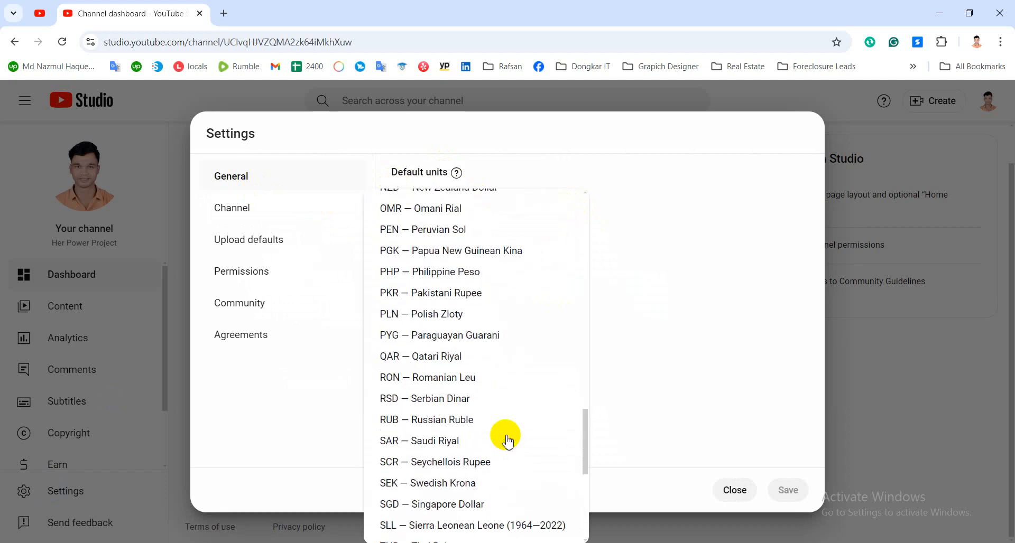
pyautogui.scroll(12, 507, 442)
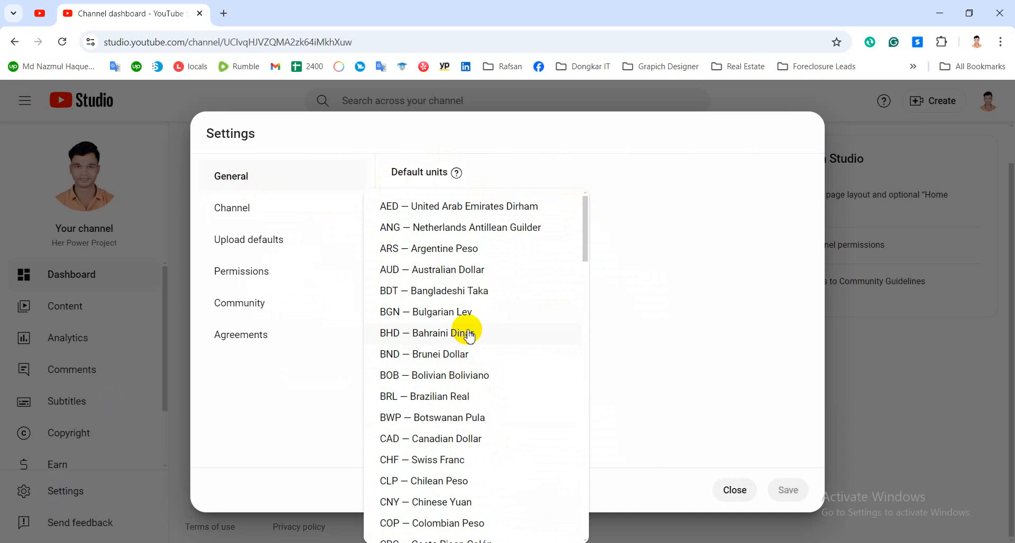
pyautogui.click(465, 292)
# Step: Set the default currency to USD — US Dollar in the general settings
pyautogui.click(542, 209)
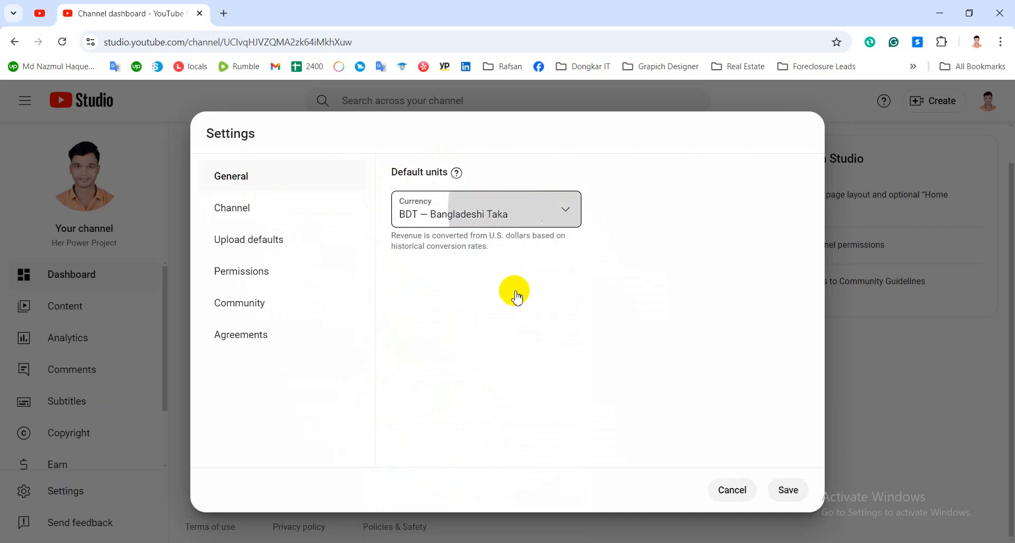
pyautogui.scroll(-8, 460, 450)
pyautogui.scroll(-15, 457, 467)
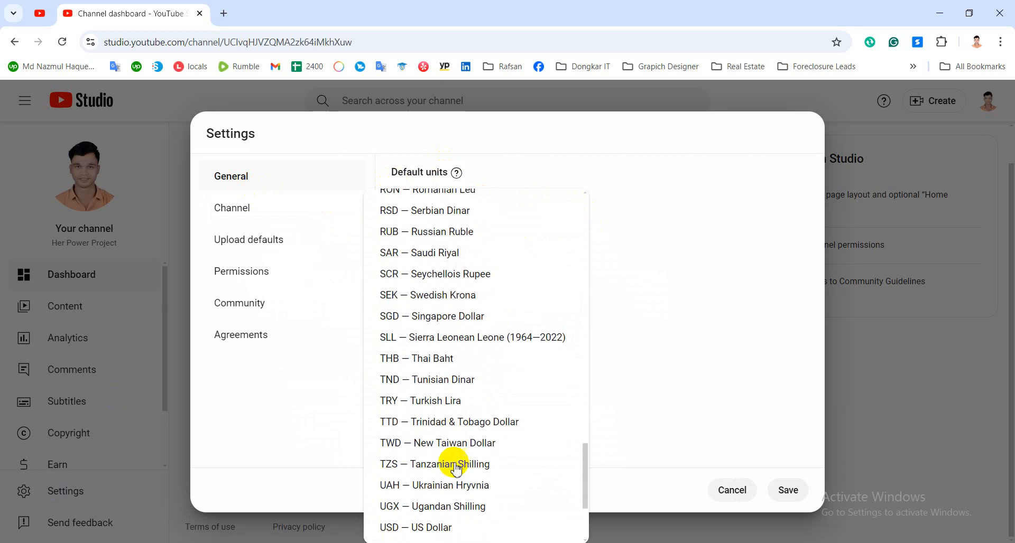
pyautogui.scroll(20, 457, 467)
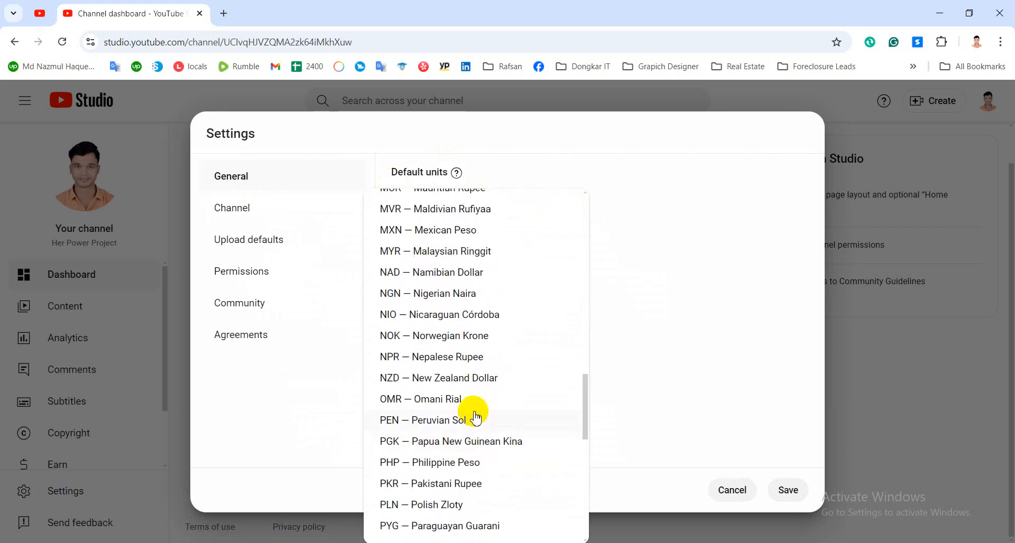
pyautogui.scroll(-15, 476, 411)
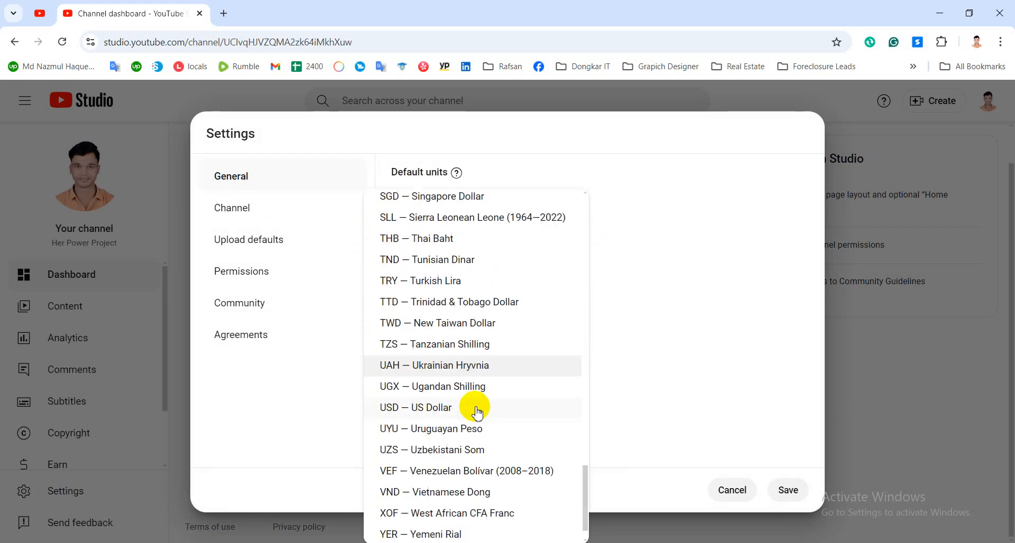
pyautogui.scroll(-1, 444, 299)
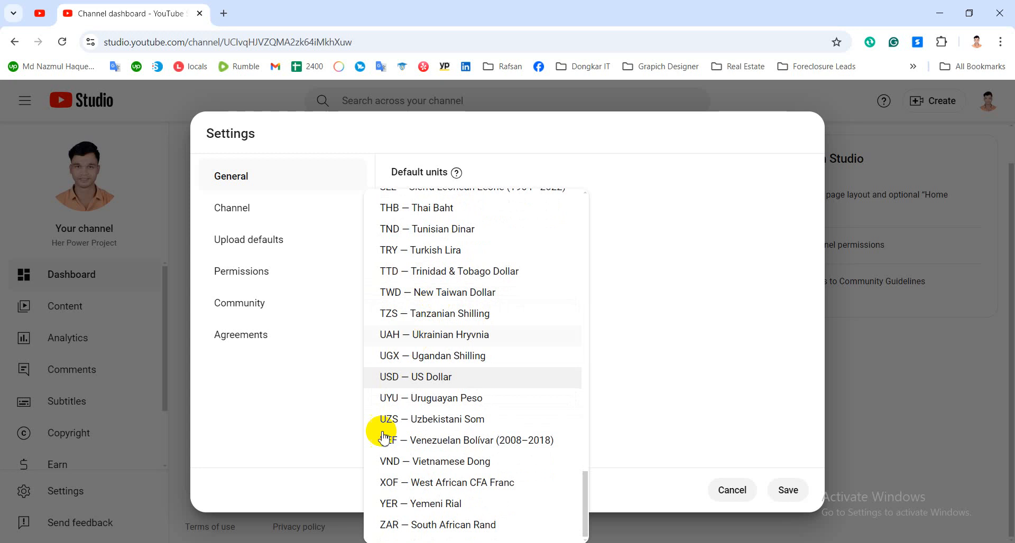
pyautogui.click(415, 377)
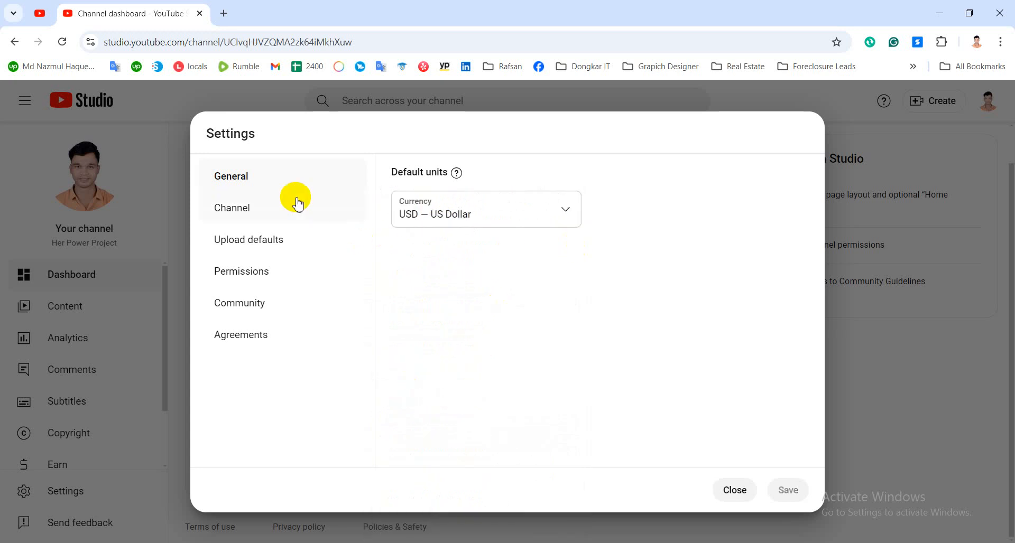
# Step: Set the country of residence to Bangladesh in the channel's basic info
pyautogui.click(257, 210)
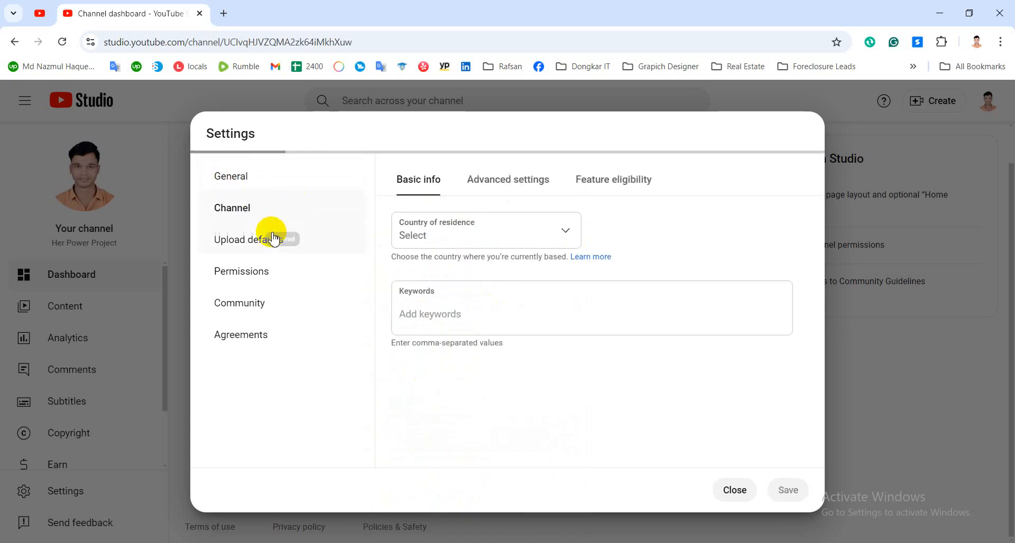
pyautogui.click(556, 228)
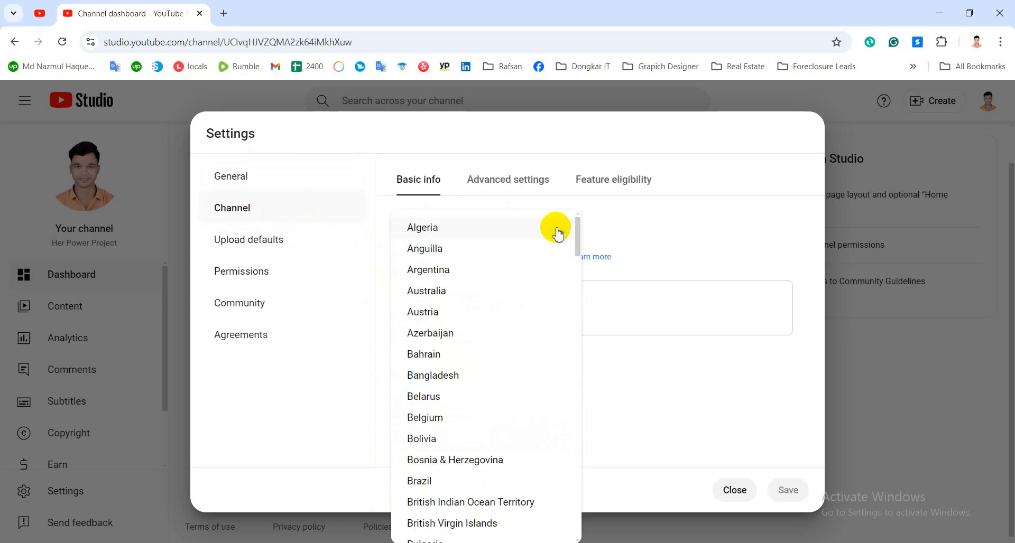
pyautogui.click(456, 377)
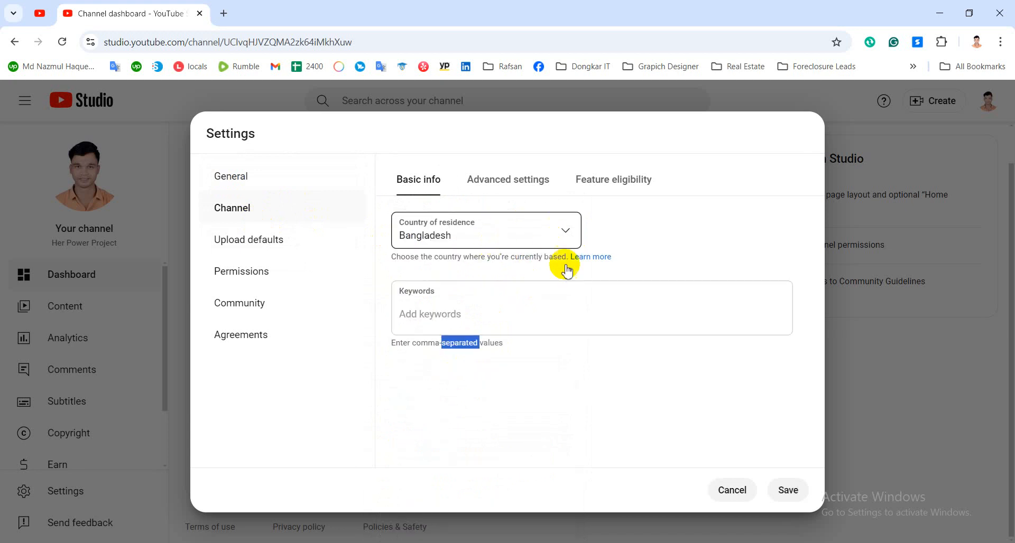
# Step: Add Her Power Project and Digital Marketing as channel keywords
pyautogui.click(493, 309)
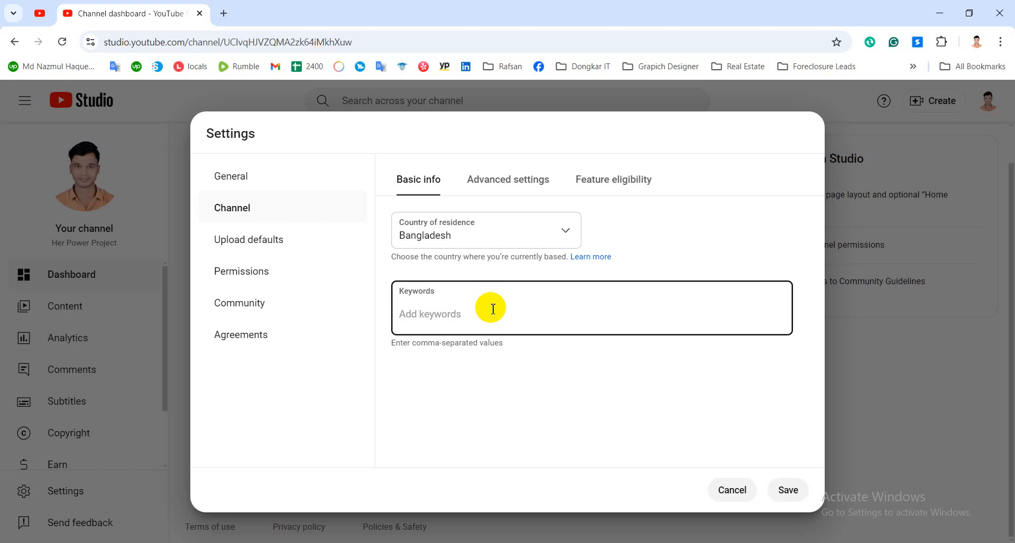
pyautogui.write('H')
pyautogui.write('Power Project')
pyautogui.press('Return')
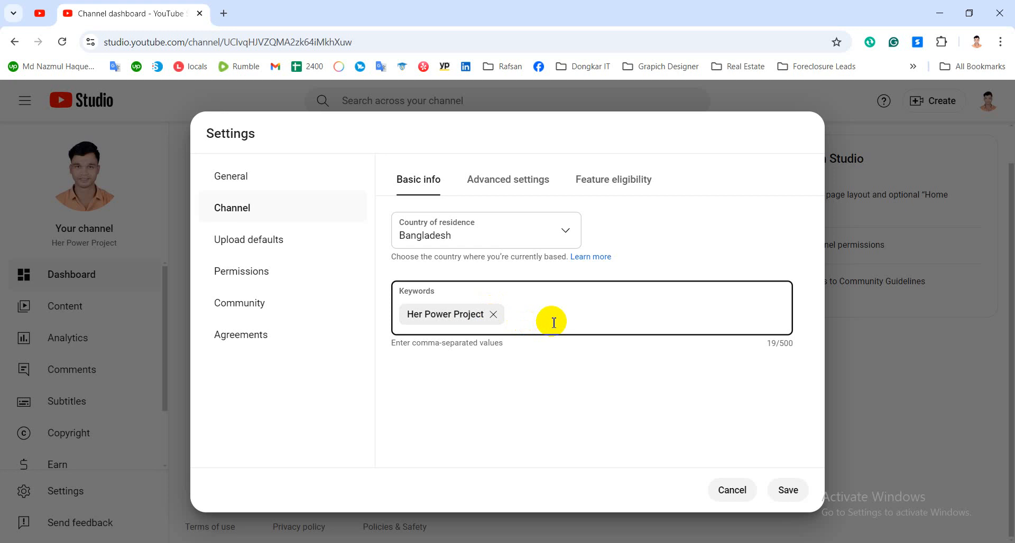
pyautogui.write('Digital Marketing, \\')
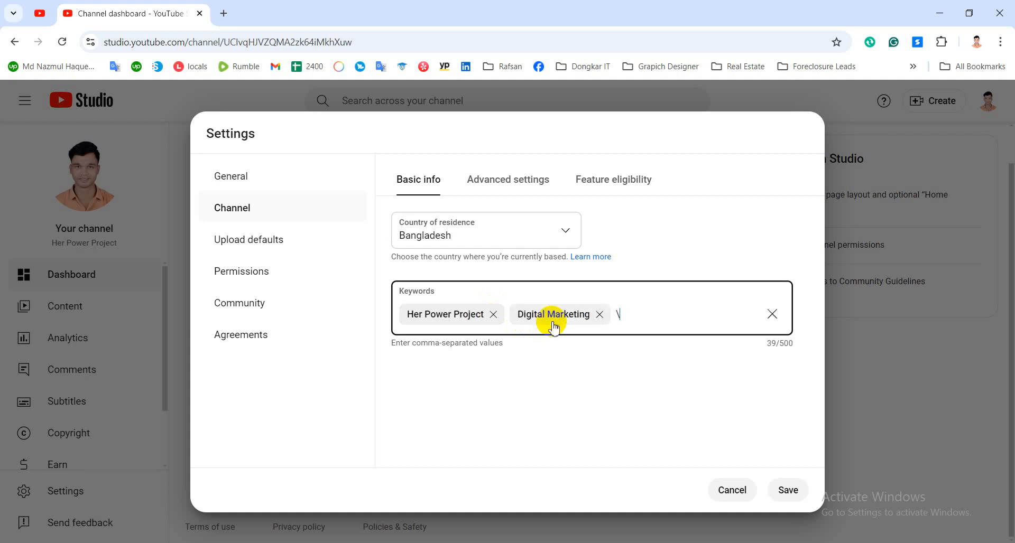
# Step: Add Freelancer and ICT to the channel keywords, clearing the stray backslash
pyautogui.press('BackSpace')
pyautogui.write('Freelamn')
pyautogui.press('BackSpace')
pyautogui.press('BackSpace')
pyautogui.write('ncer')
pyautogui.press('Return')
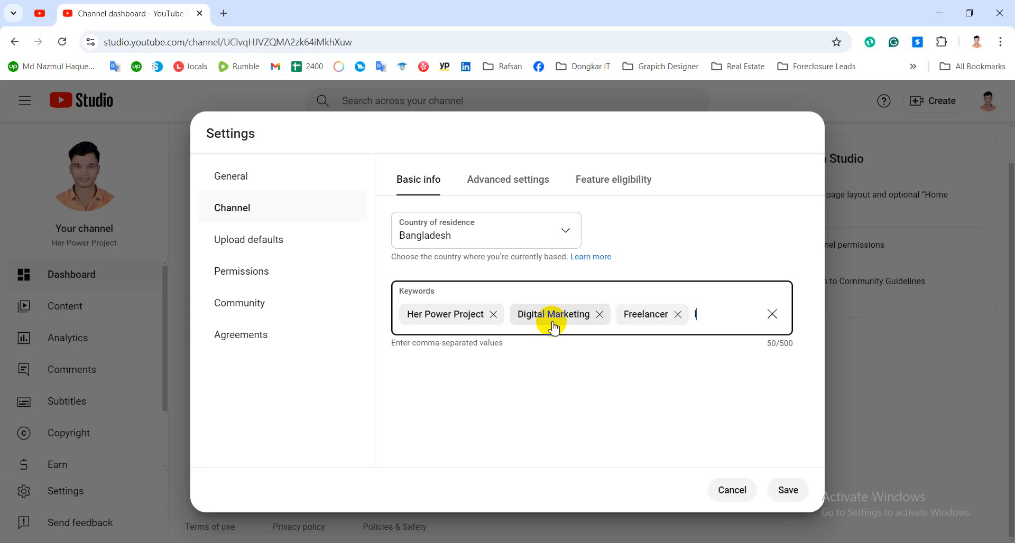
pyautogui.write('IC')
pyautogui.write('T')
pyautogui.write(', ')
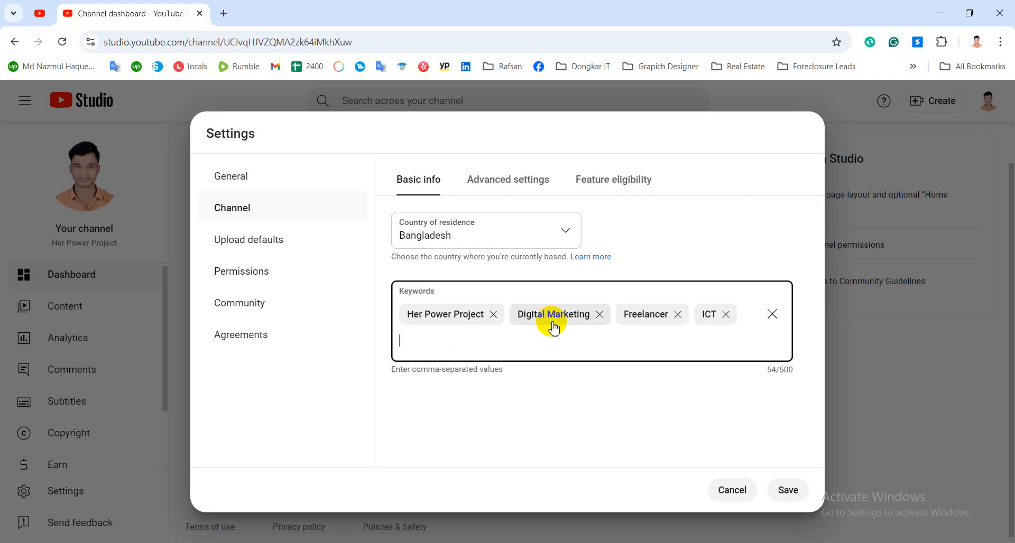
# Step: Add DoICT and Happy Freelancing to the channel keywords
pyautogui.write('DO')
pyautogui.press('BackSpace')
pyautogui.press('BackSpace')
pyautogui.write('ol')
pyautogui.write('CT')
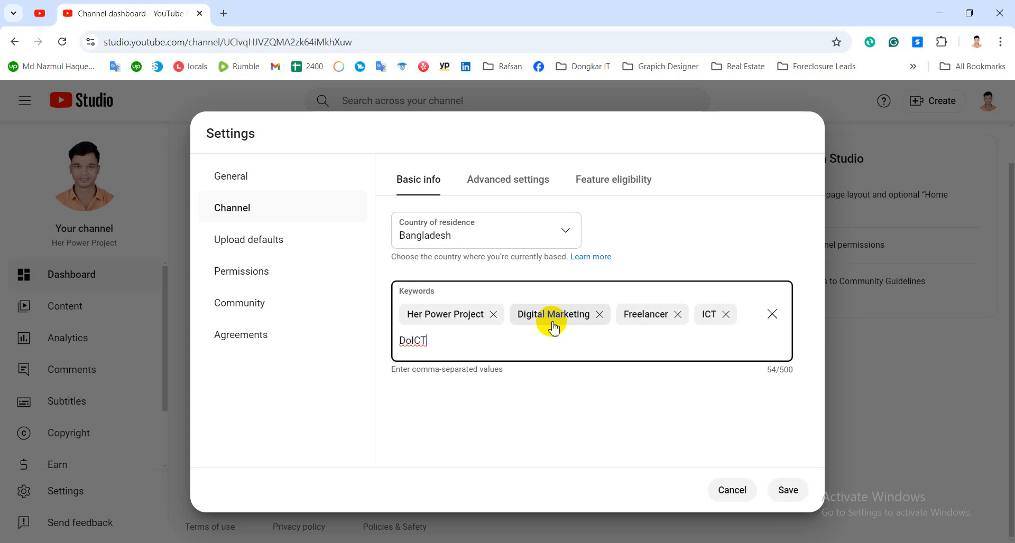
pyautogui.press('Return')
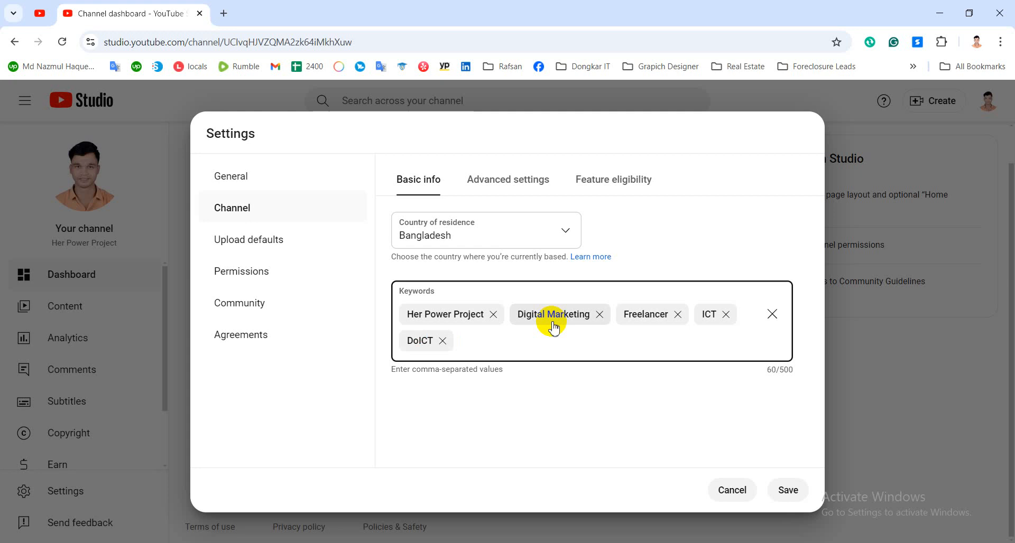
pyautogui.write('Happy Freelancing')
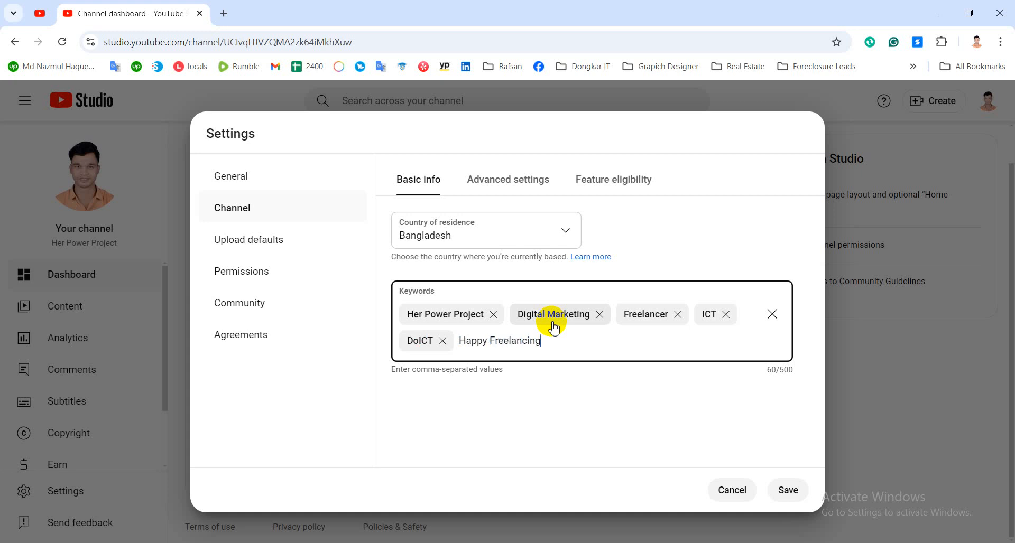
pyautogui.press('Return')
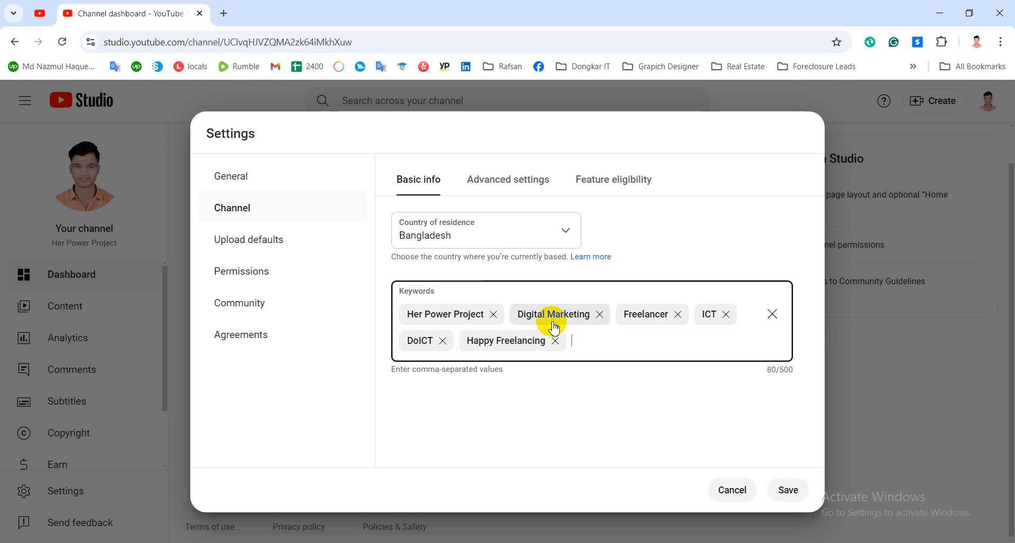
# Step: Add Email Marketing and Fiverr to the channel keywords
pyautogui.write('U')
pyautogui.press('BackSpace')
pyautogui.write('DE')
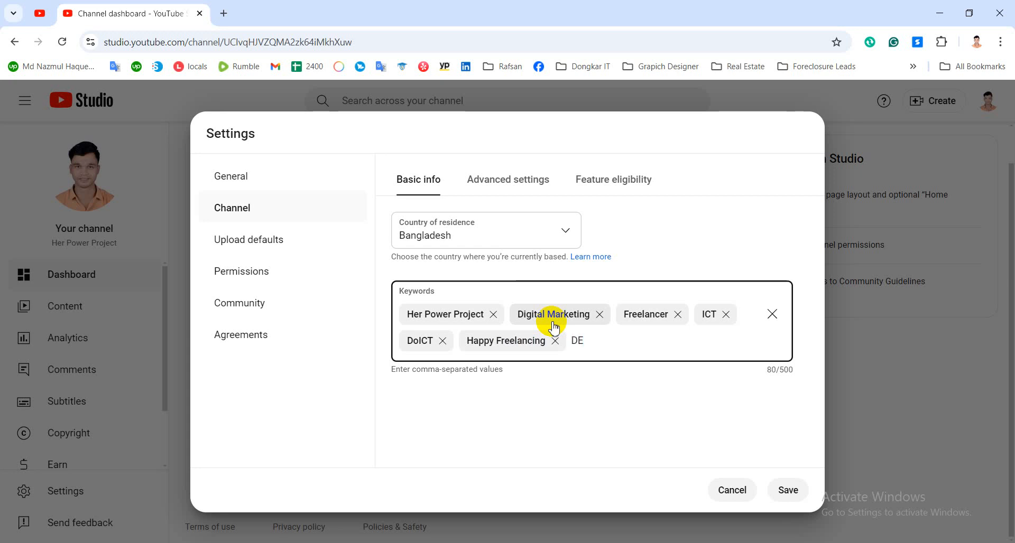
pyautogui.press('BackSpace')
pyautogui.press('BackSpace')
pyautogui.write('Email Marketing')
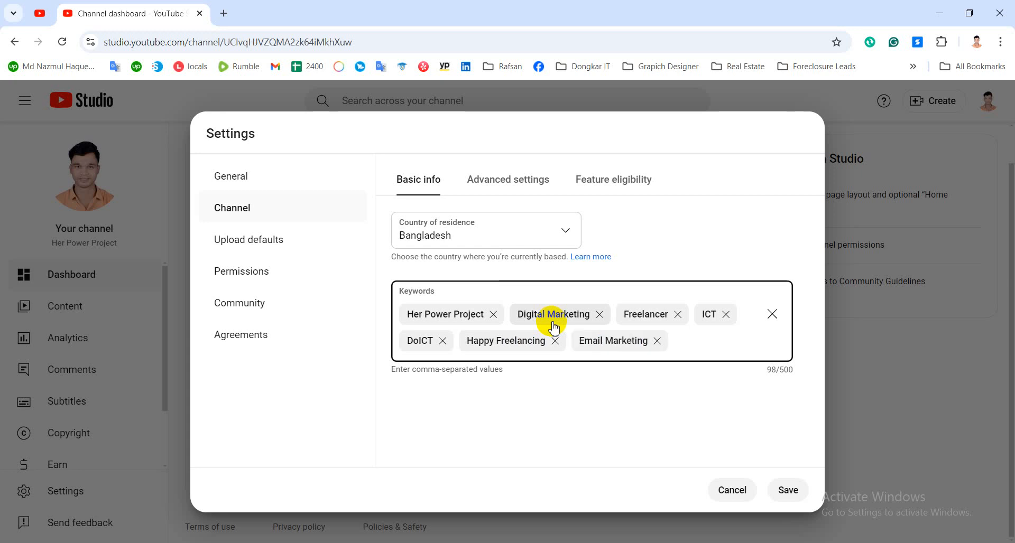
pyautogui.write(',Fi')
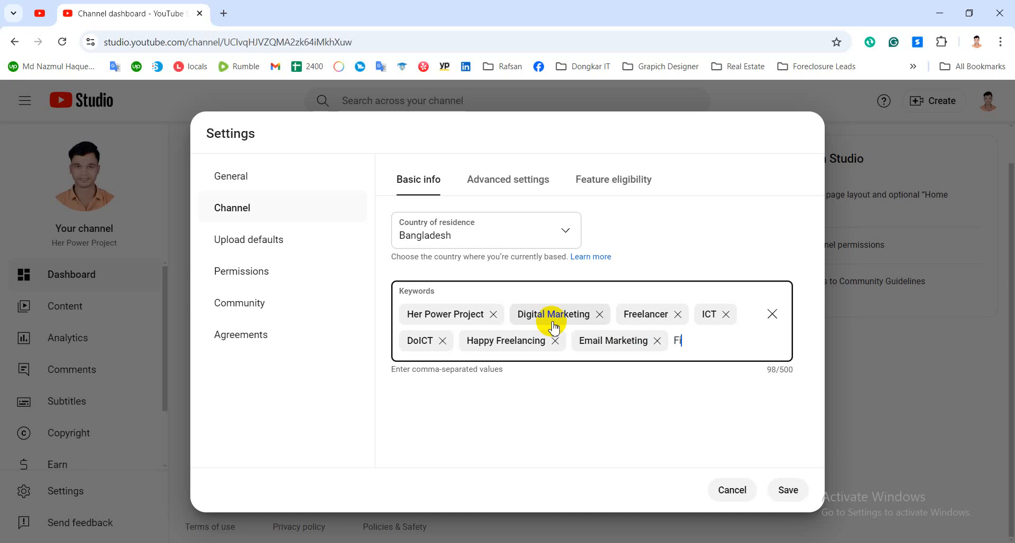
pyautogui.write('verr,')
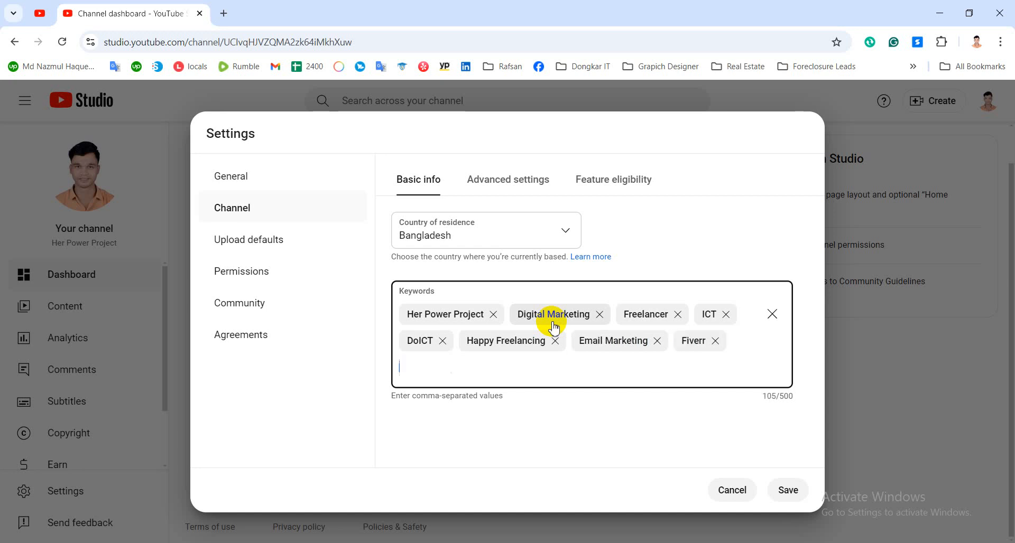
# Step: Add UpWork, spelled with a capital W, to the channel keywords
pyautogui.write('Upwork')
pyautogui.press('BackSpace')
pyautogui.write('W')
pyautogui.press('Return')
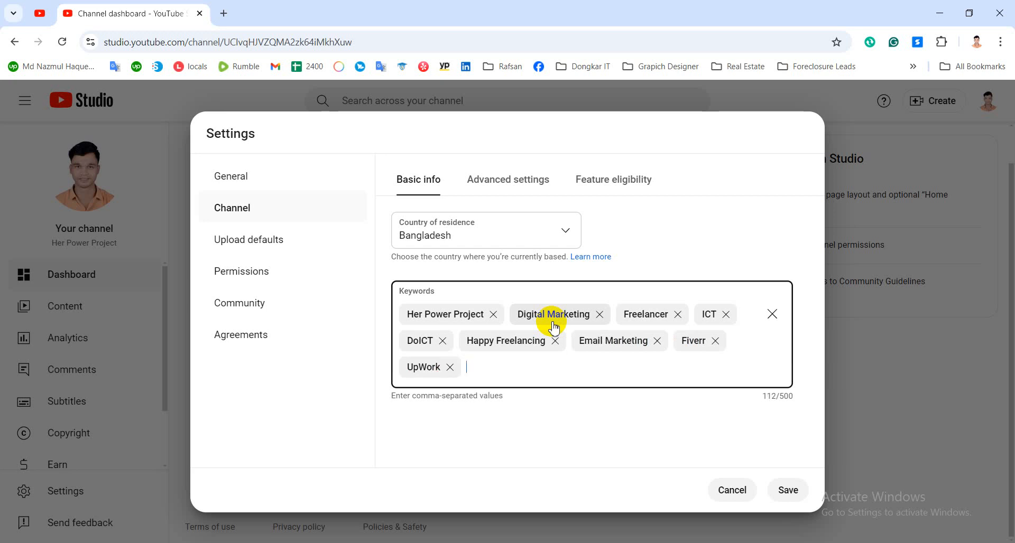
# Step: Add 2024 Update Video to the channel keywords
pyautogui.write('200')
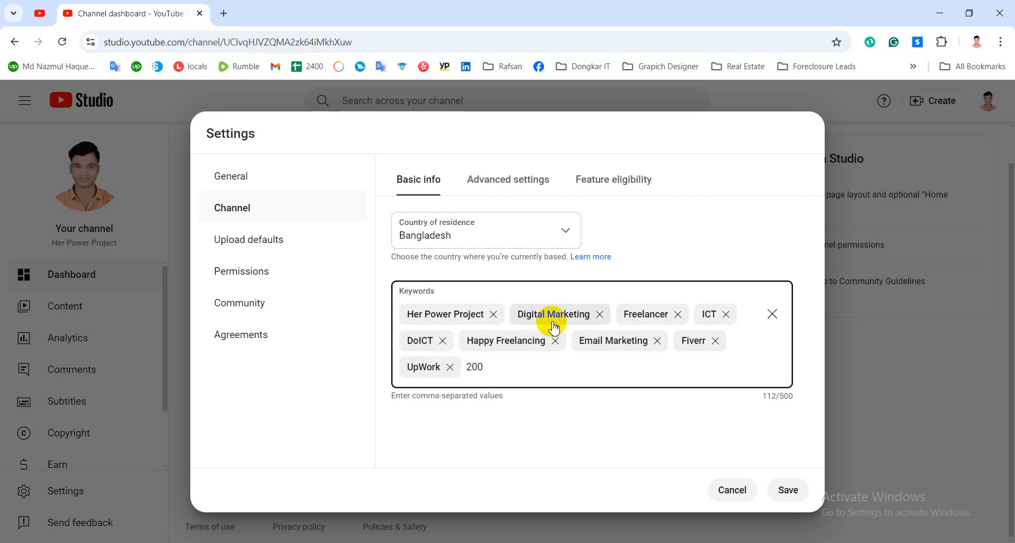
pyautogui.press('BackSpace')
pyautogui.write('024 Upa')
pyautogui.press('BackSpace')
pyautogui.write('date')
pyautogui.write(' Vd')
pyautogui.press('BackSpace')
pyautogui.write('ideo')
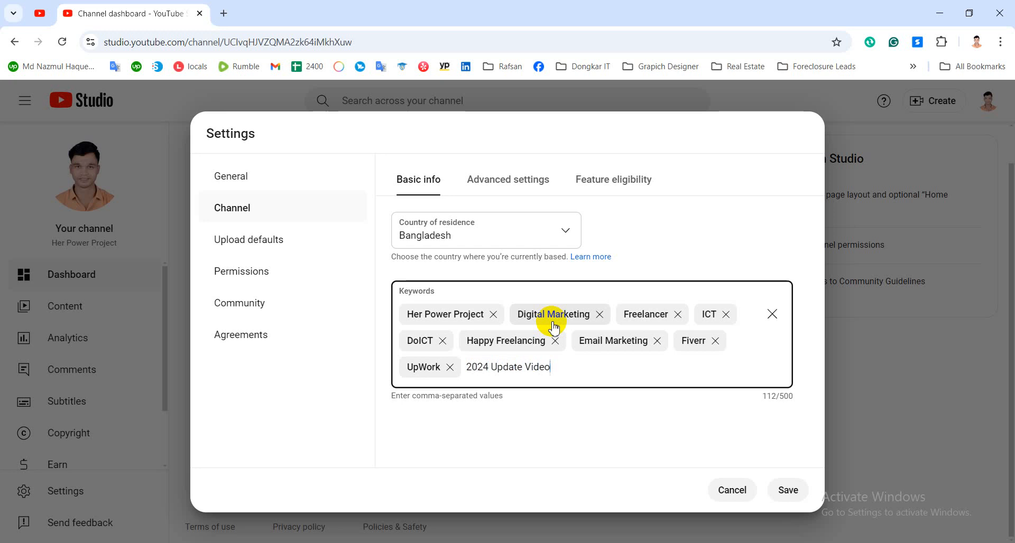
pyautogui.press('Return')
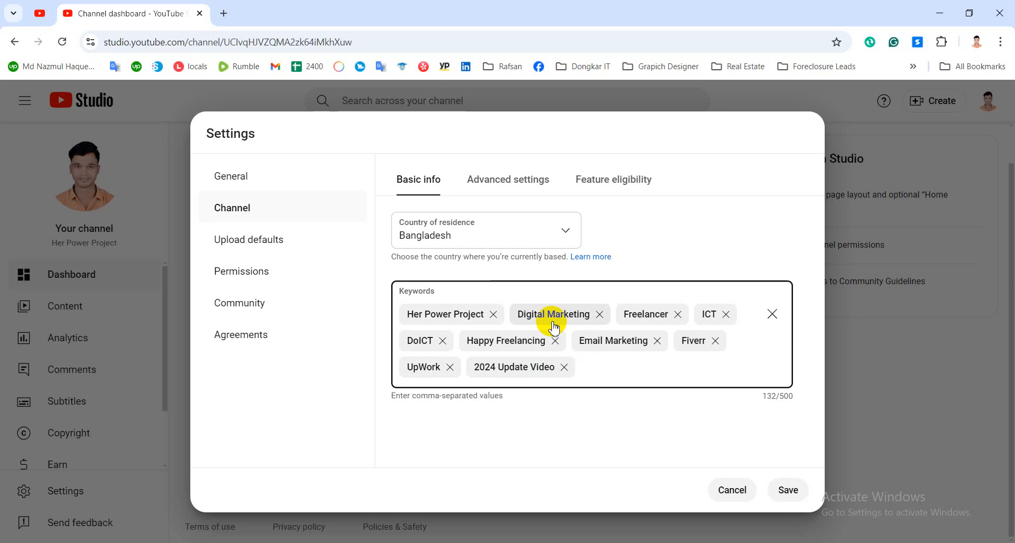
# Step: Add B2B Lead Generation to the channel keywords, correcting the misspelled last word with the spelling suggestion
pyautogui.write('L')
pyautogui.press('BackSpace')
pyautogui.write('B2B')
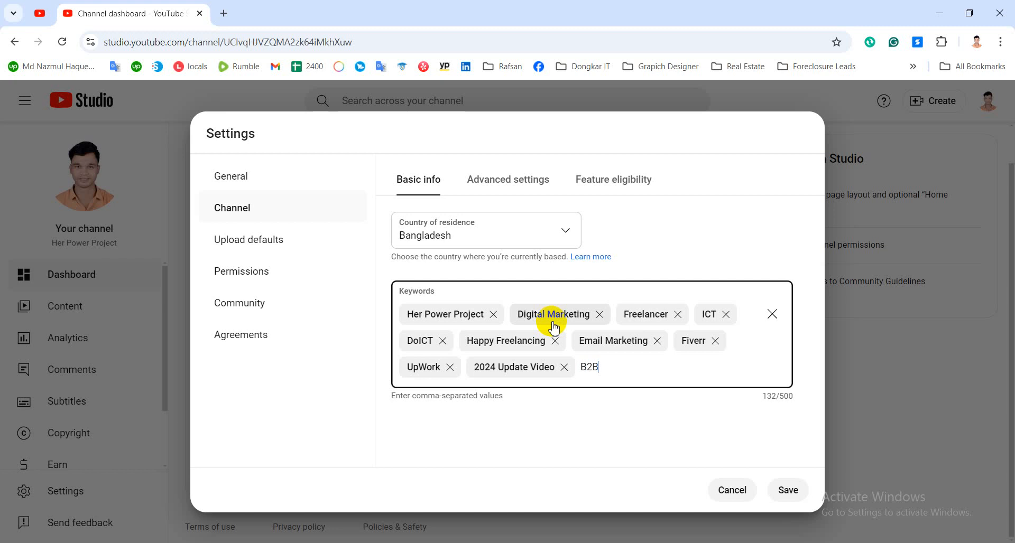
pyautogui.write(' Lead Genare')
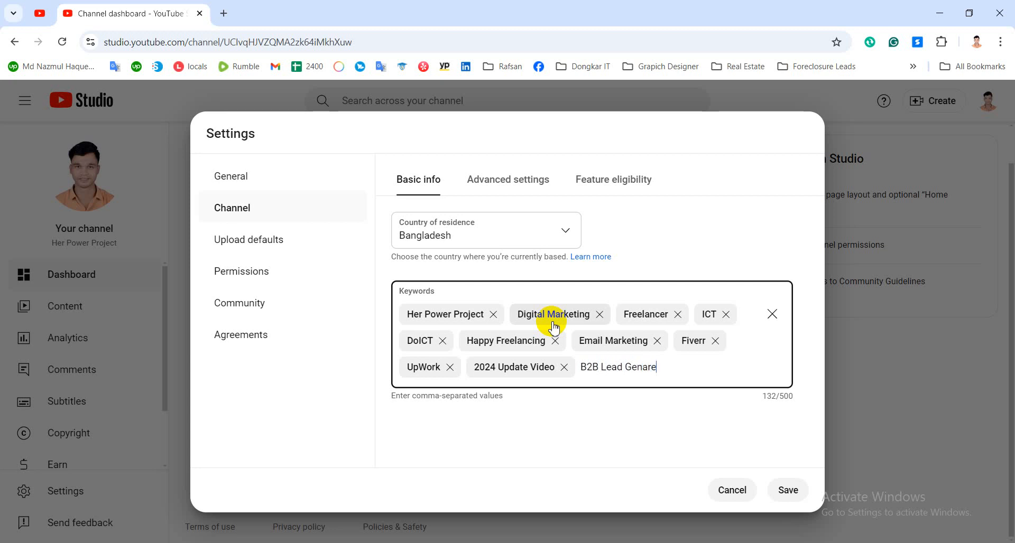
pyautogui.write('tion')
pyautogui.rightClick(644, 368)
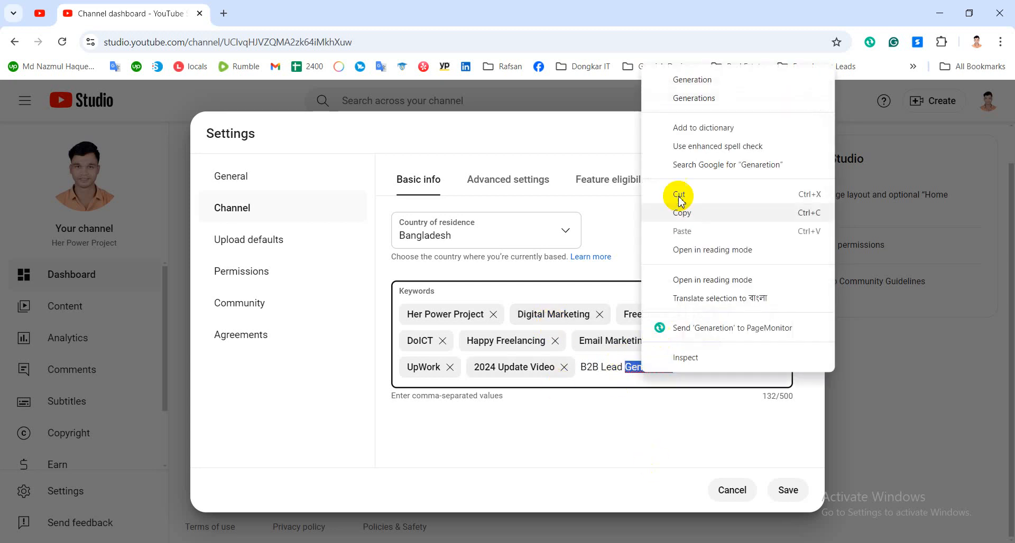
pyautogui.click(723, 79)
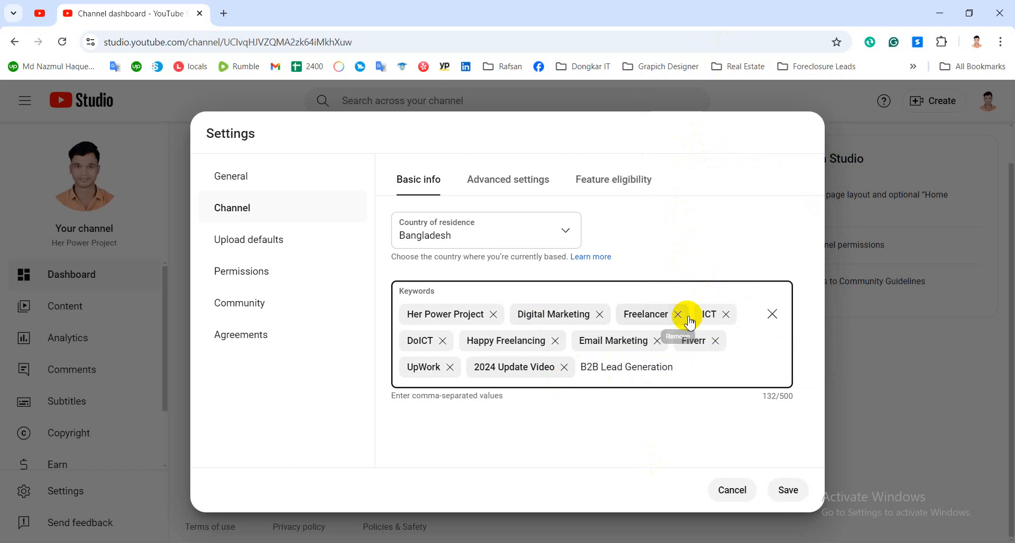
pyautogui.press('Return')
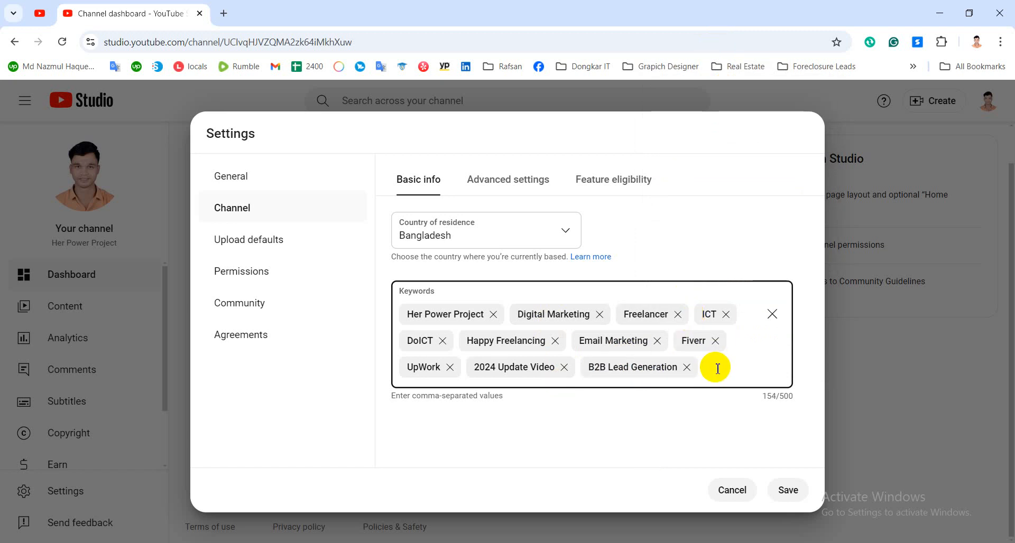
# Step: Add Viral Video to the channel keywords, correcting the misspelled first word with the spelling suggestion
pyautogui.write('Vairal Video')
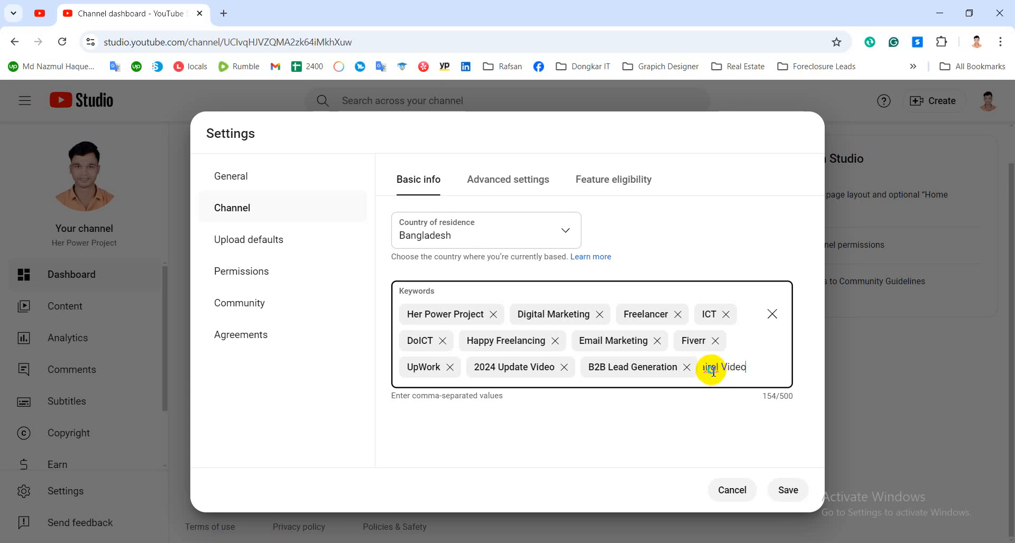
pyautogui.rightClick(716, 368)
pyautogui.click(775, 61)
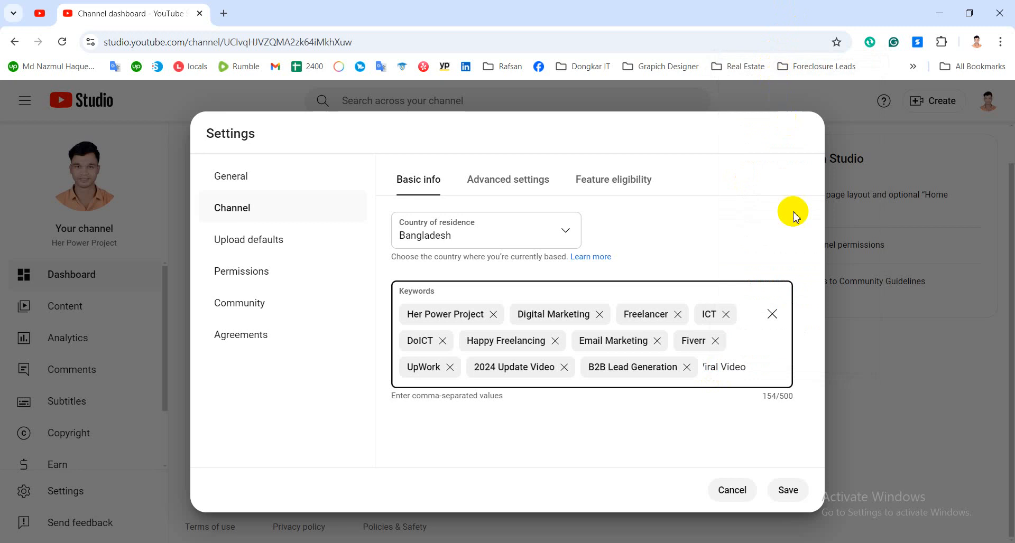
pyautogui.press('Return')
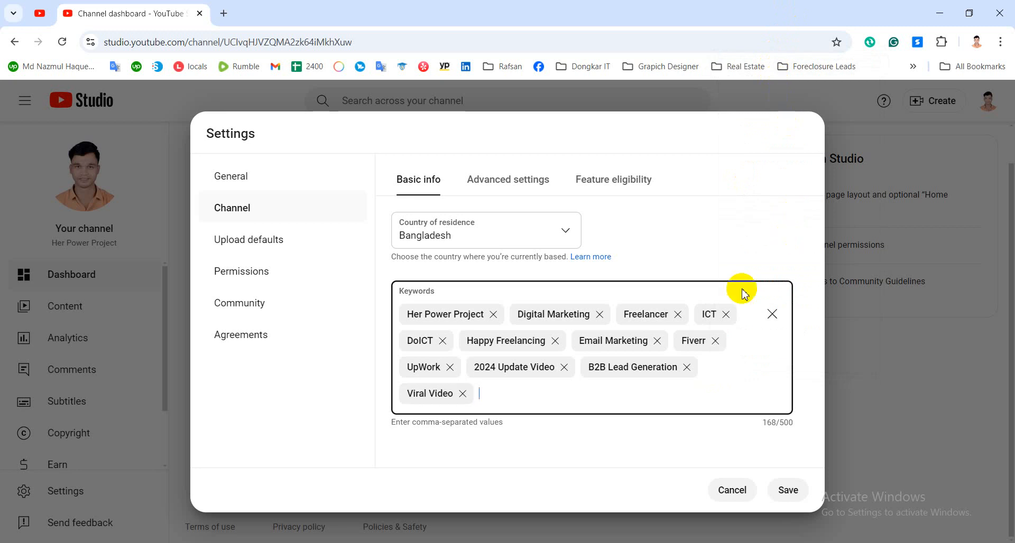
# Step: Add IT, Data Entry, Kotalipara, Her Power Project Gopalgonj, Real Video, Funny Video, 2024, Fiverr Update, Course Video and Last Update to the keywords and save
pyautogui.write('IT, Data Entry, Kotalipara, Her Power Project Gopalgonj, Real Video, Funny Video, 2024, Fiverr Update, Course Video, Last Update')
pyautogui.scroll(2, 579, 390)
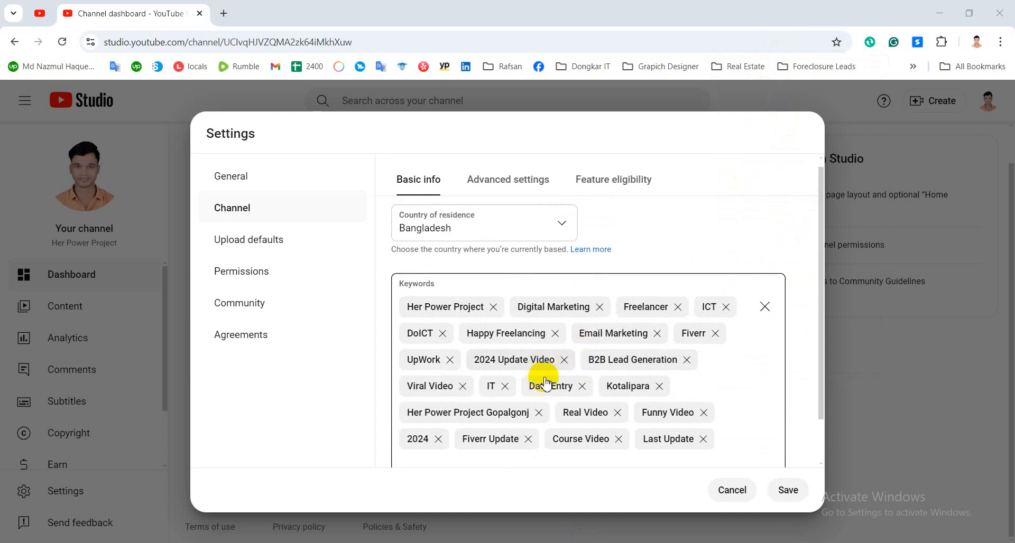
pyautogui.scroll(-1, 544, 389)
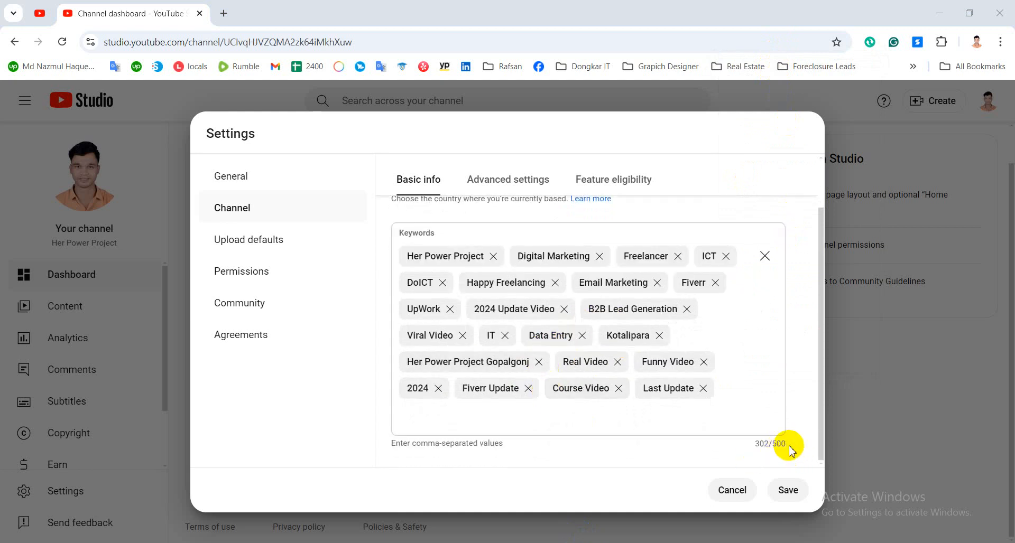
pyautogui.moveTo(775, 446); pyautogui.dragTo(772, 447)
pyautogui.click(769, 450)
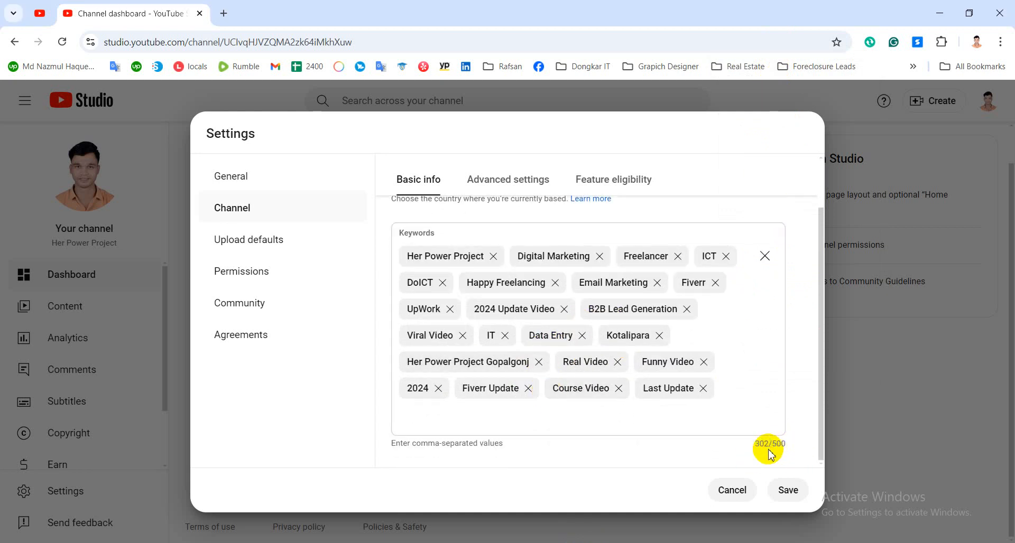
pyautogui.scroll(1, 644, 349)
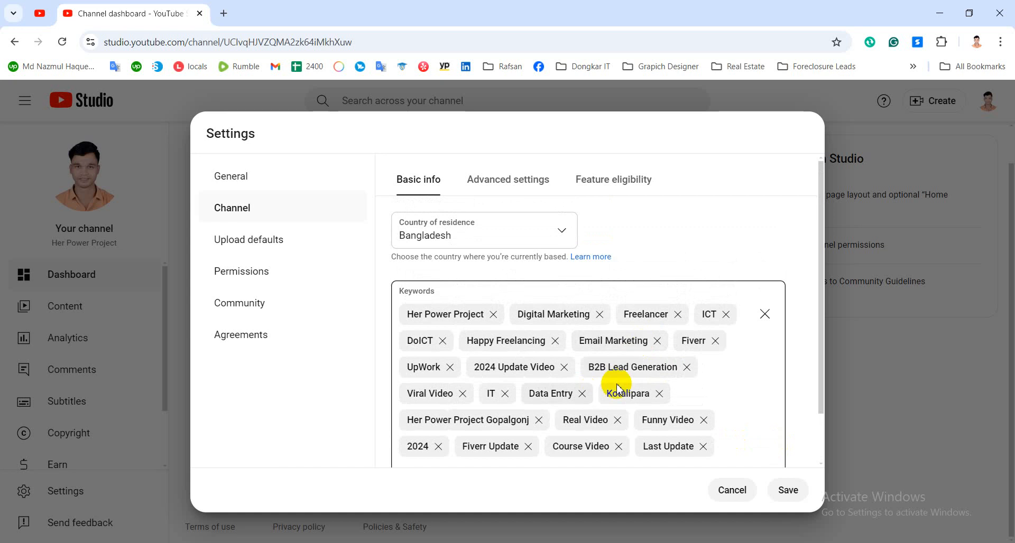
pyautogui.scroll(-1, 782, 461)
pyautogui.click(785, 490)
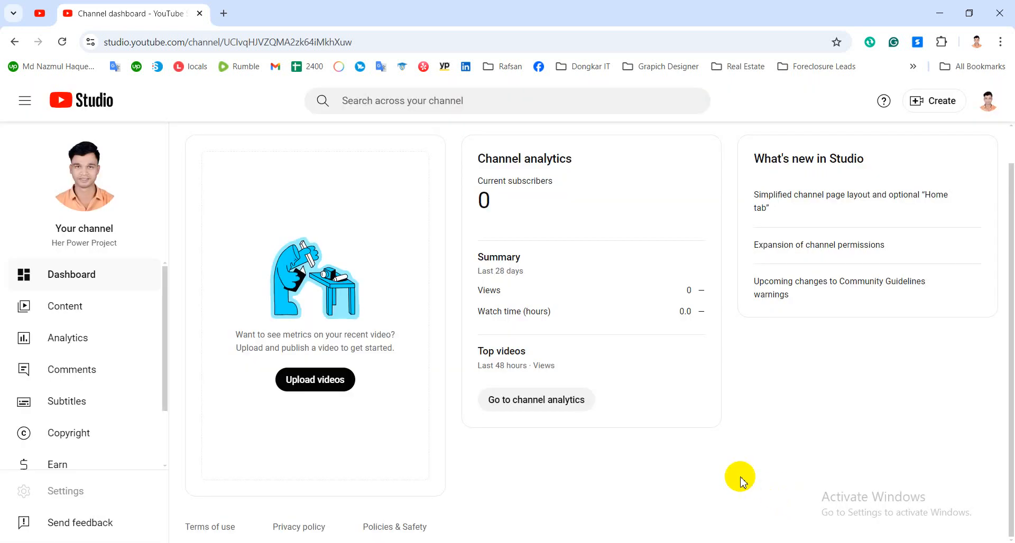
# Step: Reopen the channel settings to check the saved keywords, and open the channel's advanced settings
pyautogui.click(58, 493)
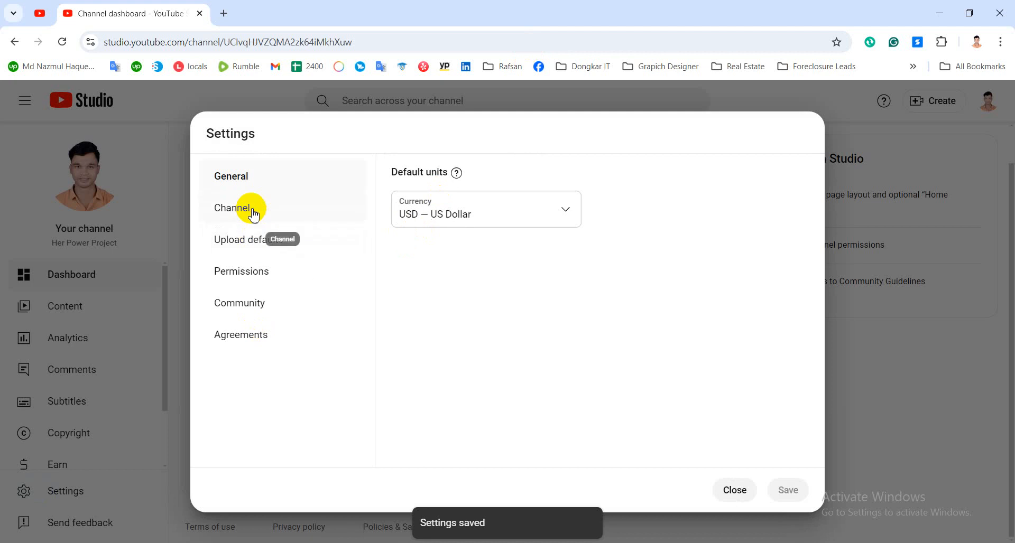
pyautogui.click(252, 211)
pyautogui.scroll(-2, 575, 344)
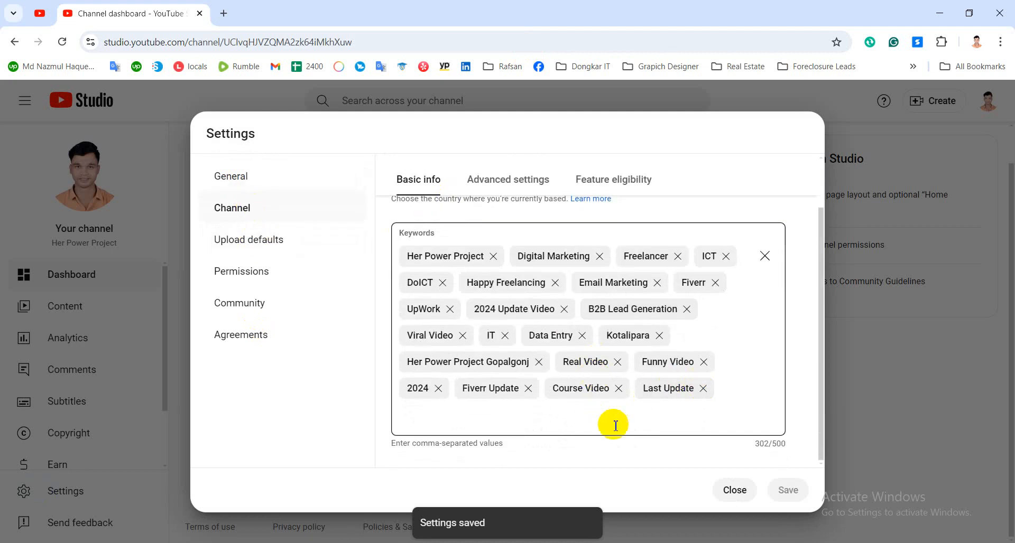
pyautogui.scroll(2, 512, 296)
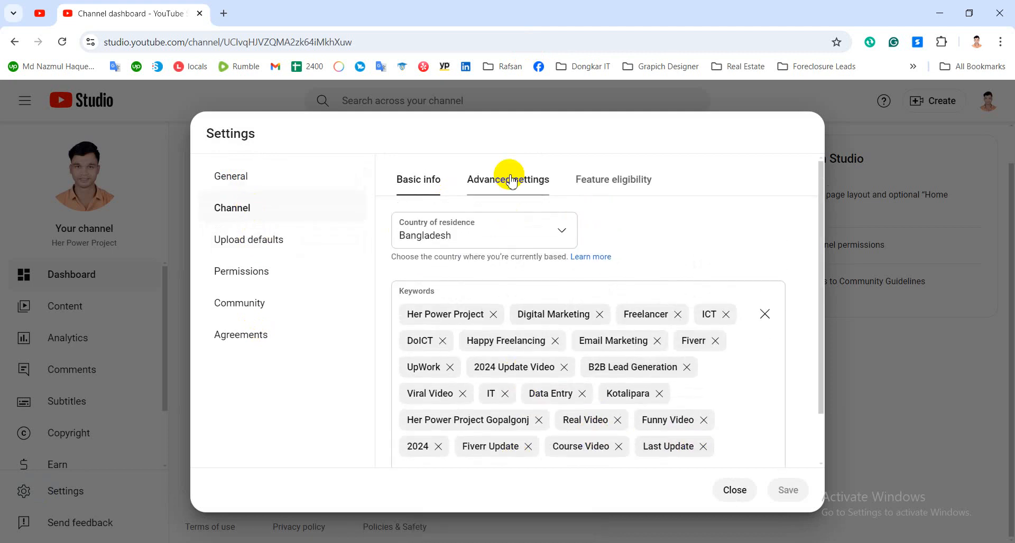
pyautogui.click(509, 179)
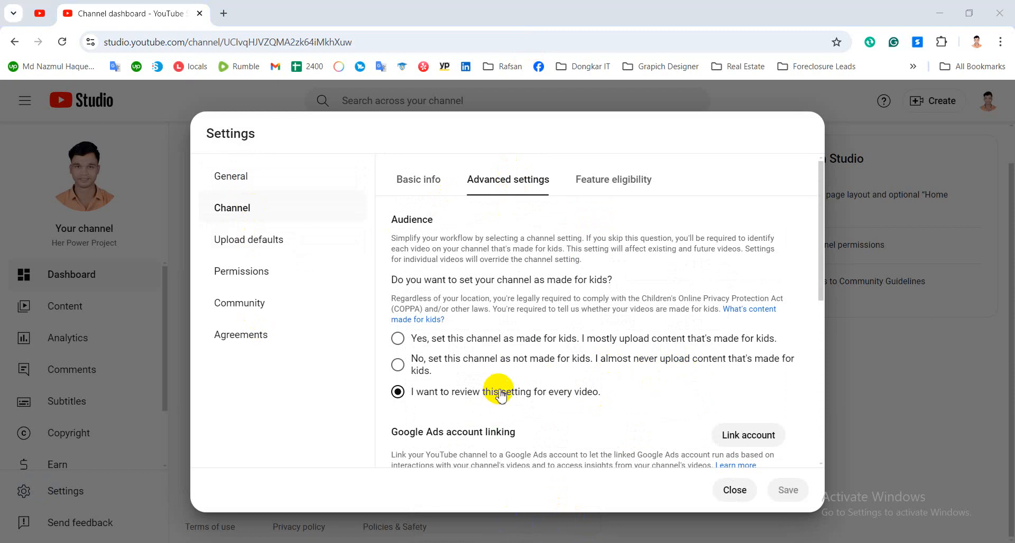
# Step: Try the made for kids and not made for kids audience options, and return to reviewing the setting for every video
pyautogui.click(461, 344)
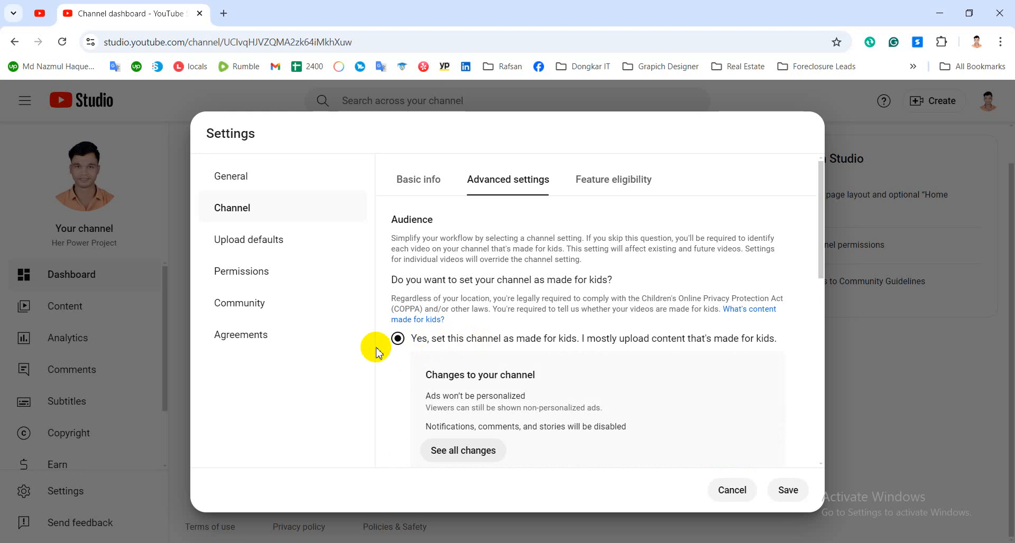
pyautogui.scroll(-3, 419, 446)
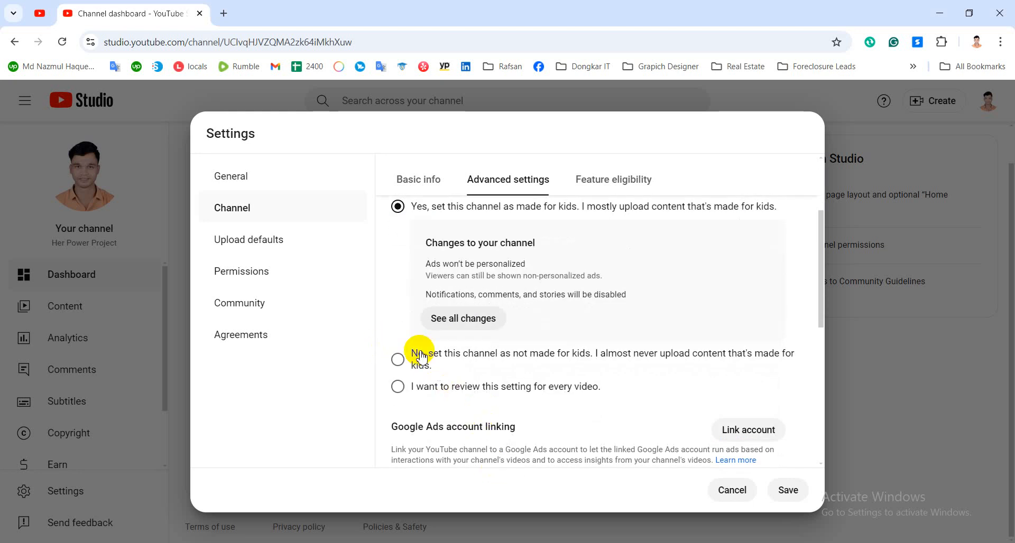
pyautogui.click(452, 356)
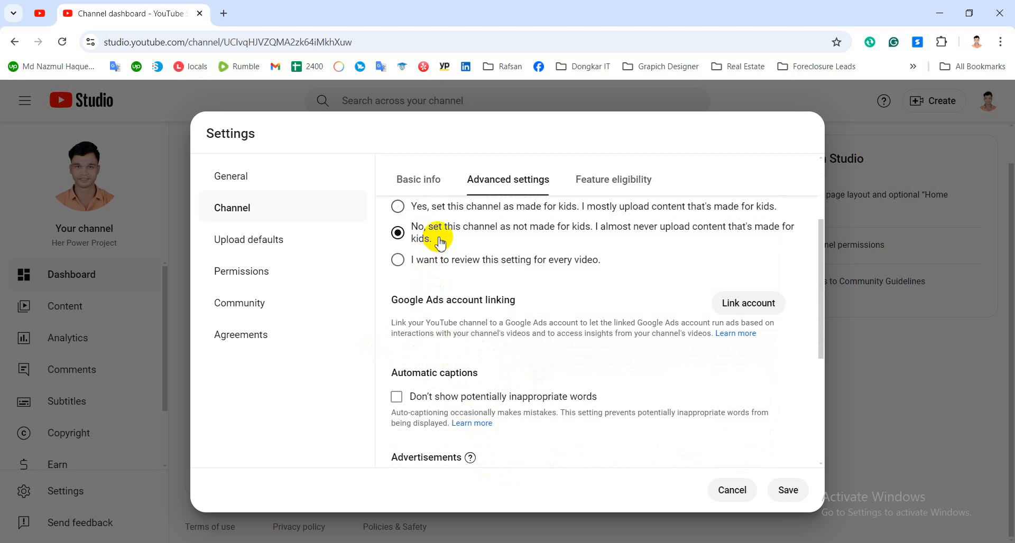
pyautogui.scroll(1, 440, 240)
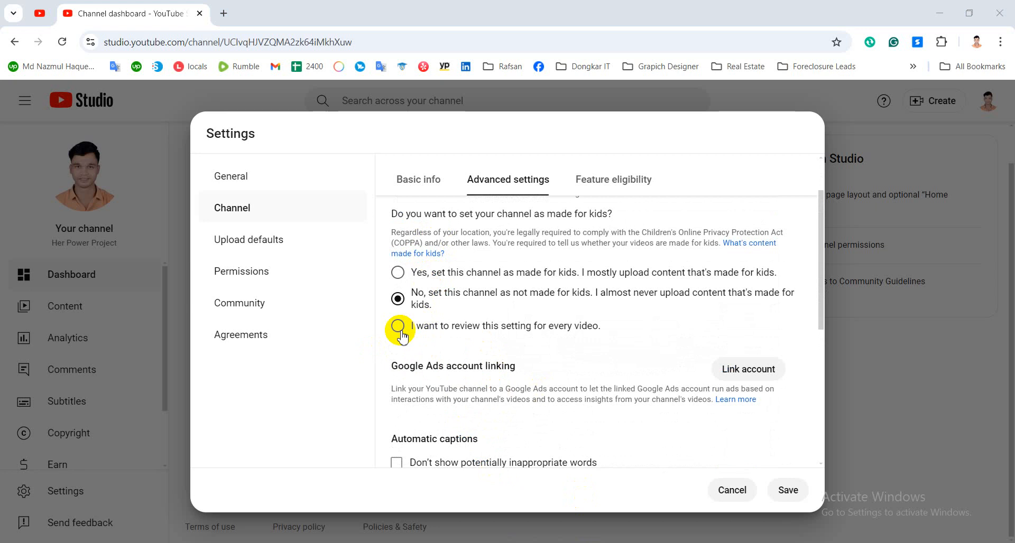
pyautogui.scroll(1, 491, 274)
pyautogui.click(399, 392)
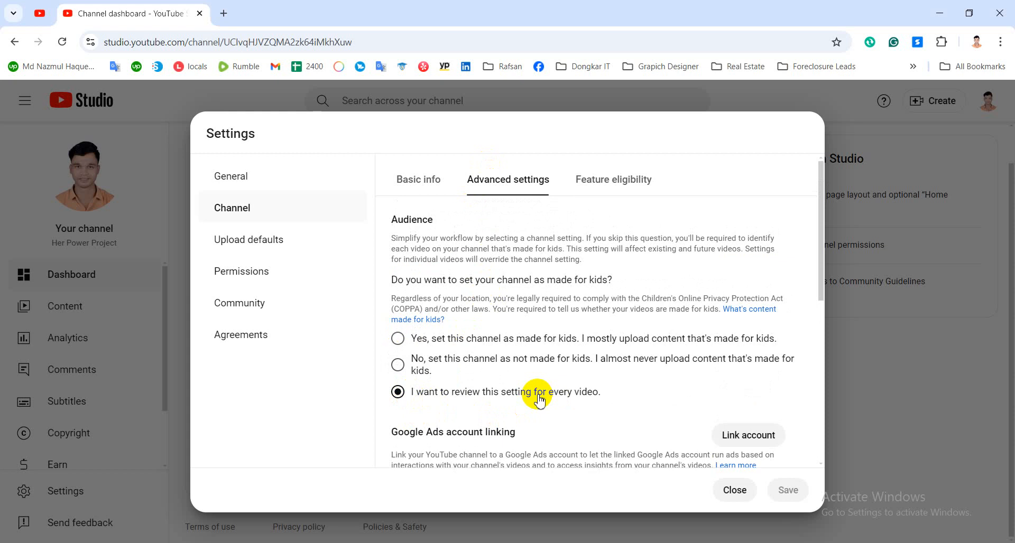
# Step: Examine the advanced channel settings for audience, Google Ads account linking, advertisements and clips, and view the channel's feature eligibility
pyautogui.scroll(-2, 613, 412)
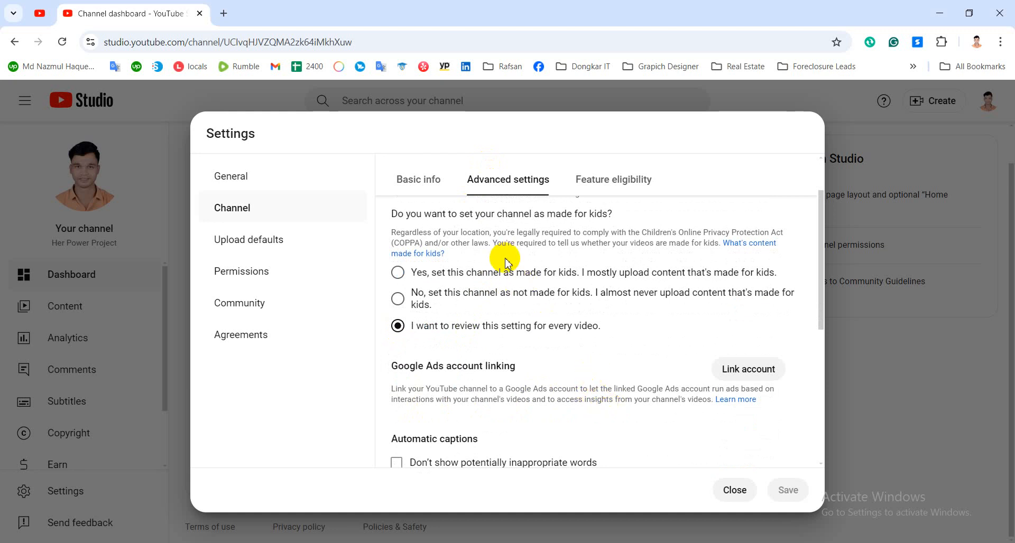
pyautogui.scroll(1, 412, 317)
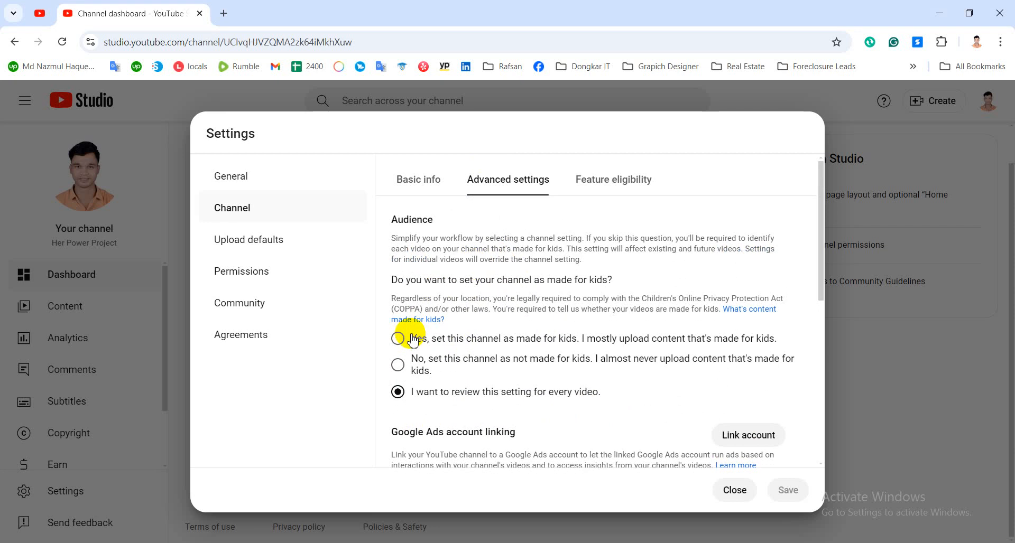
pyautogui.scroll(-3, 454, 359)
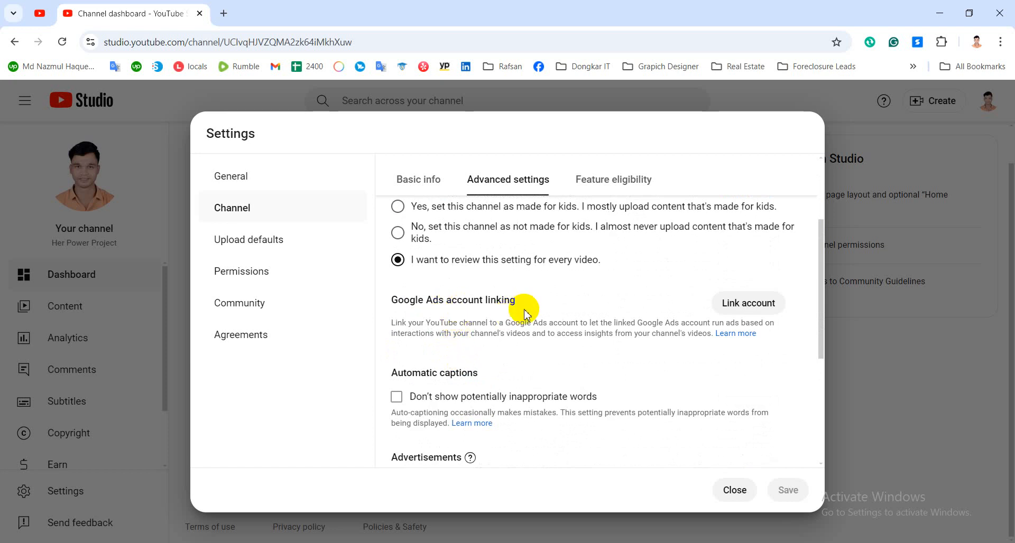
pyautogui.moveTo(521, 300); pyautogui.dragTo(376, 300)
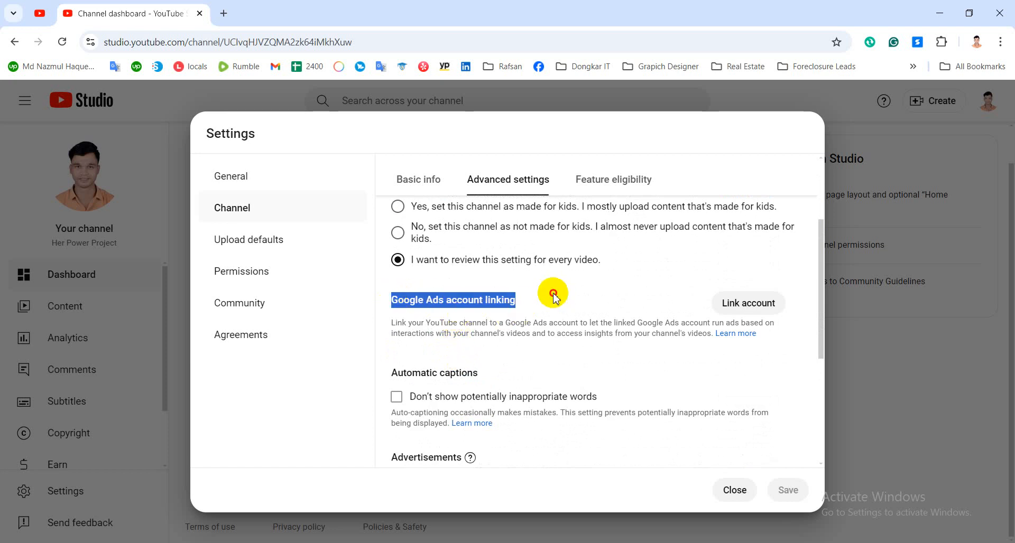
pyautogui.click(704, 317)
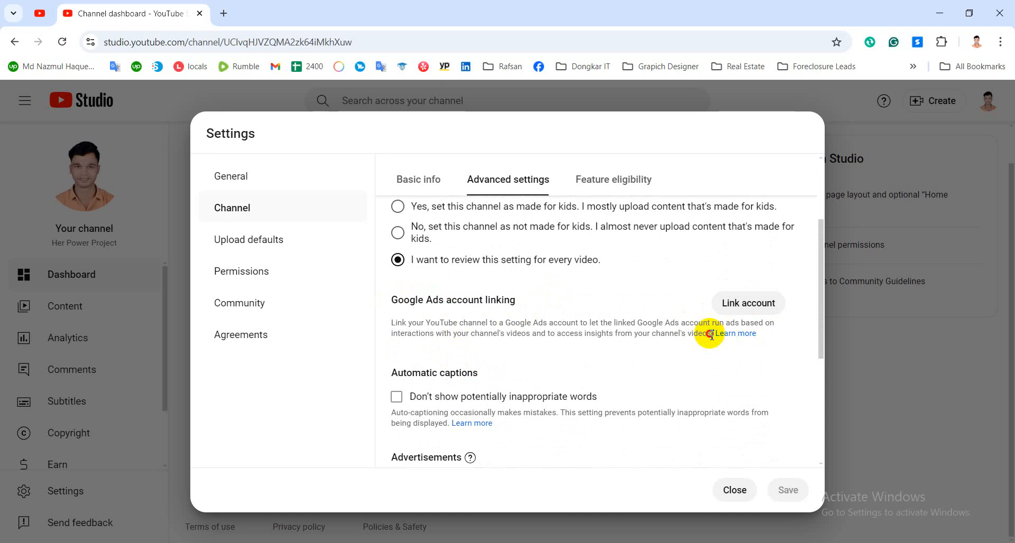
pyautogui.moveTo(710, 333); pyautogui.dragTo(380, 323)
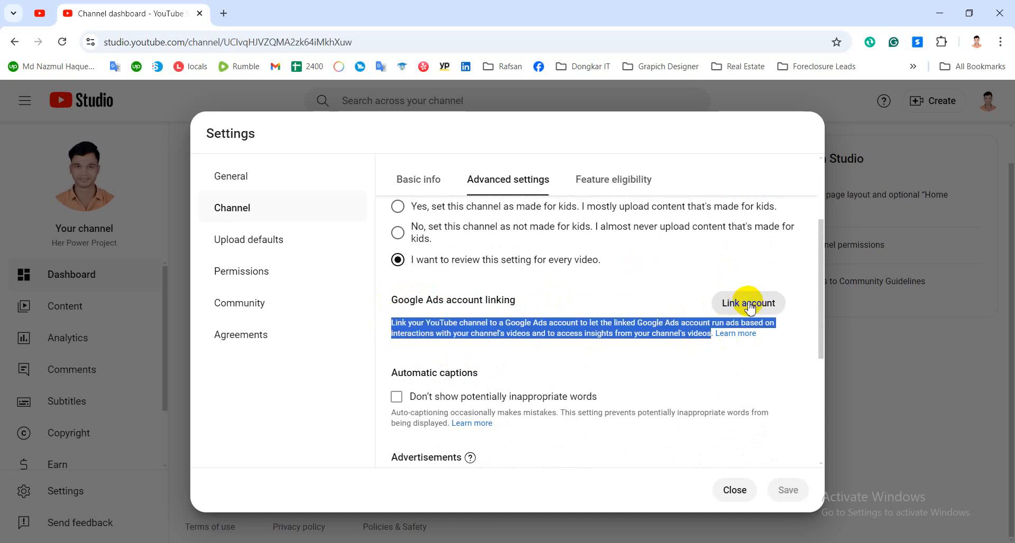
pyautogui.scroll(-4, 670, 333)
pyautogui.scroll(-1, 628, 335)
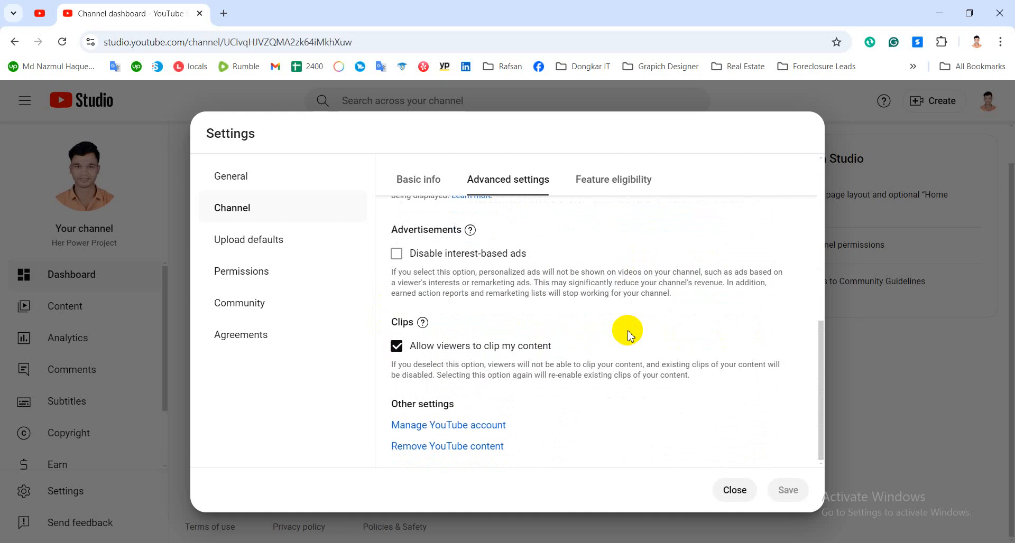
pyautogui.scroll(8, 627, 334)
pyautogui.scroll(2, 628, 334)
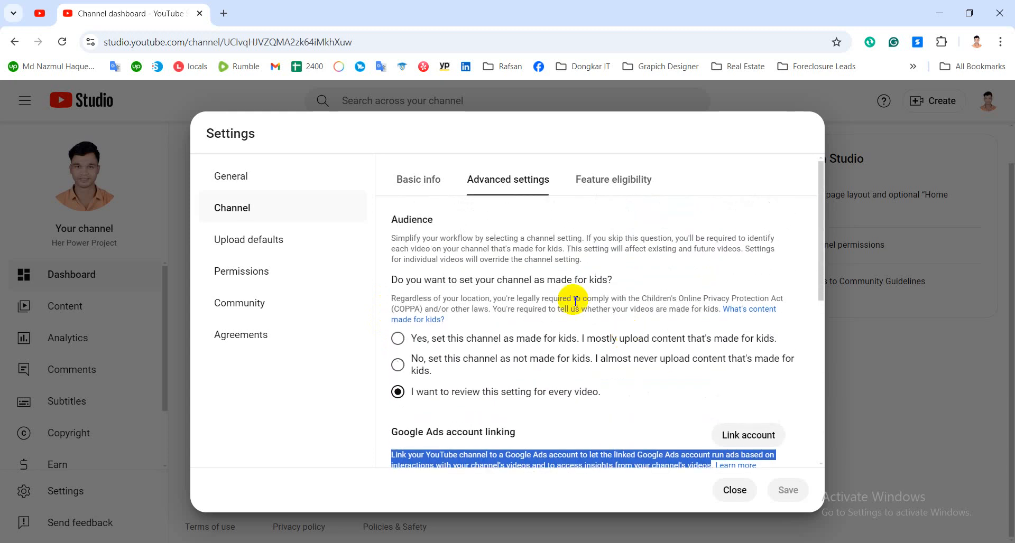
pyautogui.click(606, 192)
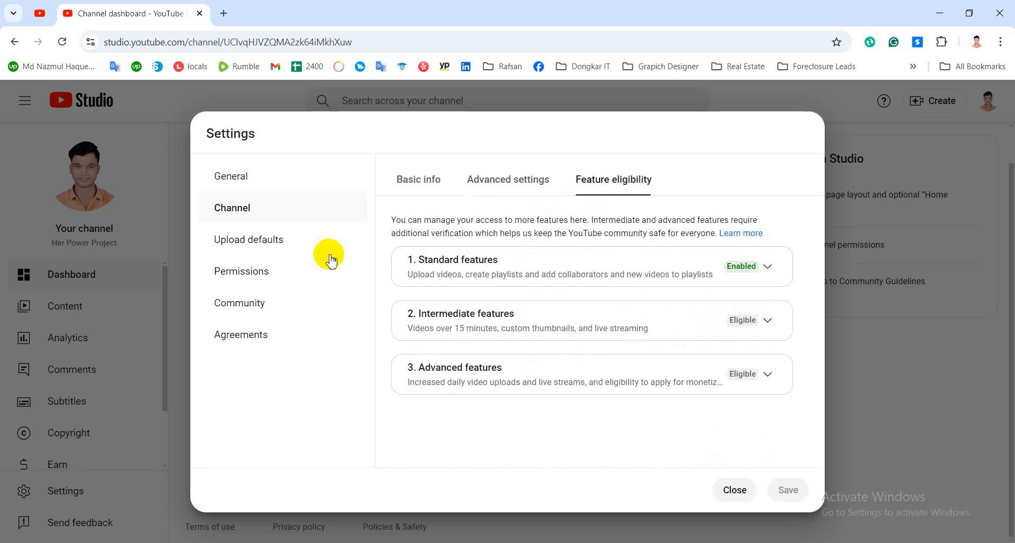
# Step: Look through the title, description, visibility and tags fields of the upload defaults
pyautogui.click(280, 239)
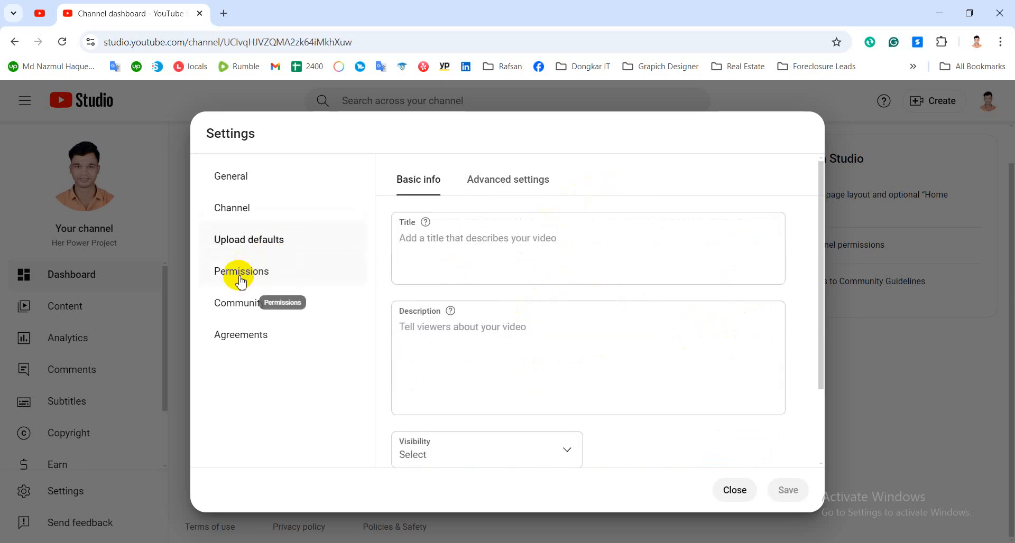
pyautogui.click(576, 254)
pyautogui.scroll(-2, 536, 390)
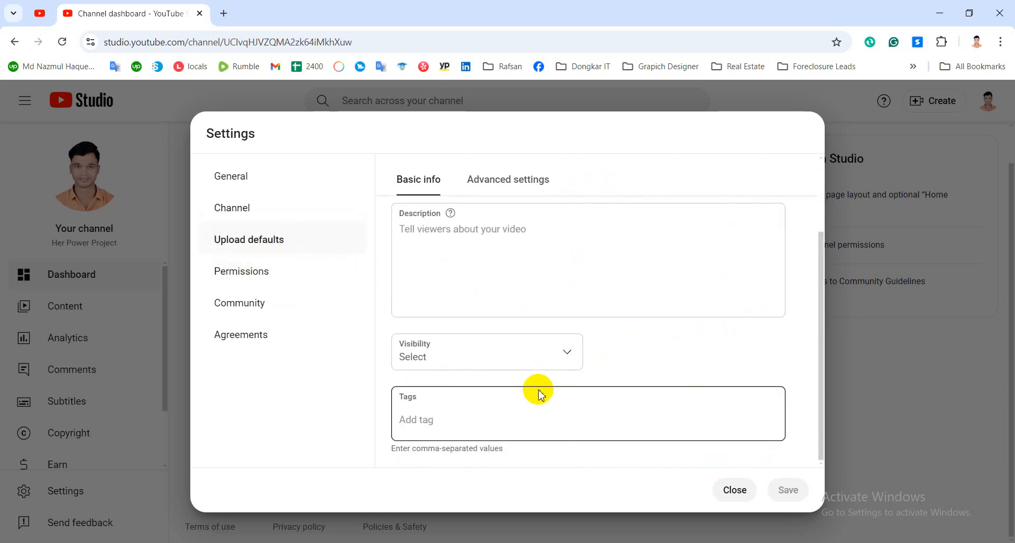
pyautogui.scroll(2, 537, 393)
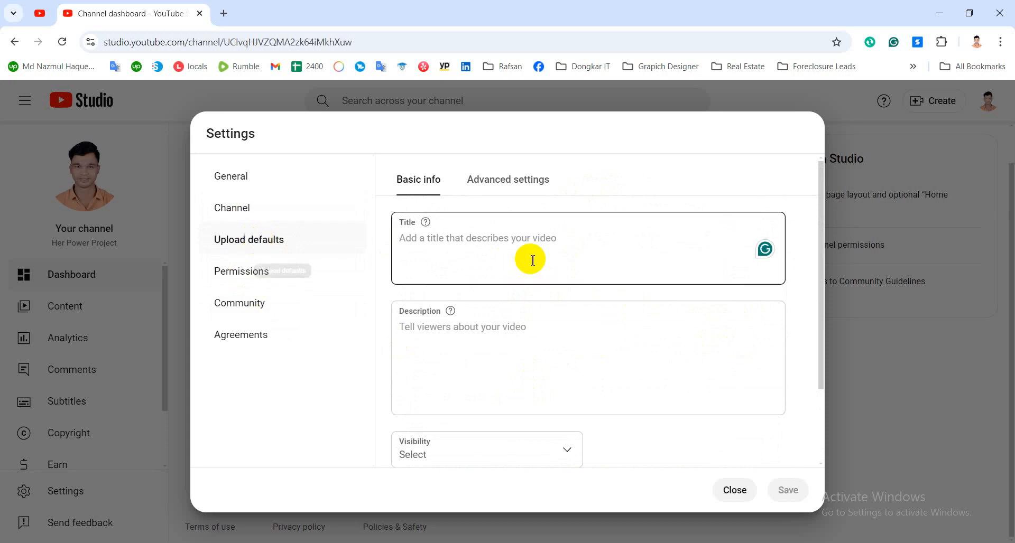
pyautogui.click(532, 260)
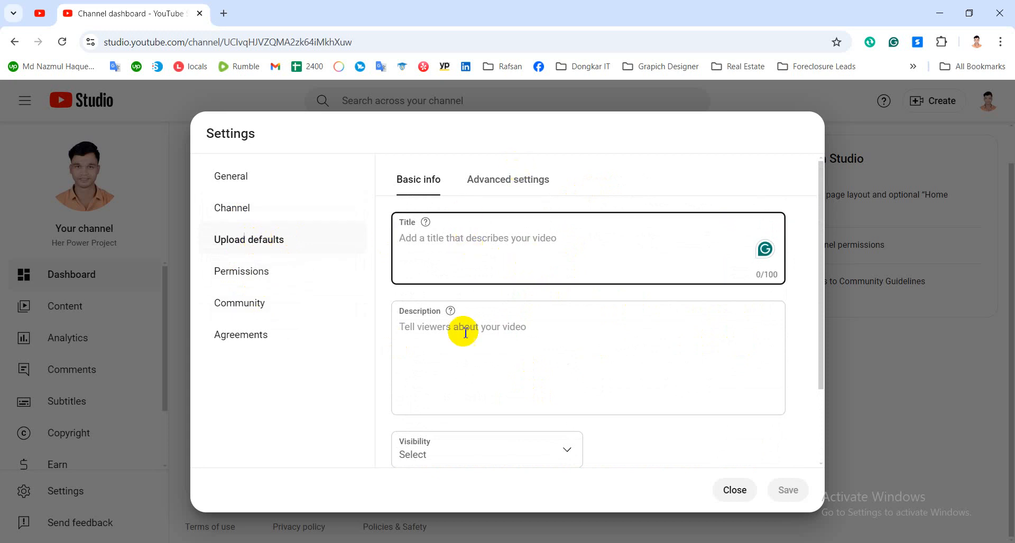
pyautogui.click(464, 354)
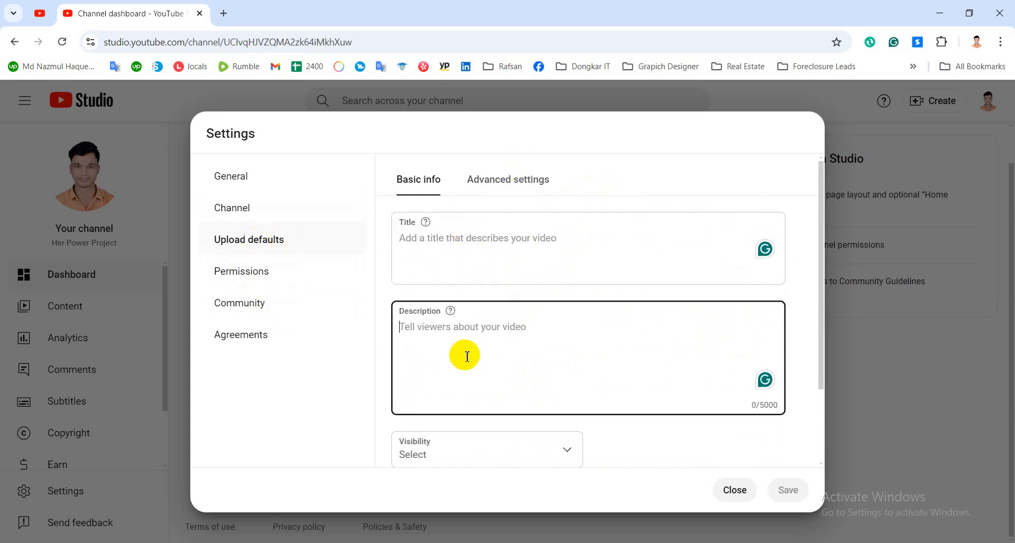
pyautogui.scroll(-2, 467, 357)
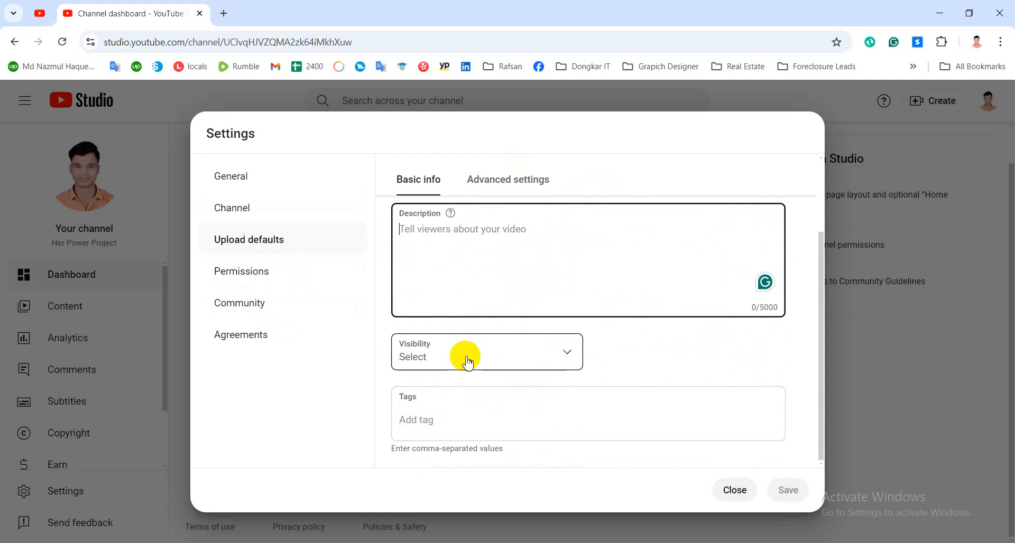
# Step: Set the default upload visibility to Public
pyautogui.click(510, 365)
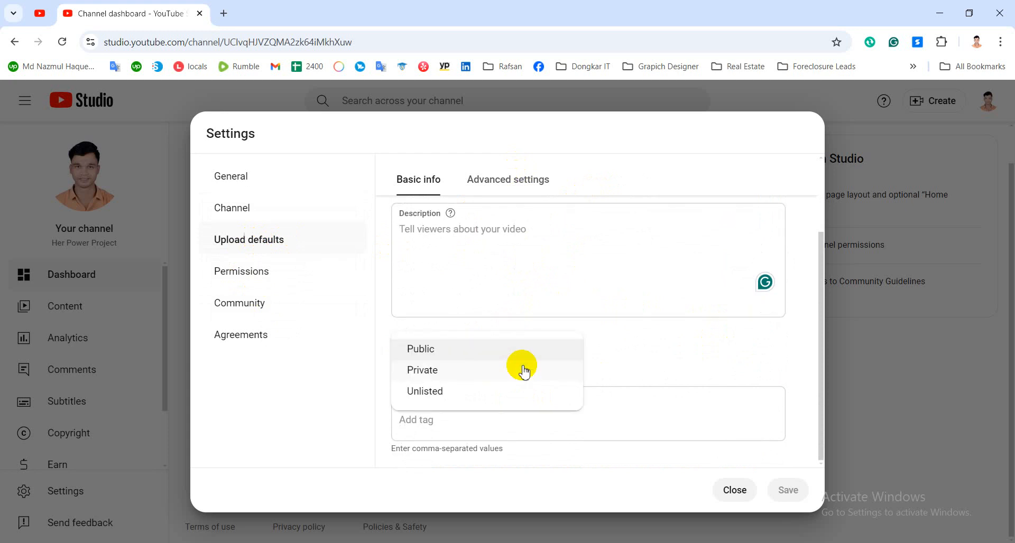
pyautogui.click(643, 369)
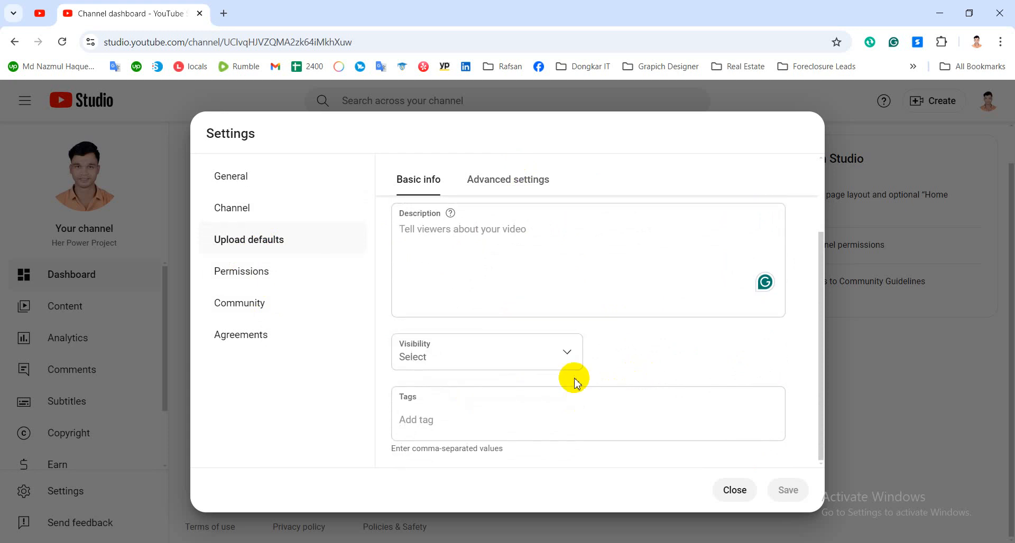
pyautogui.click(534, 360)
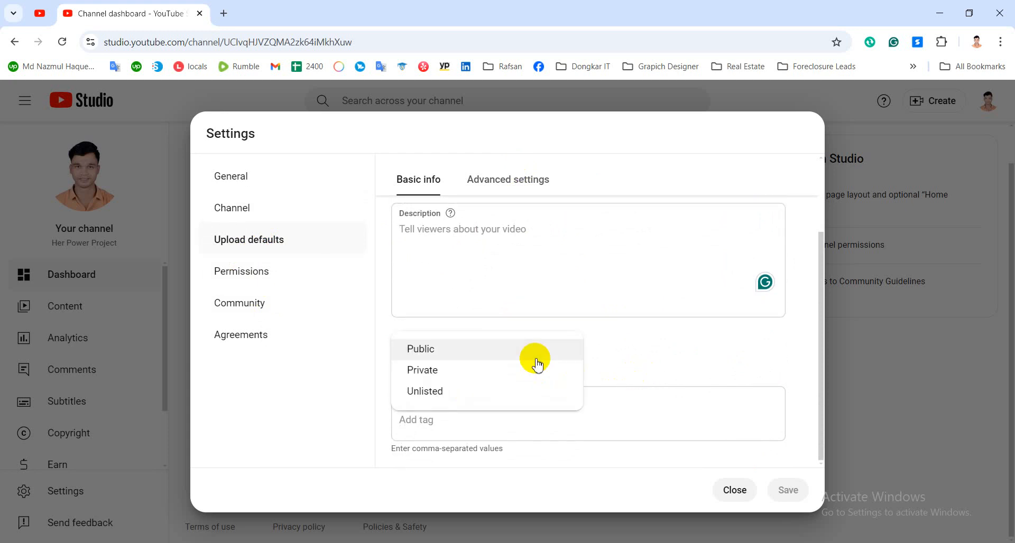
pyautogui.click(488, 351)
# Step: Enter "Happy Freelancing Her Power Project DoICT-2024" as the default video title
pyautogui.scroll(2, 639, 388)
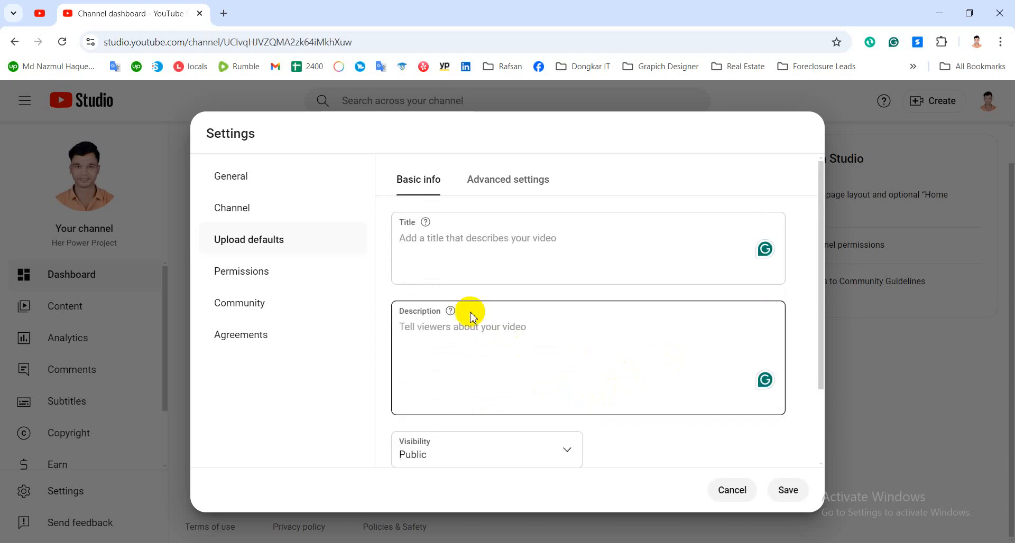
pyautogui.click(484, 242)
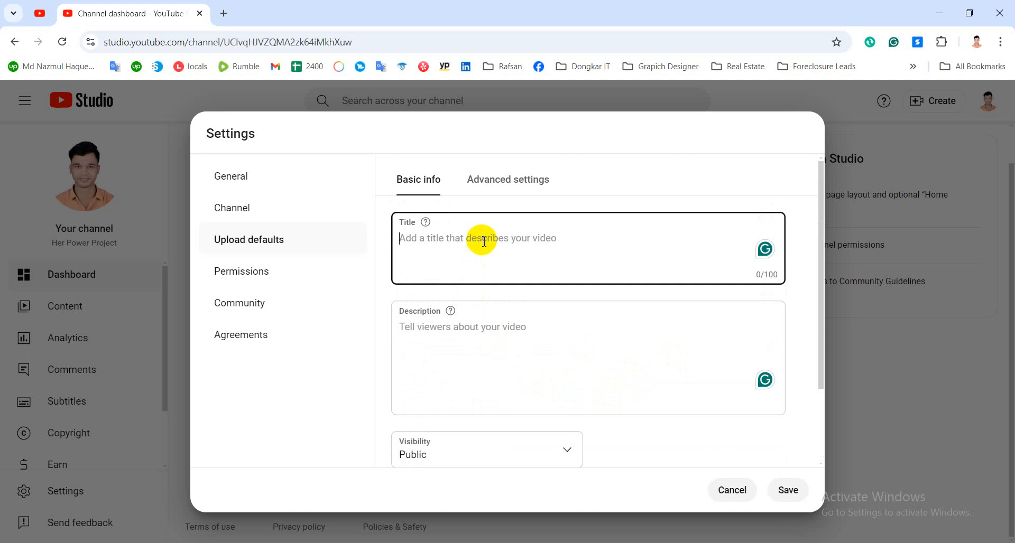
pyautogui.write('Happu')
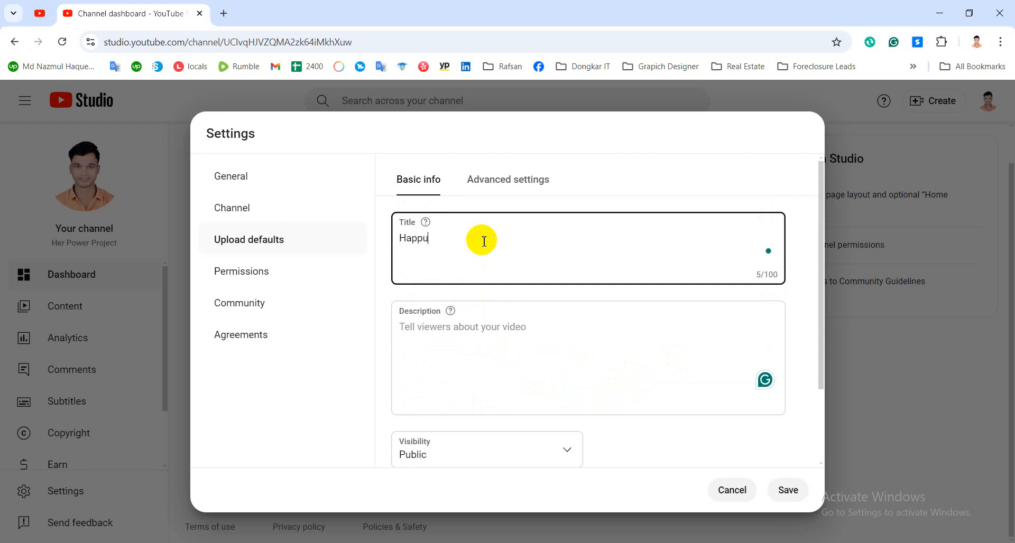
pyautogui.press('BackSpace')
pyautogui.write('y Freelancing Her Power Pro')
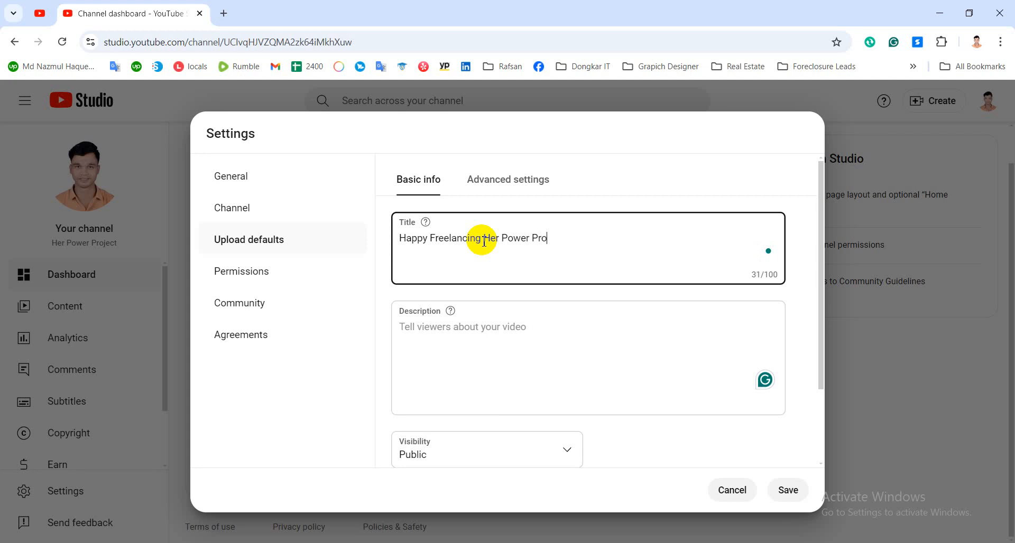
pyautogui.write('ject DoICT')
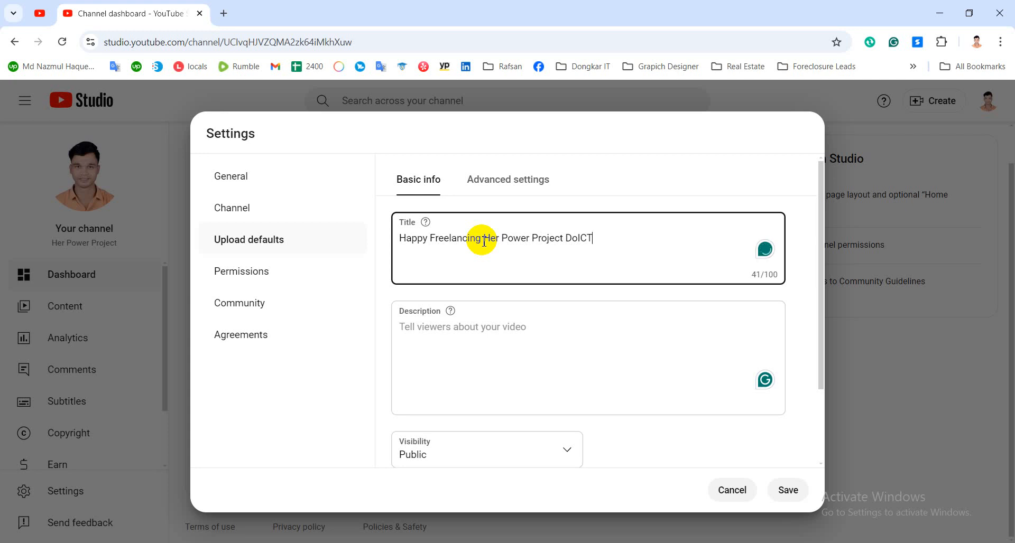
pyautogui.write('-2024')
# Step: Copy the whole default title text and return to the empty description field
pyautogui.click(508, 337)
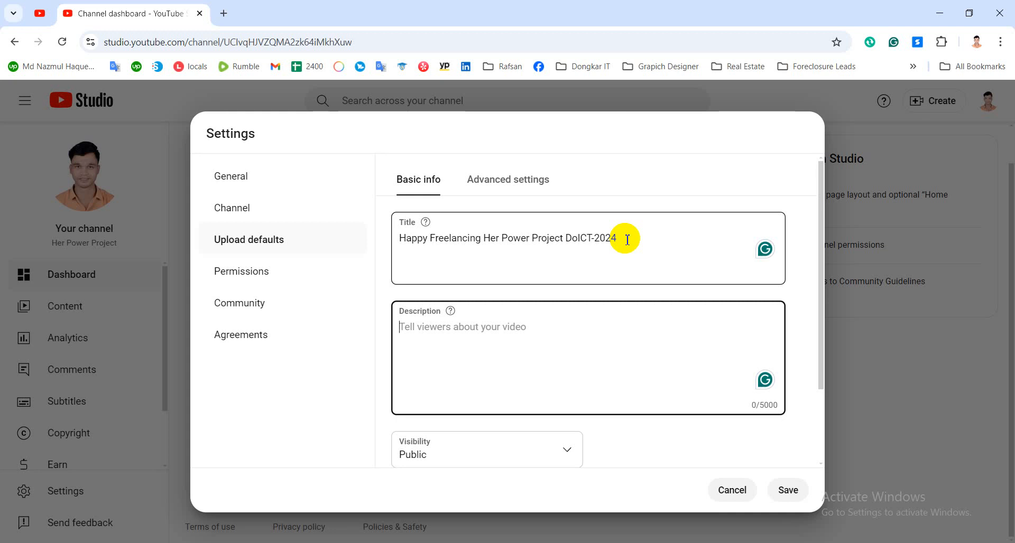
pyautogui.moveTo(626, 240); pyautogui.dragTo(389, 252)
pyautogui.rightClick(437, 244)
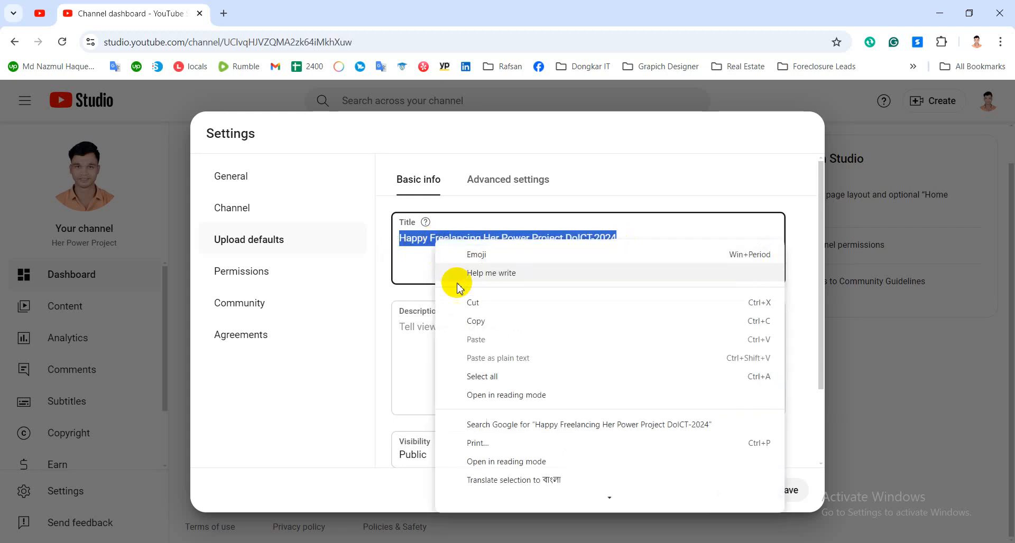
pyautogui.click(476, 322)
pyautogui.click(504, 335)
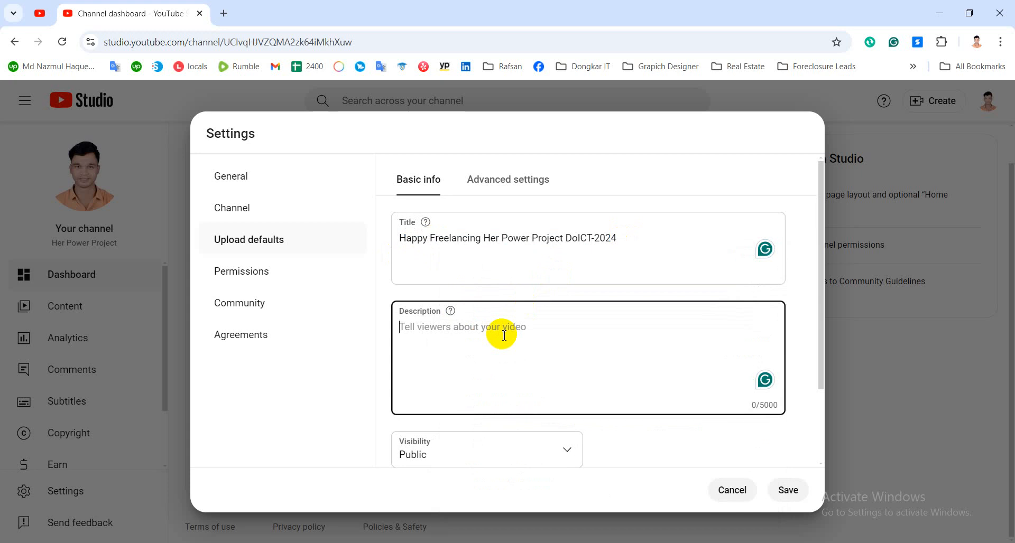
# Step: Switch to ChatGPT in the other Chrome window and send the greeting "Hello."
pyautogui.click(376, 542)
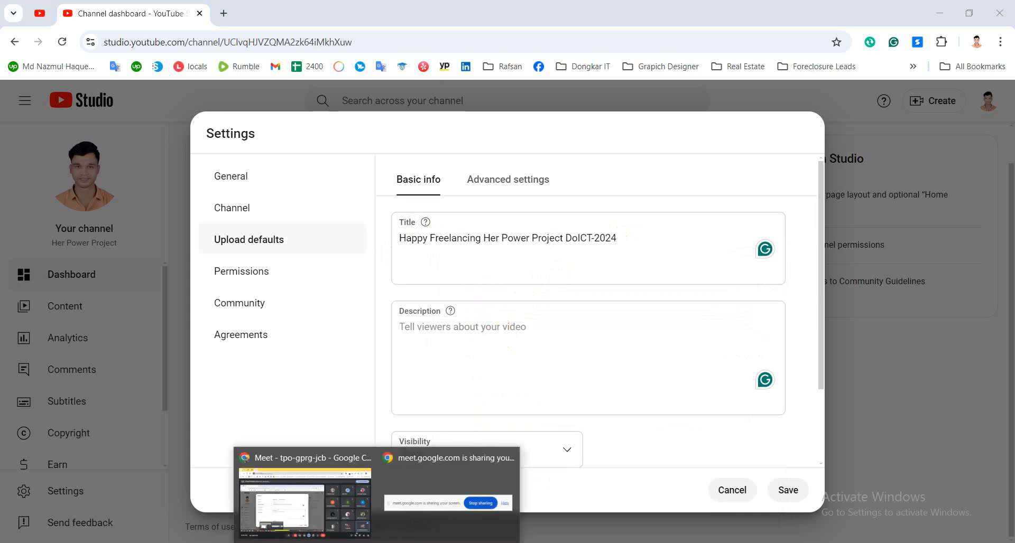
pyautogui.click(328, 500)
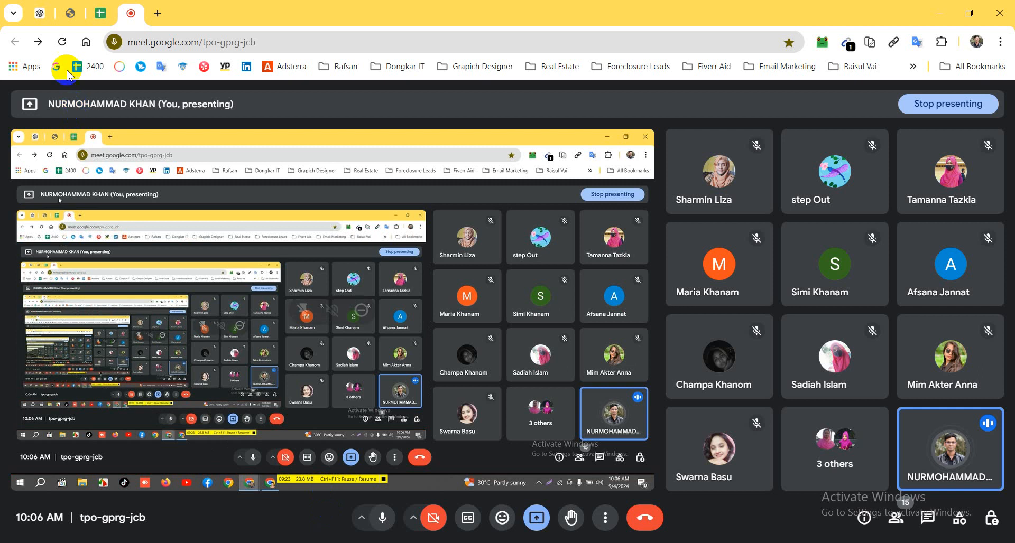
pyautogui.click(40, 15)
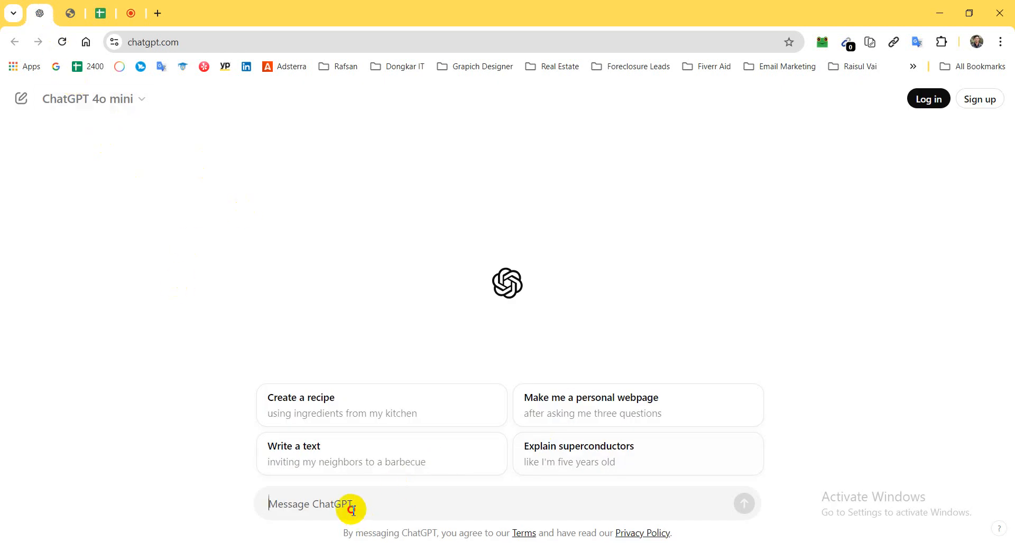
pyautogui.write('He')
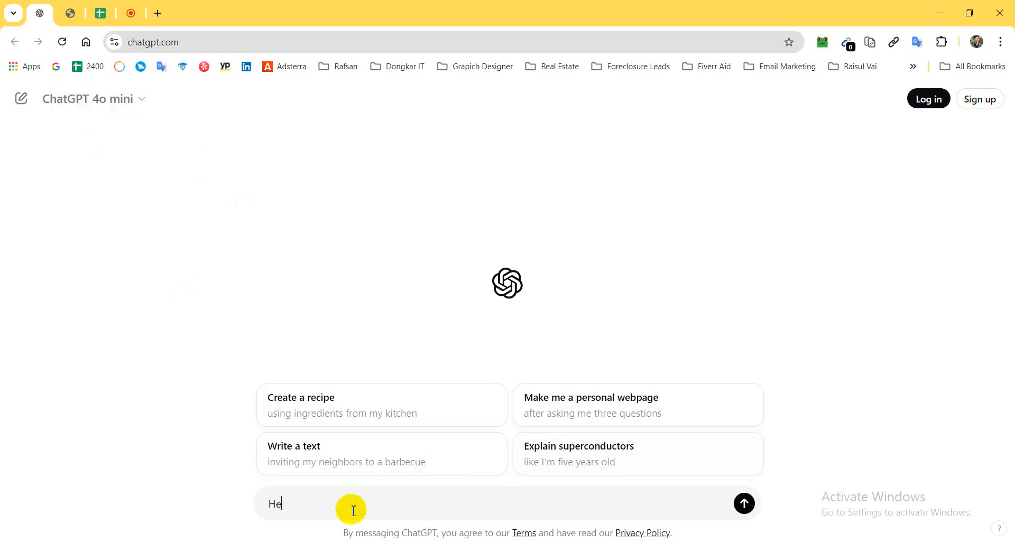
pyautogui.write('llo.')
pyautogui.press('Return')
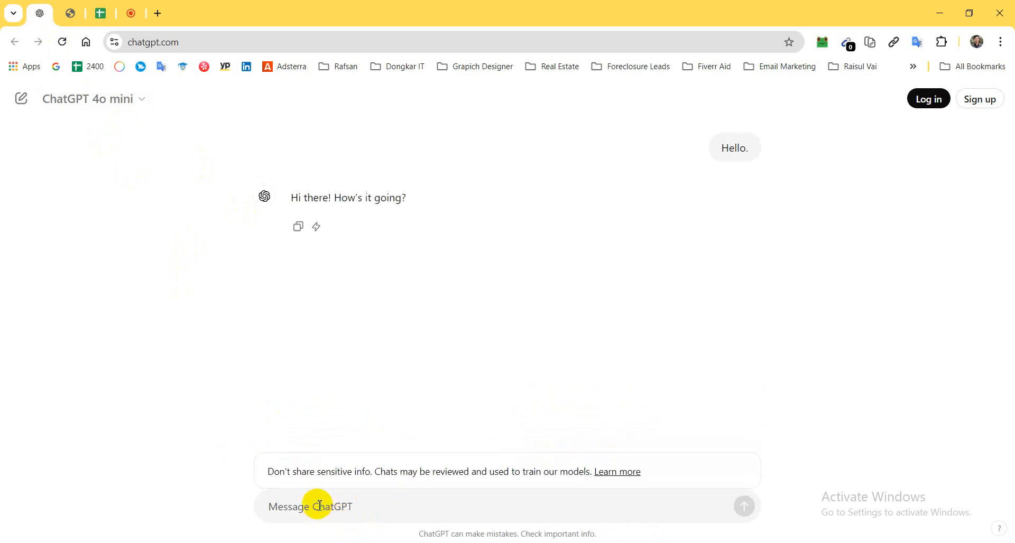
# Step: Begin a ChatGPT message with "My Youtube channel taitel:" followed by the copied title "Happy Freelancing Her Power Project DoICT-2024."
pyautogui.write('Pr')
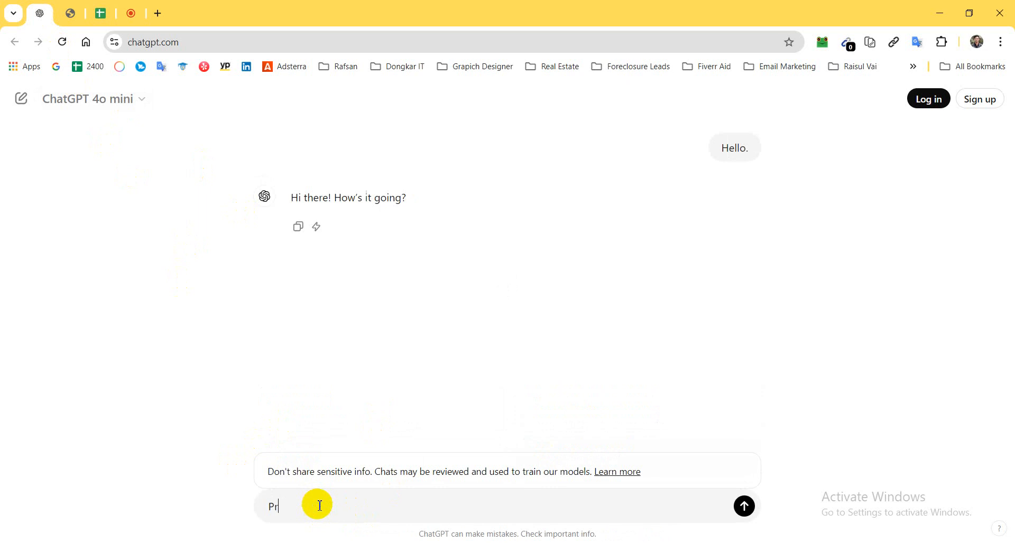
pyautogui.press('BackSpace')
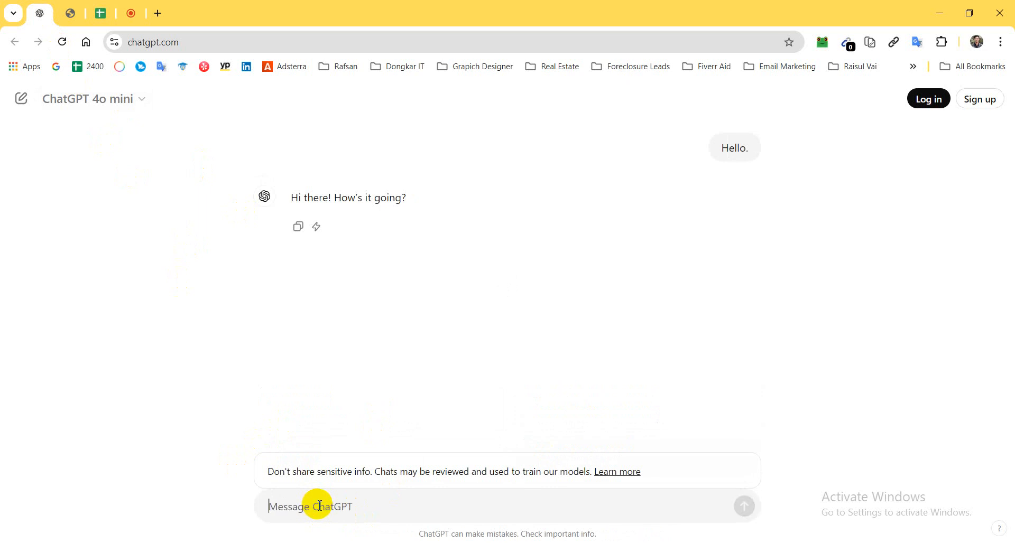
pyautogui.write('My Y')
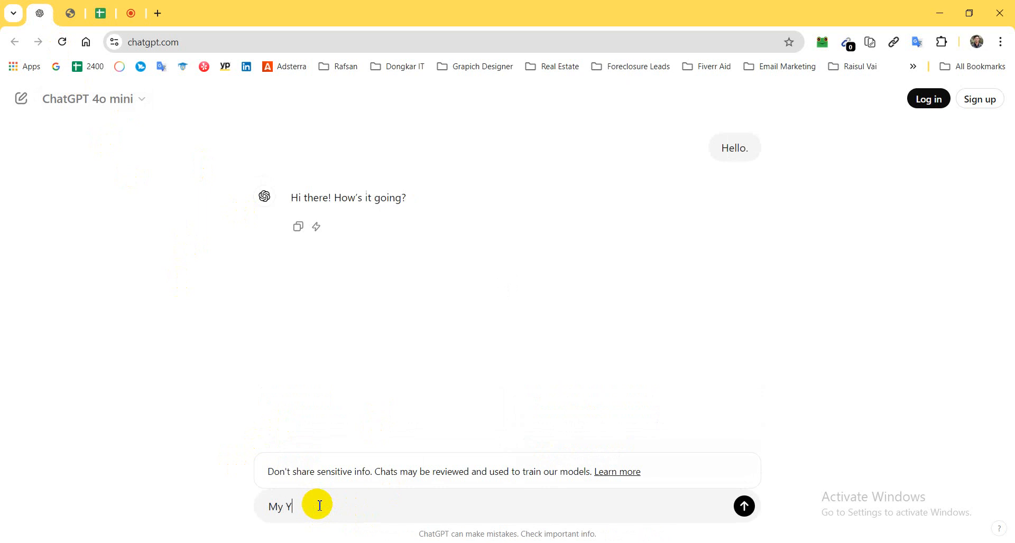
pyautogui.write('outube channel taite')
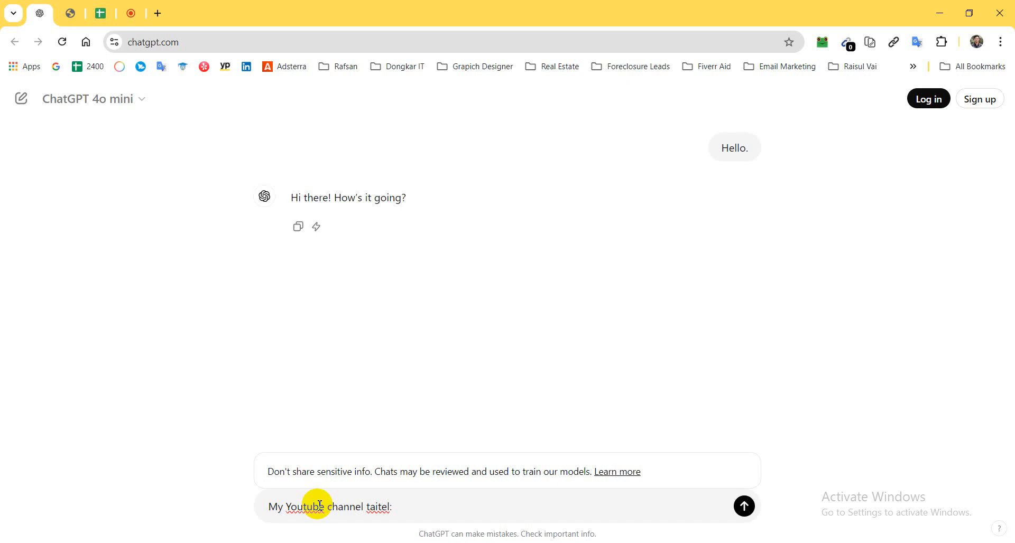
pyautogui.write('l:')
pyautogui.write('Happy Freelancing Her Power Project DoICT-2024')
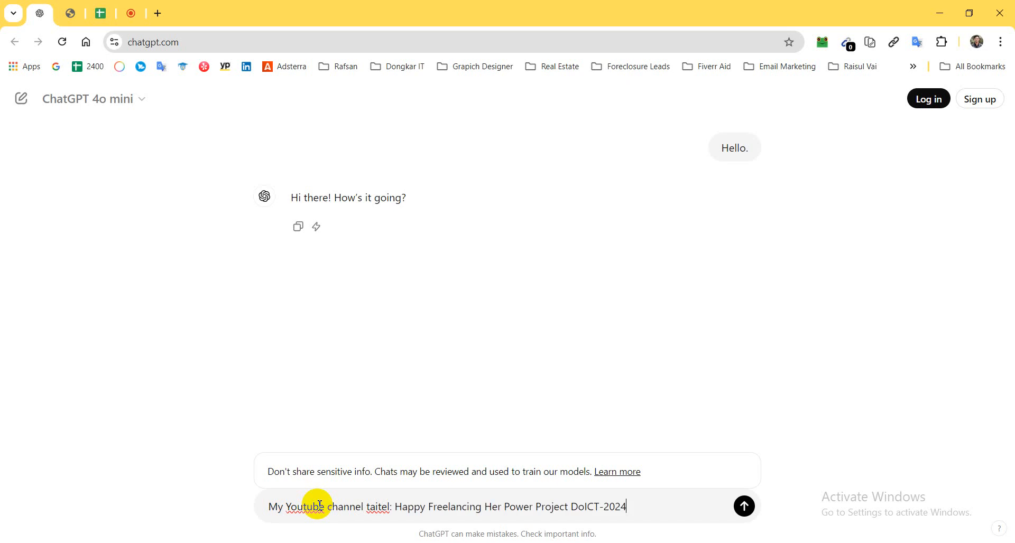
pyautogui.write('.')
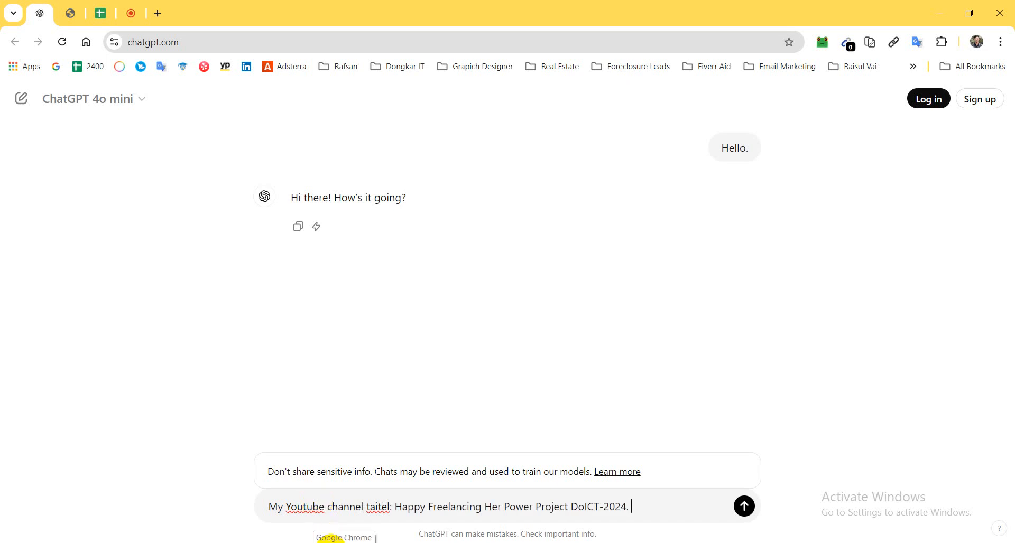
# Step: Add the request "Please write now youtube channel description." to the end of the message
pyautogui.write(' Plr')
pyautogui.press('BackSpace')
pyautogui.write('ease ')
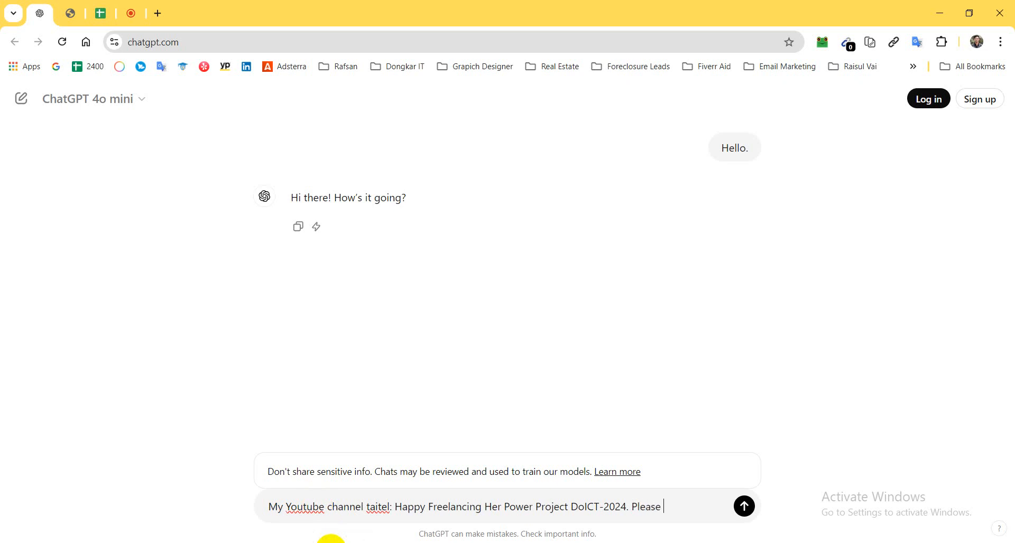
pyautogui.write('write now')
pyautogui.write('utube channel description.')
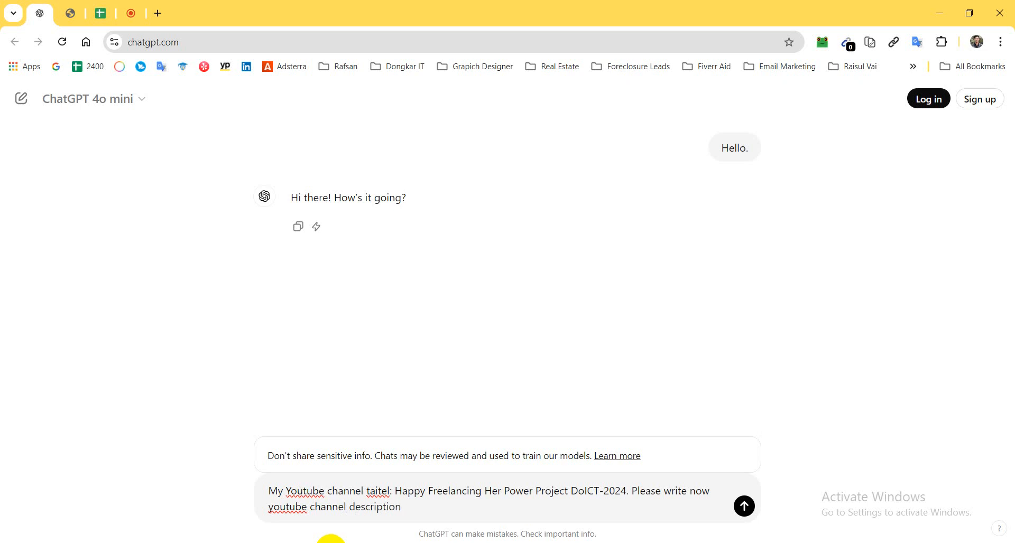
# Step: Correct "taitel" to "title" and the second "youtube" to "YouTube" in the prompt, and send it
pyautogui.rightClick(384, 491)
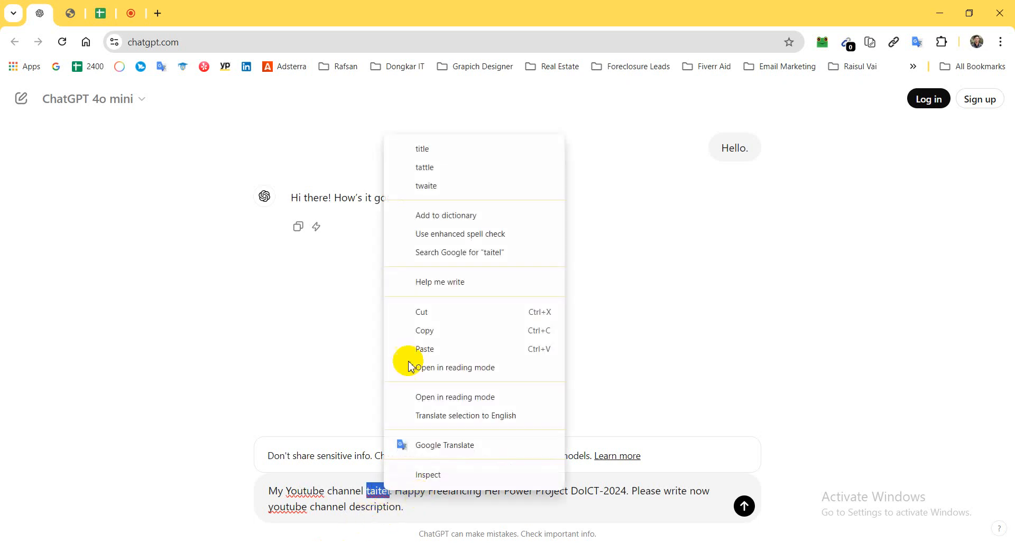
pyautogui.click(442, 152)
pyautogui.click(421, 510)
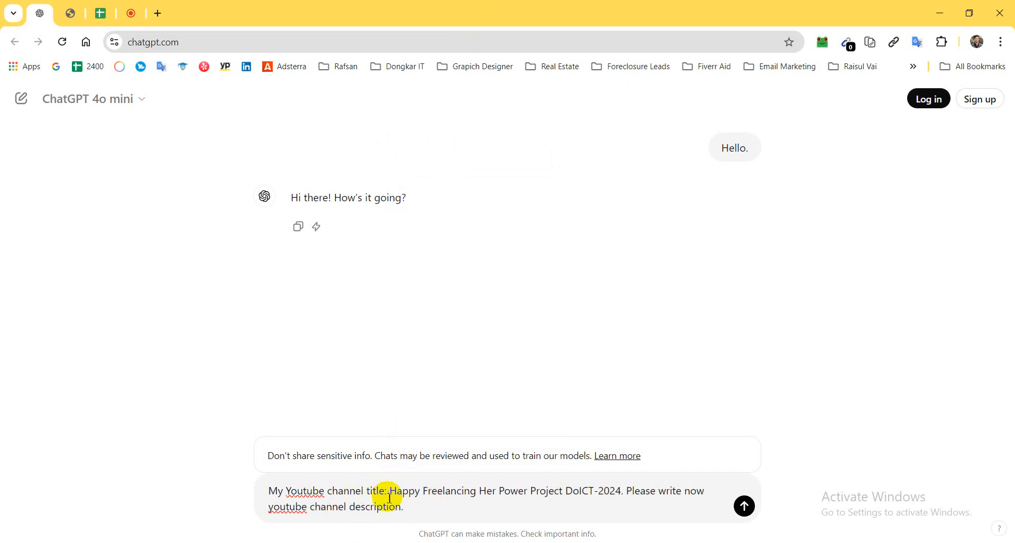
pyautogui.moveTo(392, 495); pyautogui.dragTo(621, 491)
pyautogui.rightClick(287, 507)
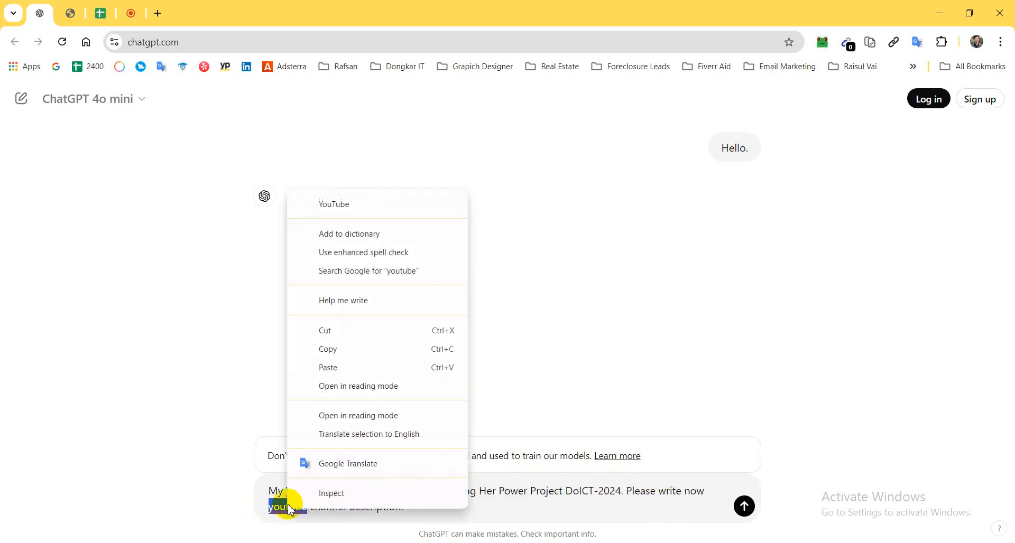
pyautogui.click(368, 214)
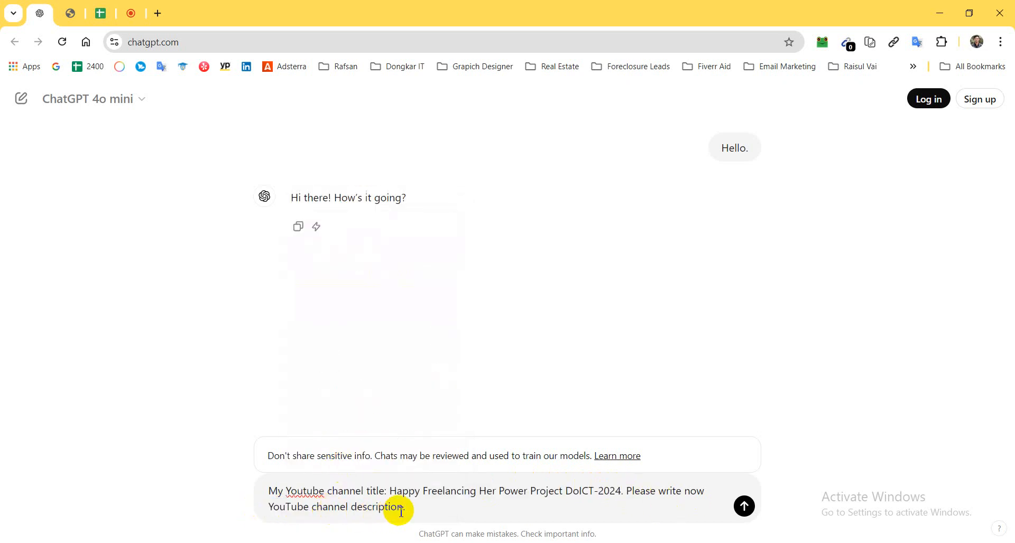
pyautogui.click(424, 512)
pyautogui.click(744, 506)
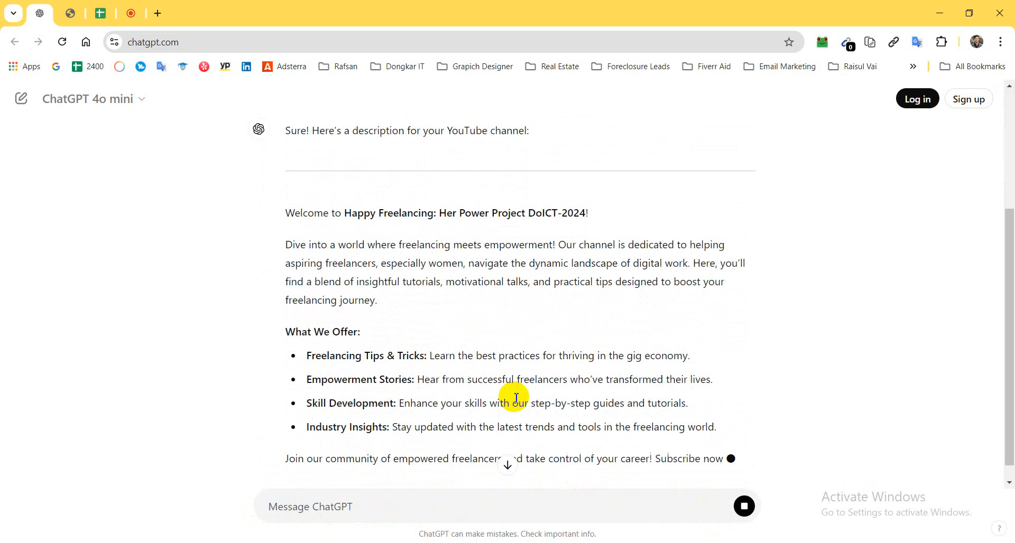
# Step: Copy ChatGPT's generated channel description, from the "Welcome to" line through the "Happy Freelancing movement" sentence
pyautogui.scroll(-3, 515, 398)
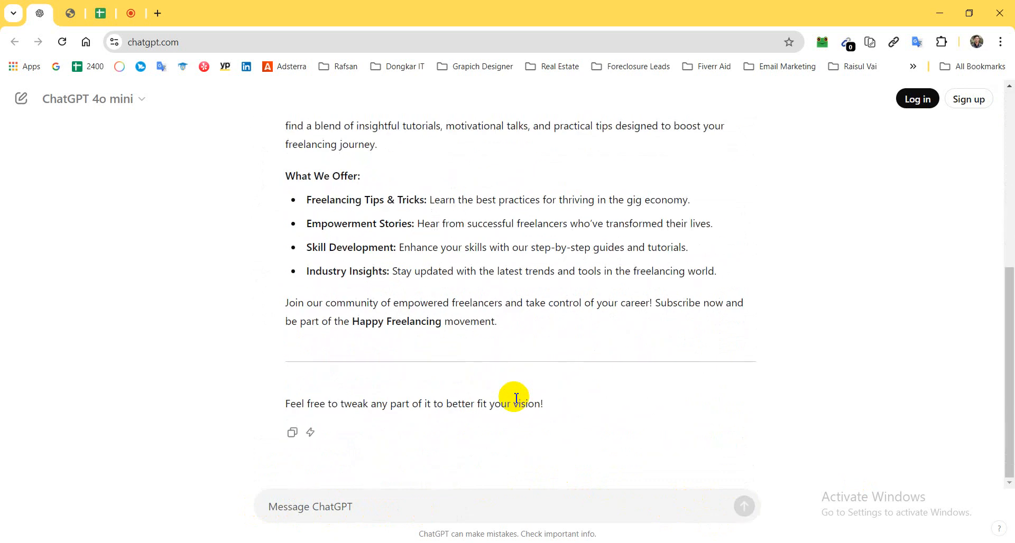
pyautogui.scroll(3, 419, 414)
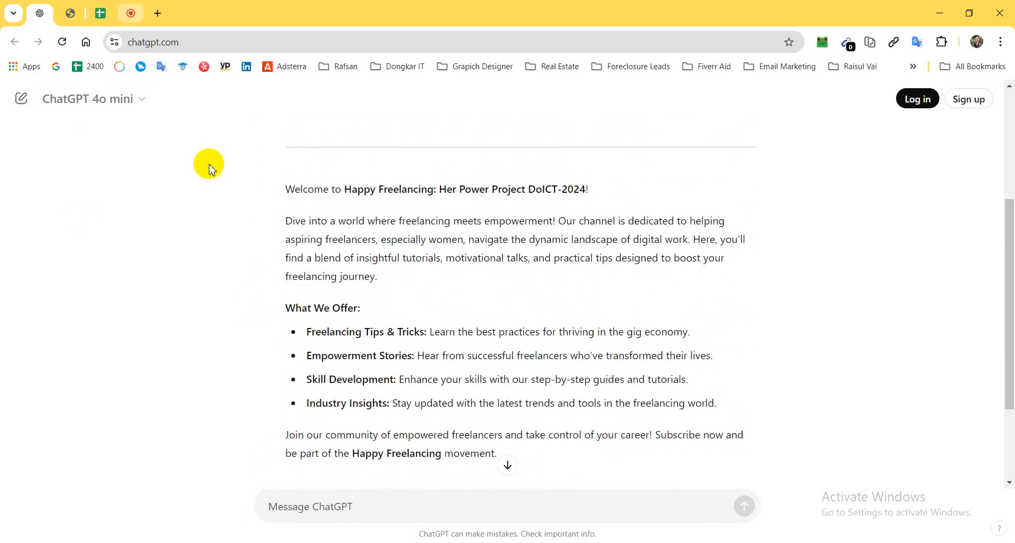
pyautogui.moveTo(352, 189); pyautogui.dragTo(591, 185)
pyautogui.click(484, 301)
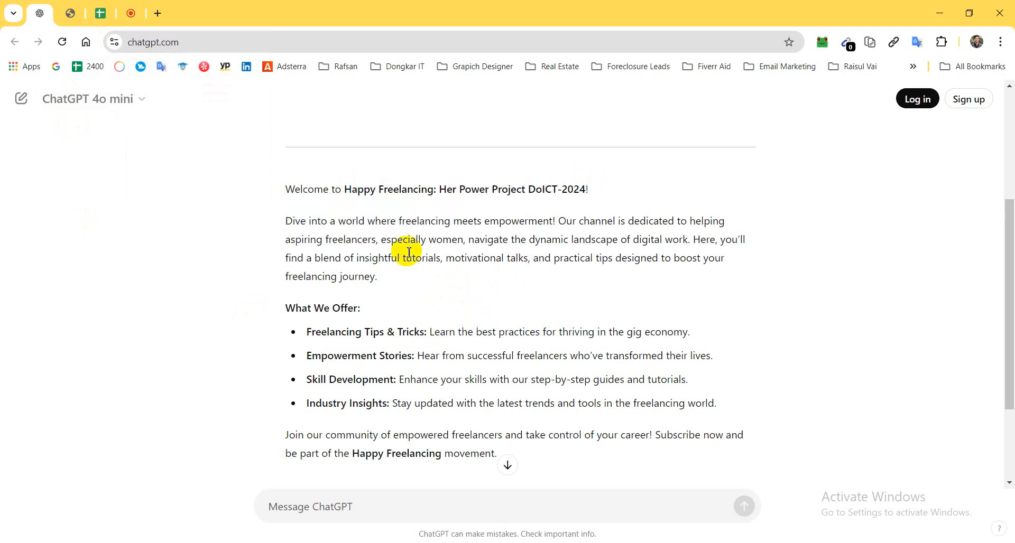
pyautogui.scroll(-1, 355, 267)
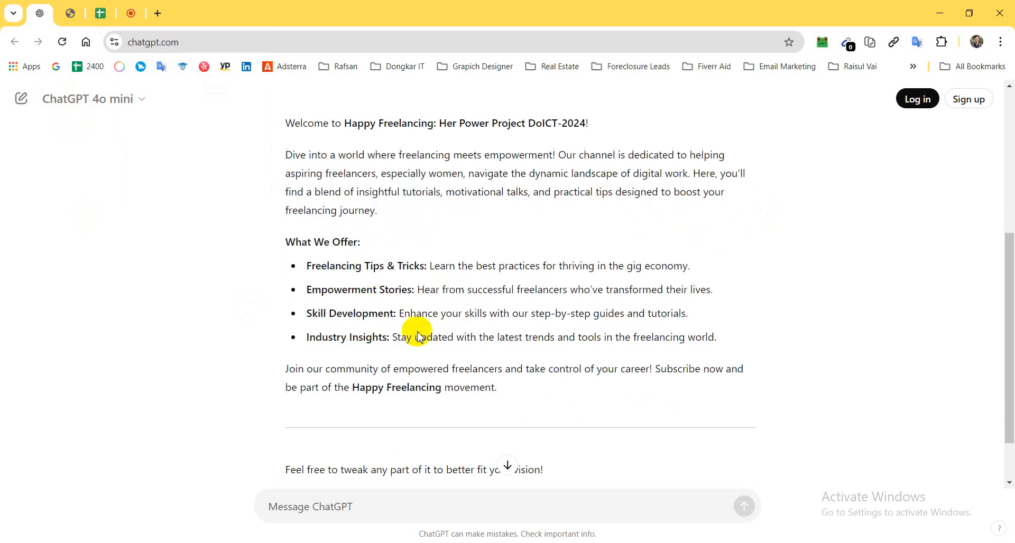
pyautogui.scroll(1, 518, 395)
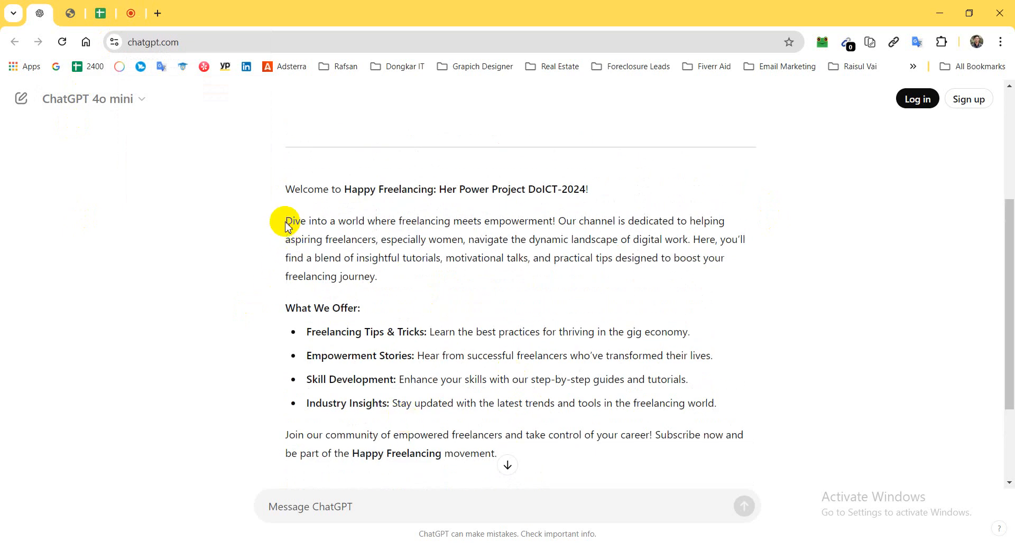
pyautogui.moveTo(284, 188); pyautogui.dragTo(503, 453)
pyautogui.scroll(-3, 517, 407)
pyautogui.rightClick(460, 297)
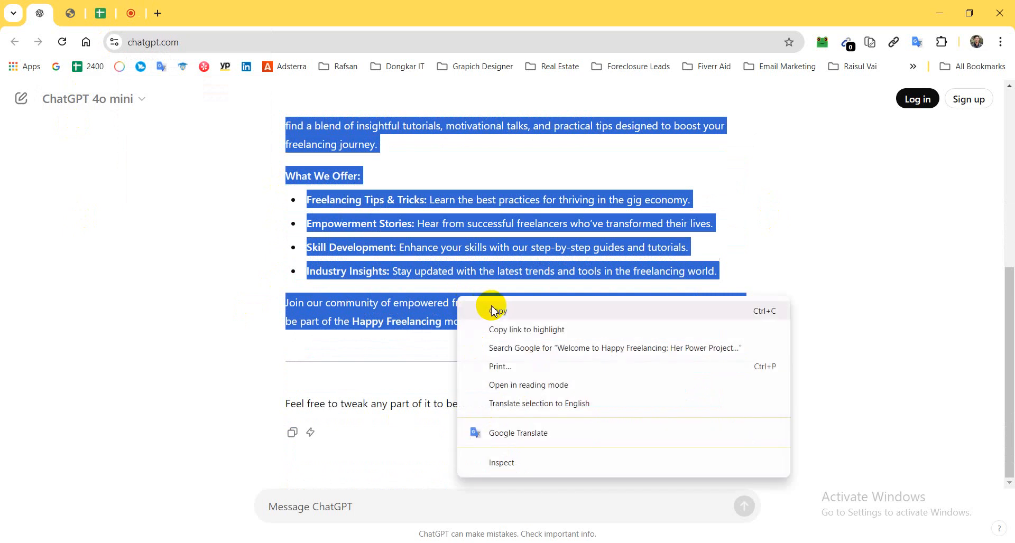
pyautogui.click(492, 311)
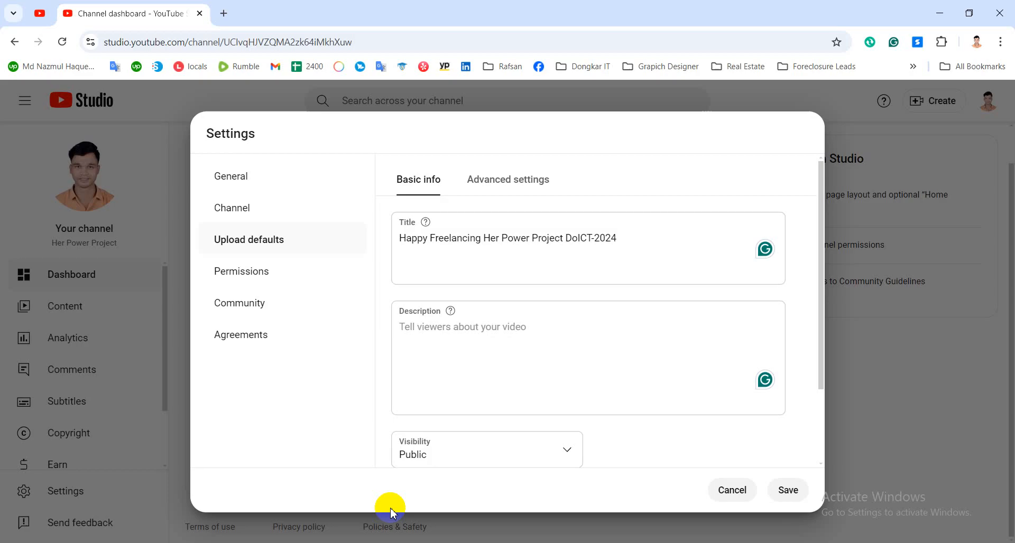
# Step: Switch to YouTube Studio, paste the copied channel description into the upload defaults' description, and go to the tags field
pyautogui.click(399, 391)
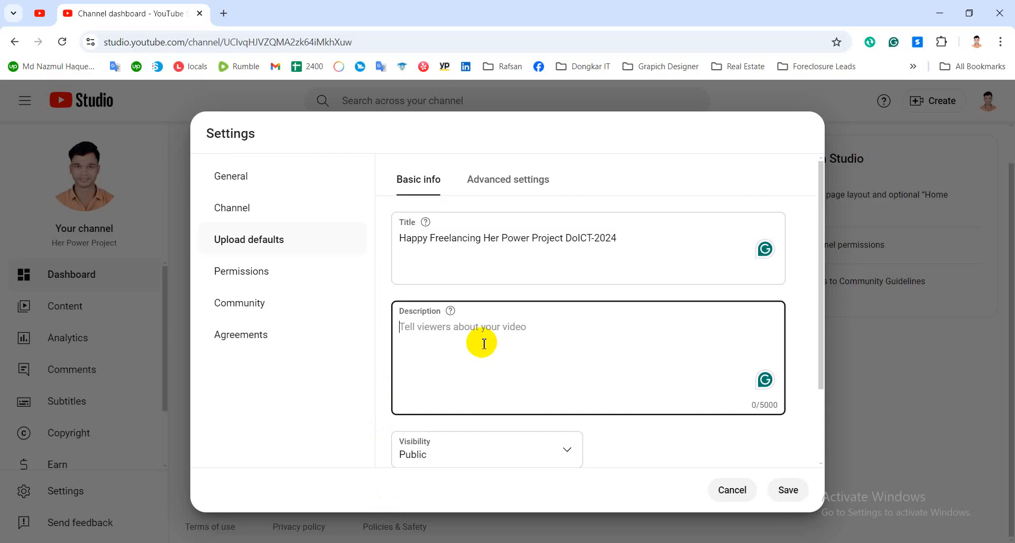
pyautogui.hotkey('ctrl', 'v')
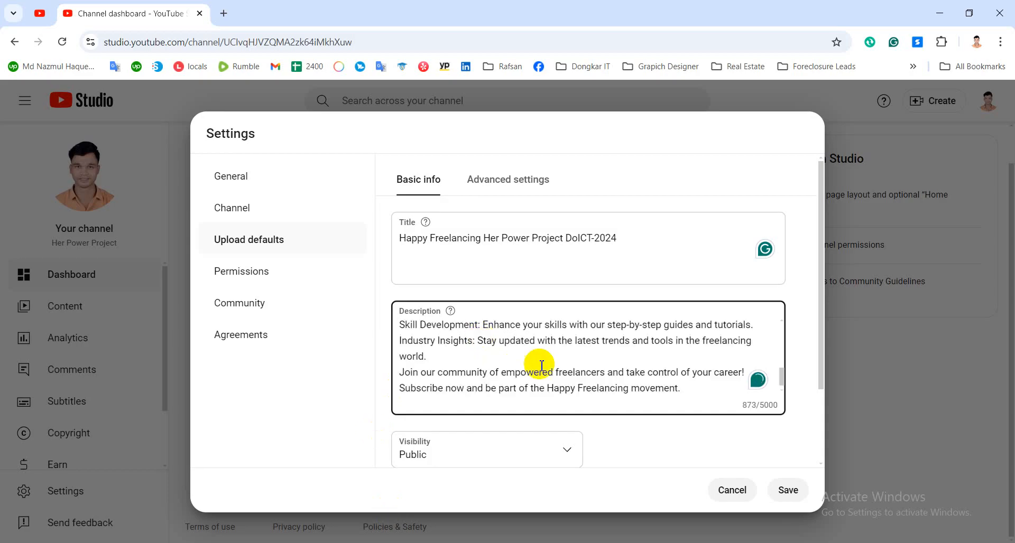
pyautogui.scroll(3, 549, 364)
pyautogui.scroll(2, 559, 369)
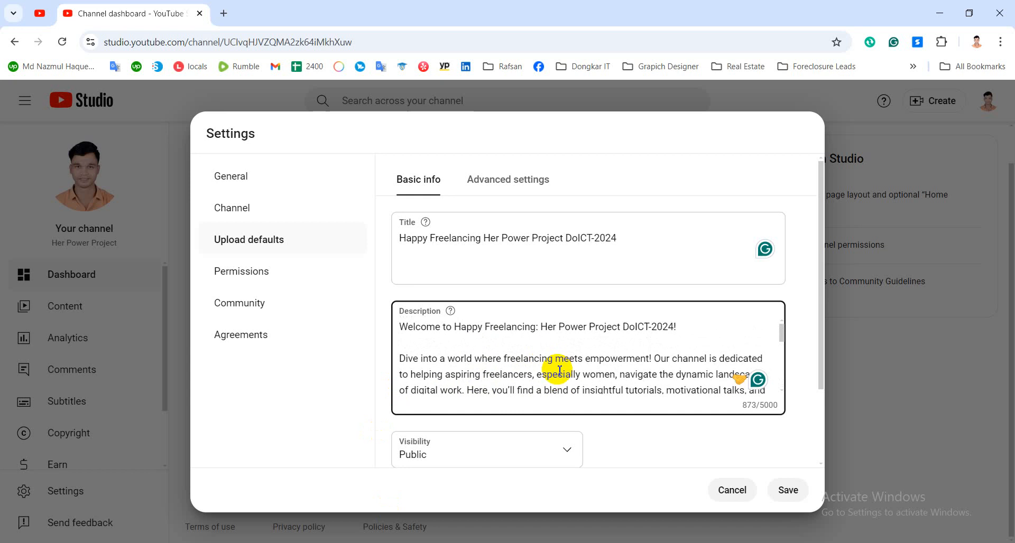
pyautogui.scroll(-5, 559, 370)
pyautogui.scroll(-2, 559, 370)
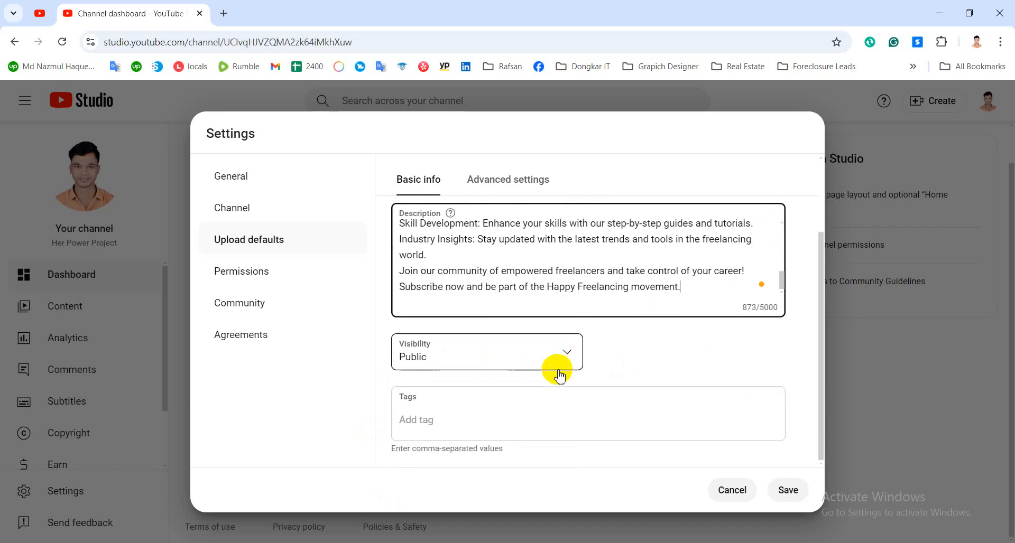
pyautogui.scroll(2, 544, 347)
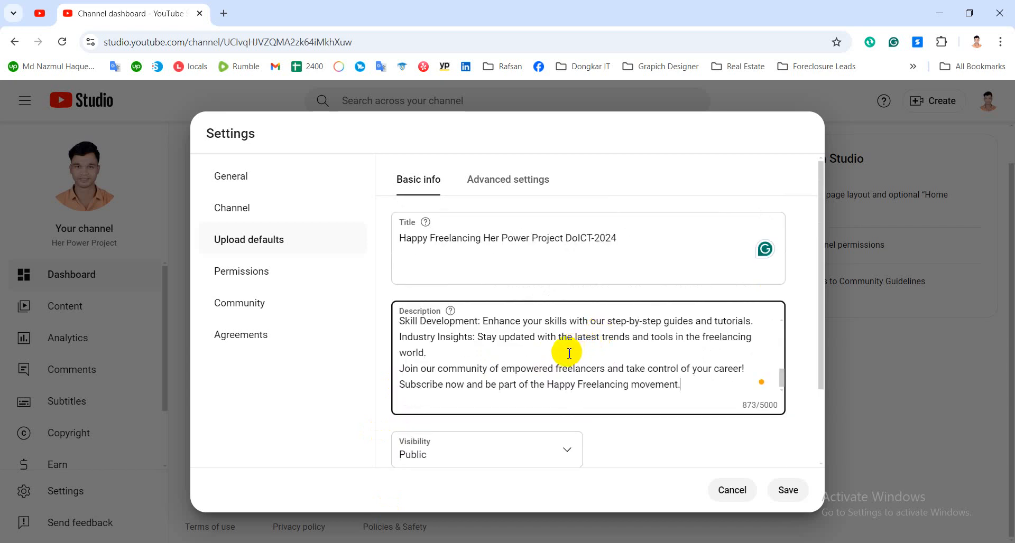
pyautogui.scroll(-2, 550, 365)
pyautogui.click(503, 425)
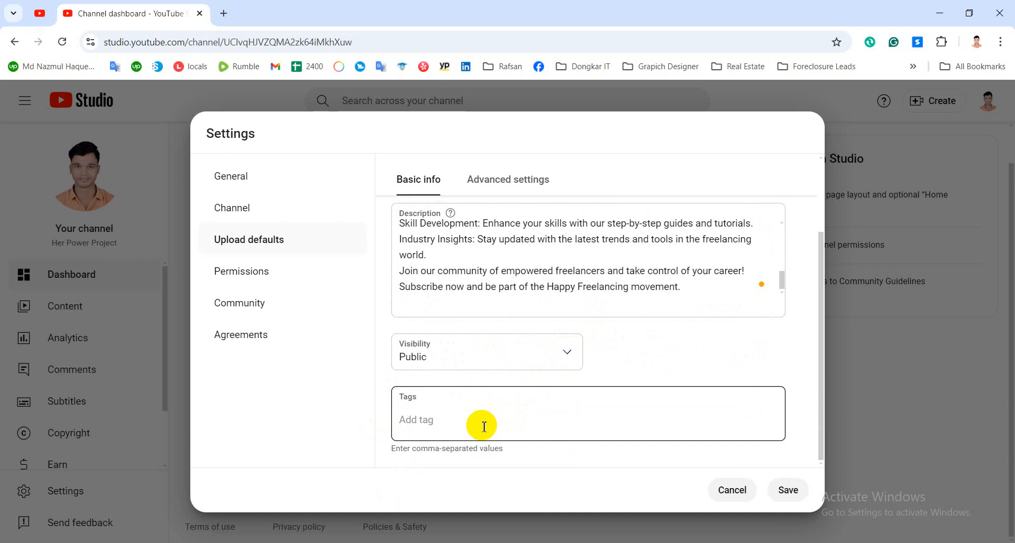
pyautogui.click(483, 426)
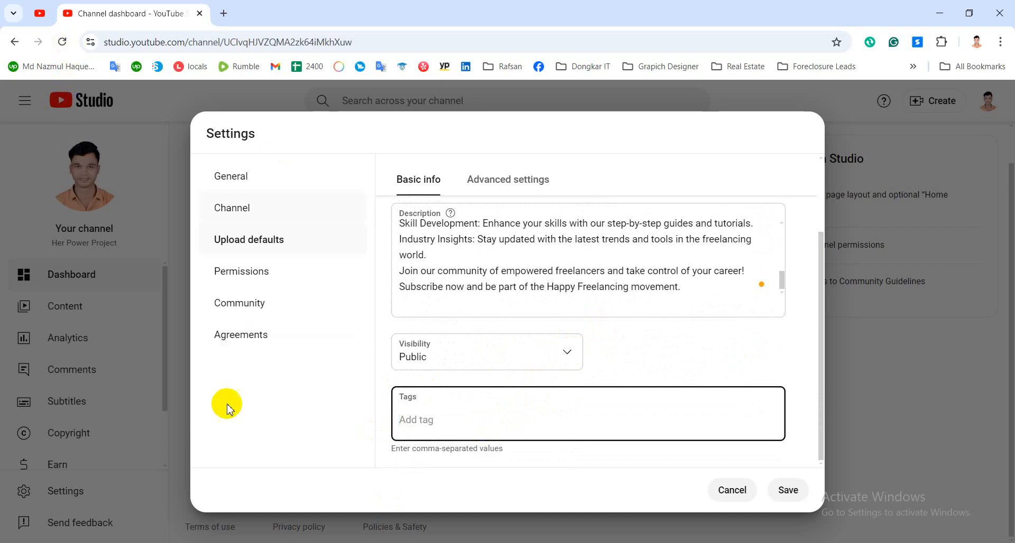
# Step: Switch back to ChatGPT and reuse the full channel description prompt as the text of a new message
pyautogui.hotkey('alt', 'Tab')
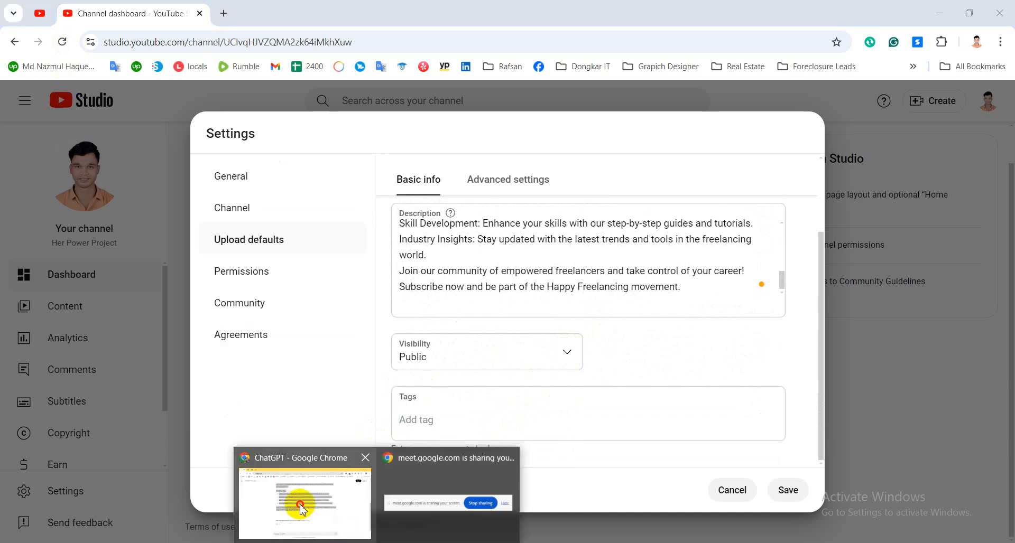
pyautogui.scroll(5, 446, 243)
pyautogui.scroll(2, 422, 275)
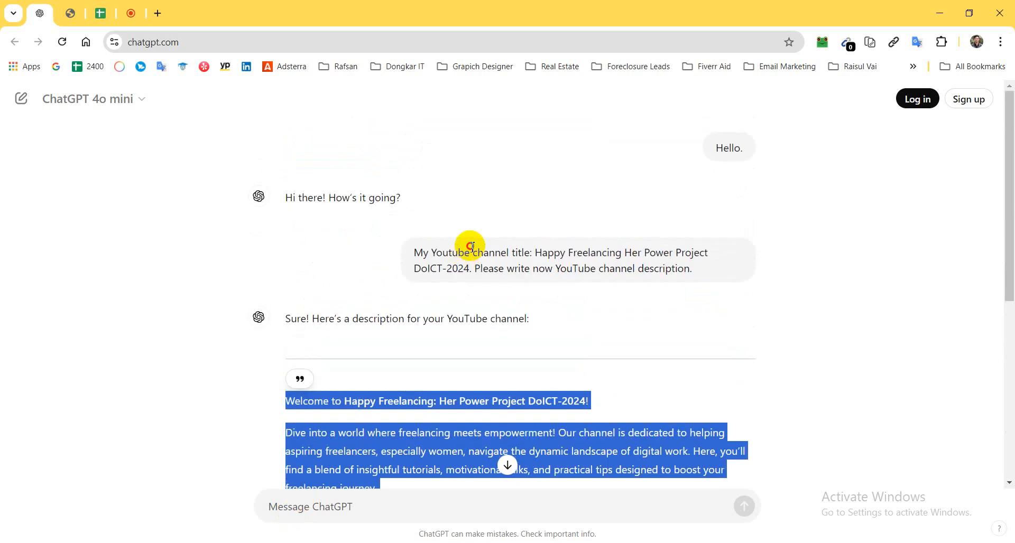
pyautogui.click(419, 257)
pyautogui.moveTo(417, 255); pyautogui.dragTo(699, 280)
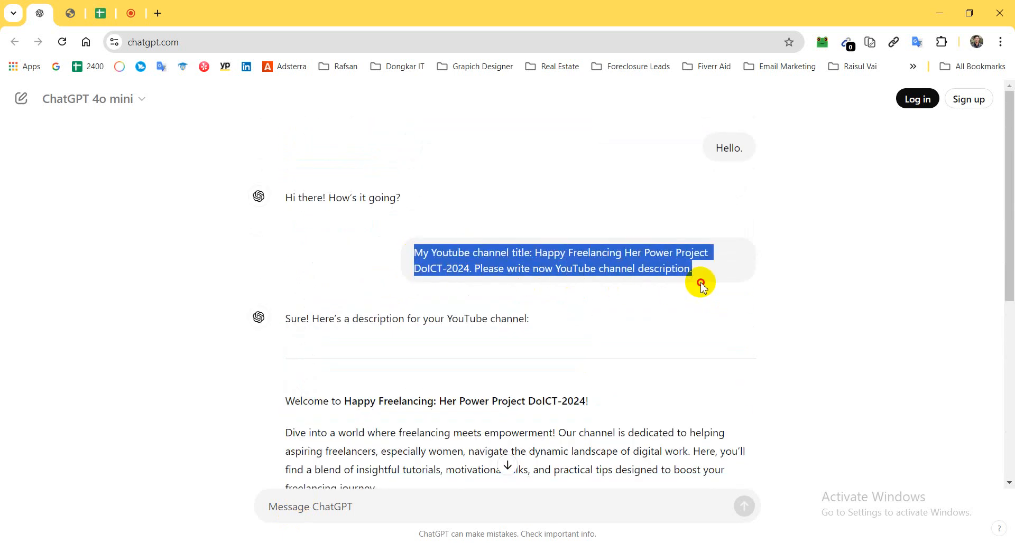
pyautogui.rightClick(682, 273)
pyautogui.click(678, 296)
pyautogui.scroll(-5, 362, 502)
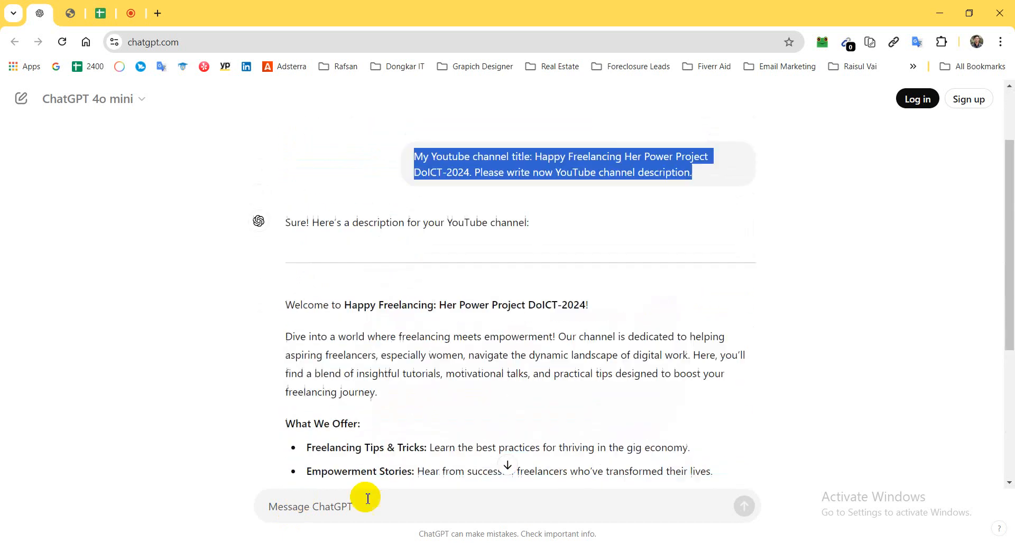
pyautogui.click(347, 509)
pyautogui.hotkey('ctrl', 'v')
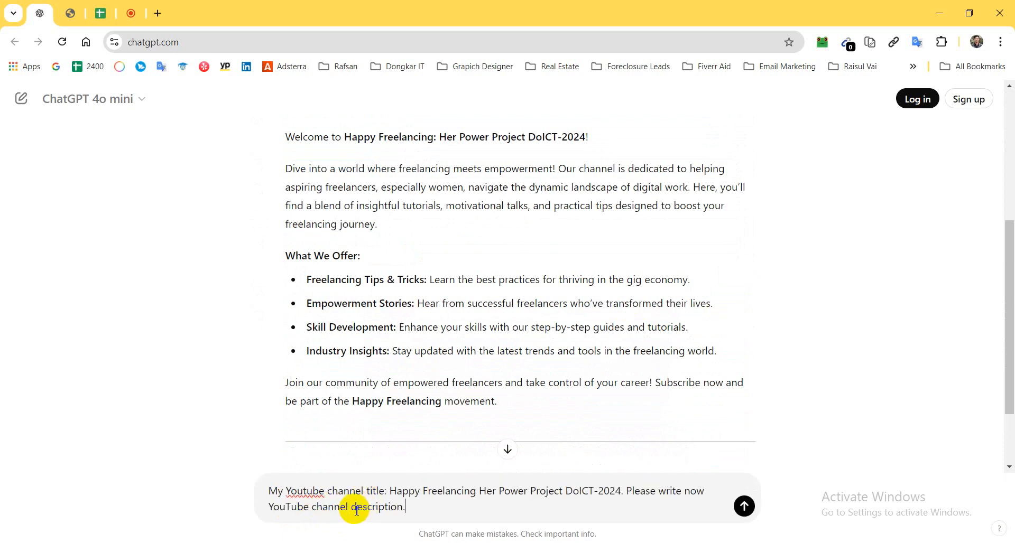
# Step: Replace "description" with "Tage" in the prompt and send it
pyautogui.moveTo(351, 509); pyautogui.dragTo(399, 515)
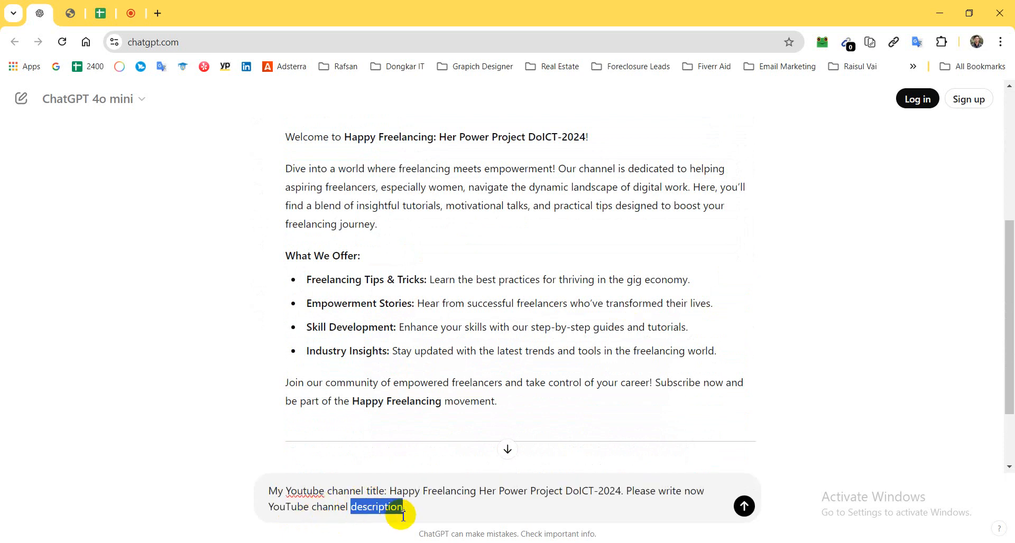
pyautogui.write('Tag')
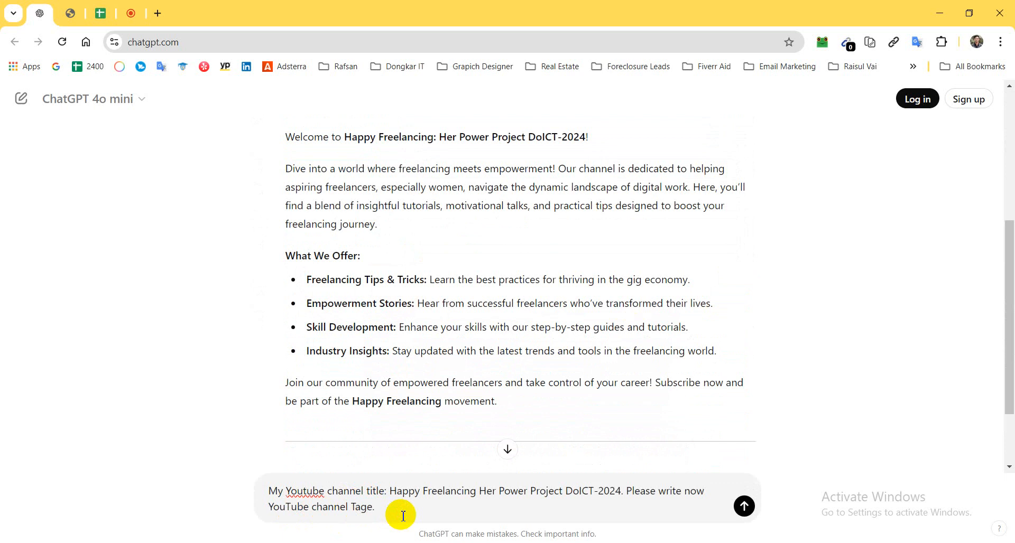
pyautogui.press('Return')
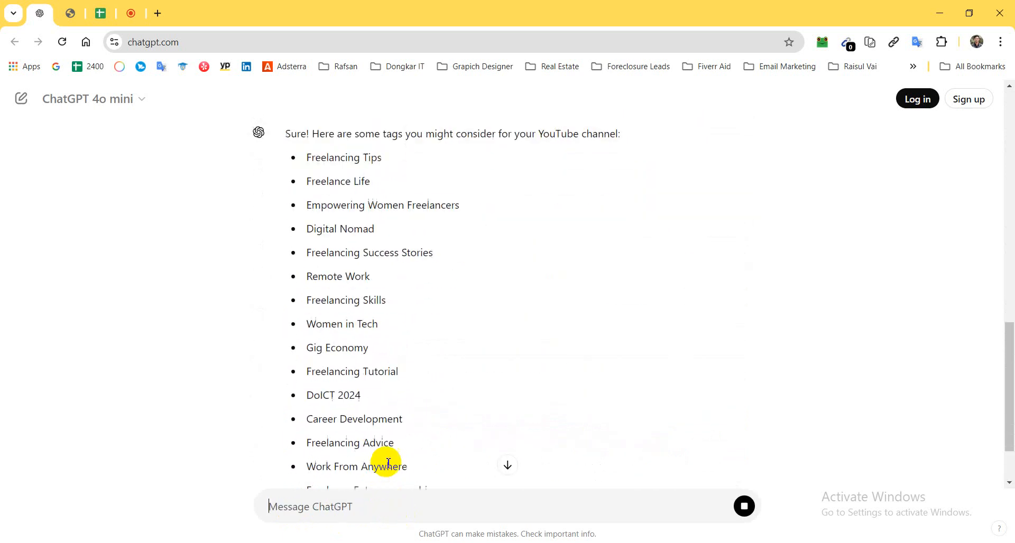
# Step: Copy the sent tag prompt into a new ChatGPT message and insert "Hage" before "Tage"
pyautogui.scroll(-1, 407, 452)
pyautogui.scroll(5, 417, 438)
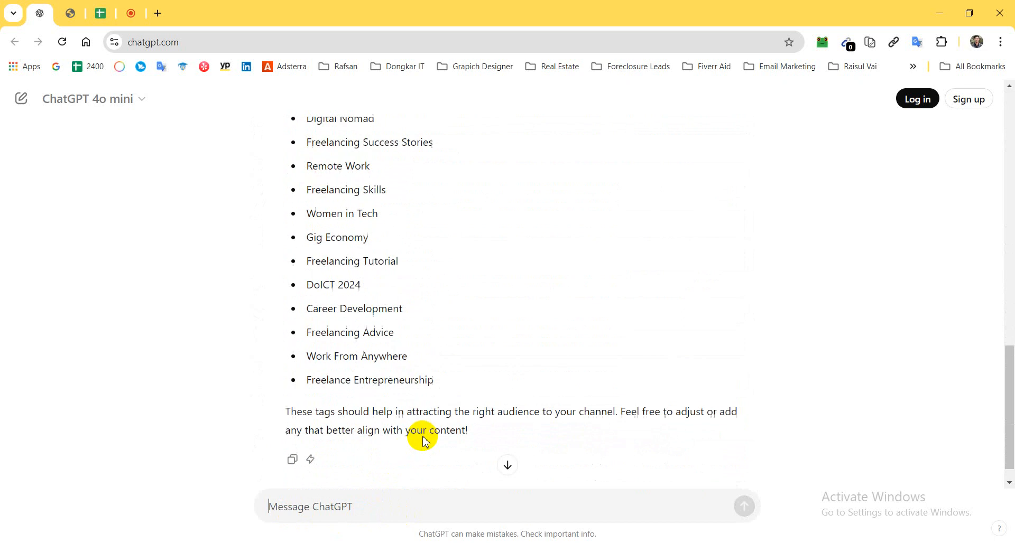
pyautogui.moveTo(387, 288); pyautogui.dragTo(310, 295)
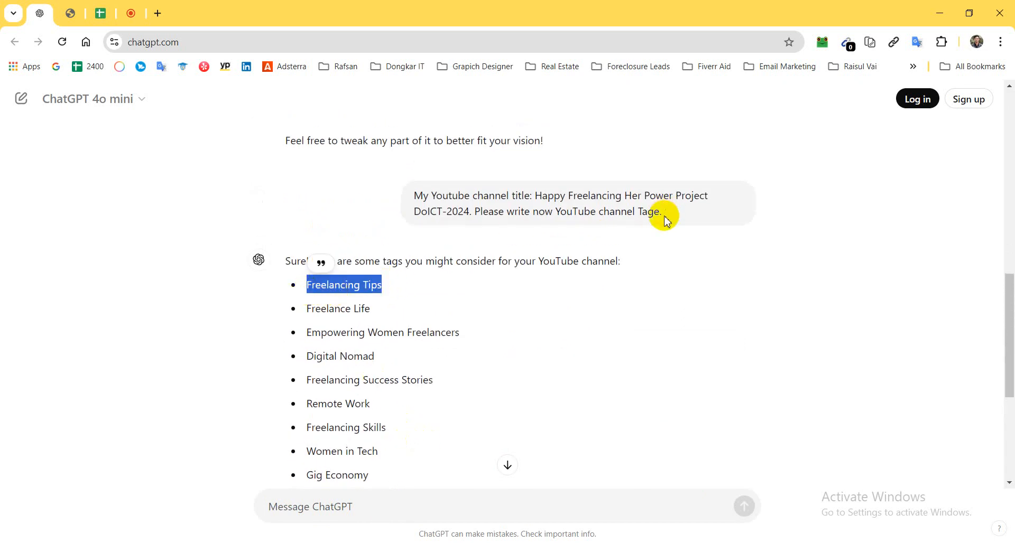
pyautogui.moveTo(661, 213); pyautogui.dragTo(408, 197)
pyautogui.hotkey('ctrl', 'c')
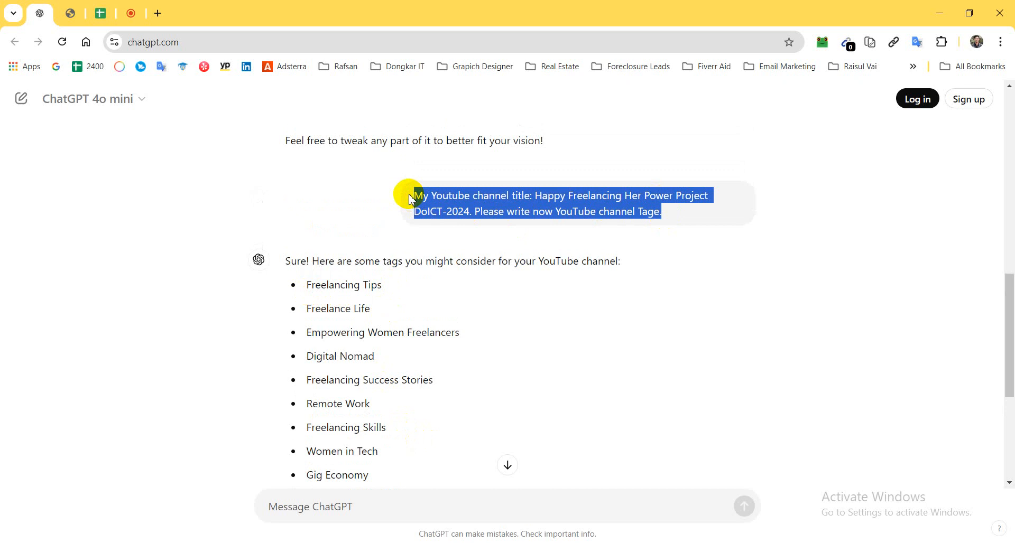
pyautogui.scroll(-2, 396, 410)
pyautogui.scroll(-3, 396, 409)
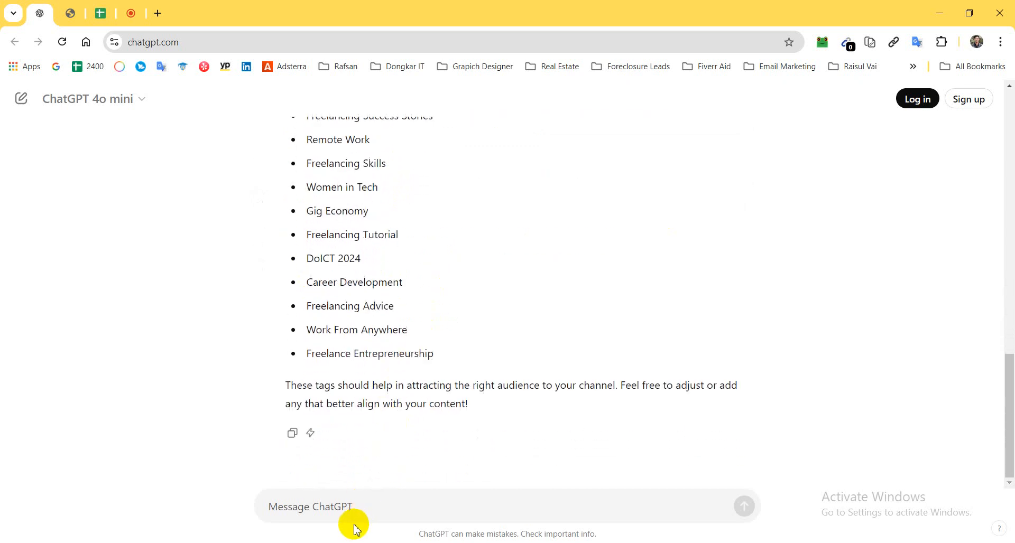
pyautogui.click(331, 508)
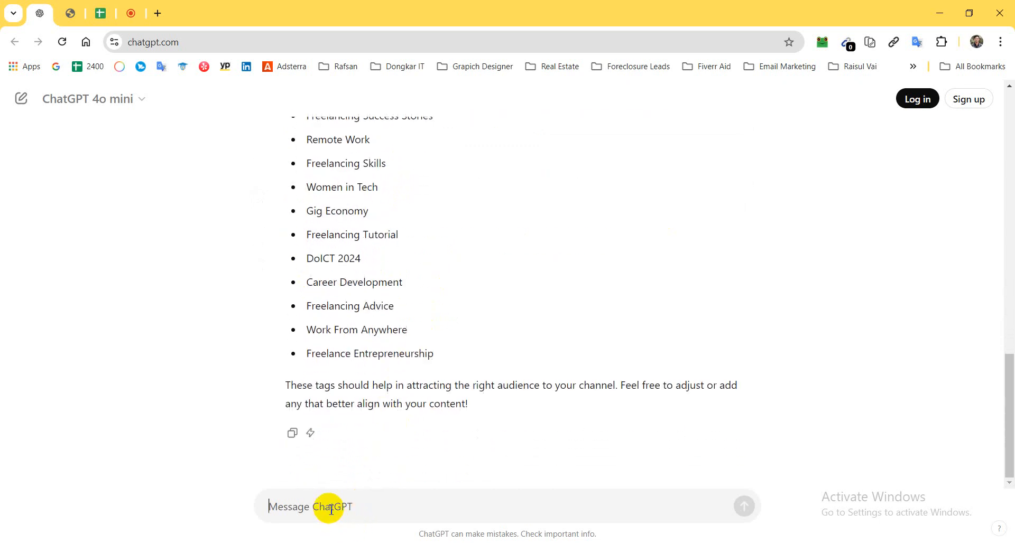
pyautogui.hotkey('ctrl', 'v')
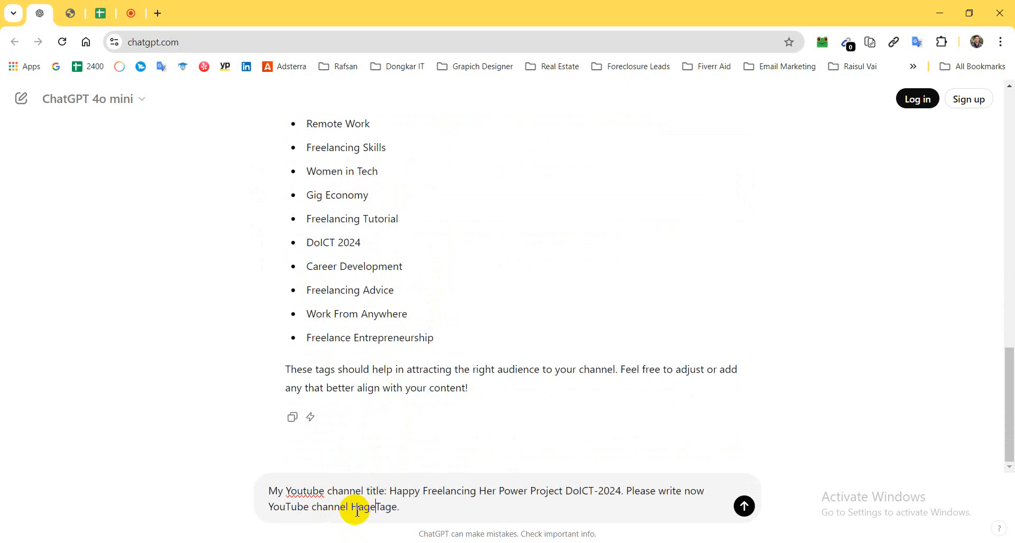
# Step: Add the missing "s" to the last word, replace "HageTages" with the spelling suggestion "Hangtags", and send the prompt
pyautogui.click(376, 509)
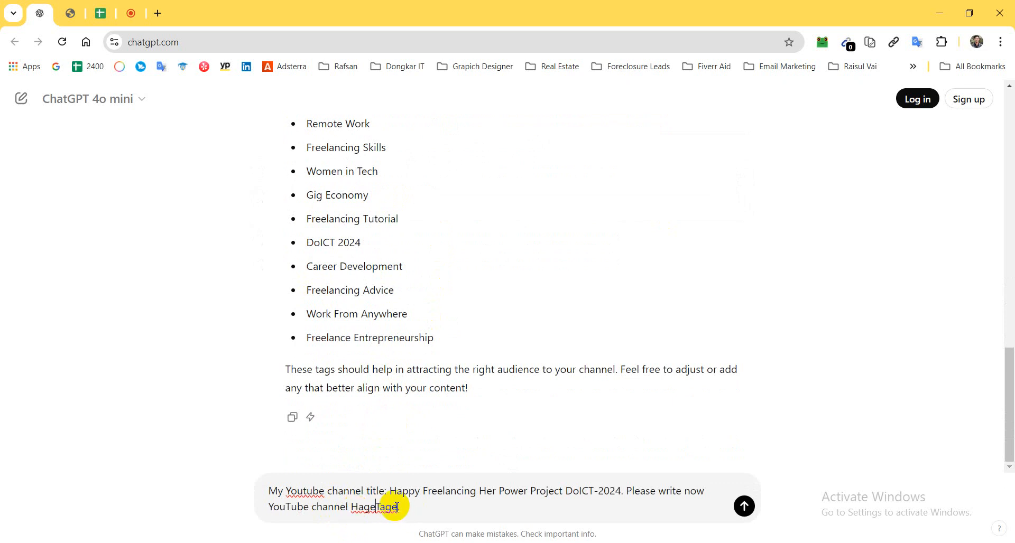
pyautogui.write('s')
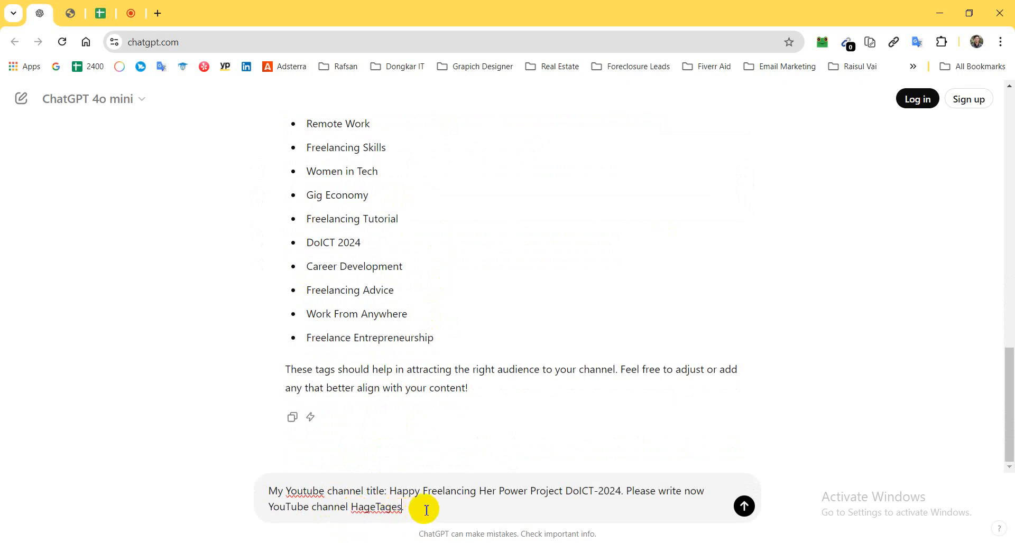
pyautogui.doubleClick(374, 507)
pyautogui.rightClick(383, 507)
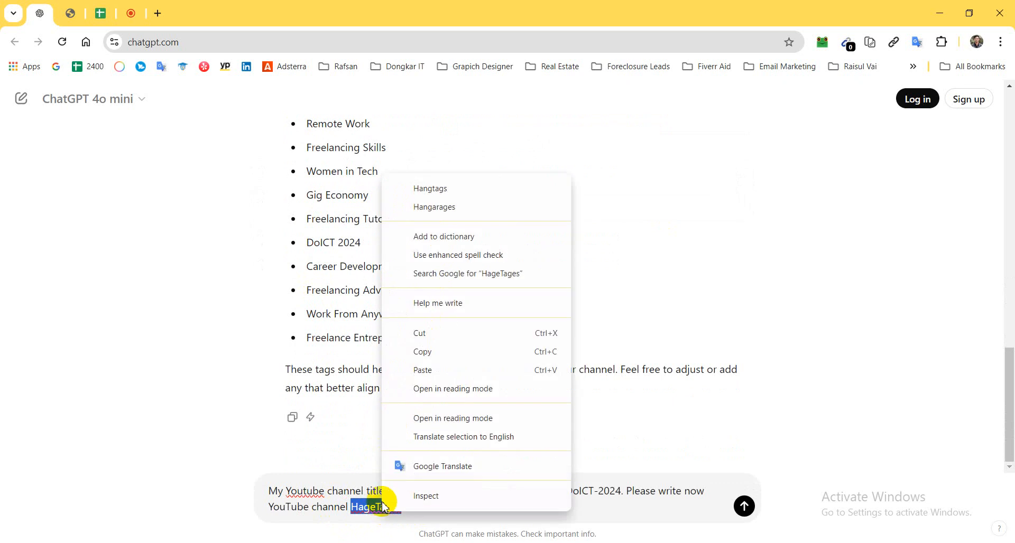
pyautogui.click(430, 189)
pyautogui.click(745, 505)
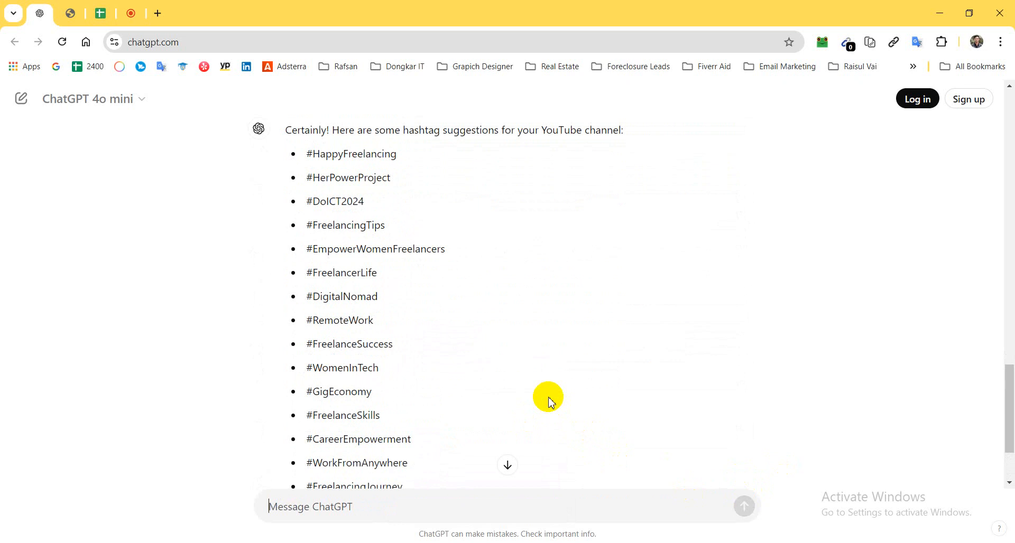
# Step: Examine the suggested channel tags and hashtags in the ChatGPT conversation
pyautogui.scroll(10, 548, 398)
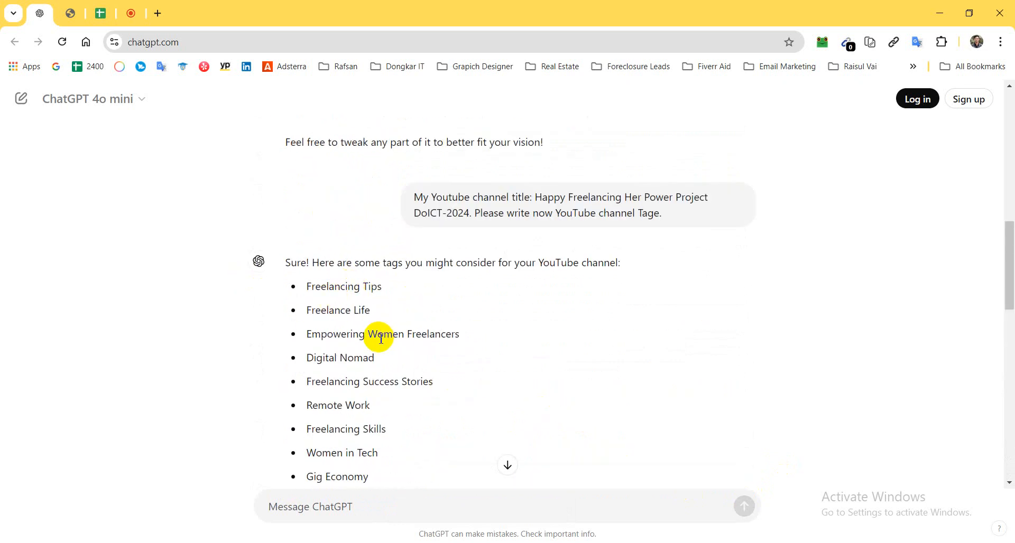
pyautogui.scroll(-12, 380, 339)
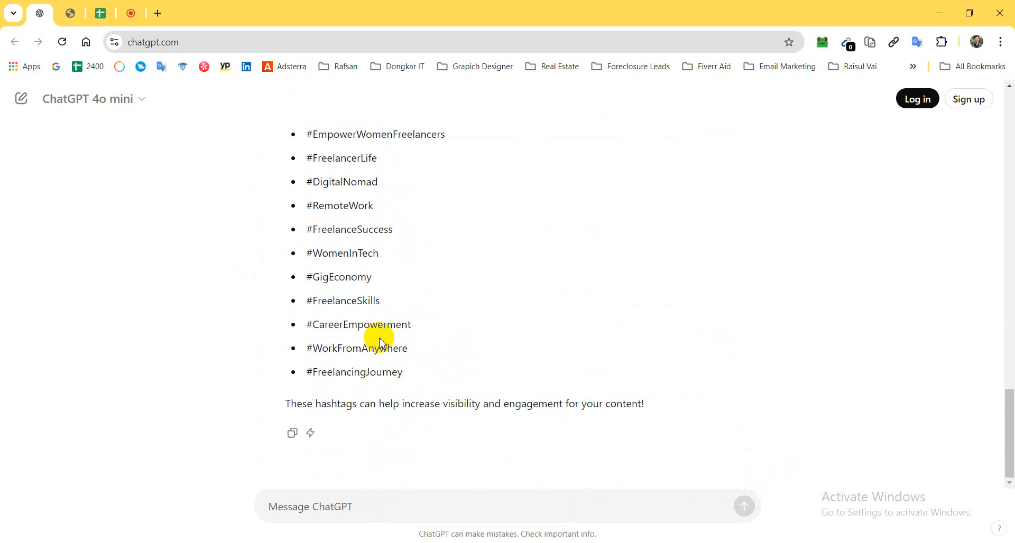
pyautogui.scroll(4, 380, 343)
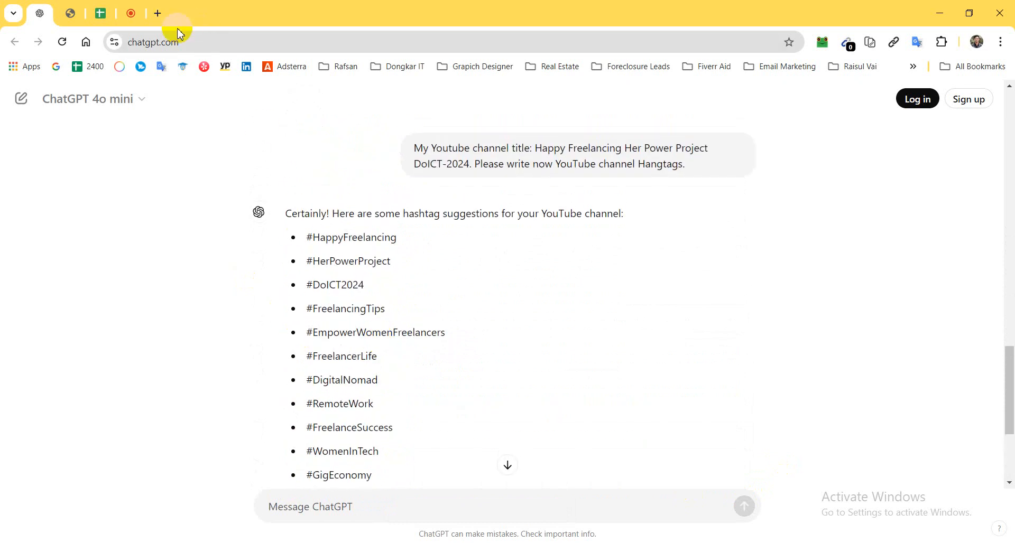
# Step: Switch to the upload defaults in YouTube Studio and enter "Her Power Project" as a default tag
pyautogui.scroll(-4, 417, 317)
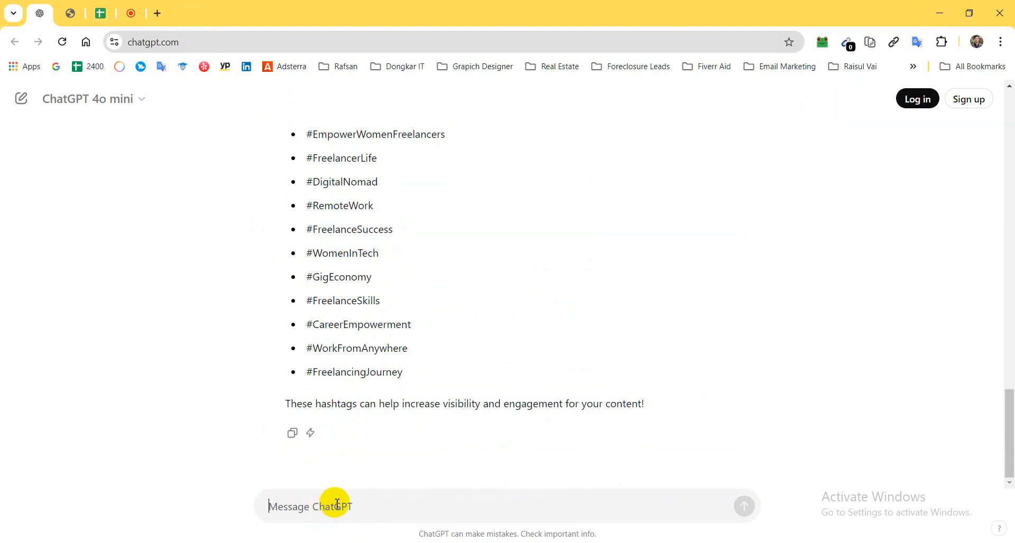
pyautogui.write('He')
pyautogui.press('BackSpace')
pyautogui.press('BackSpace')
pyautogui.hotkey('alt', 'Tab')
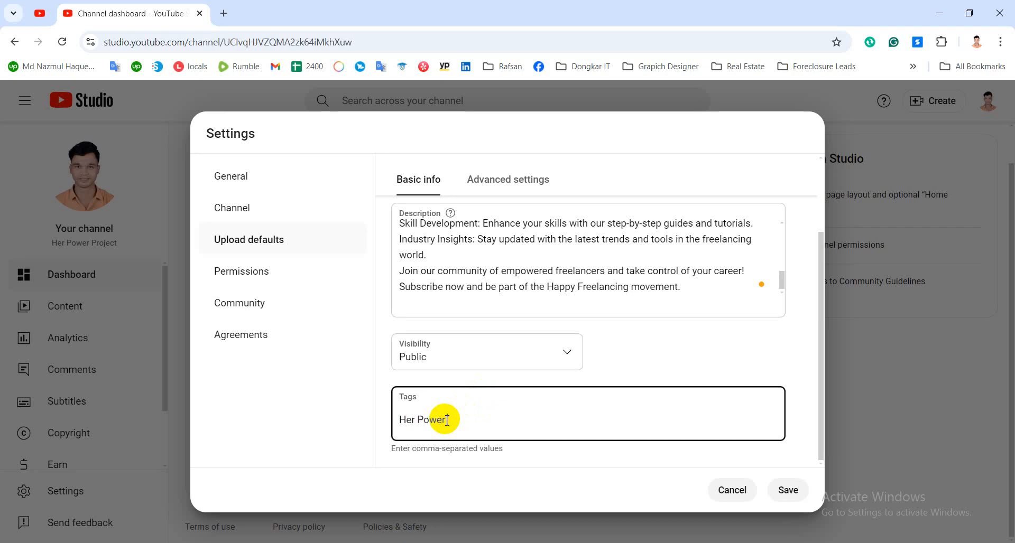
pyautogui.write('roject')
pyautogui.press('Return')
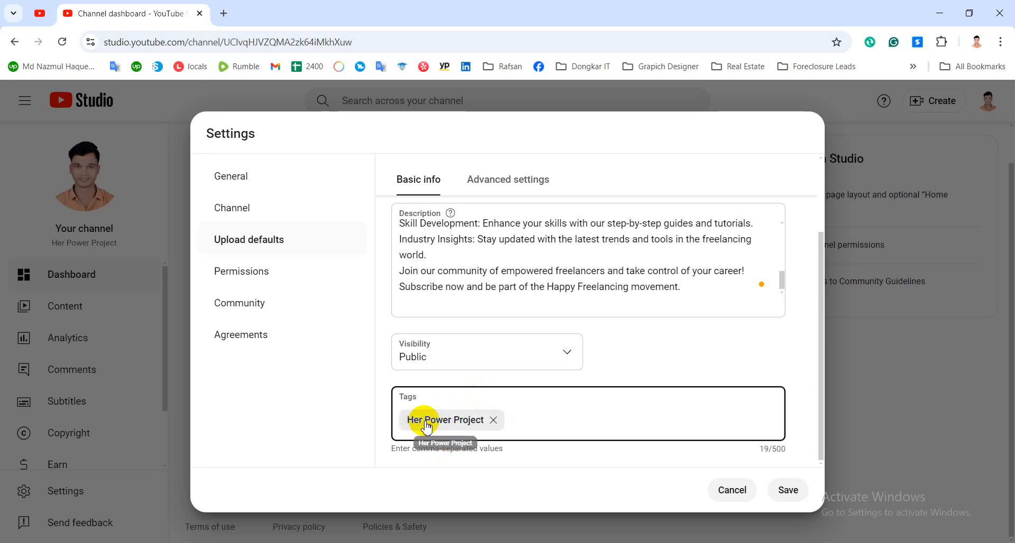
# Step: Replace the "Her Power Project" default tag with "HerPowerProject", written without spaces
pyautogui.click(492, 419)
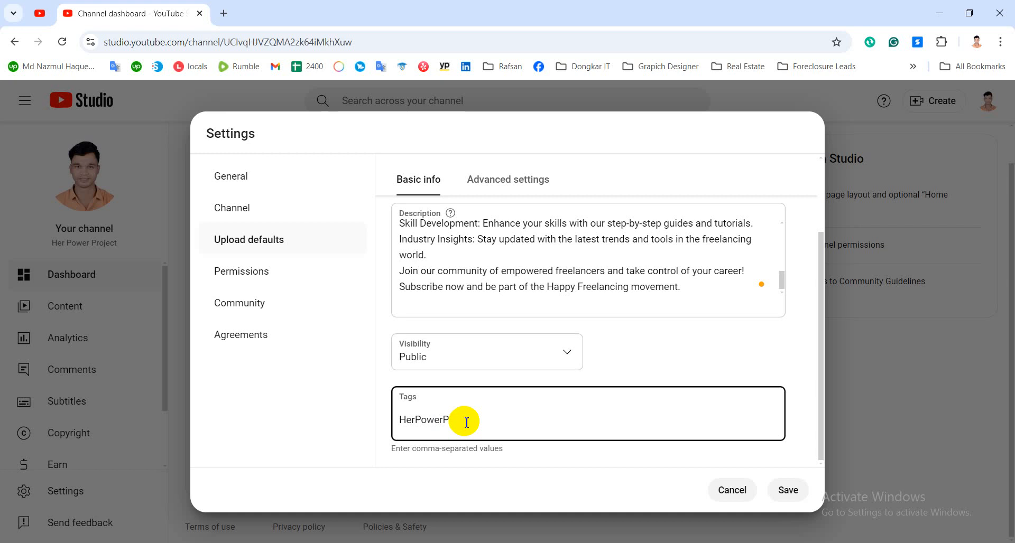
pyautogui.write('HerPowerProject')
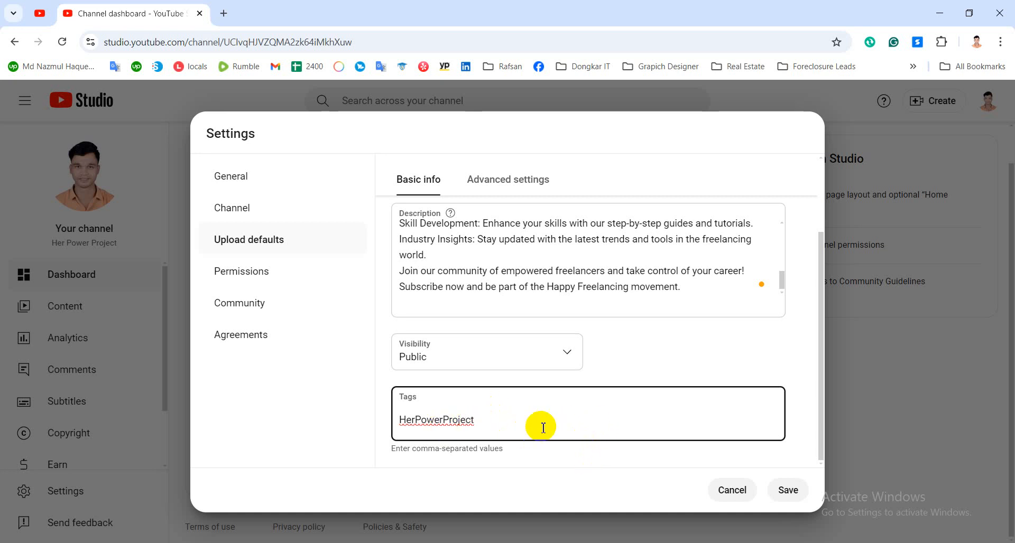
pyautogui.press('Return')
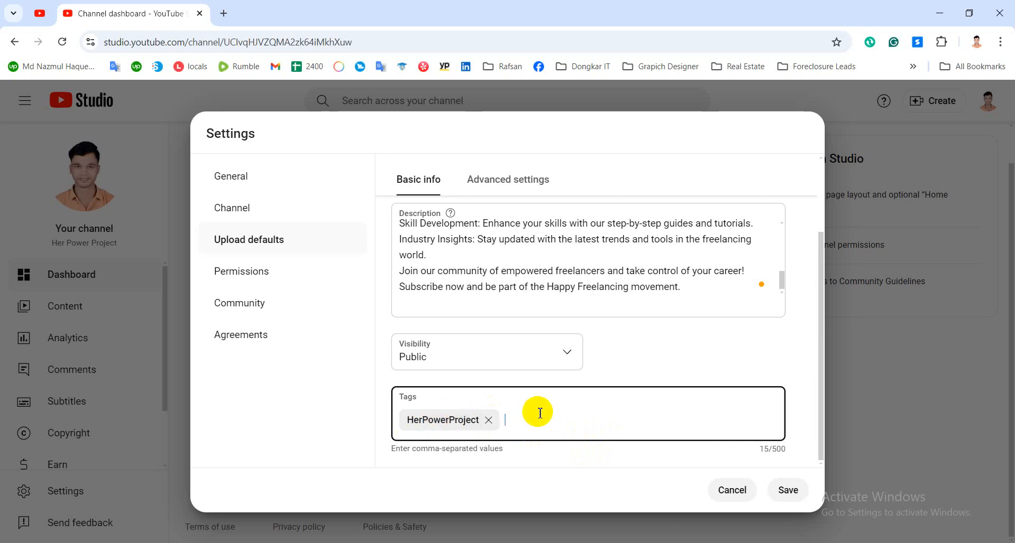
# Step: Try the extra tag variants "Her Power Project" and "Herpowerproject" and remove both of them again
pyautogui.write('Her Power P')
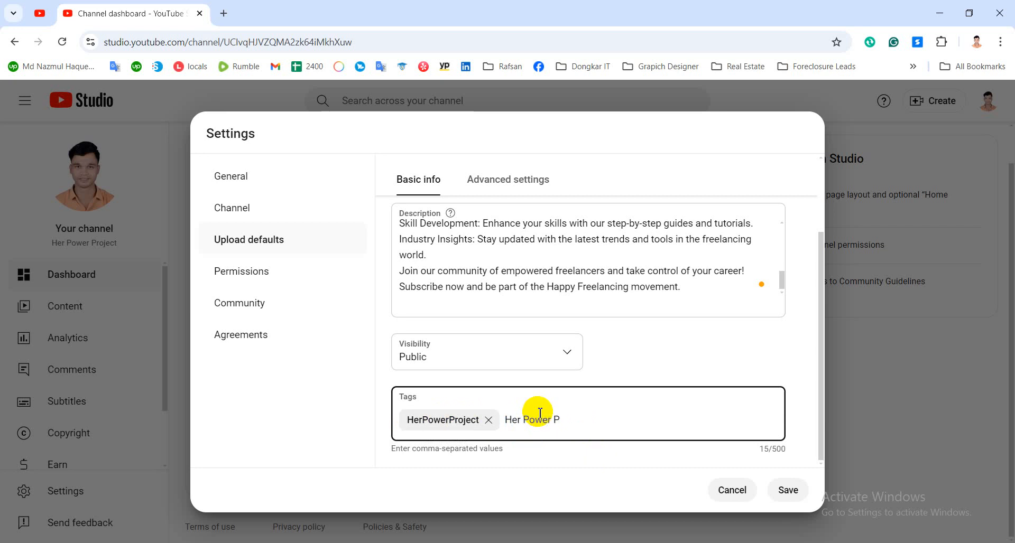
pyautogui.write('roject')
pyautogui.press('Return')
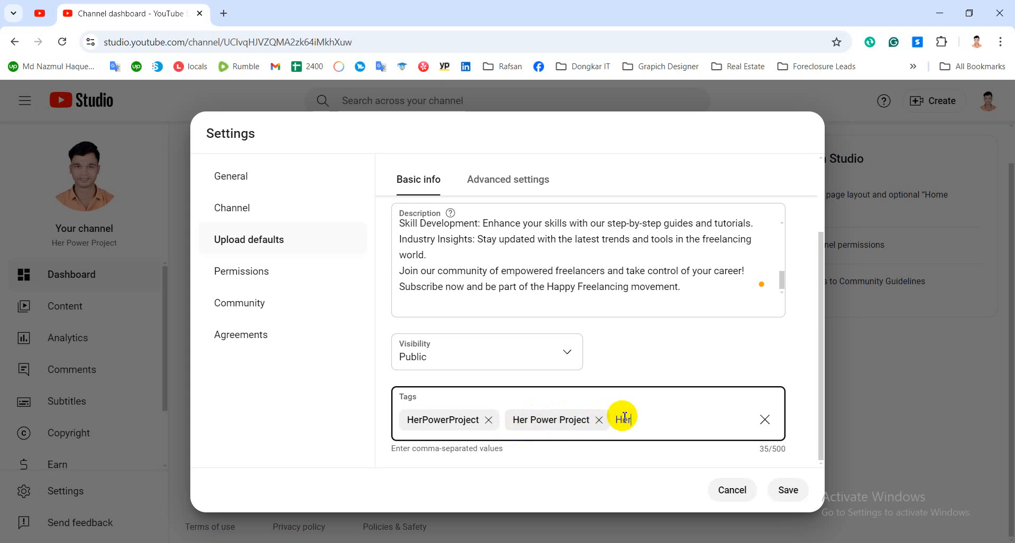
pyautogui.write('werproject')
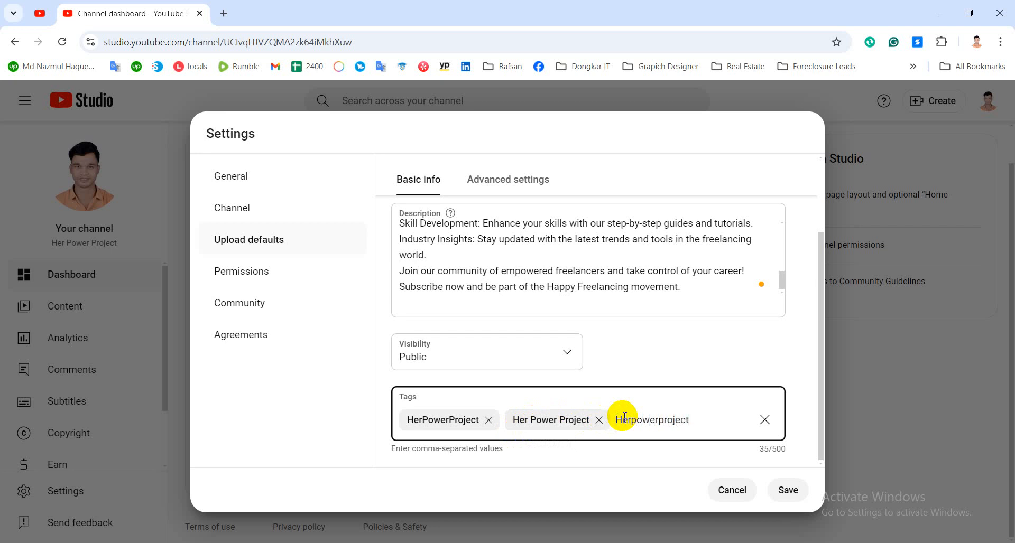
pyautogui.press('Return')
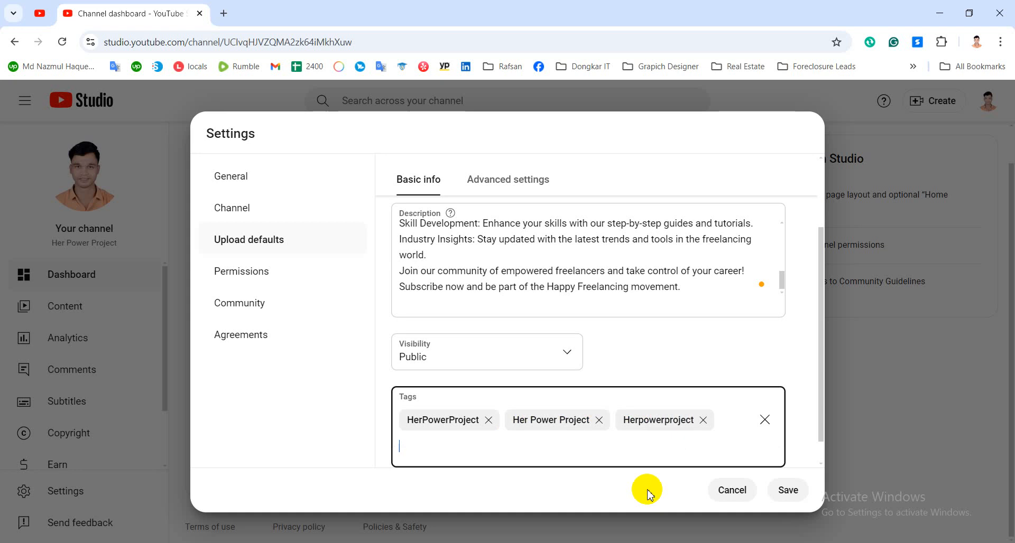
pyautogui.click(599, 420)
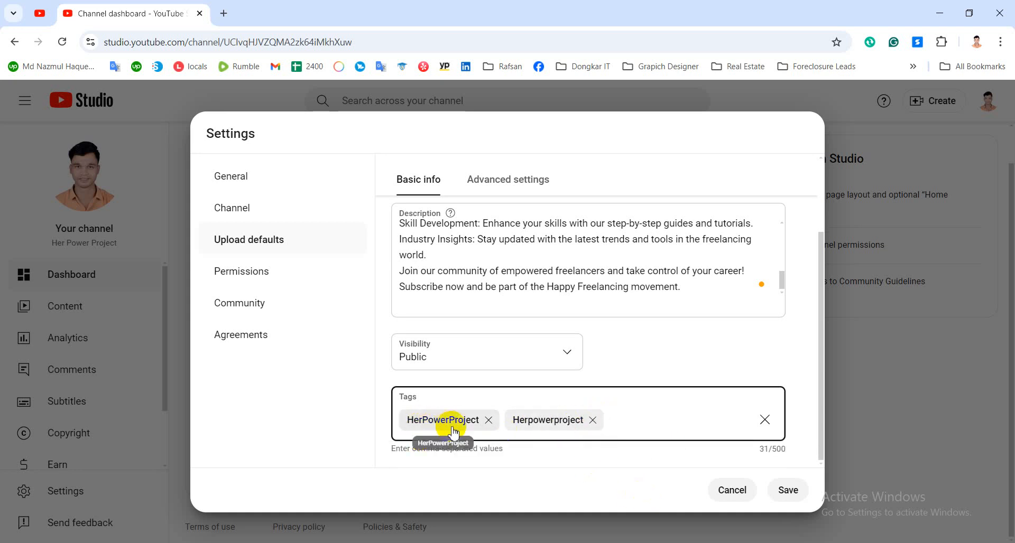
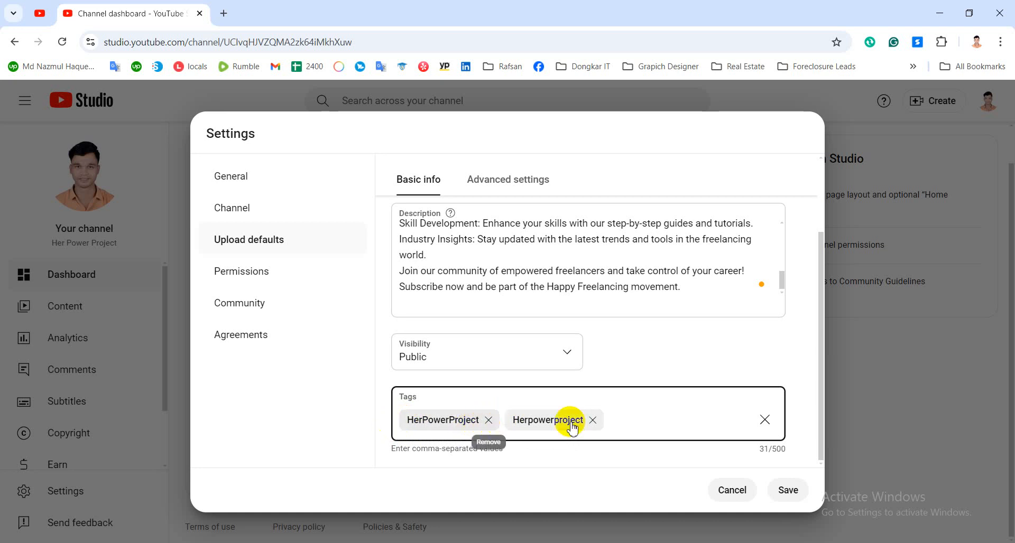
pyautogui.click(592, 420)
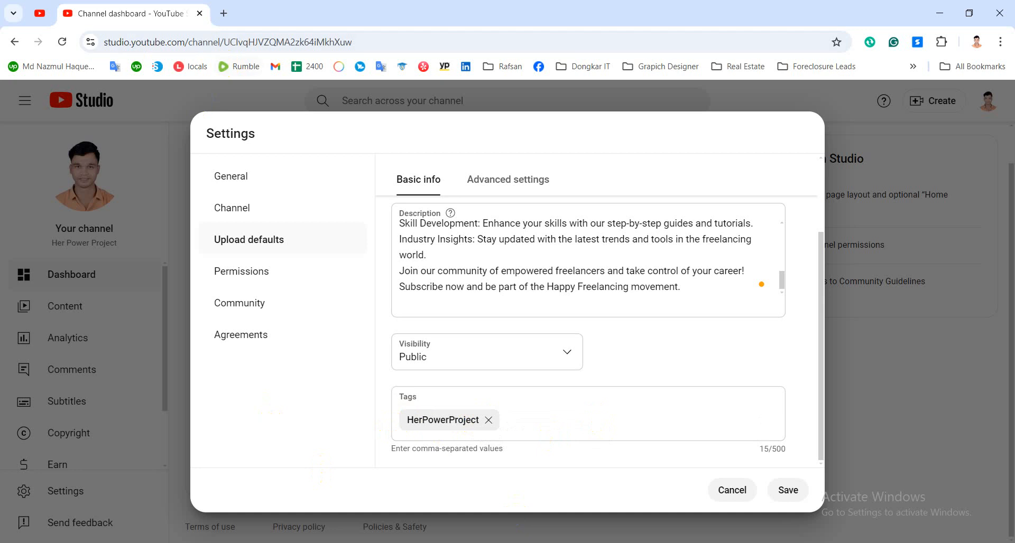
# Step: Try pasting ChatGPT's whole hashtag list into the default tags, remove the pasted entry, and re-enter the "HerPowerProject" tag
pyautogui.click(312, 506)
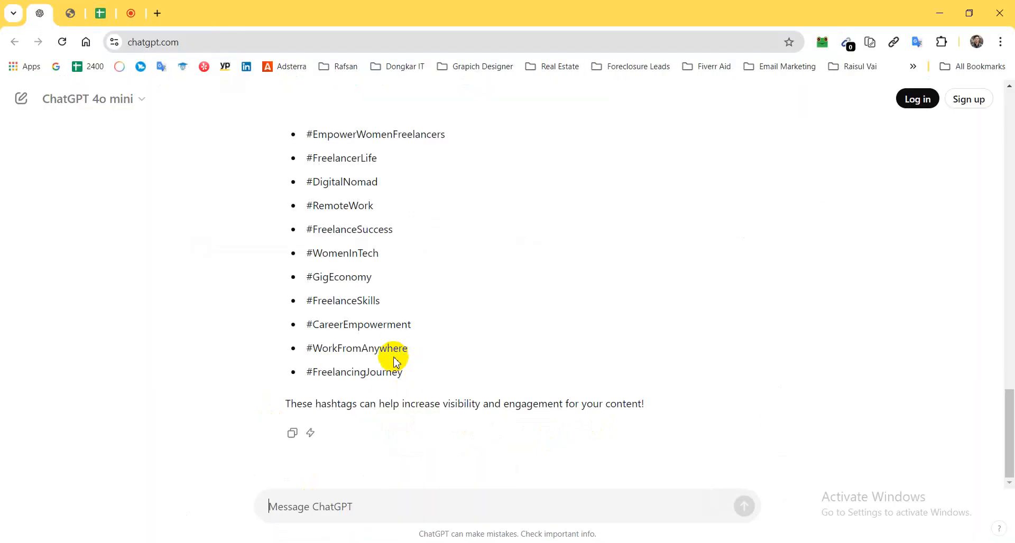
pyautogui.moveTo(309, 171); pyautogui.dragTo(398, 369)
pyautogui.rightClick(400, 375)
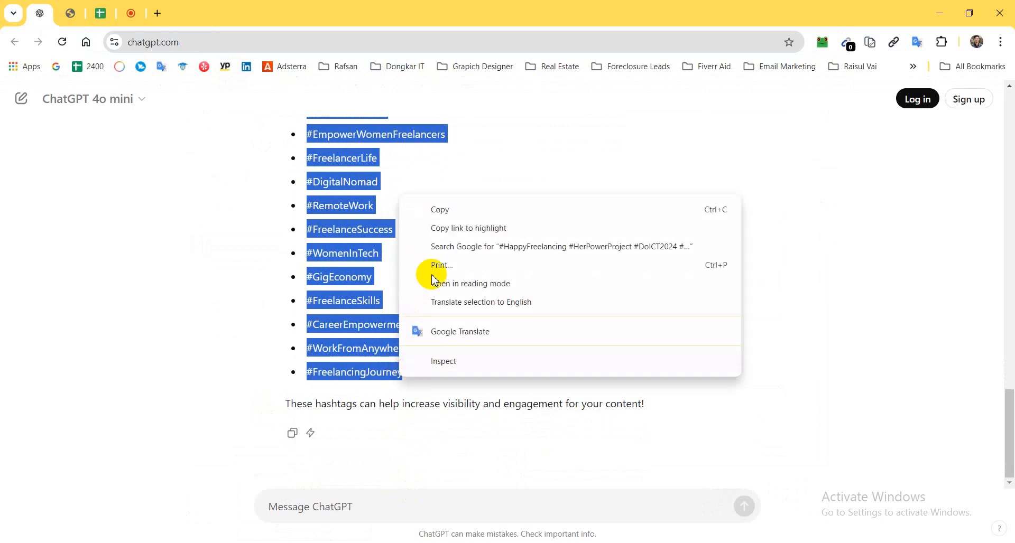
pyautogui.click(446, 210)
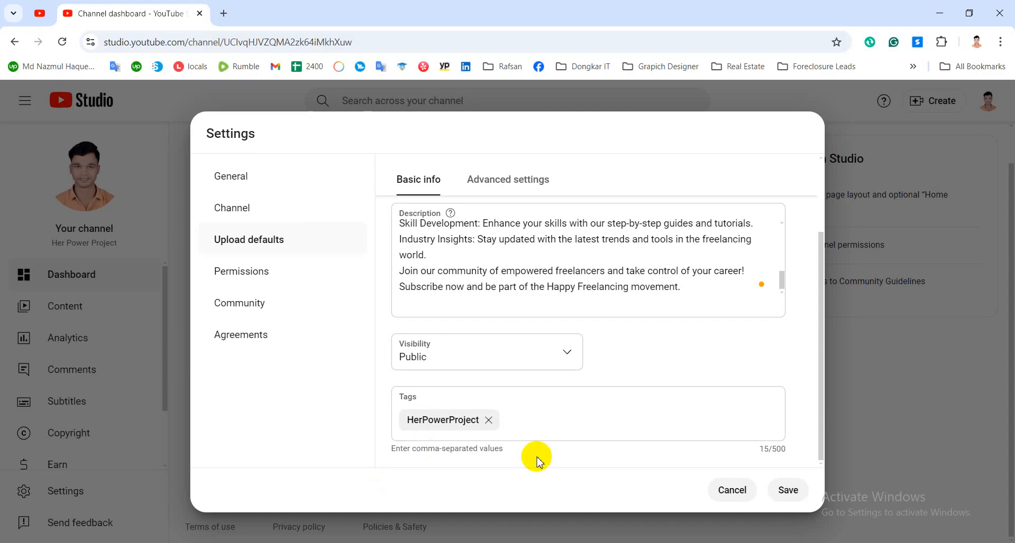
pyautogui.click(560, 418)
pyautogui.hotkey('ctrl', 'v')
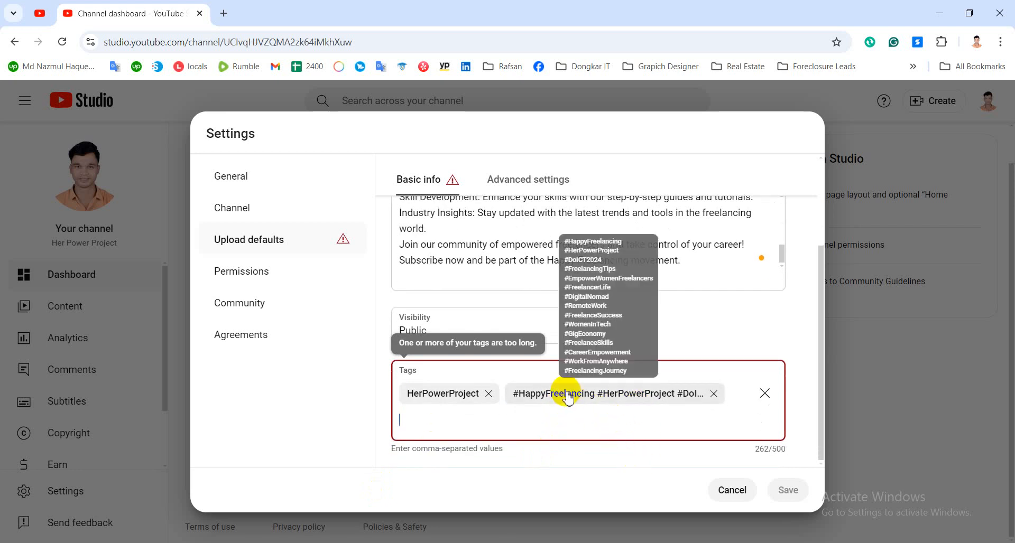
pyautogui.click(714, 393)
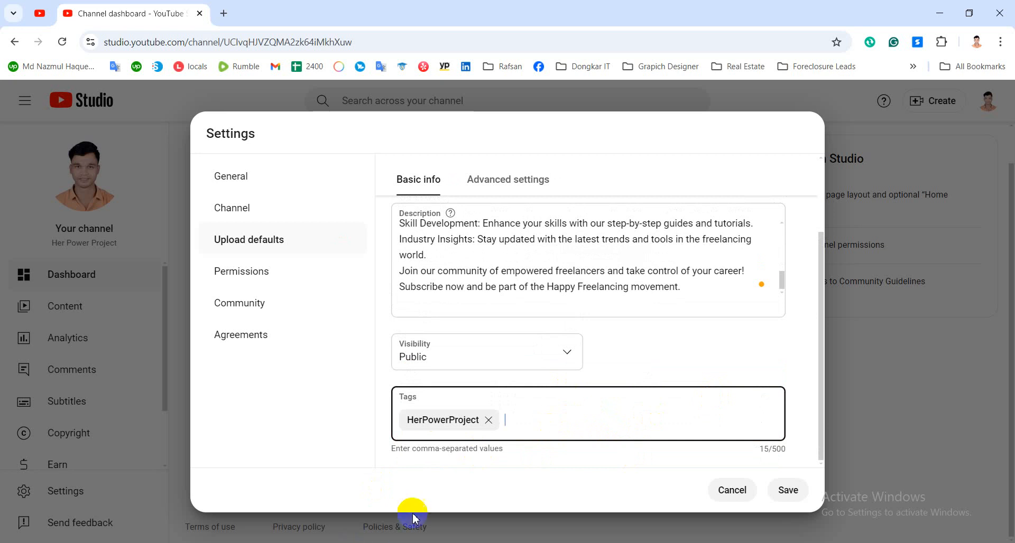
pyautogui.press('BackSpace')
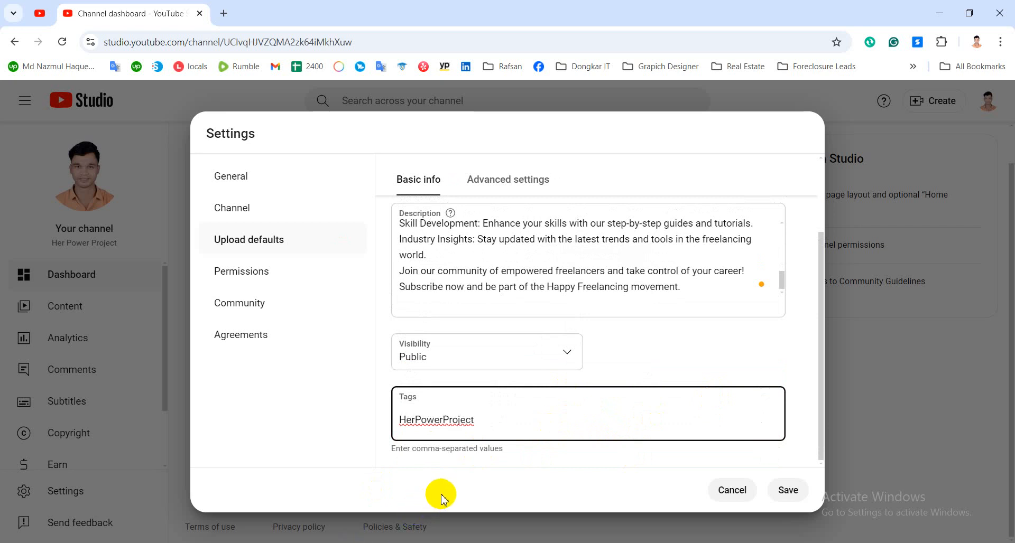
pyautogui.press('Return')
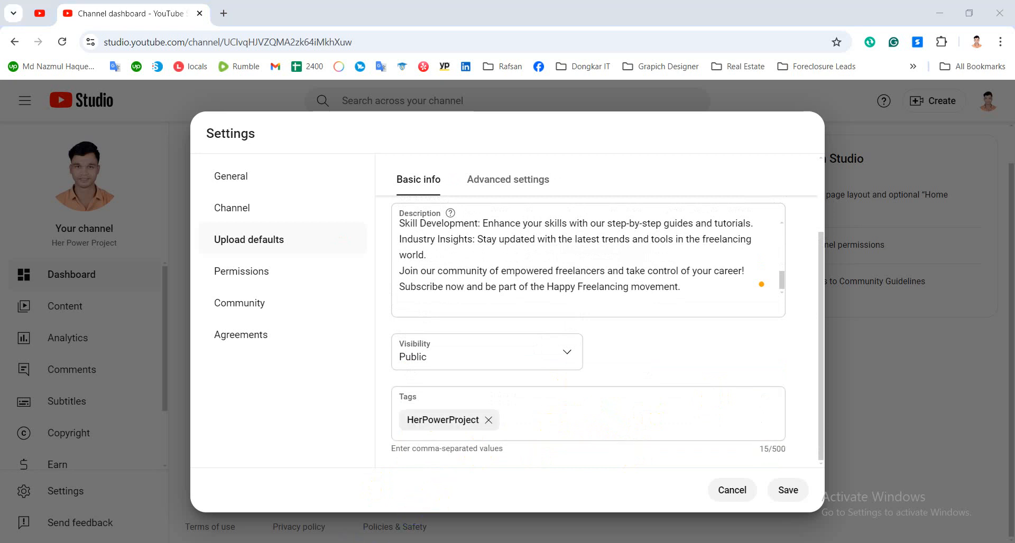
# Step: Copy #HappyFreelancing from the ChatGPT hashtag suggestions and add it to the default tags in YouTube Studio
pyautogui.click(323, 510)
pyautogui.scroll(6, 453, 208)
pyautogui.click(335, 289)
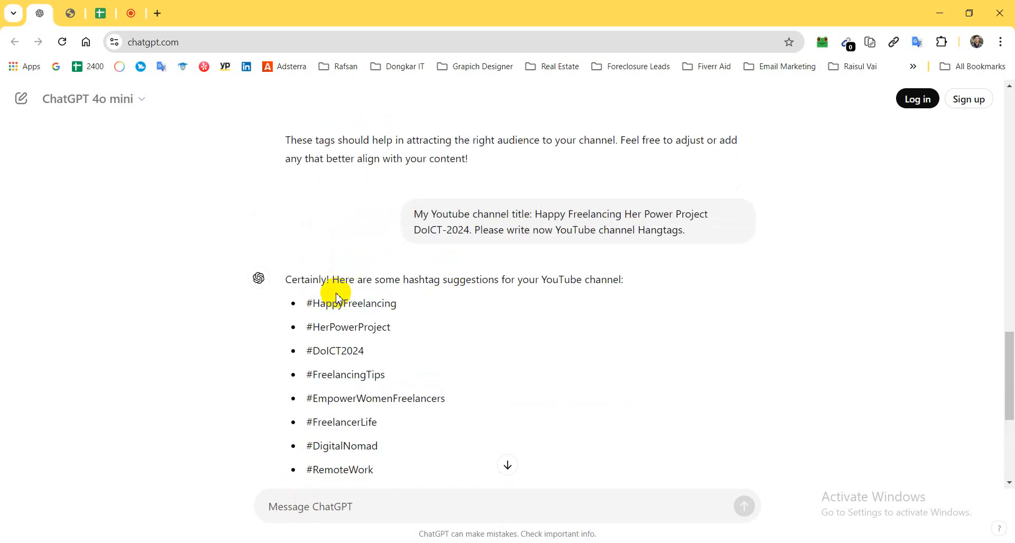
pyautogui.tripleClick(328, 307)
pyautogui.rightClick(329, 307)
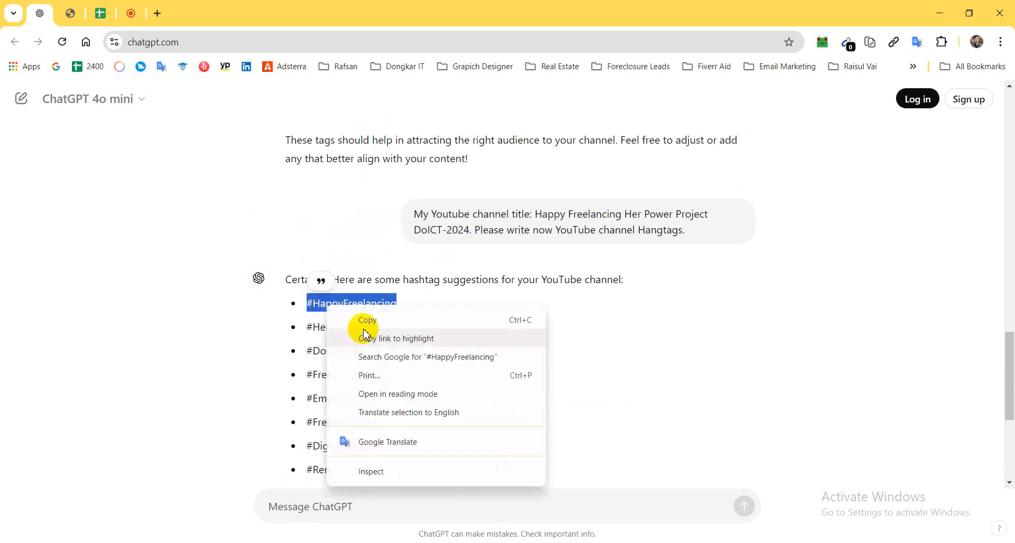
pyautogui.click(367, 327)
pyautogui.click(386, 542)
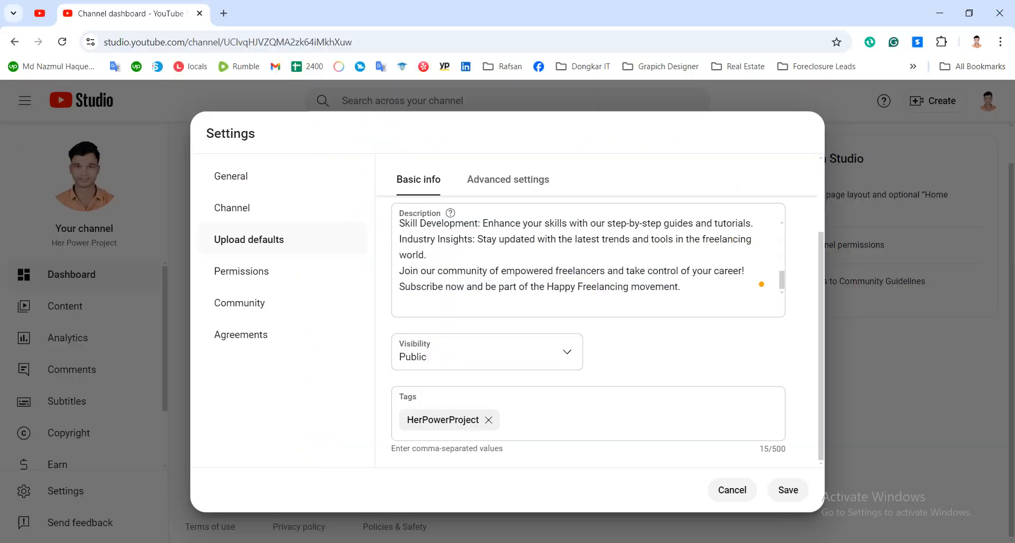
pyautogui.hotkey('ctrl', 'v')
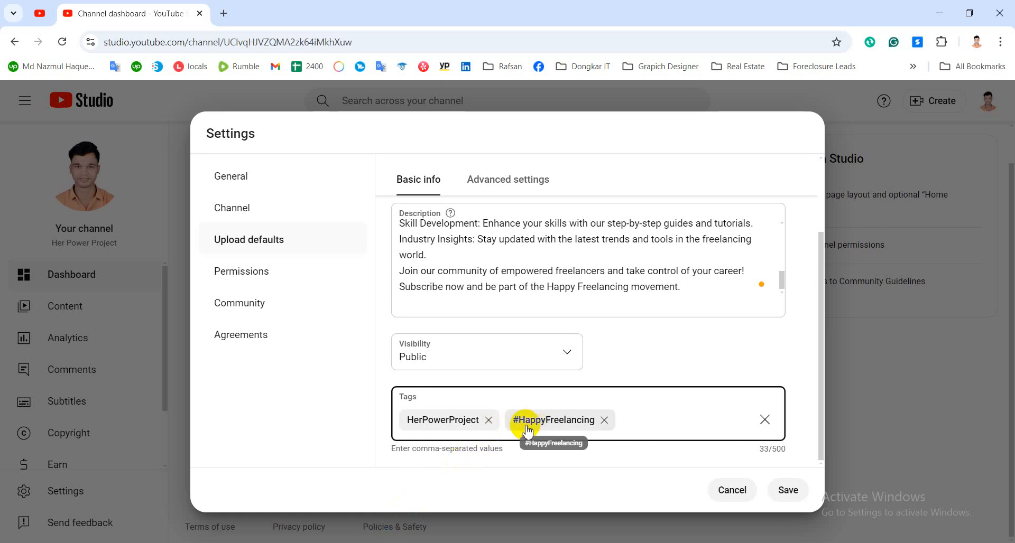
# Step: Copy #DoICT2024 from the ChatGPT hashtag suggestions and add it to the default tags in YouTube Studio
pyautogui.click(387, 541)
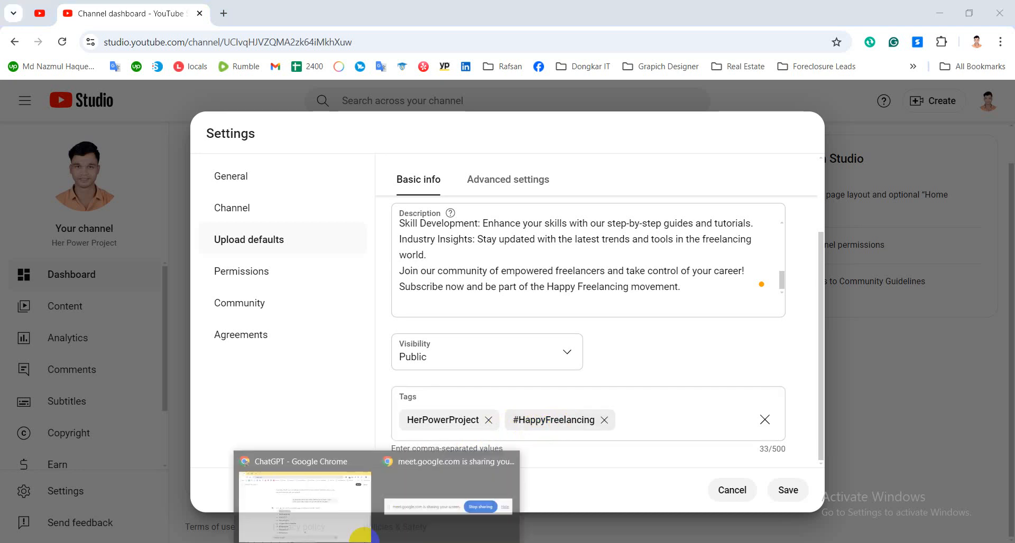
pyautogui.click(318, 517)
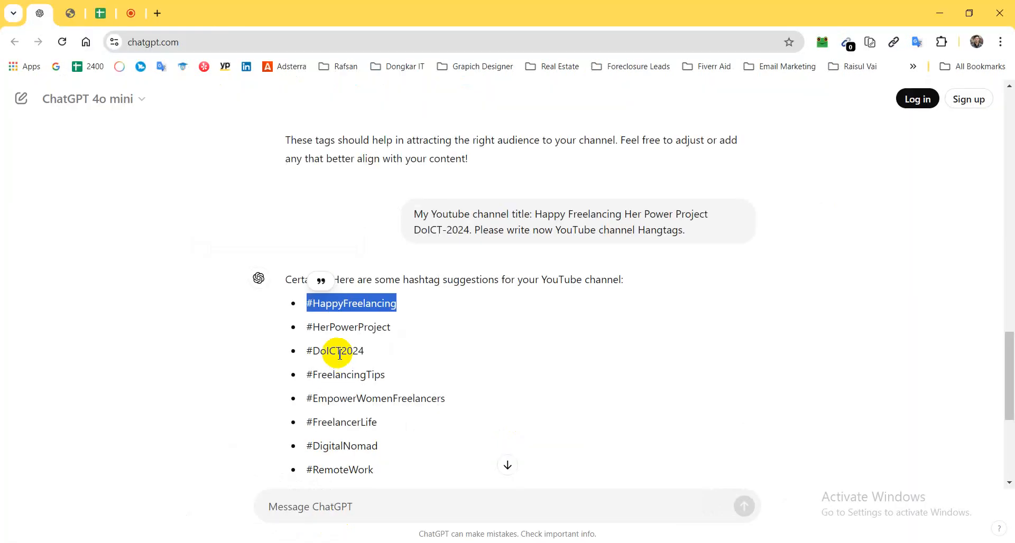
pyautogui.click(328, 330)
pyautogui.doubleClick(327, 330)
pyautogui.click(394, 354)
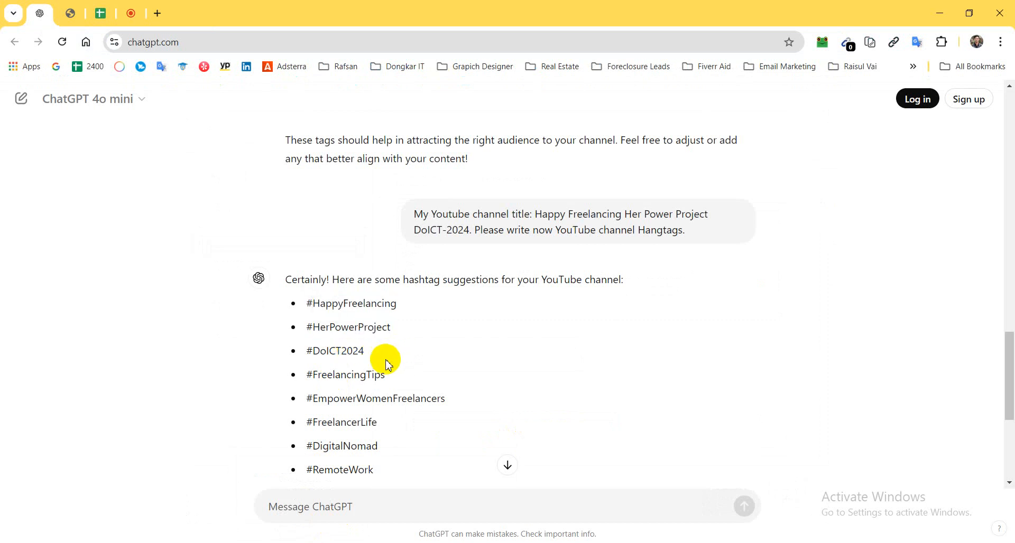
pyautogui.tripleClick(348, 351)
pyautogui.hotkey('ctrl', 'c')
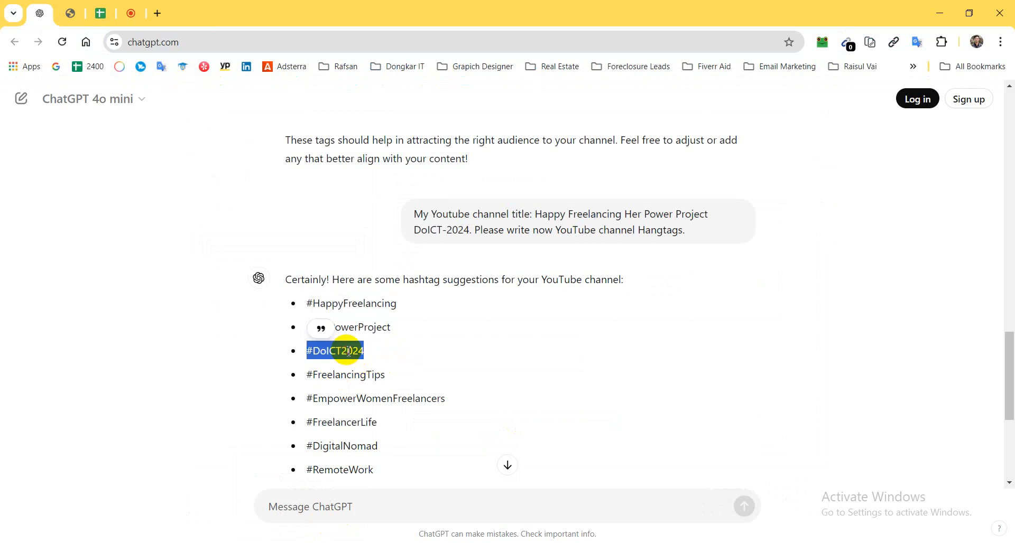
pyautogui.click(397, 542)
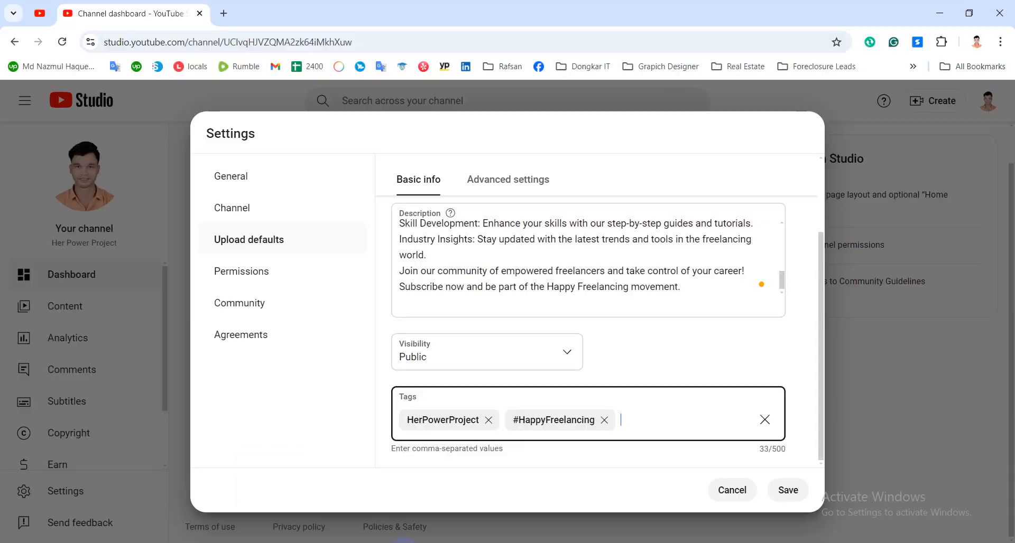
pyautogui.hotkey('ctrl', 'v')
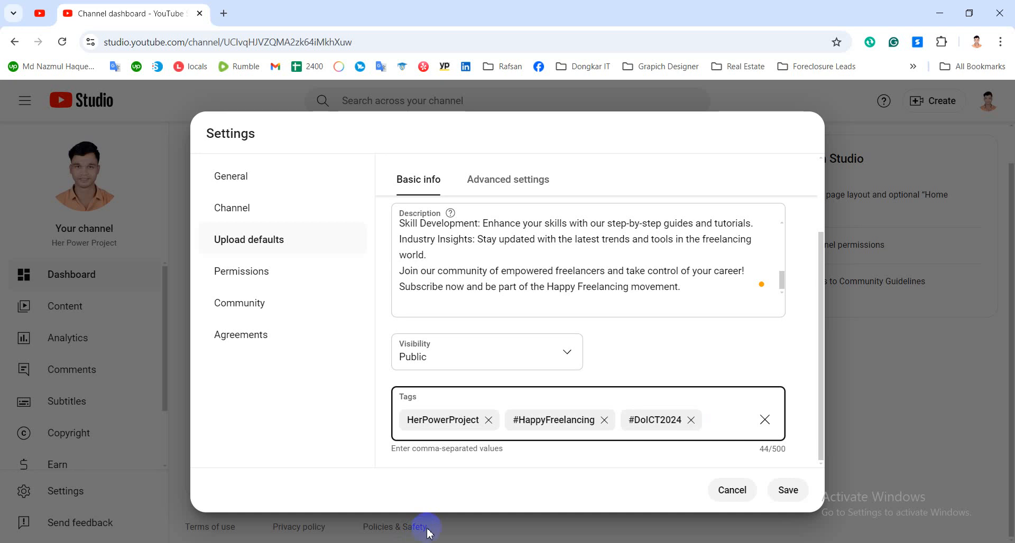
# Step: Copy #FreelancingTips from the ChatGPT hashtag suggestions and add it to the default tags in YouTube Studio
pyautogui.click(301, 465)
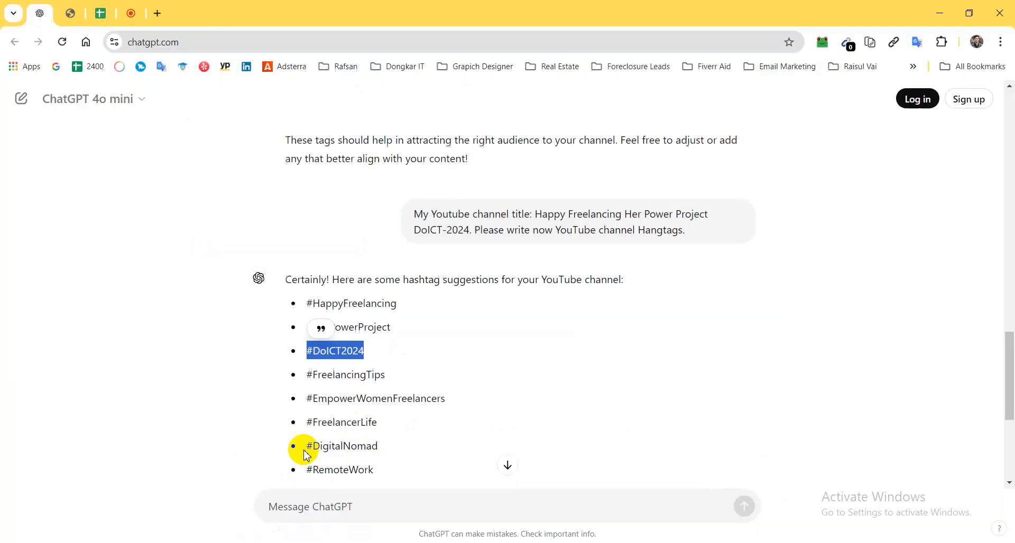
pyautogui.doubleClick(326, 373)
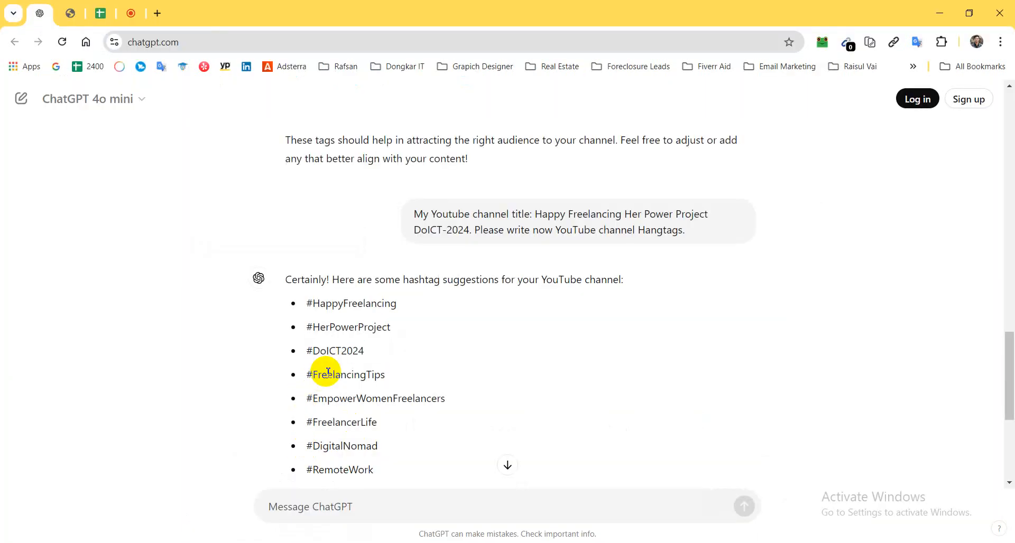
pyautogui.doubleClick(328, 373)
pyautogui.hotkey('ctrl', 'c')
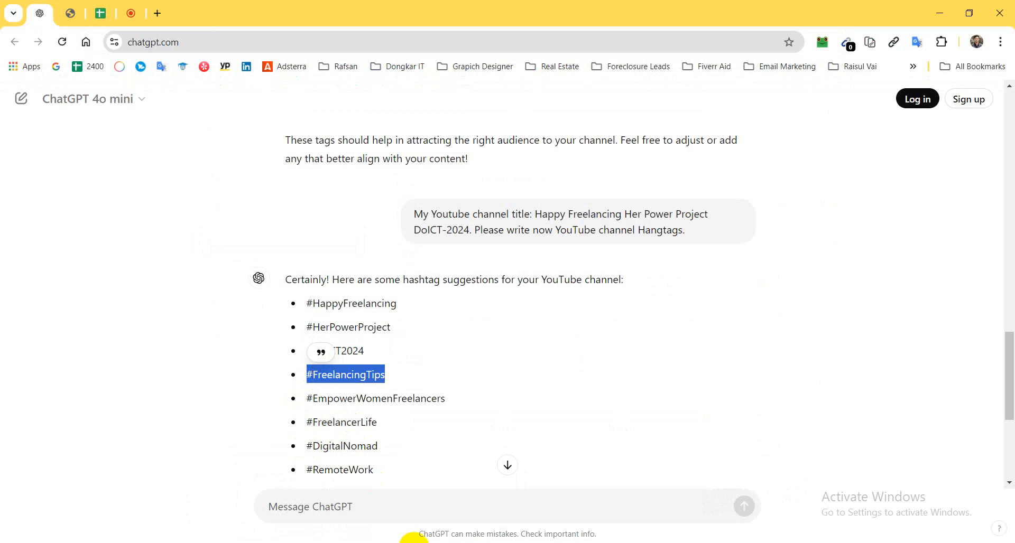
pyautogui.click(414, 540)
pyautogui.hotkey('ctrl', 'v')
pyautogui.press('Return')
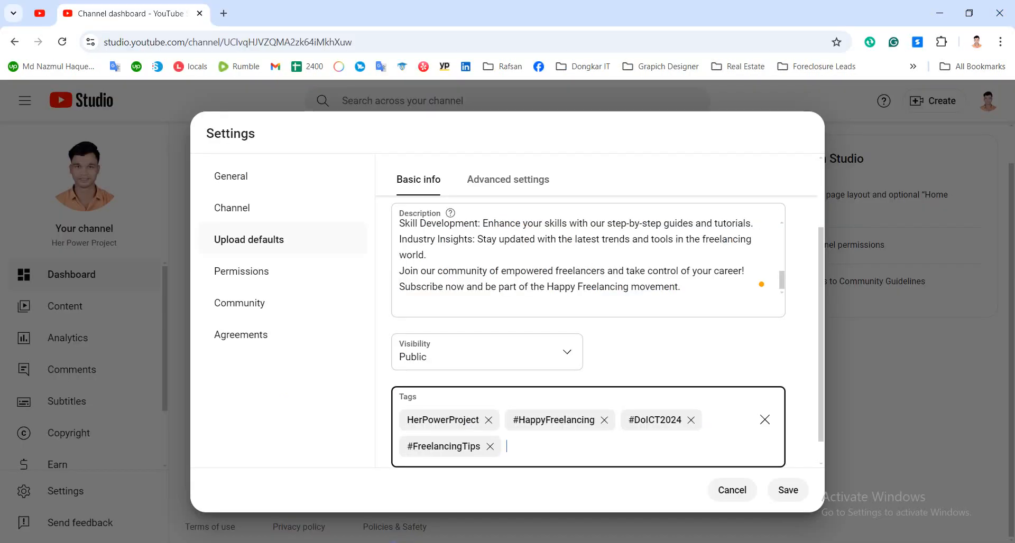
# Step: Copy #EmpowerWomenFreelancers from the ChatGPT hashtag suggestions and add it to the default tags in YouTube Studio
pyautogui.moveTo(333, 519)
pyautogui.click(334, 502)
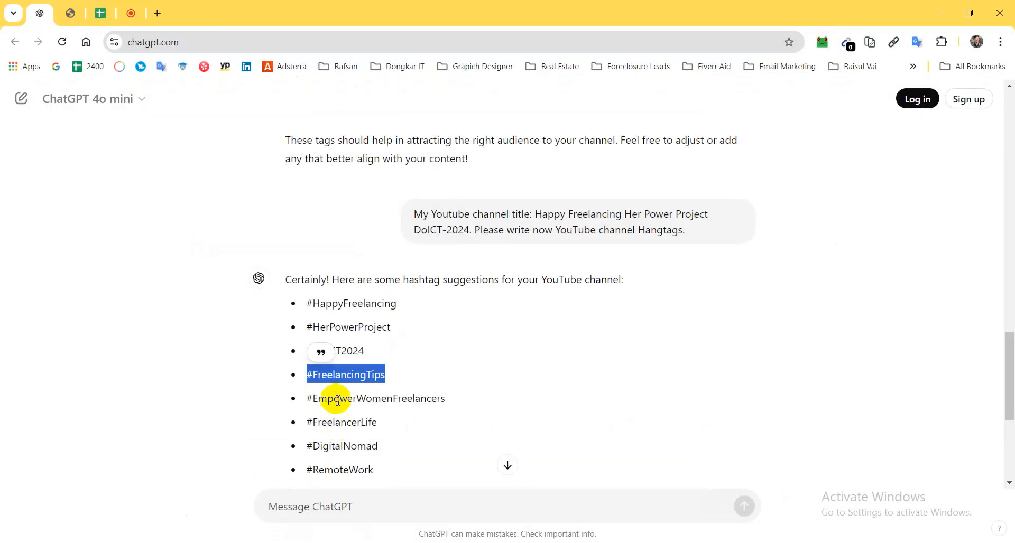
pyautogui.doubleClick(332, 399)
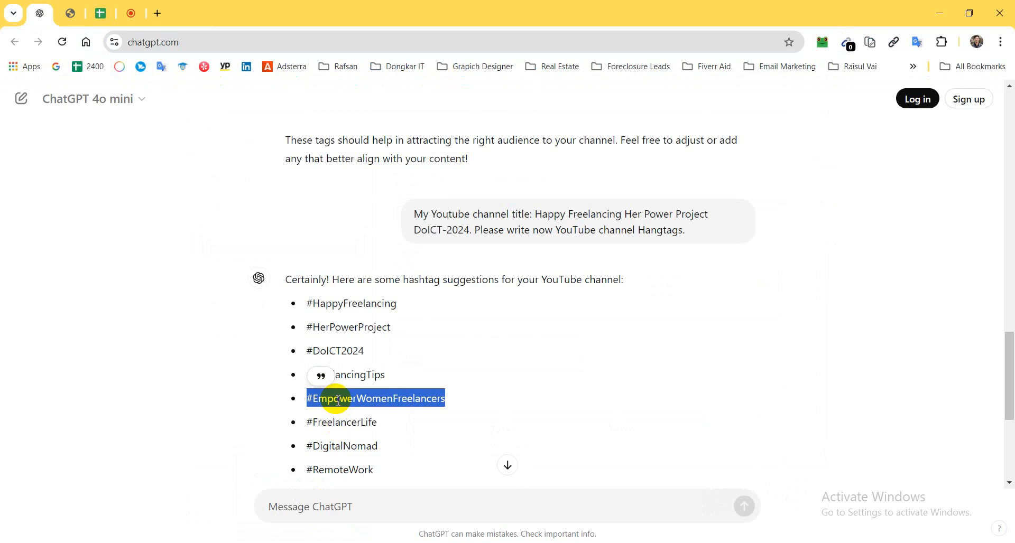
pyautogui.click(414, 540)
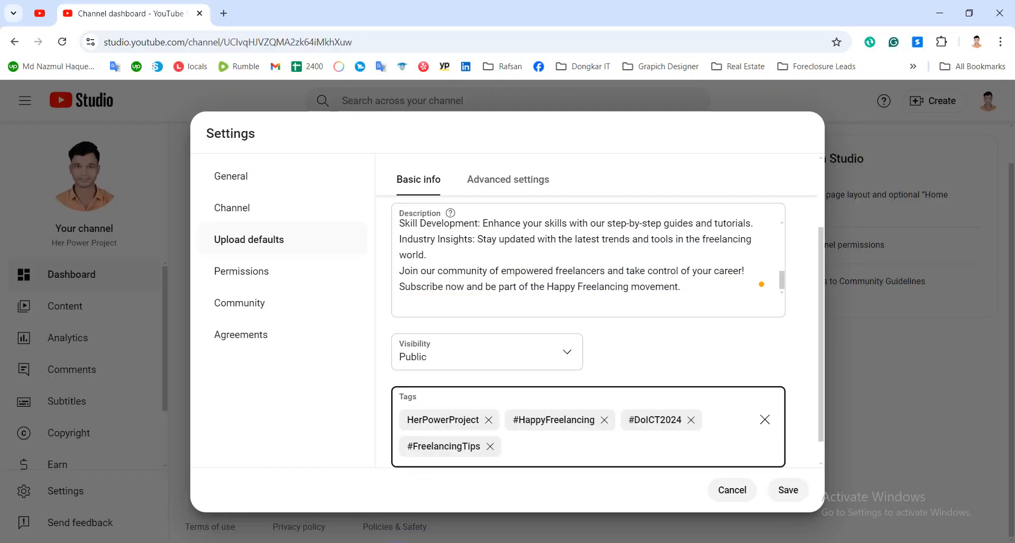
pyautogui.hotkey('ctrl', 'v')
# Step: Copy #FreelancerLife from the ChatGPT hashtag suggestions and add it to the default tags in YouTube Studio
pyautogui.click(351, 526)
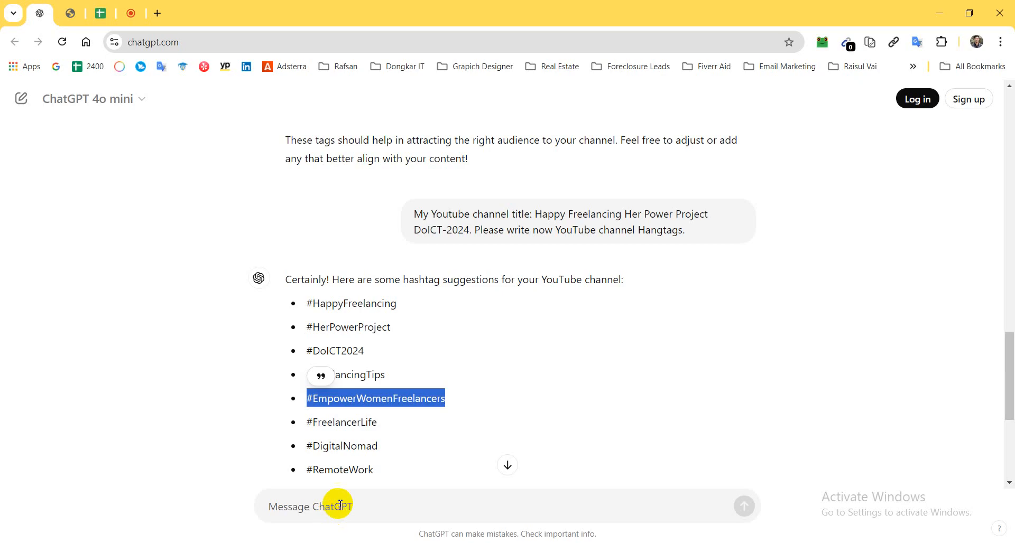
pyautogui.tripleClick(336, 423)
pyautogui.hotkey('ctrl', 'c')
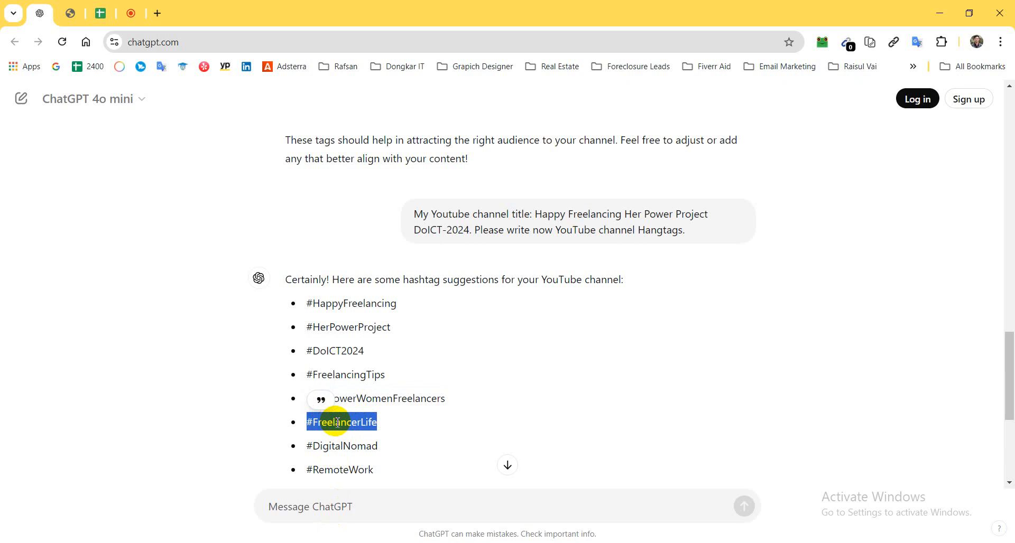
pyautogui.click(373, 536)
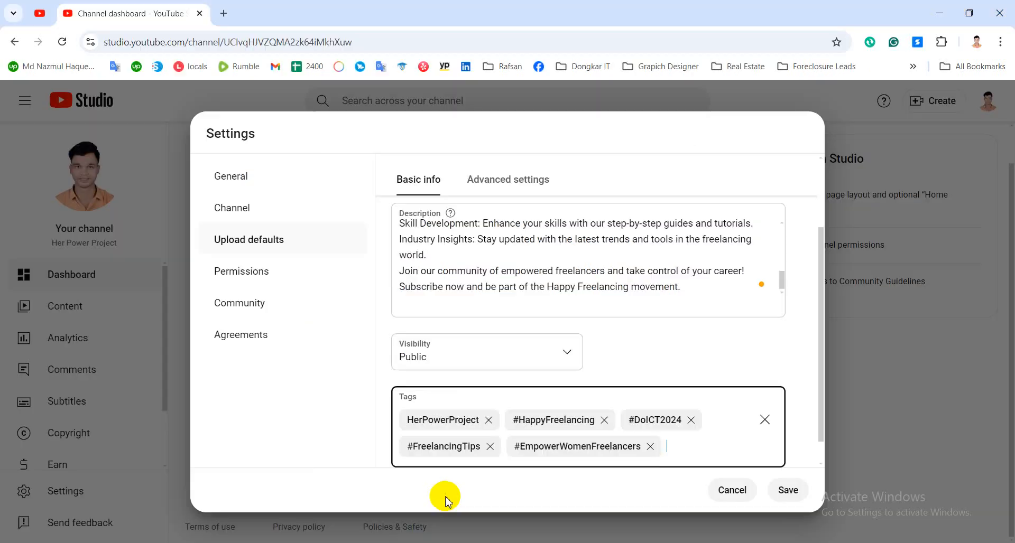
pyautogui.click(409, 458)
pyautogui.hotkey('ctrl', 'v')
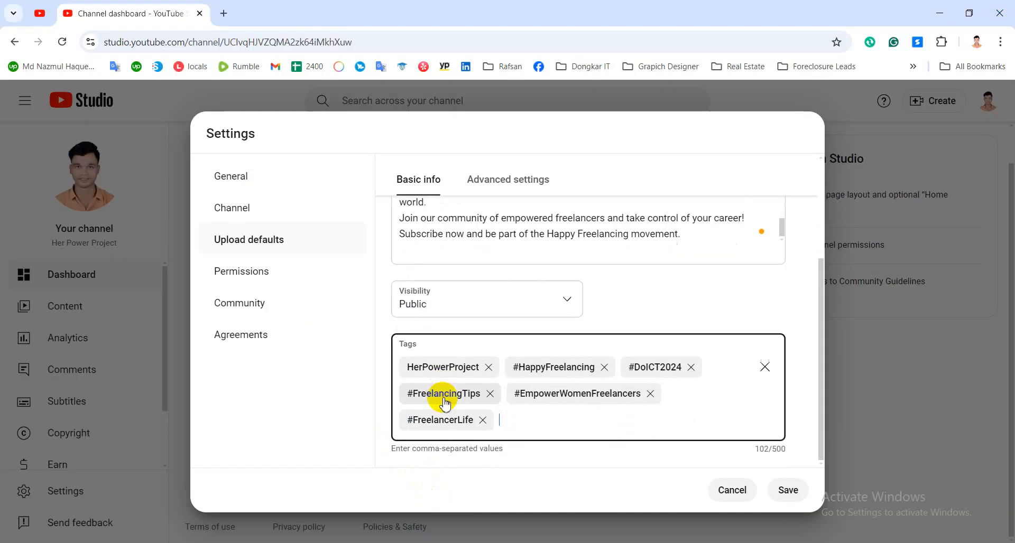
# Step: Copy #DigitalNomad from the ChatGPT hashtag suggestions and add it to the default tags in YouTube Studio
pyautogui.moveTo(384, 536)
pyautogui.click(324, 514)
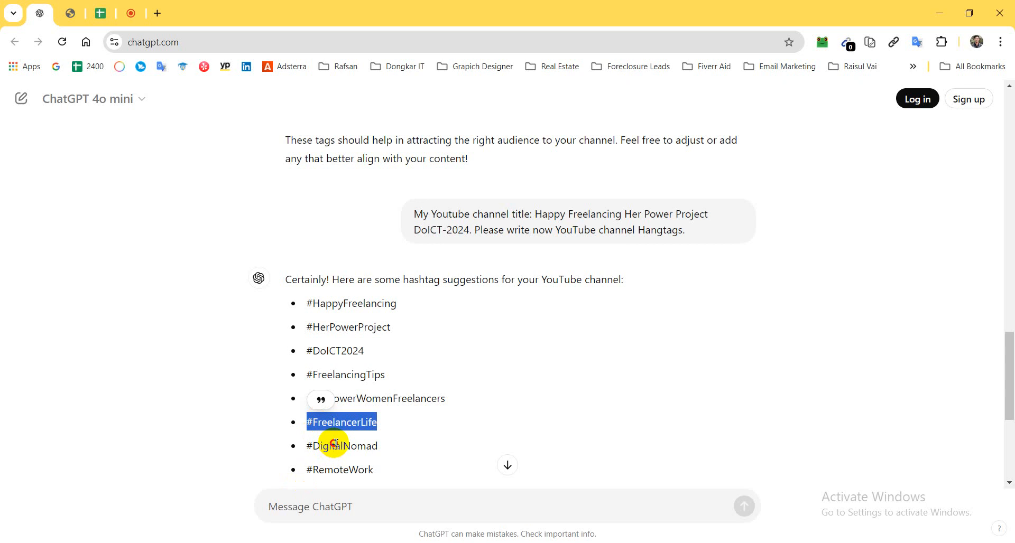
pyautogui.doubleClick(336, 446)
pyautogui.tripleClick(336, 445)
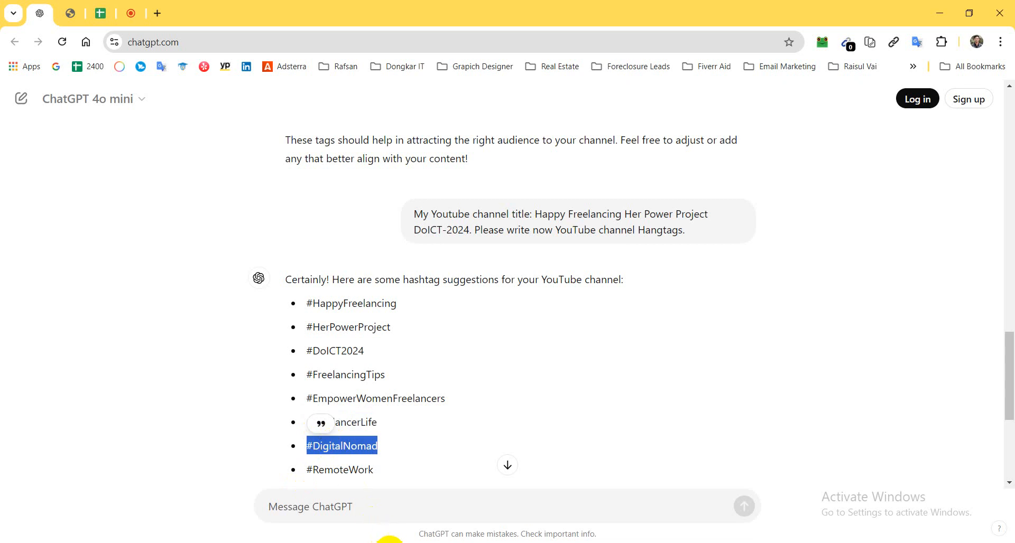
pyautogui.hotkey('ctrl', 'c')
pyautogui.click(403, 540)
pyautogui.hotkey('ctrl', 'v')
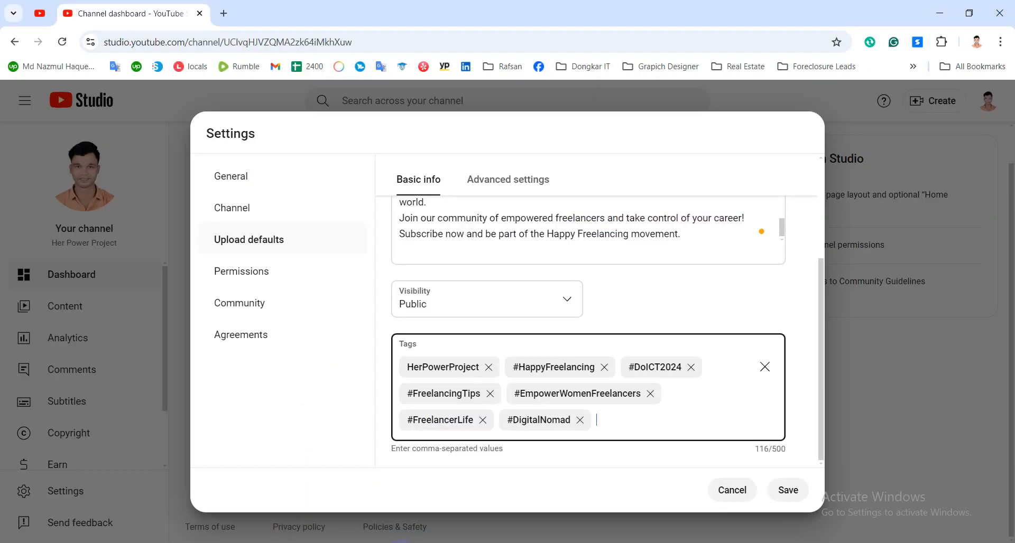
# Step: Copy #RemoteWork from the ChatGPT hashtag suggestions and add it to the default tags in YouTube Studio
pyautogui.moveTo(385, 536)
pyautogui.click(324, 512)
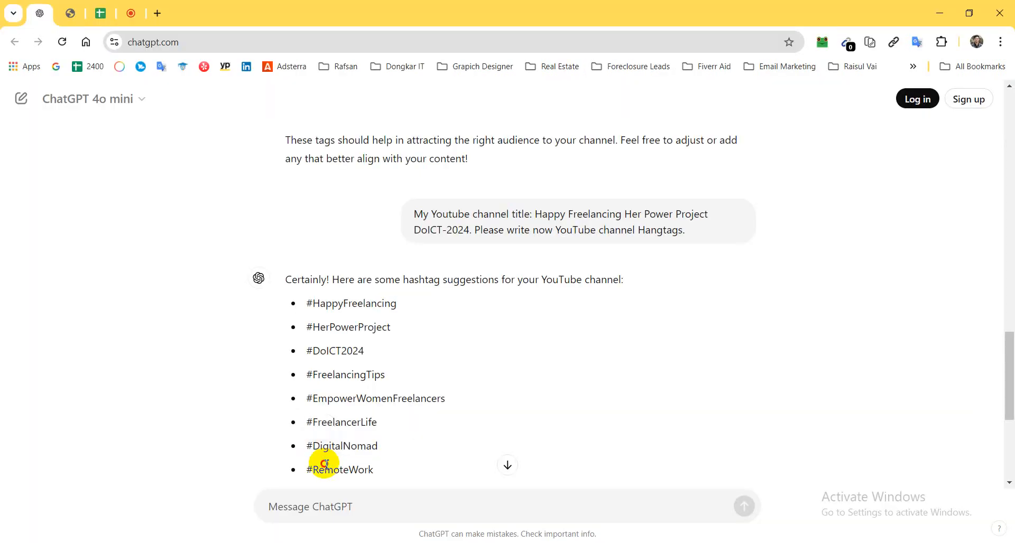
pyautogui.tripleClick(326, 468)
pyautogui.hotkey('ctrl', 'c')
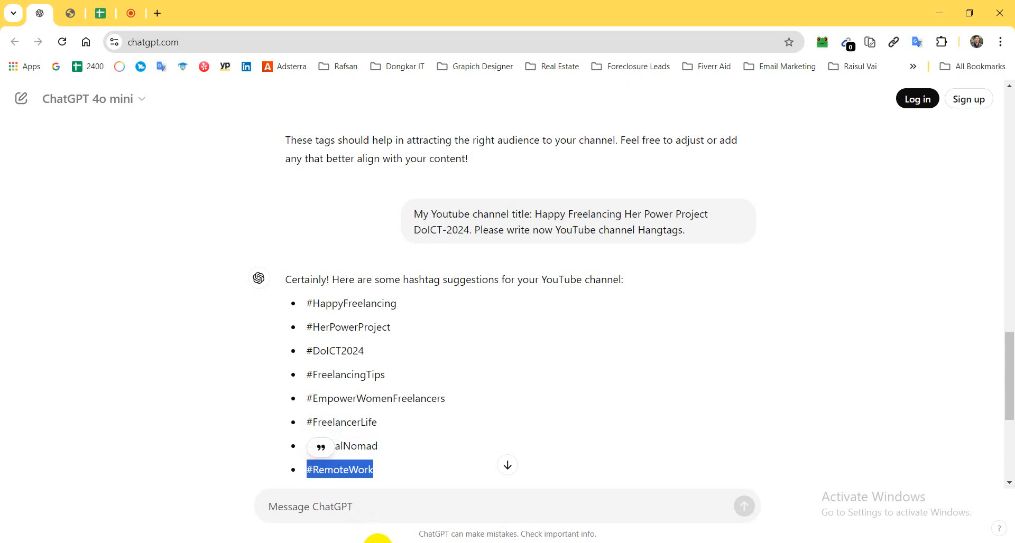
pyautogui.click(406, 539)
pyautogui.hotkey('ctrl', 'v')
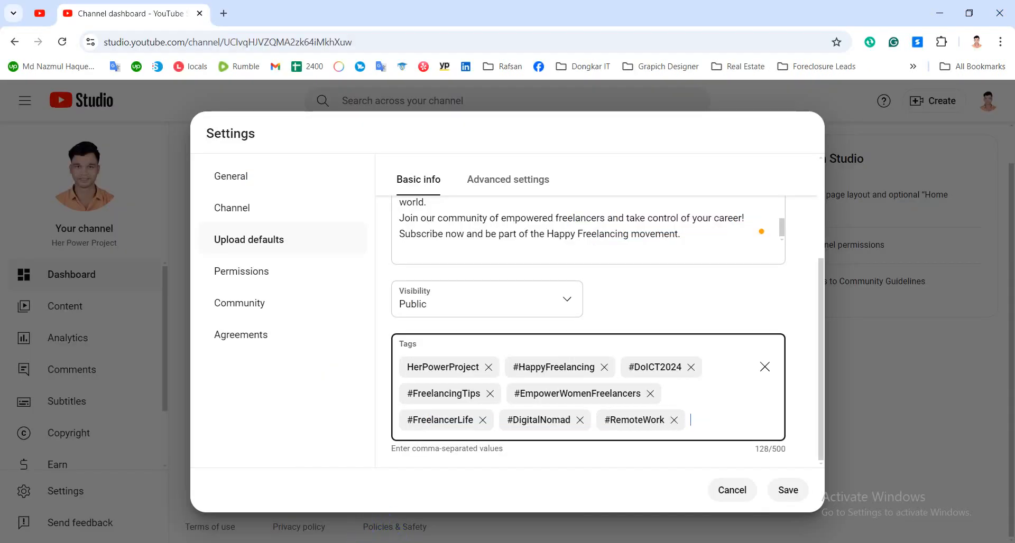
# Step: Switch to ChatGPT and resubmit the earlier prompt asking for hashtags for the channel title Happy Freelancing Her Power Project DoICT-2024
pyautogui.moveTo(384, 536)
pyautogui.click(324, 512)
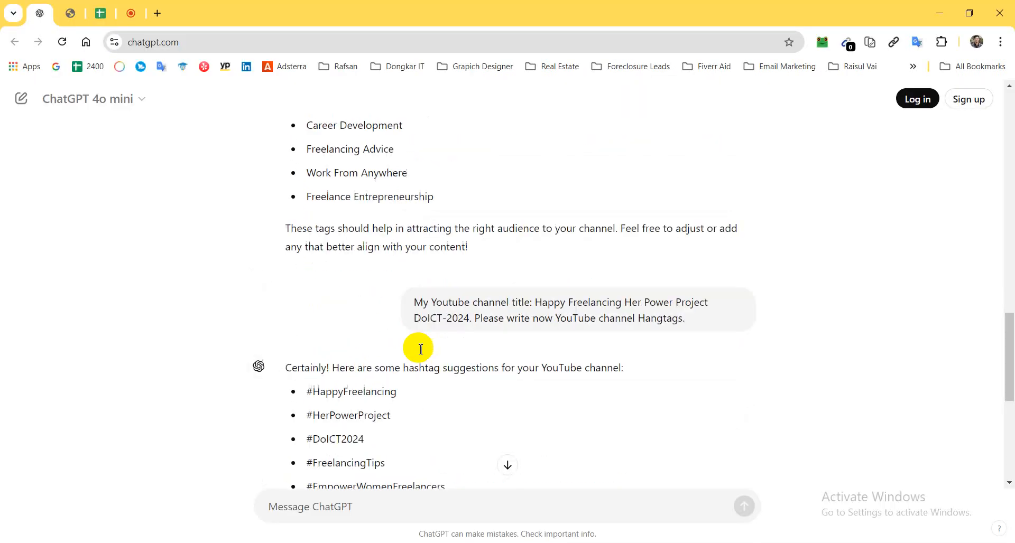
pyautogui.scroll(-1, 420, 349)
pyautogui.moveTo(415, 280); pyautogui.dragTo(679, 296)
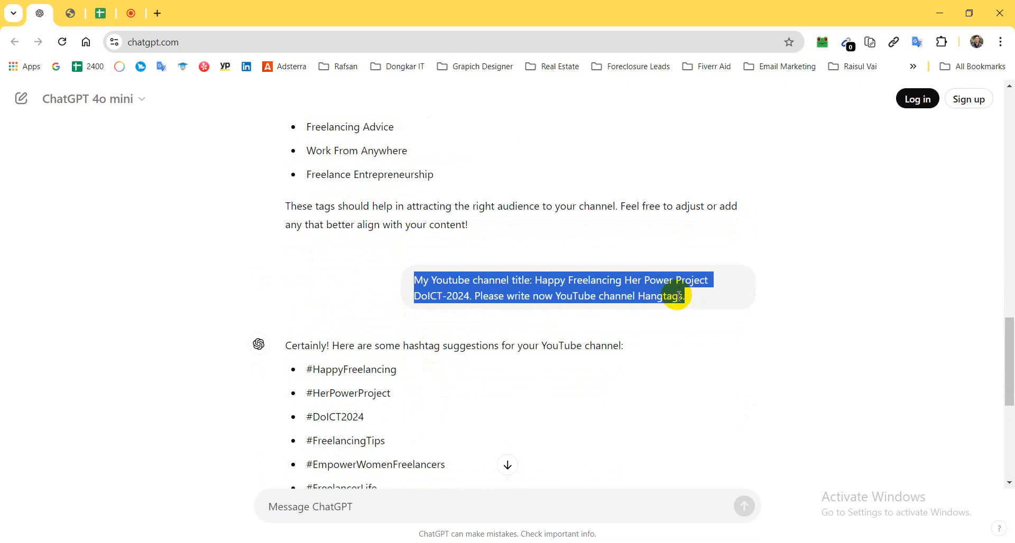
pyautogui.rightClick(679, 296)
pyautogui.click(641, 311)
pyautogui.click(341, 503)
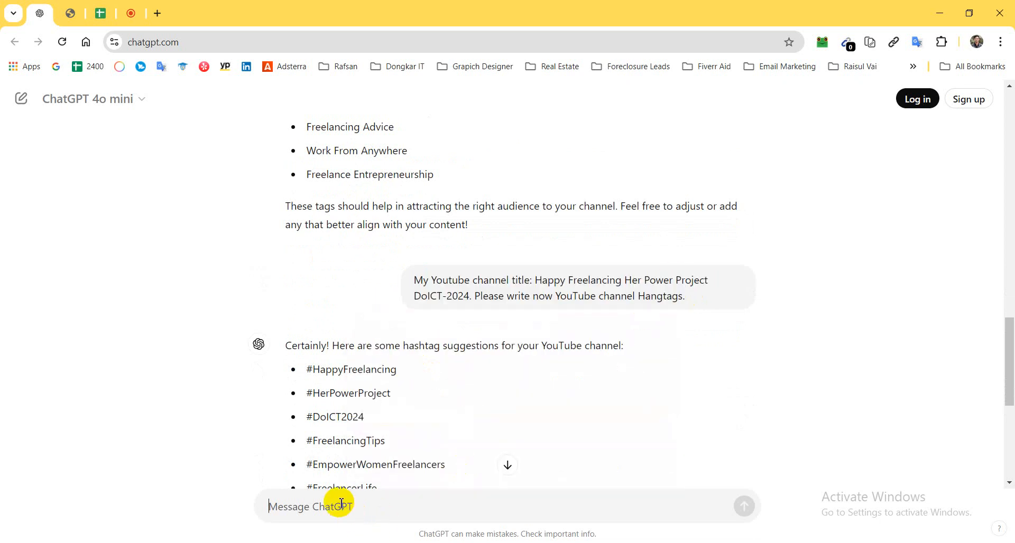
pyautogui.hotkey('ctrl', 'v')
pyautogui.press('Return')
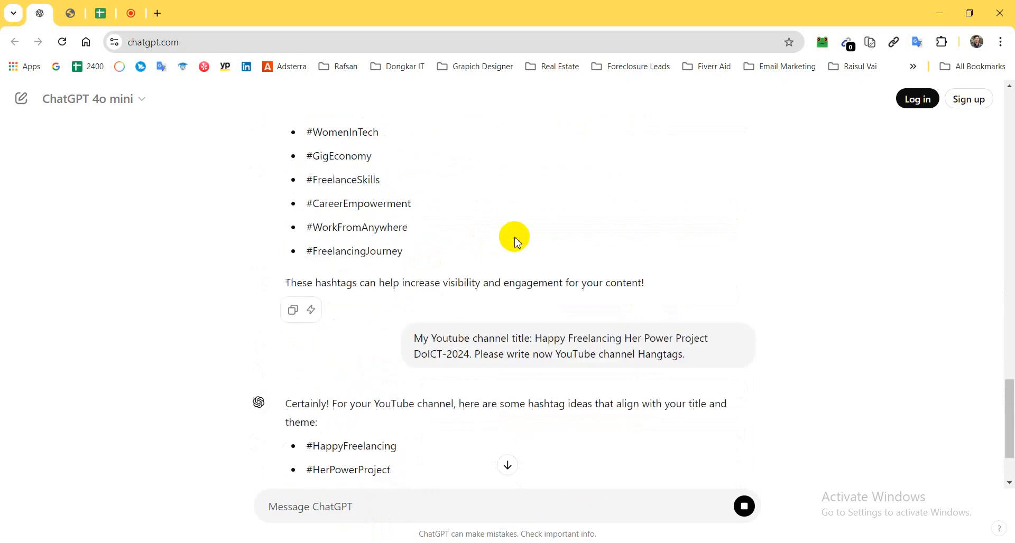
# Step: Review the newly generated hashtag list for tags suited to the channel
pyautogui.scroll(-5, 511, 248)
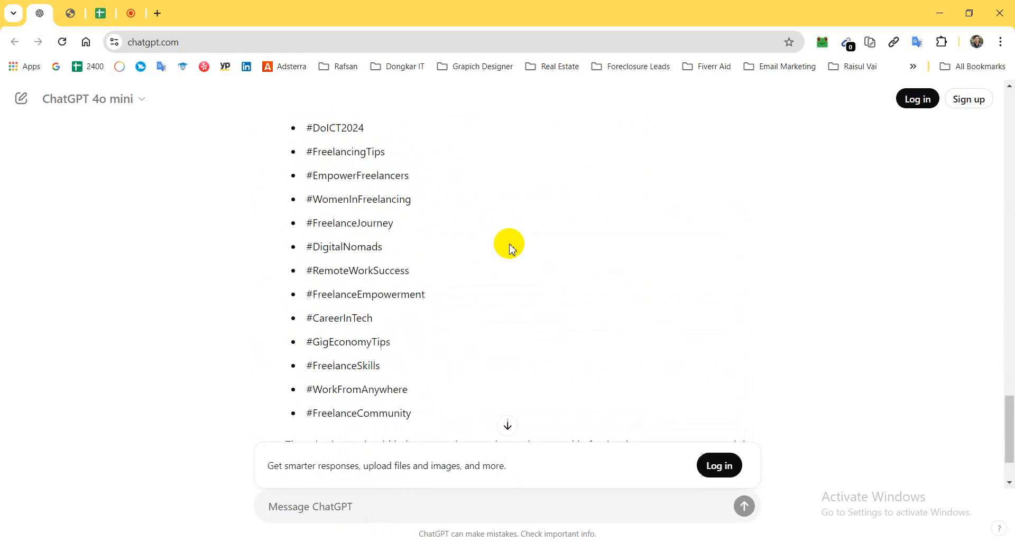
pyautogui.scroll(-1, 511, 248)
pyautogui.scroll(4, 511, 249)
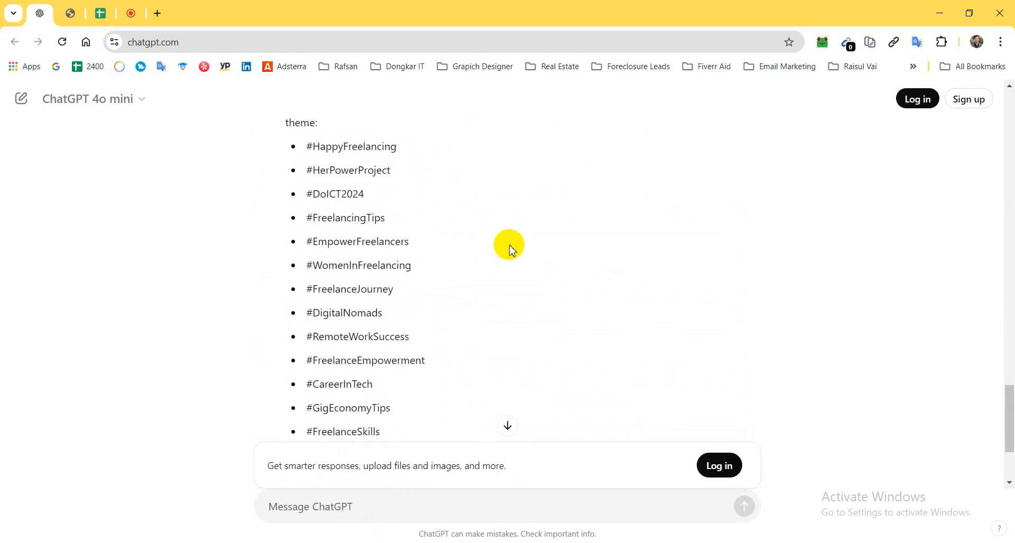
pyautogui.scroll(1, 510, 254)
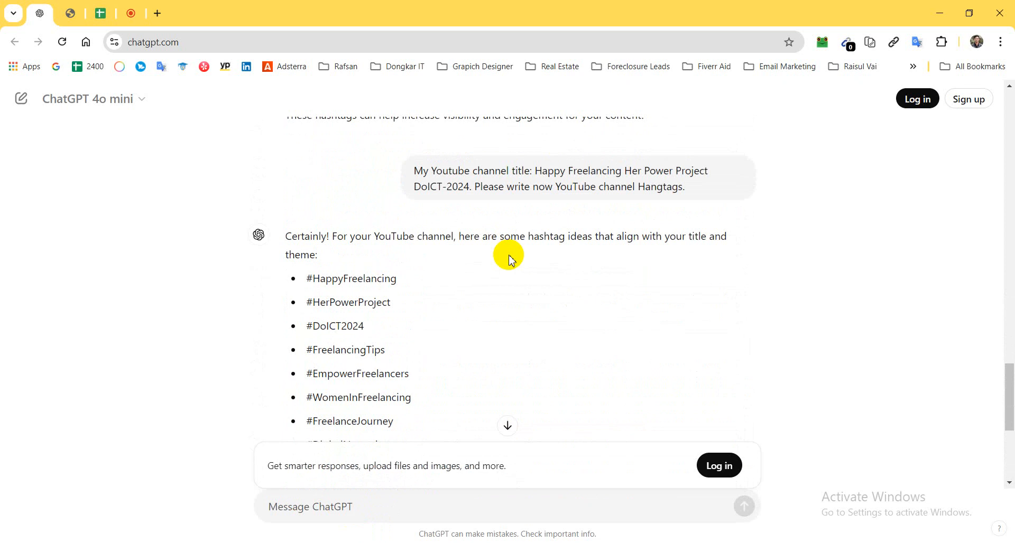
pyautogui.scroll(-1, 404, 367)
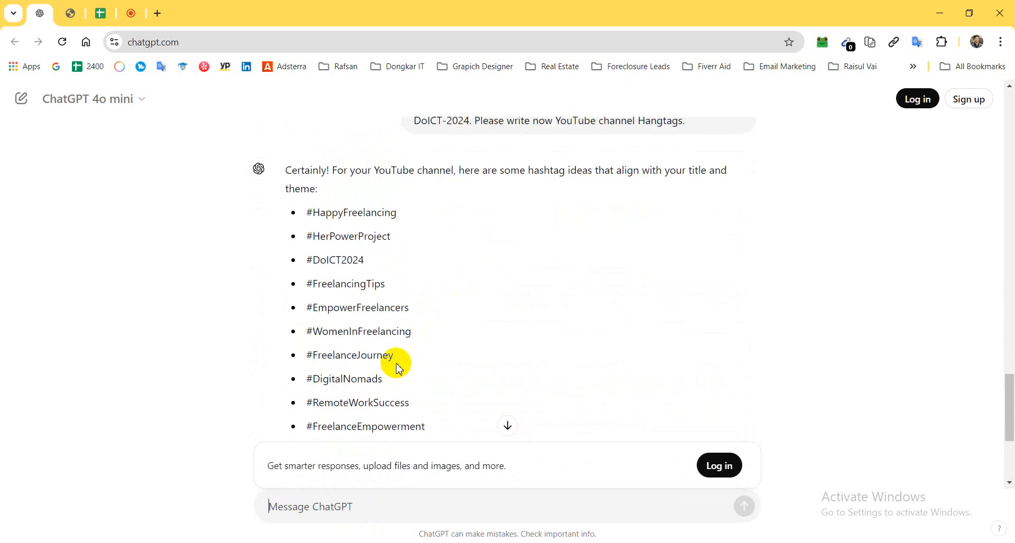
pyautogui.scroll(-1, 347, 358)
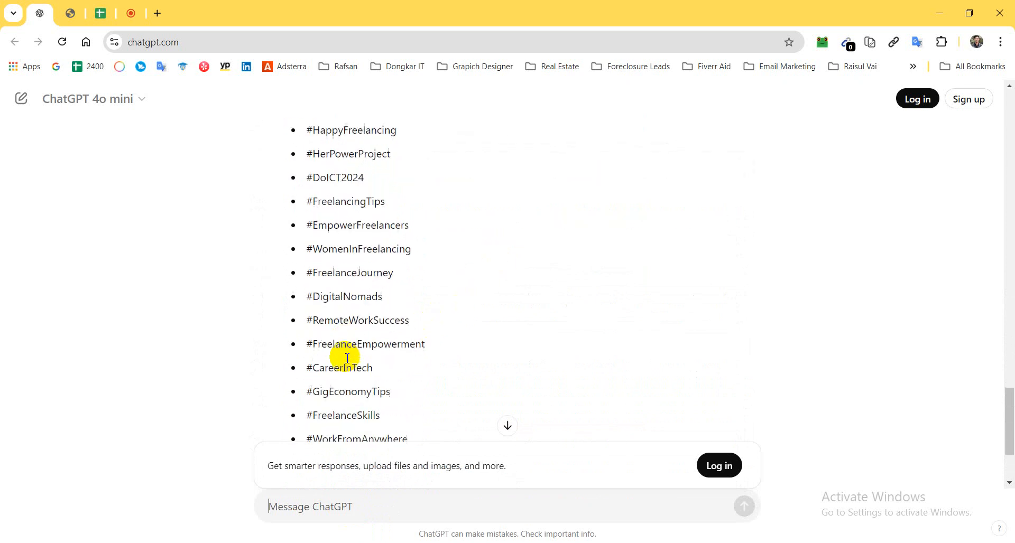
pyautogui.scroll(-1, 347, 358)
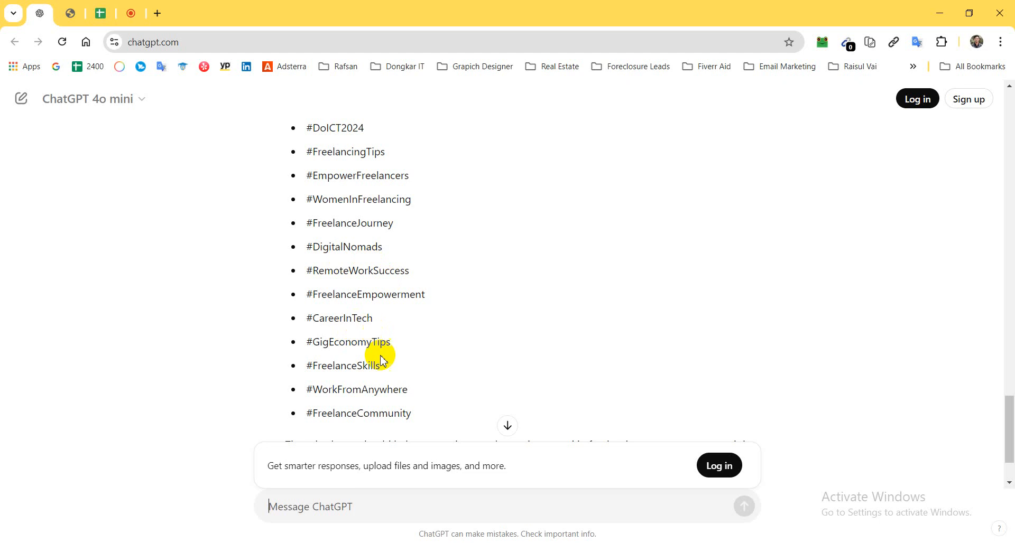
pyautogui.scroll(-2, 380, 365)
pyautogui.scroll(4, 364, 401)
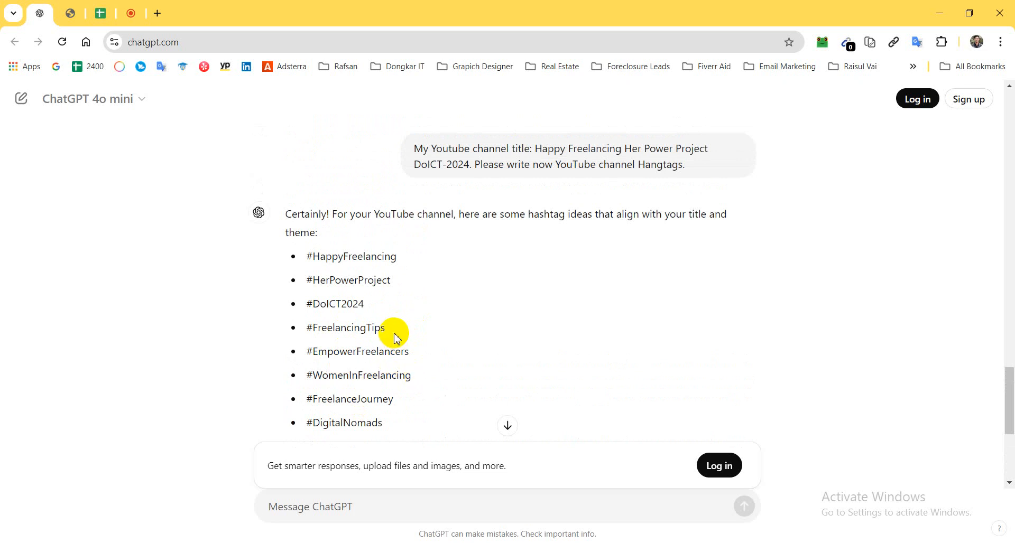
# Step: Copy the hashtag #DigitalNomads from the ChatGPT list and add it to the upload default tags in YouTube Studio
pyautogui.moveTo(391, 309); pyautogui.dragTo(335, 261)
pyautogui.moveTo(345, 304); pyautogui.dragTo(315, 263)
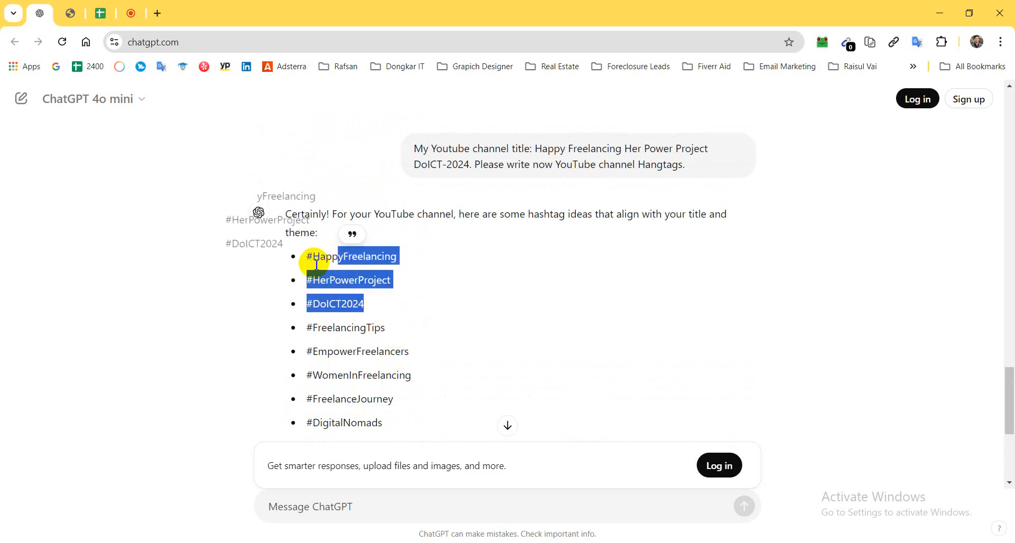
pyautogui.scroll(-2, 388, 345)
pyautogui.tripleClick(343, 291)
pyautogui.hotkey('ctrl', 'c')
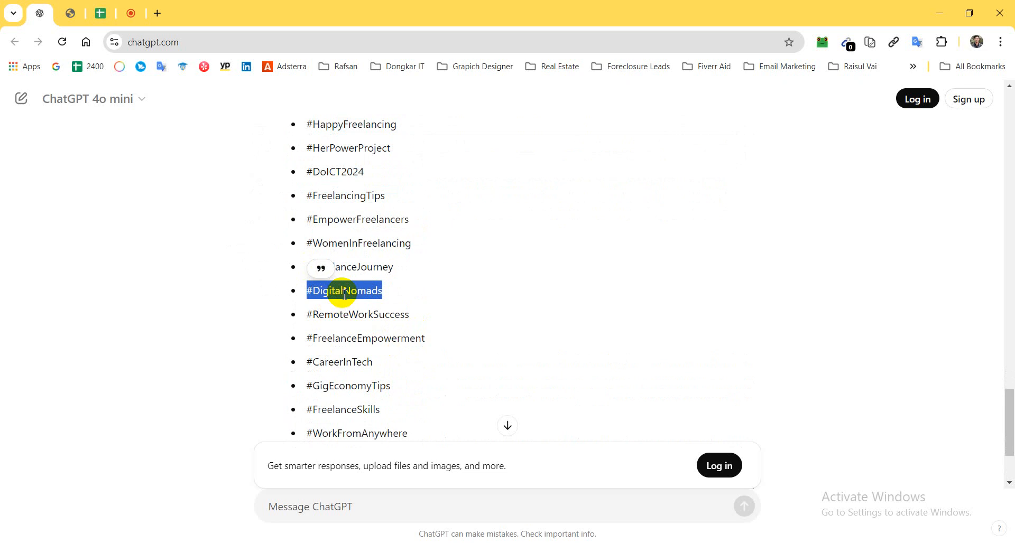
pyautogui.click(396, 542)
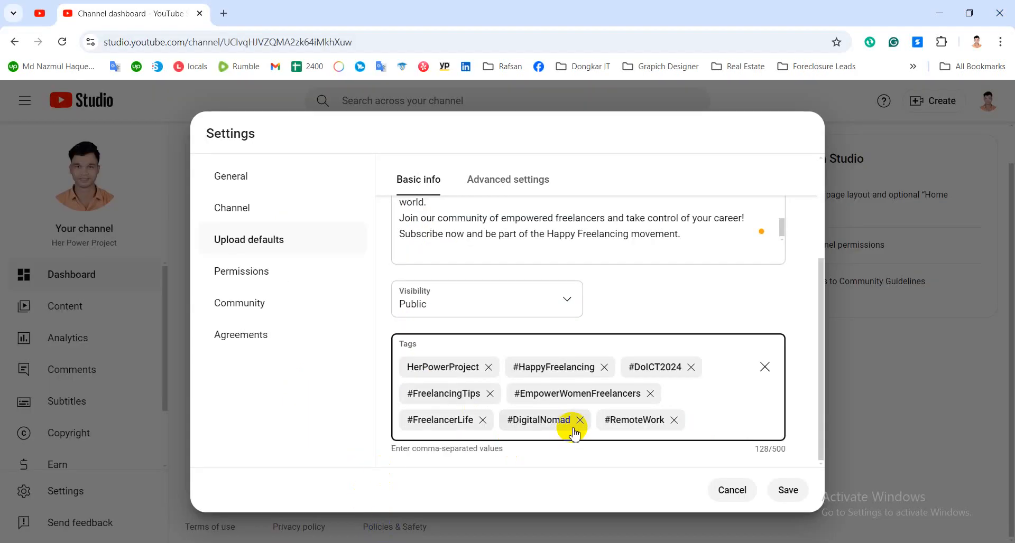
pyautogui.hotkey('ctrl', 'v')
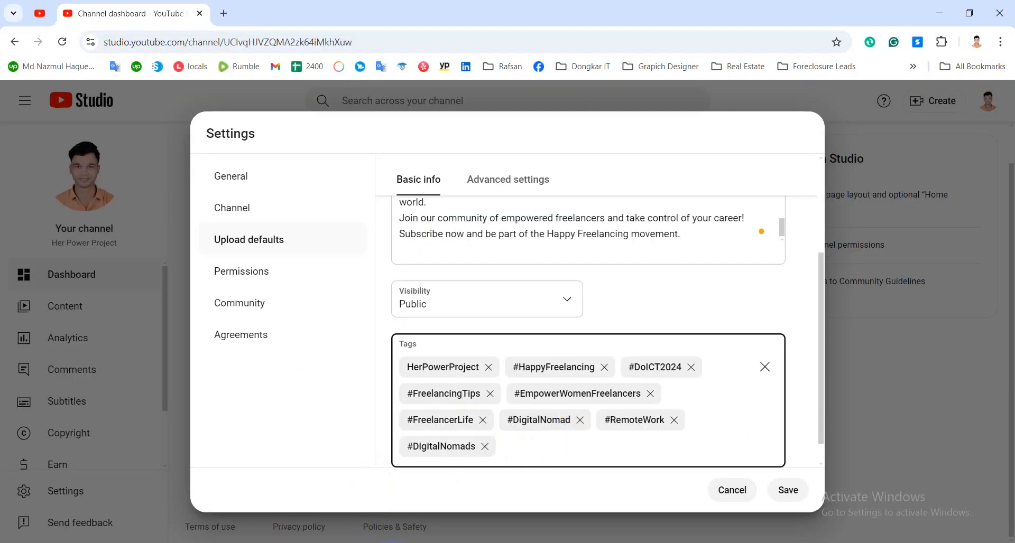
# Step: Copy #FreelanceSkills from the ChatGPT suggestions and add it as another upload default tag in YouTube Studio
pyautogui.moveTo(395, 541)
pyautogui.click(285, 489)
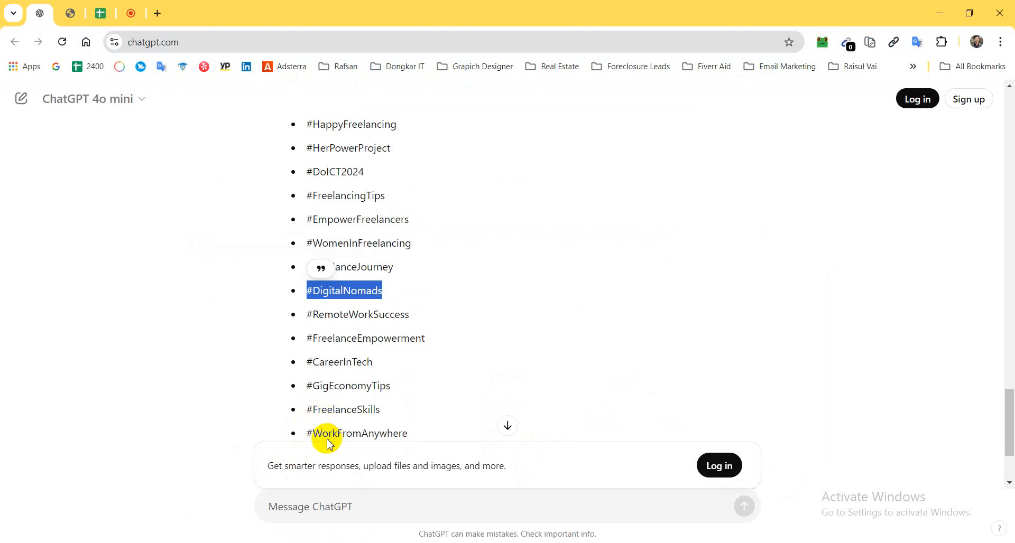
pyautogui.tripleClick(339, 408)
pyautogui.hotkey('ctrl', 'c')
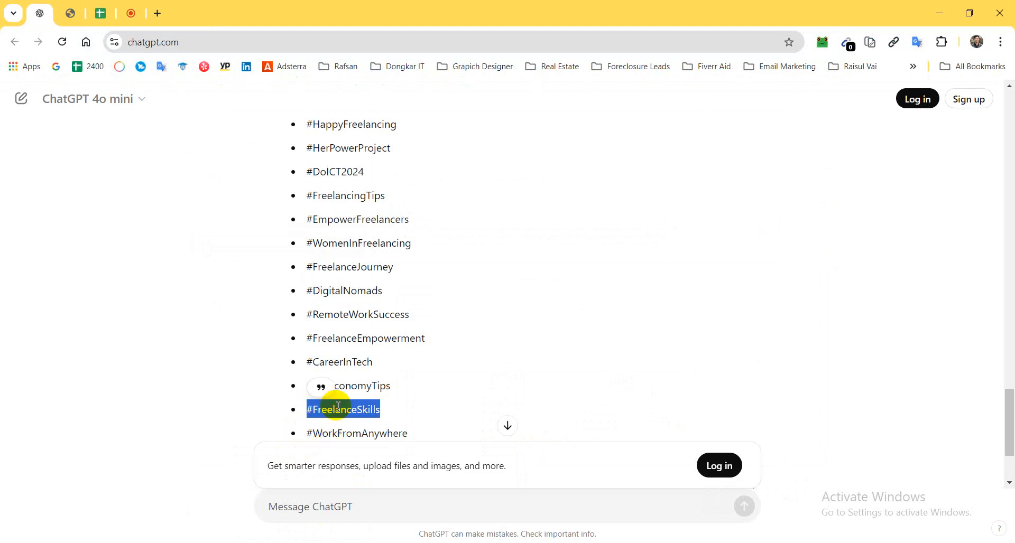
pyautogui.click(443, 489)
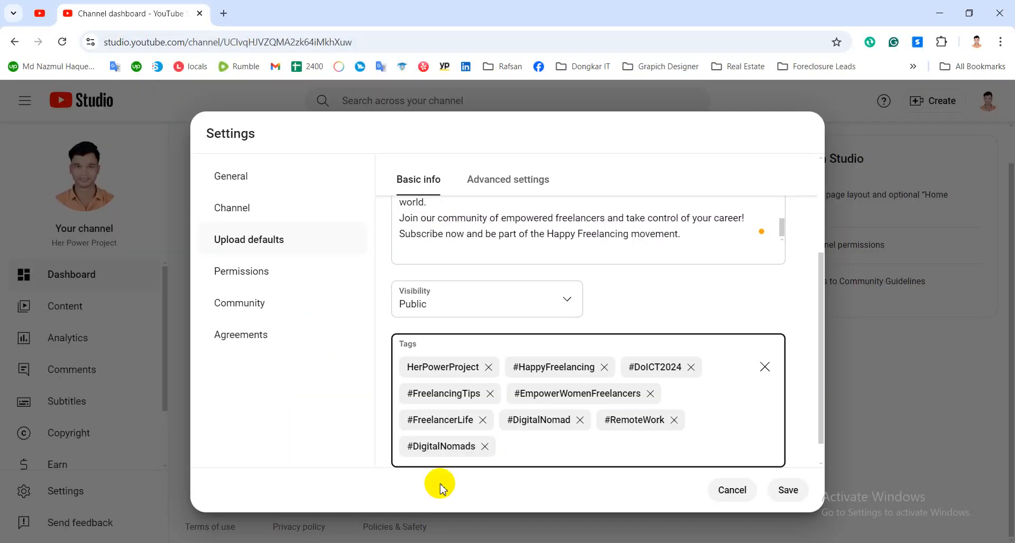
pyautogui.hotkey('ctrl', 'v')
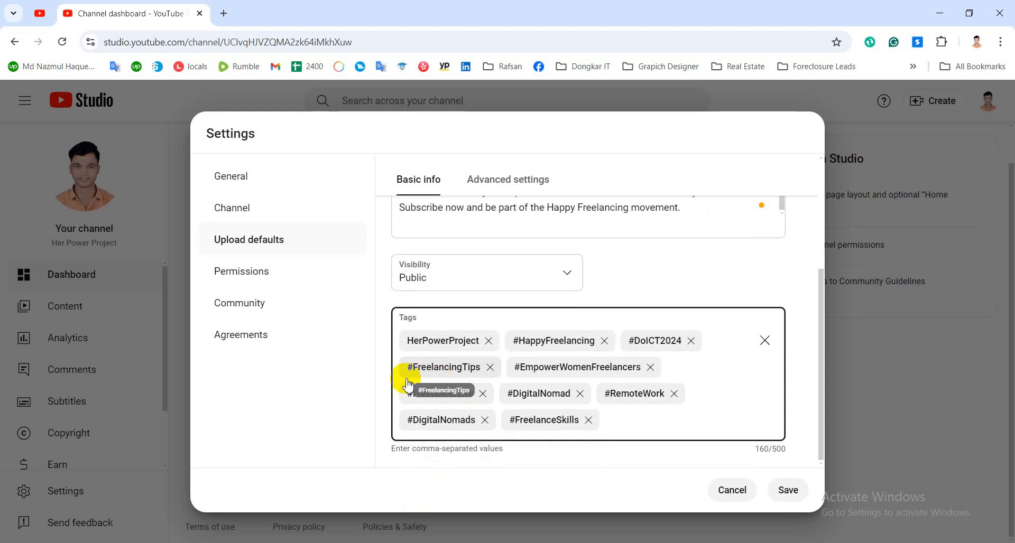
# Step: Review the title, description, visibility and tags in the upload defaults' basic info
pyautogui.scroll(3, 681, 306)
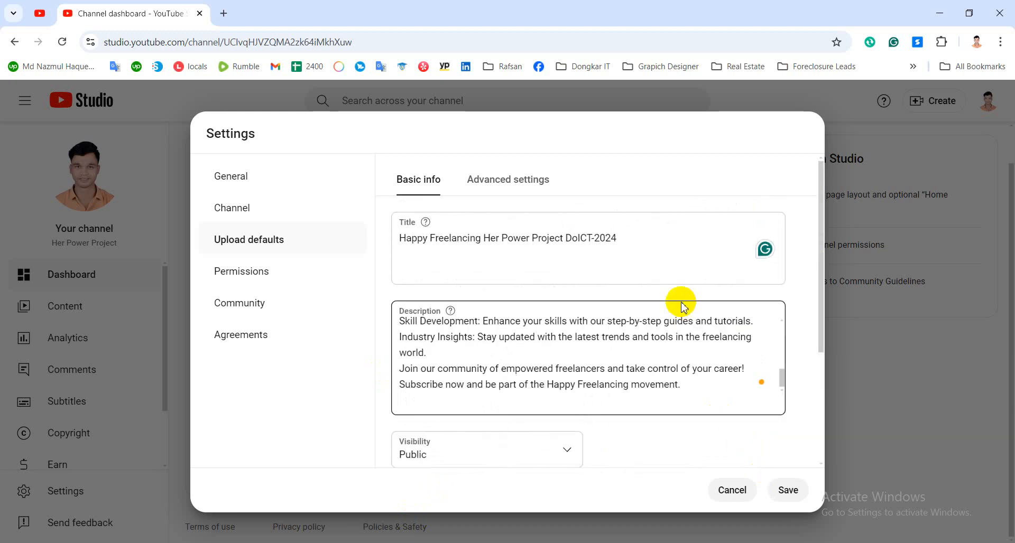
pyautogui.click(529, 274)
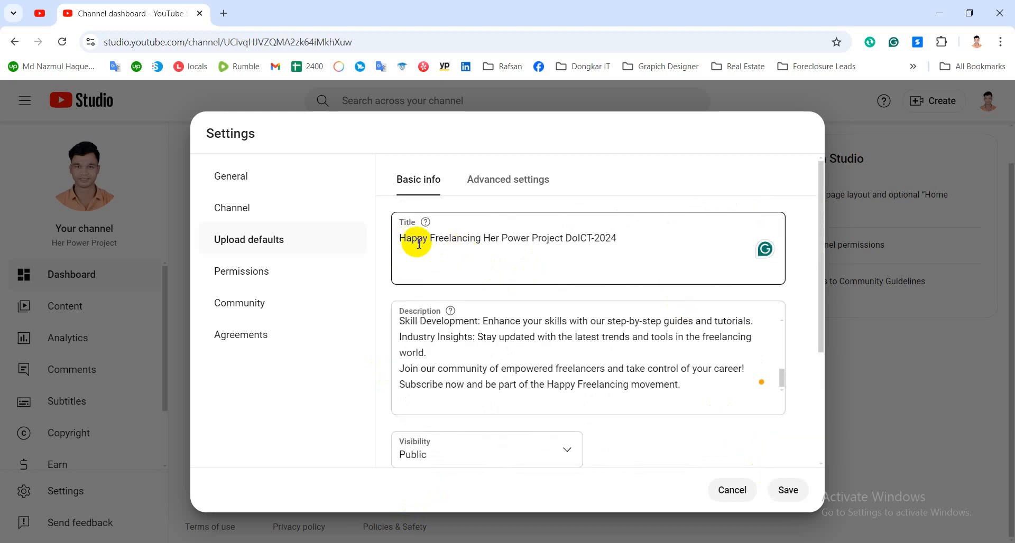
pyautogui.click(512, 355)
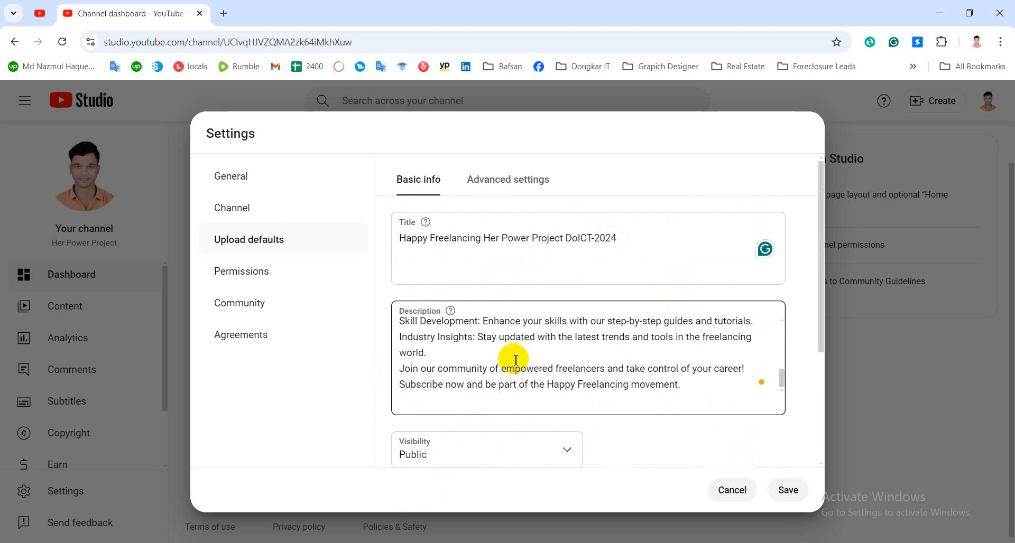
pyautogui.scroll(-3, 516, 358)
pyautogui.click(495, 357)
pyautogui.scroll(-2, 495, 356)
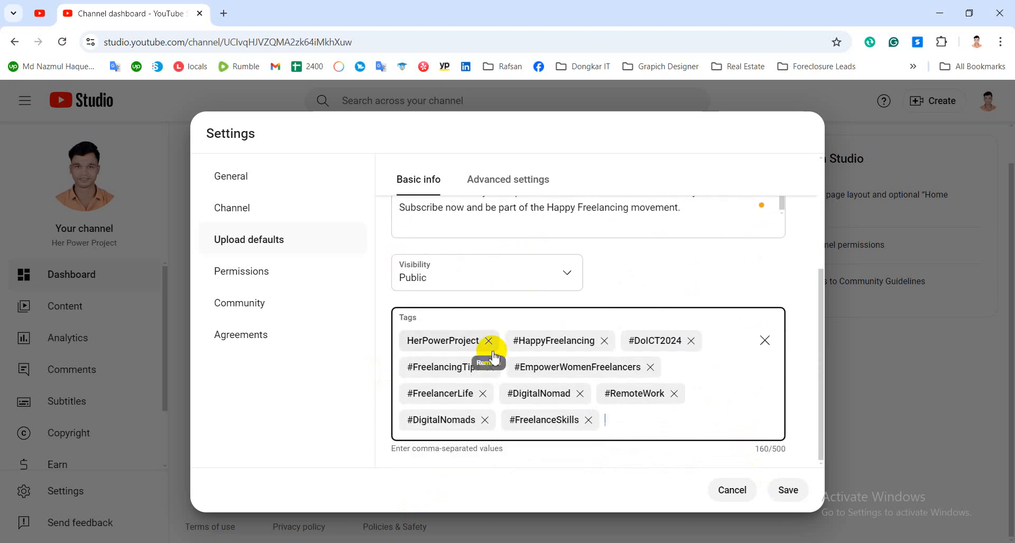
pyautogui.scroll(3, 487, 358)
pyautogui.scroll(-2, 492, 353)
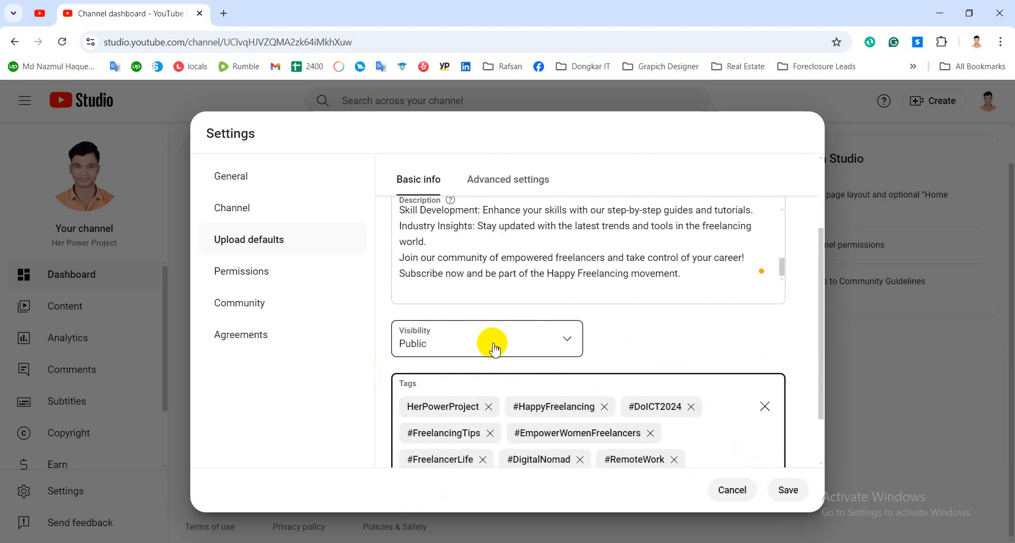
# Step: Switch the default visibility to Private and set it back to Public
pyautogui.click(494, 350)
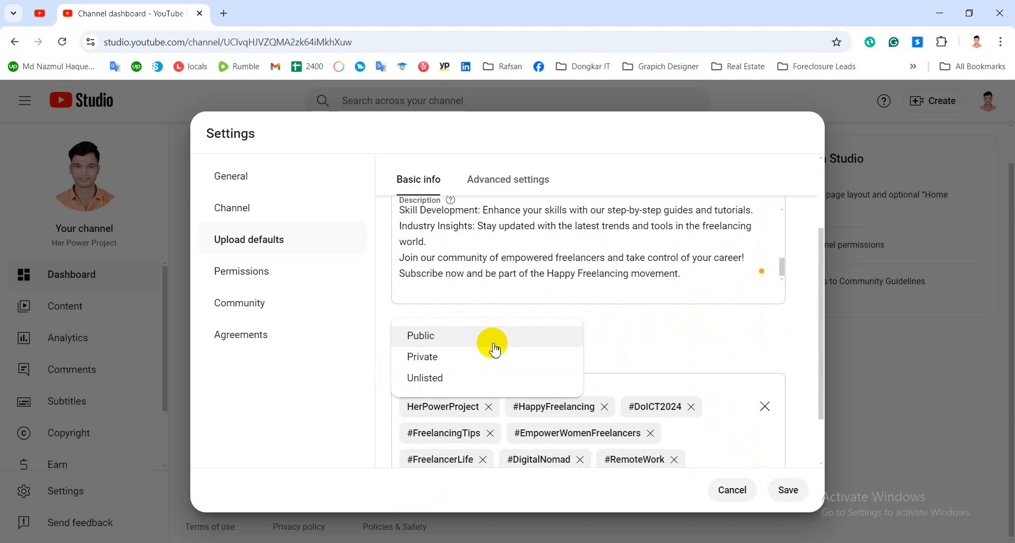
pyautogui.click(465, 360)
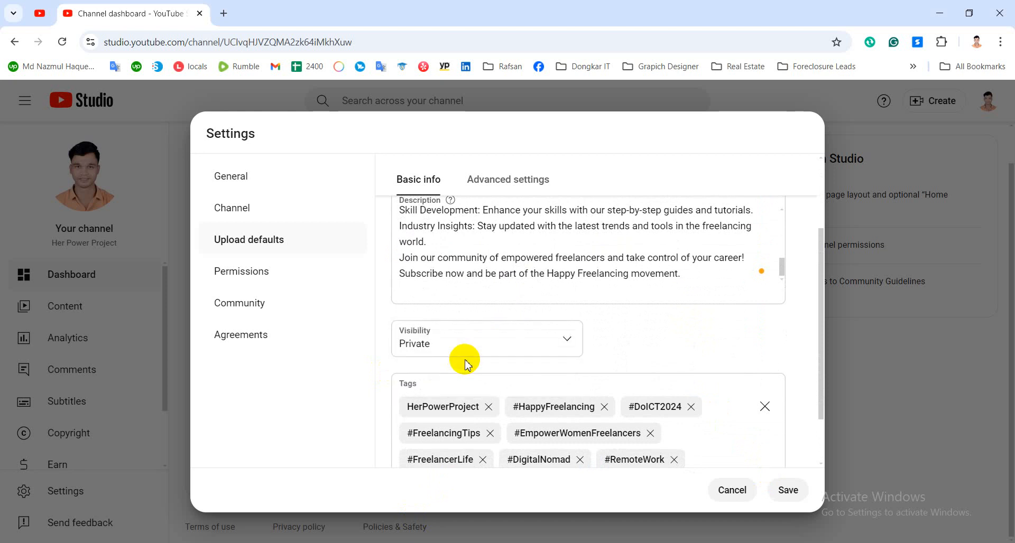
pyautogui.click(519, 344)
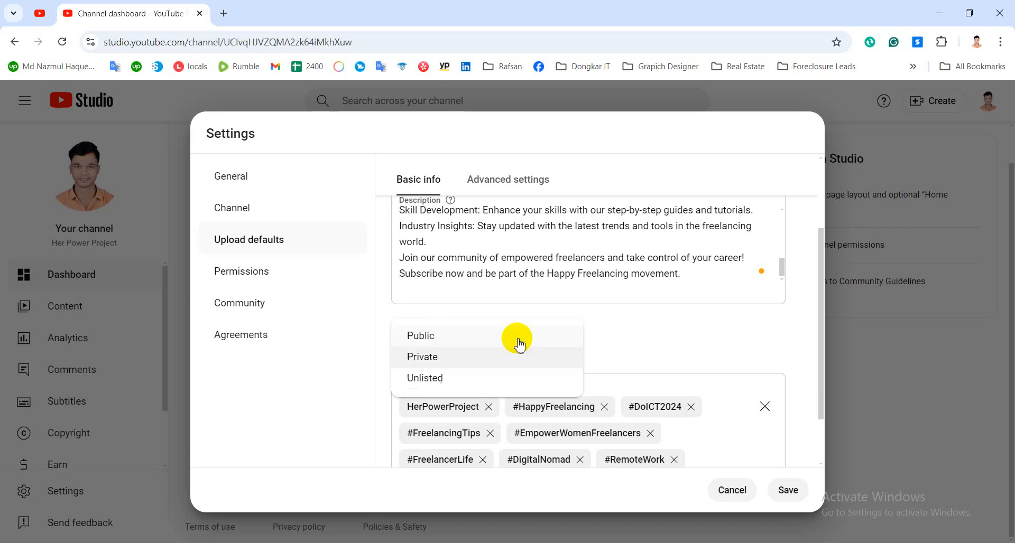
pyautogui.click(462, 334)
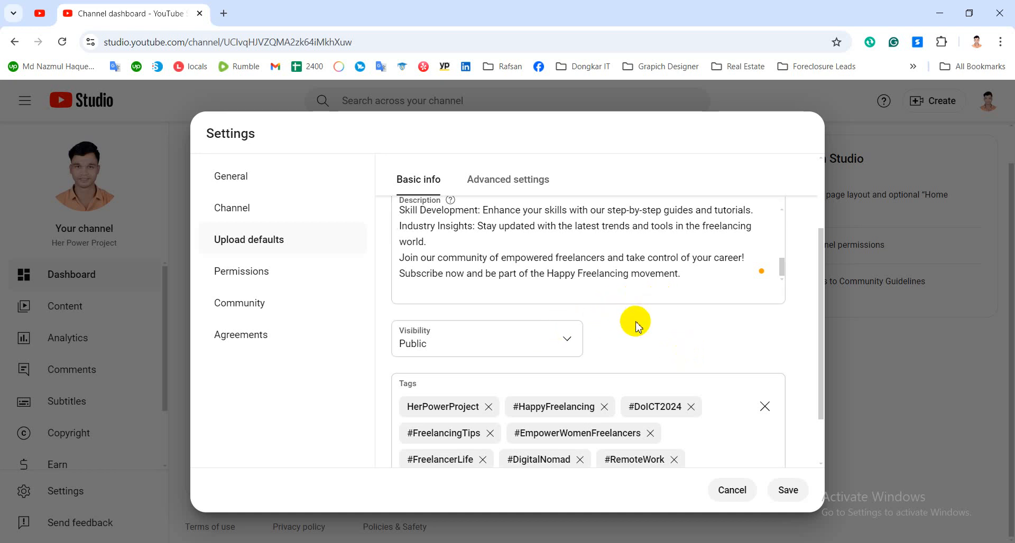
# Step: Save the upload default settings and return to the channel dashboard
pyautogui.scroll(-1, 655, 332)
pyautogui.click(786, 489)
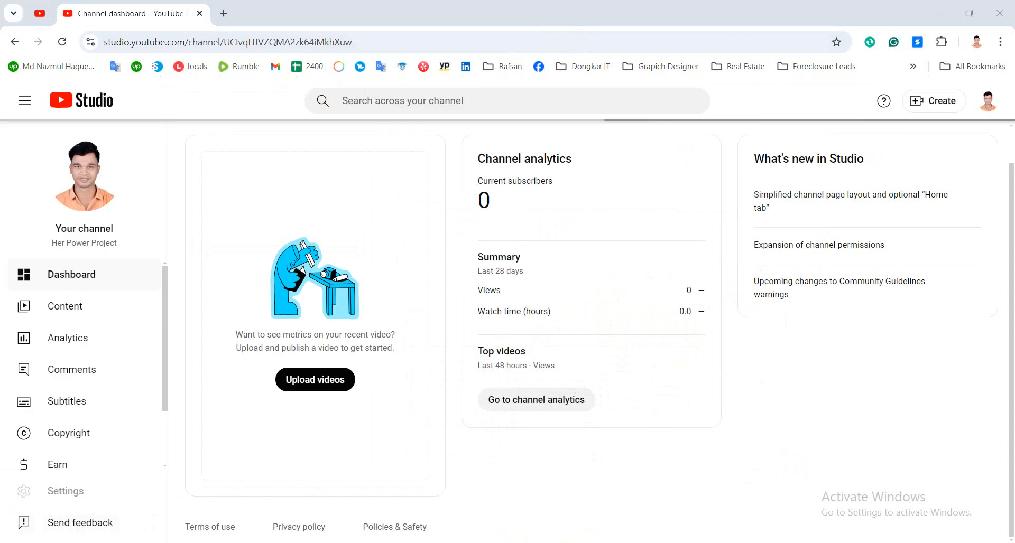
pyautogui.scroll(10, 55, 333)
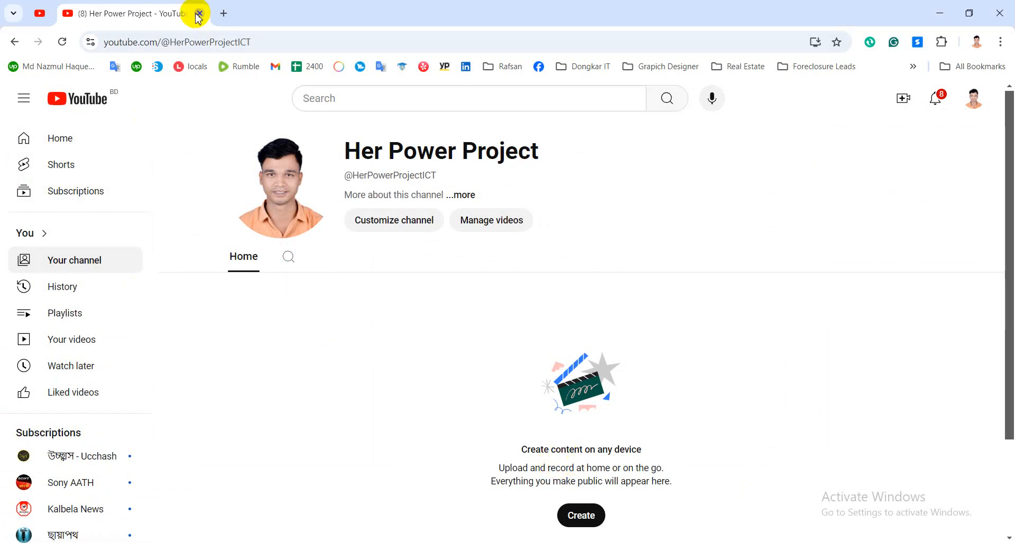
# Step: Reopen YouTube Studio in a new tab through a "youtube studio" Google search, dismiss the welcome message and open the video upload dialog
pyautogui.click(200, 13)
pyautogui.click(69, 14)
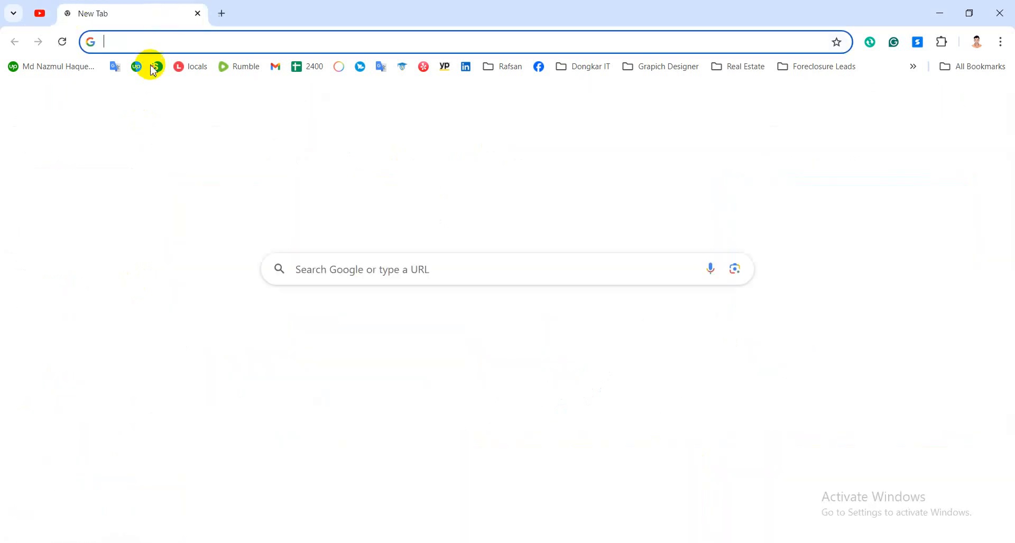
pyautogui.click(204, 42)
pyautogui.click(184, 82)
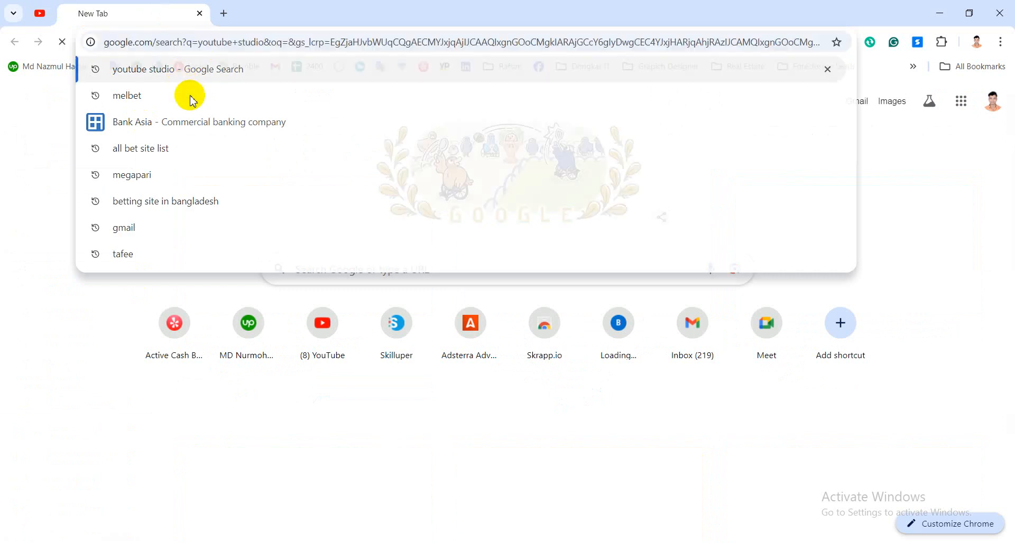
pyautogui.click(218, 226)
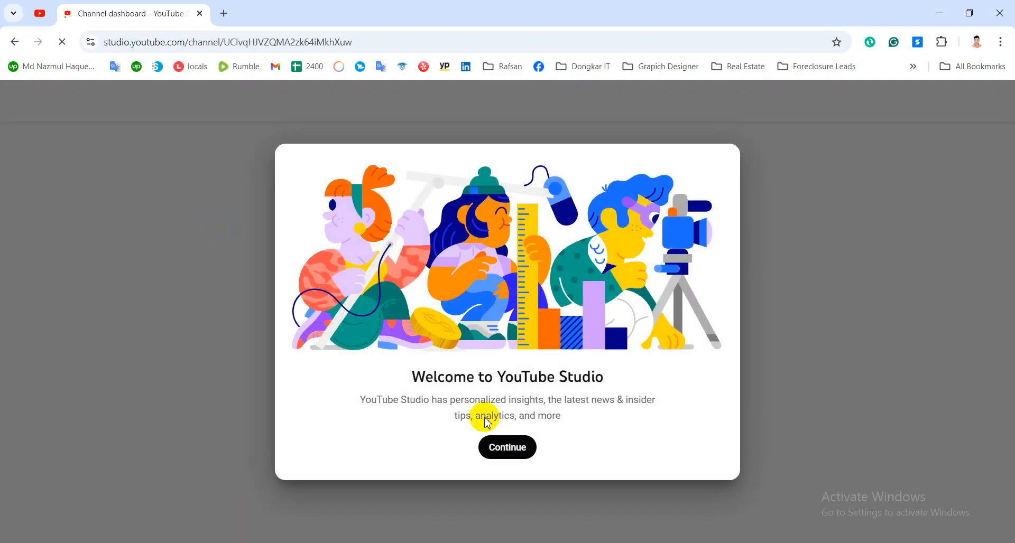
pyautogui.click(507, 447)
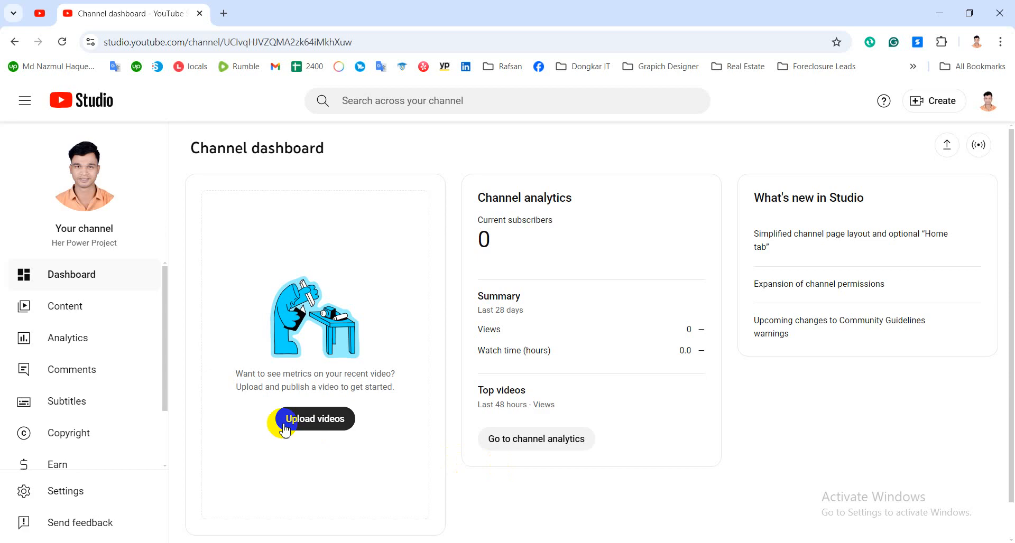
pyautogui.click(945, 146)
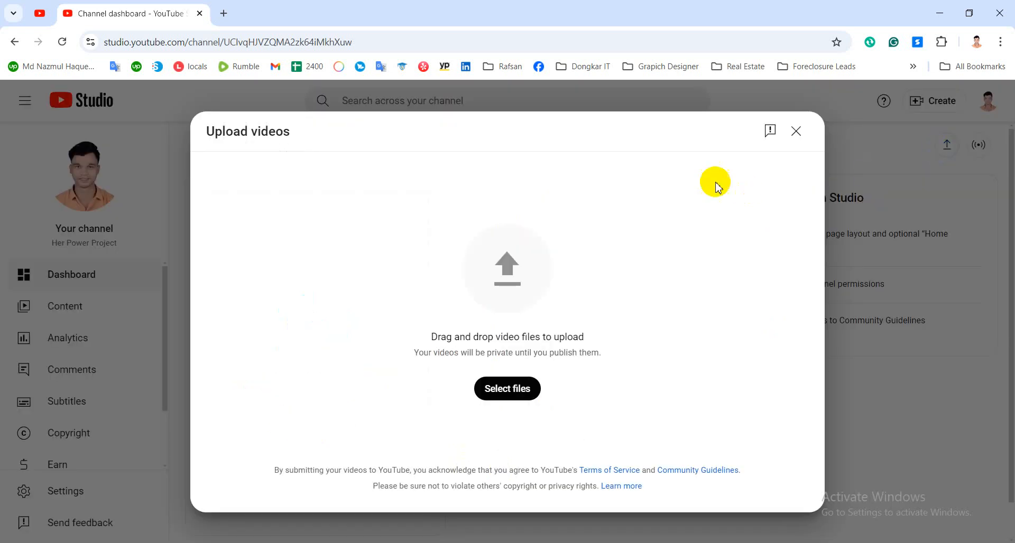
# Step: Close the upload dialog and open it again from the channel dashboard
pyautogui.click(801, 134)
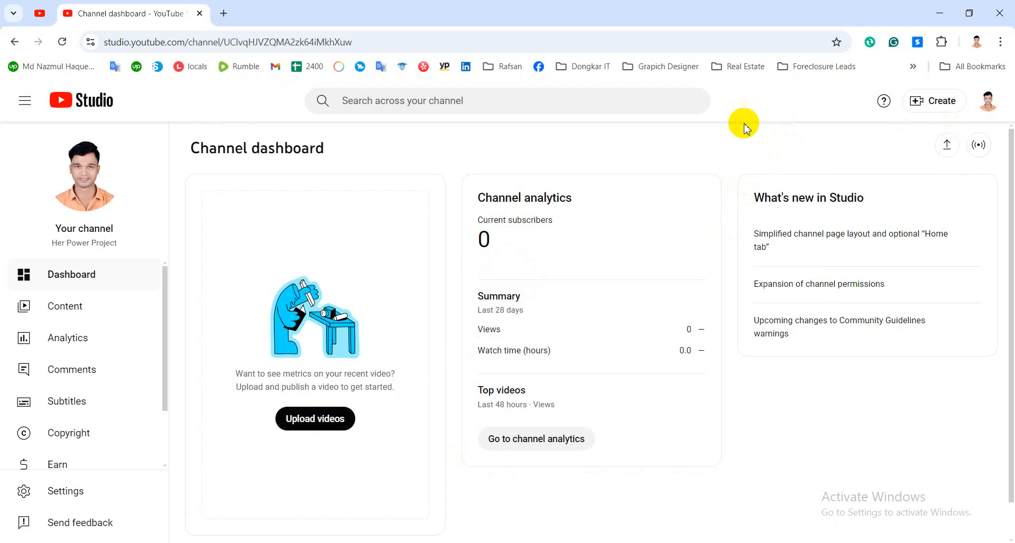
pyautogui.click(955, 108)
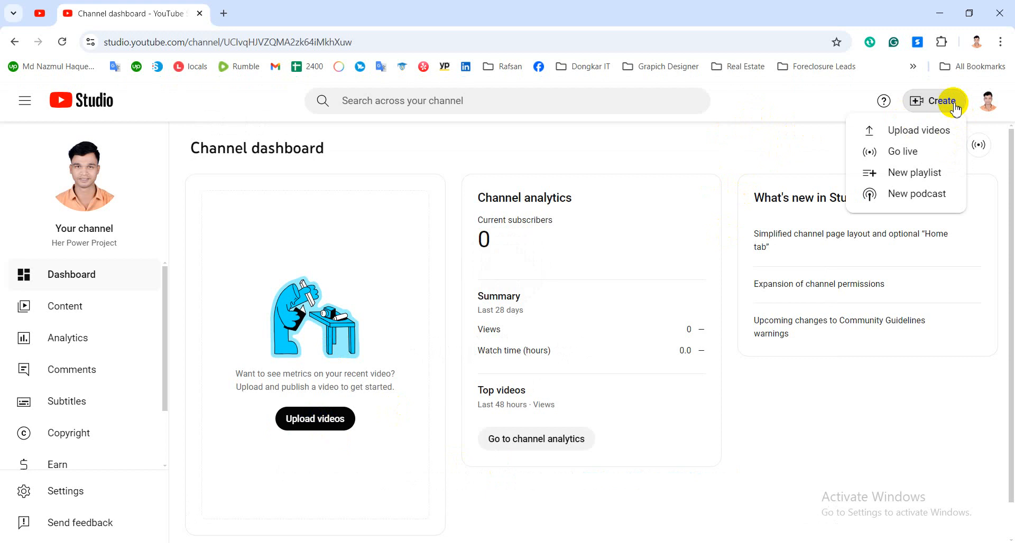
pyautogui.click(916, 138)
# Step: Select the file Video_2024-08-22_112737 from the Desktop and start uploading it
pyautogui.click(510, 391)
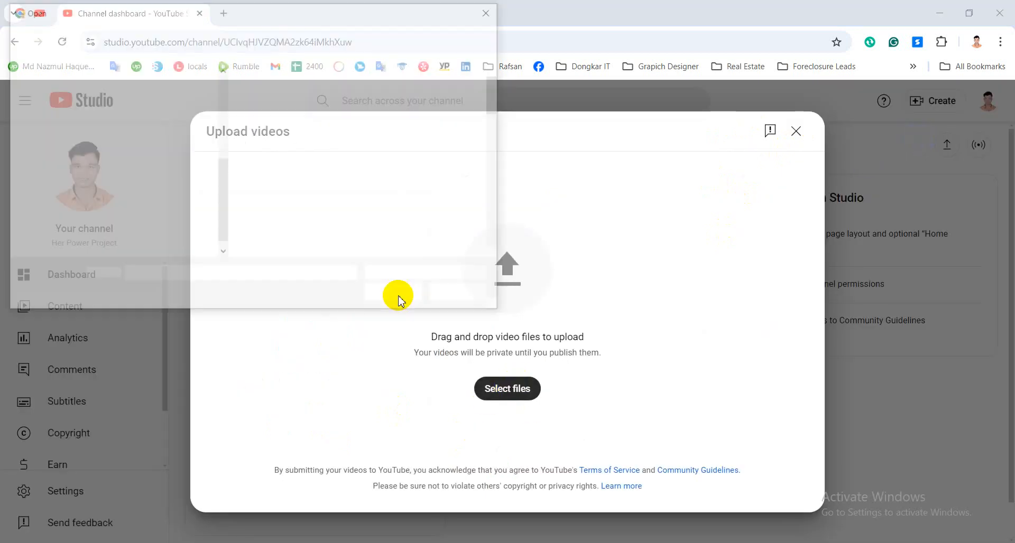
pyautogui.scroll(-5, 301, 226)
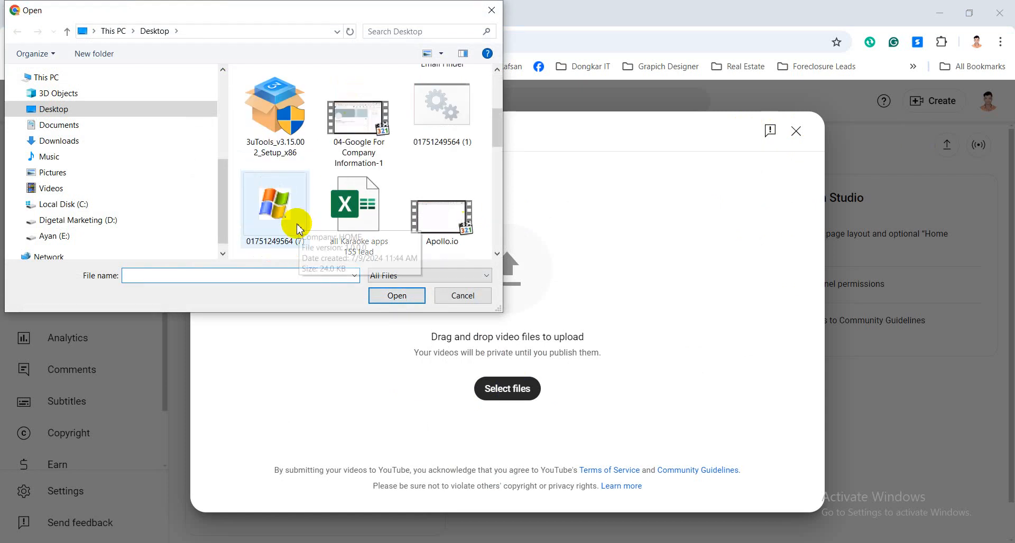
pyautogui.scroll(-5, 304, 233)
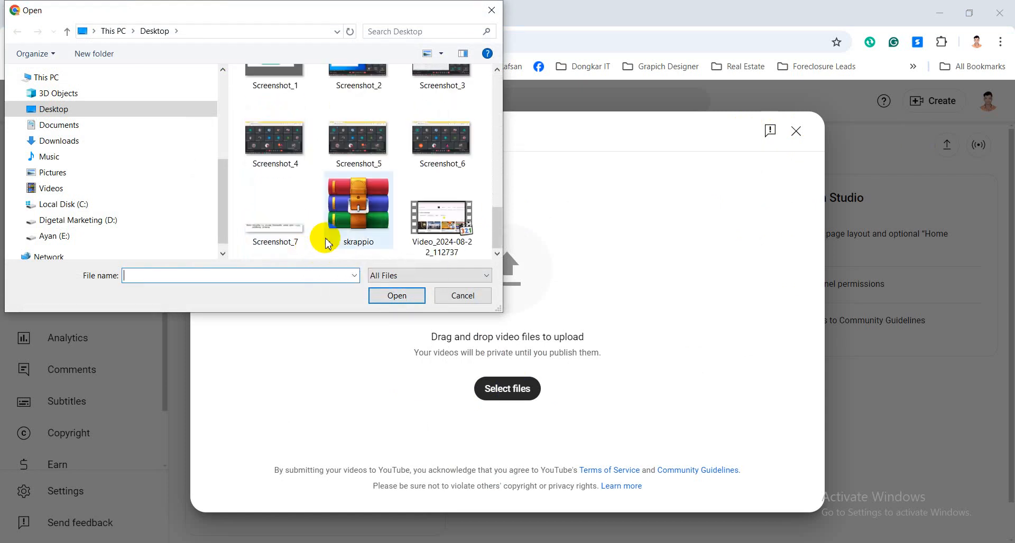
pyautogui.scroll(3, 329, 245)
pyautogui.scroll(6, 331, 244)
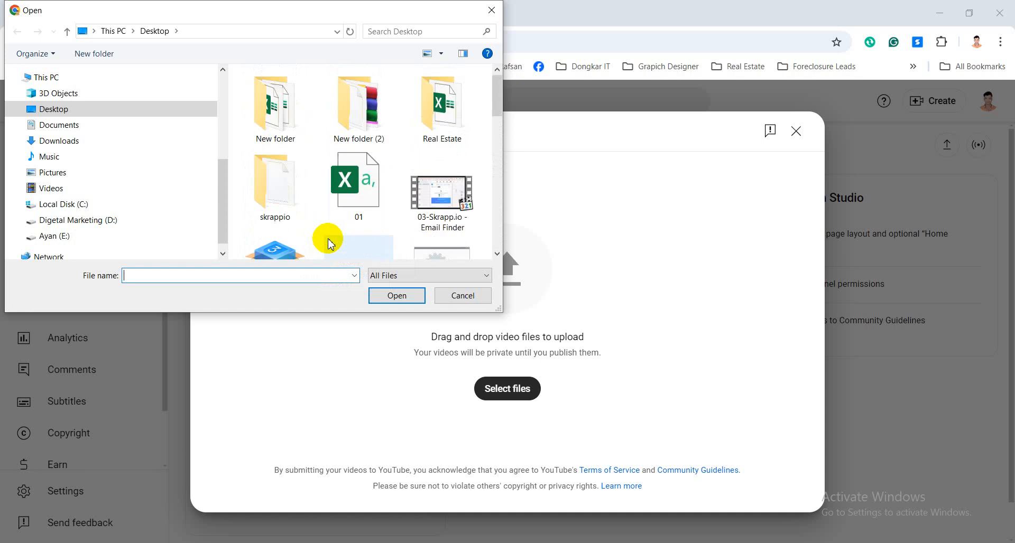
pyautogui.scroll(-4, 331, 244)
pyautogui.scroll(-5, 331, 244)
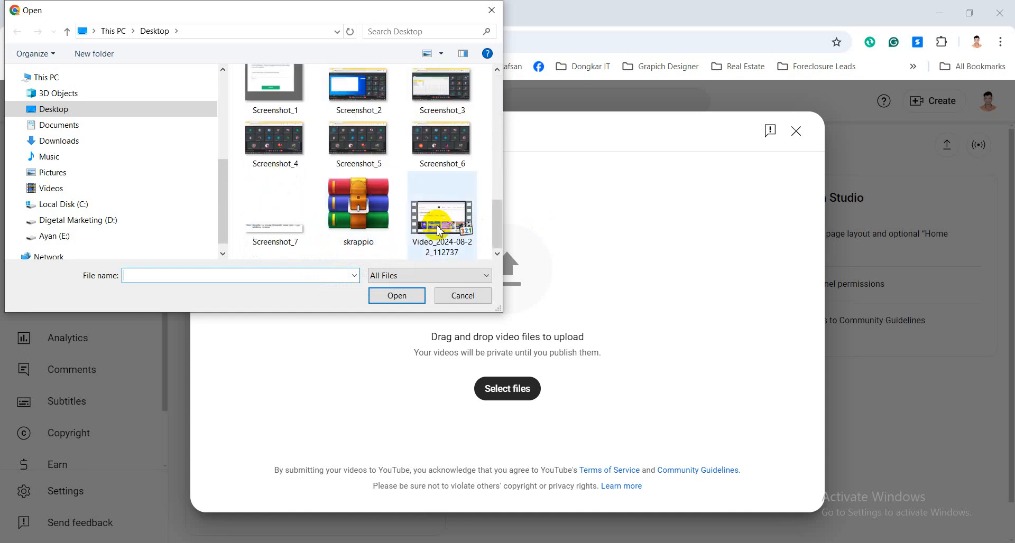
pyautogui.doubleClick(430, 248)
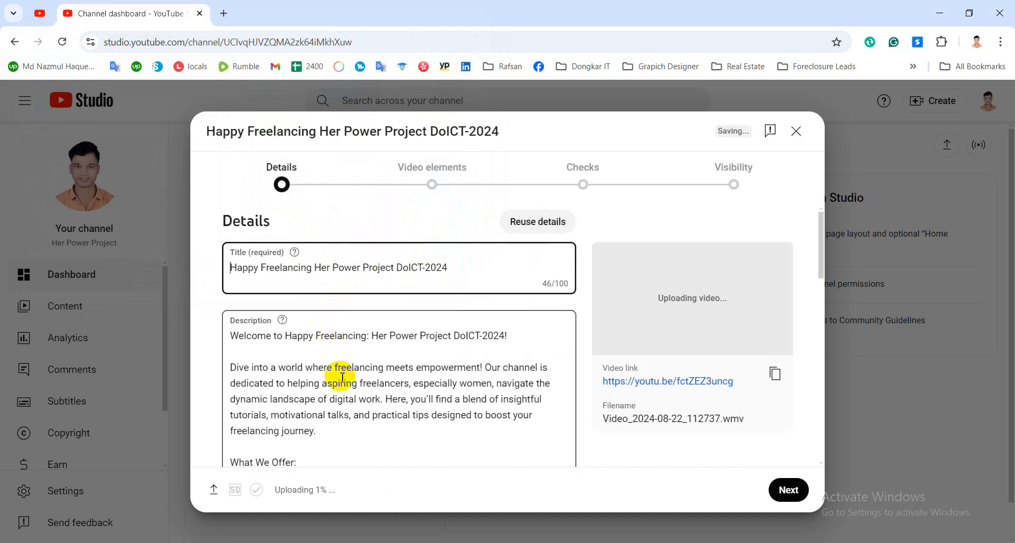
# Step: Dismiss the altered content tip and review the video's title, description, thumbnail, playlist and audience details
pyautogui.scroll(-8, 342, 377)
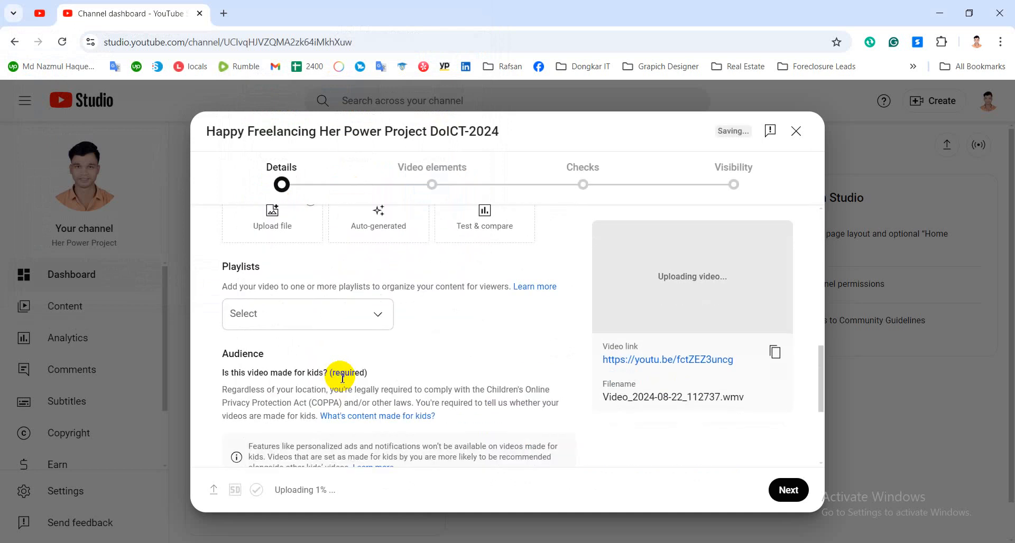
pyautogui.scroll(-4, 343, 378)
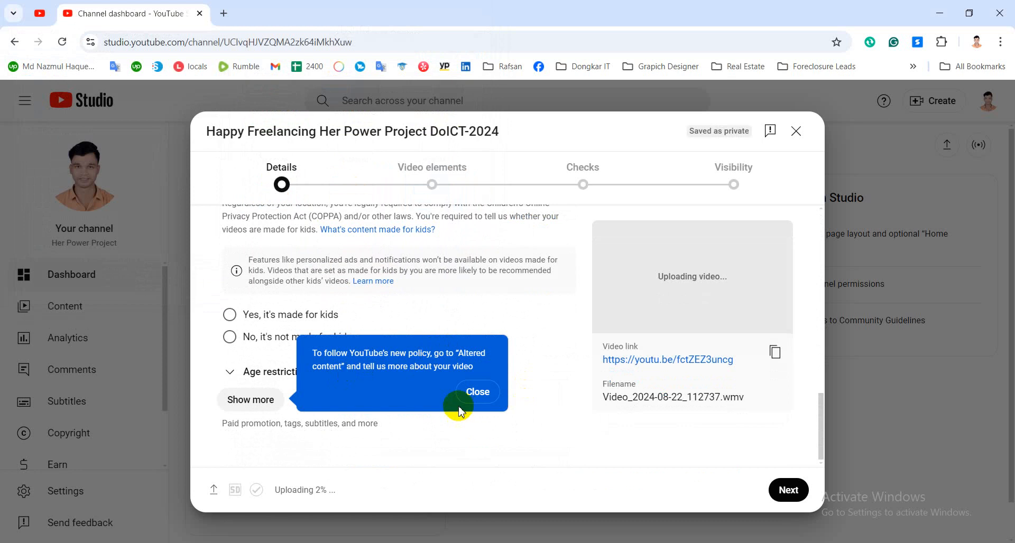
pyautogui.click(468, 391)
pyautogui.scroll(10, 383, 450)
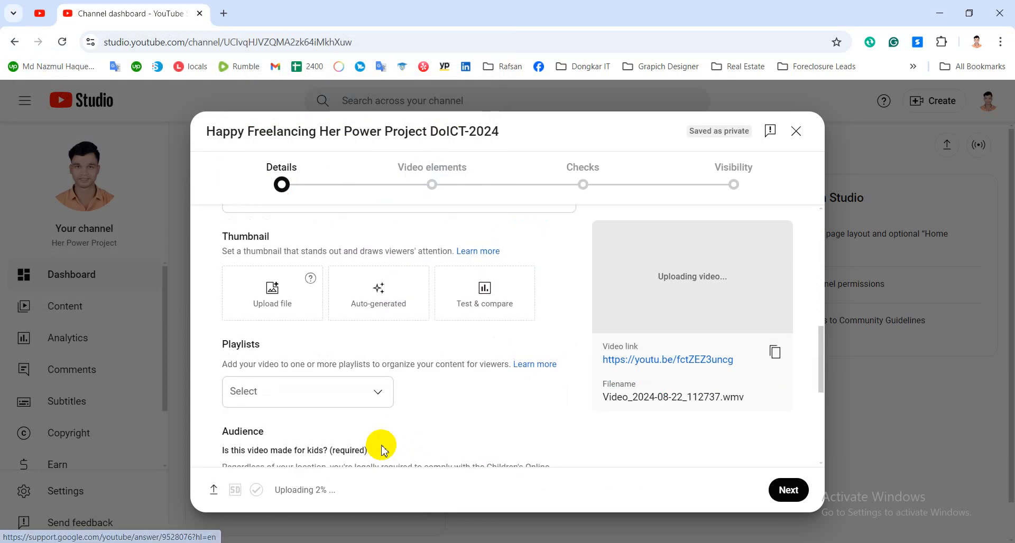
pyautogui.scroll(2, 382, 446)
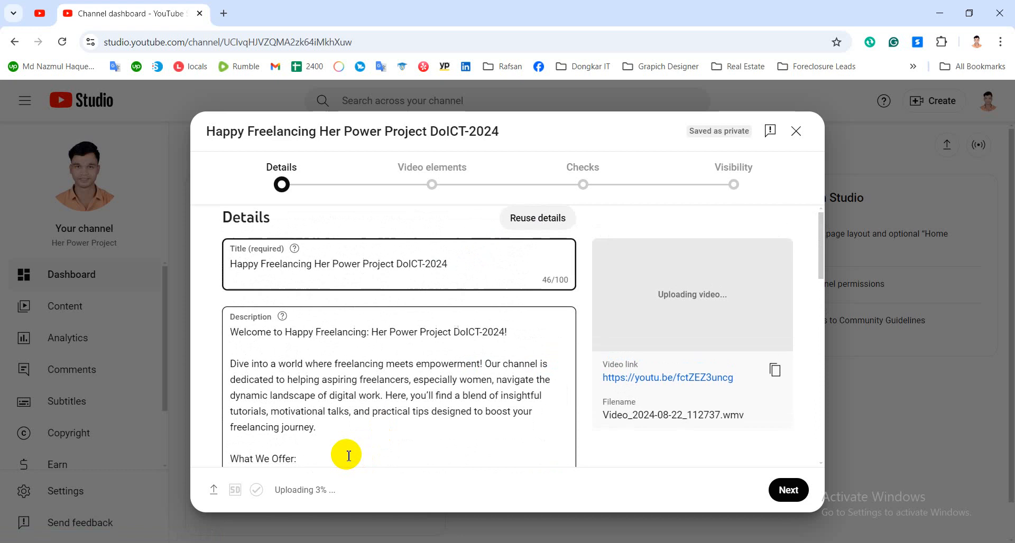
pyautogui.scroll(-4, 348, 456)
pyautogui.scroll(-1, 364, 381)
pyautogui.scroll(-5, 364, 380)
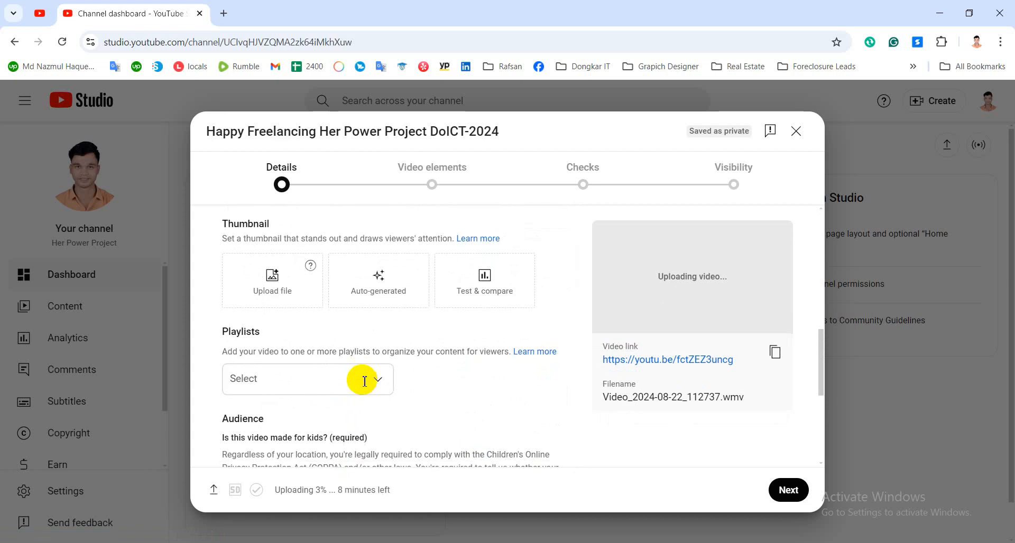
pyautogui.scroll(3, 336, 399)
pyautogui.scroll(-2, 348, 393)
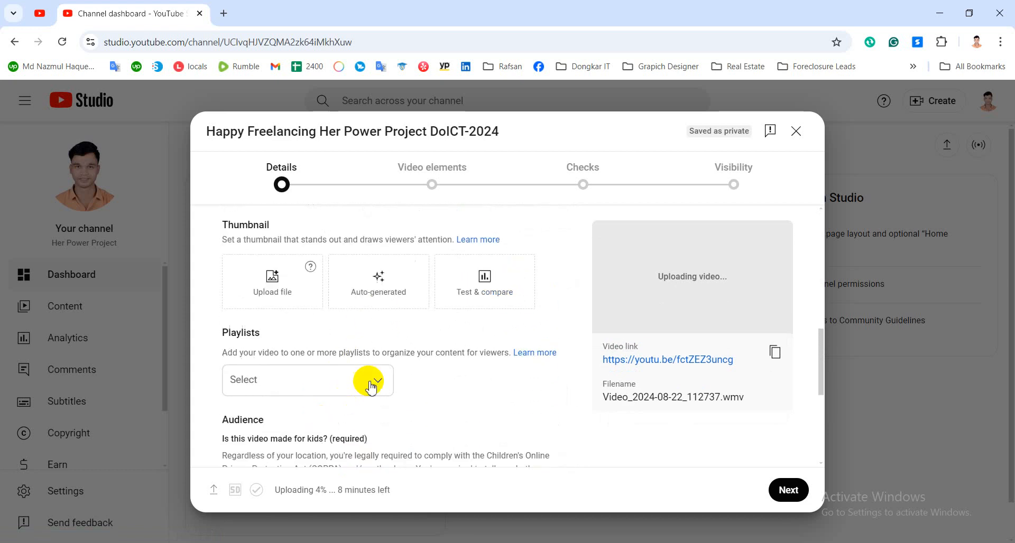
pyautogui.scroll(4, 374, 385)
pyautogui.scroll(5, 374, 378)
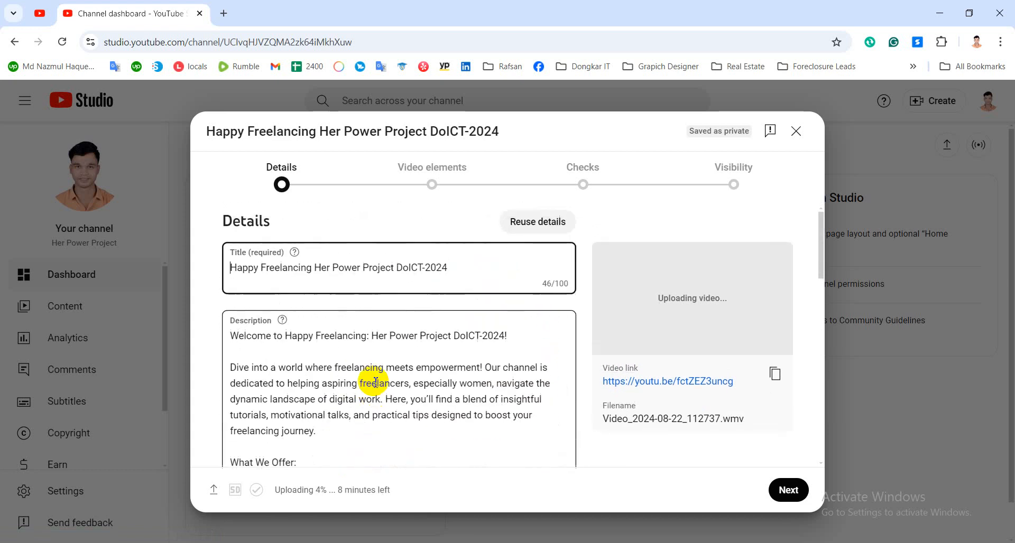
# Step: Examine which details can be reused from the previous Happy Freelancing video, and go back without applying them
pyautogui.moveTo(483, 272); pyautogui.dragTo(150, 262)
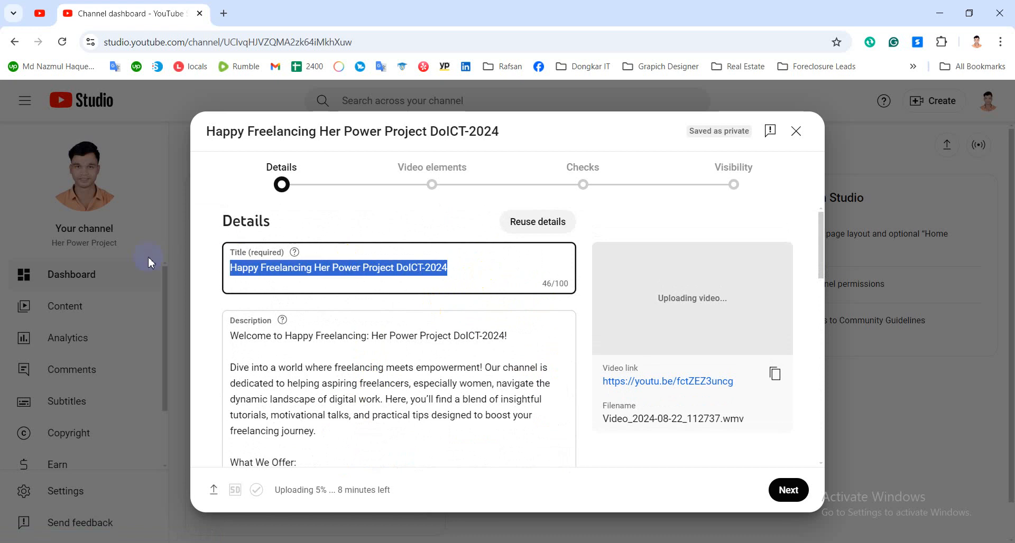
pyautogui.click(541, 229)
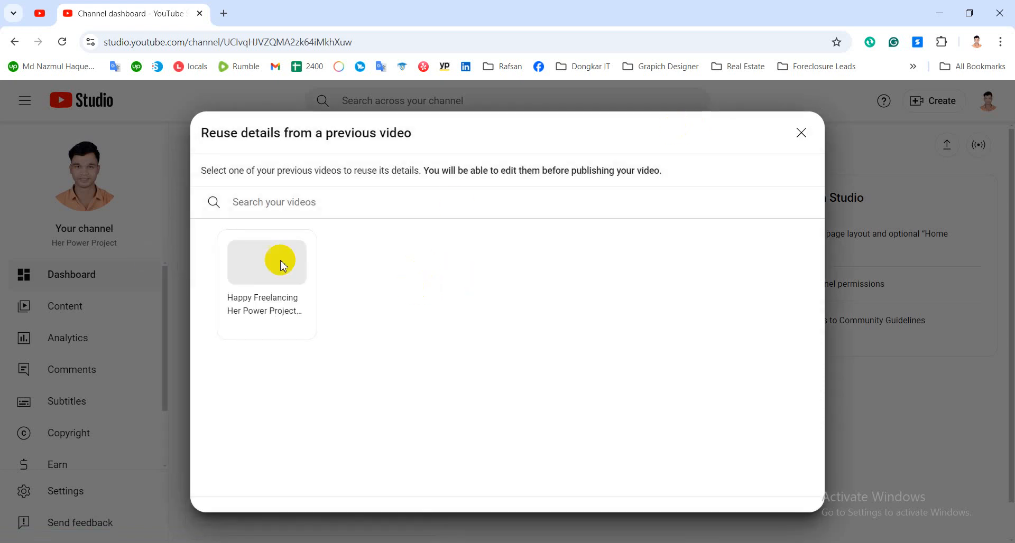
pyautogui.click(242, 284)
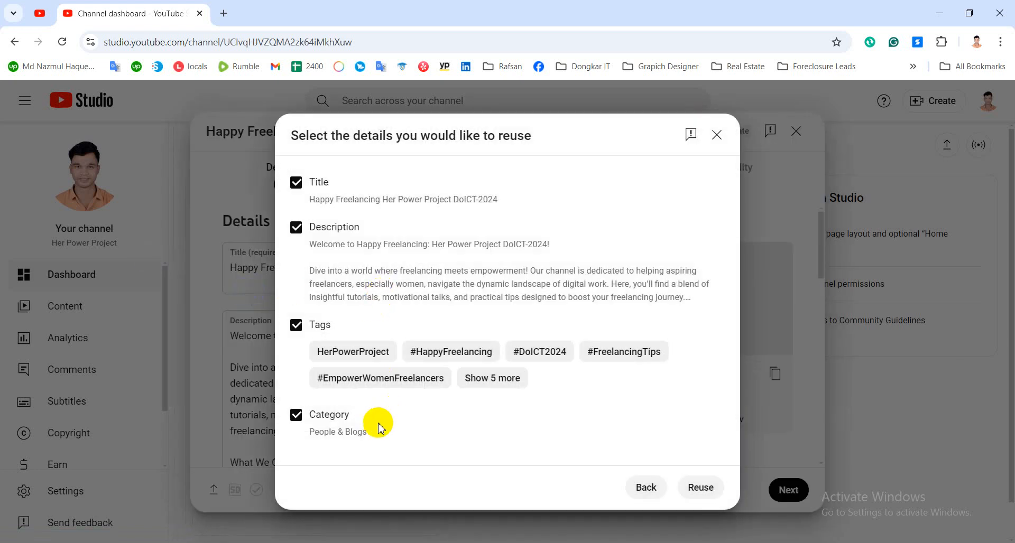
pyautogui.click(647, 488)
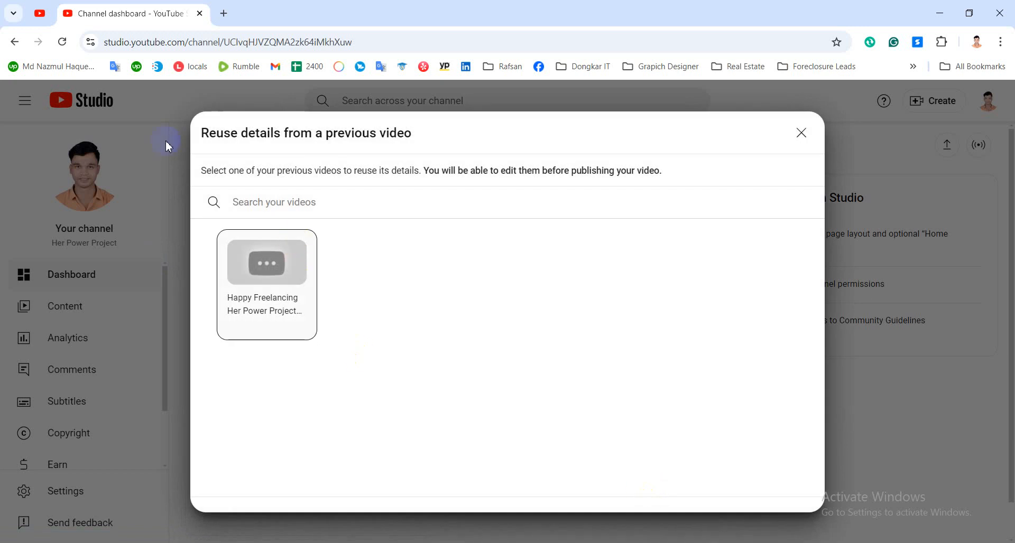
pyautogui.click(800, 133)
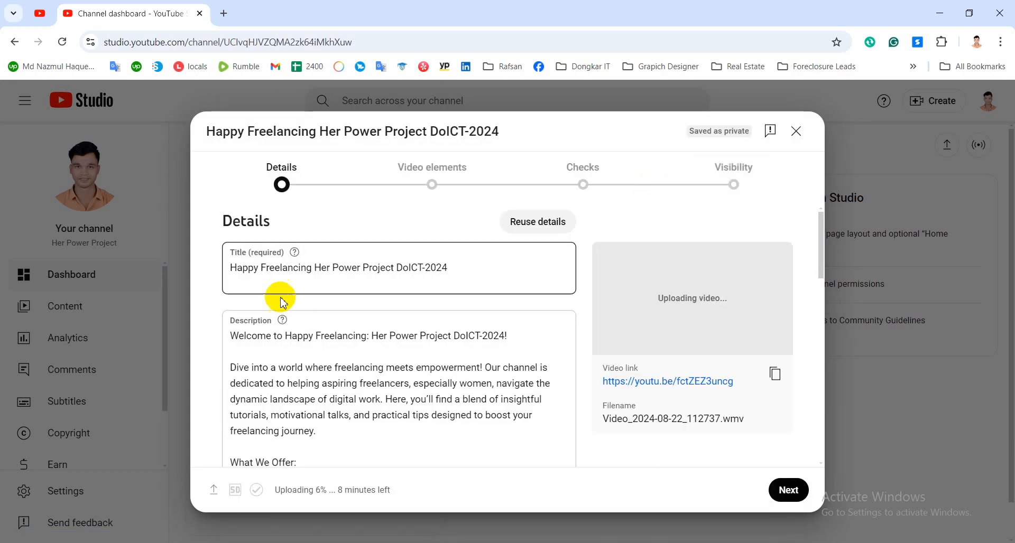
pyautogui.tripleClick(492, 271)
pyautogui.click(483, 264)
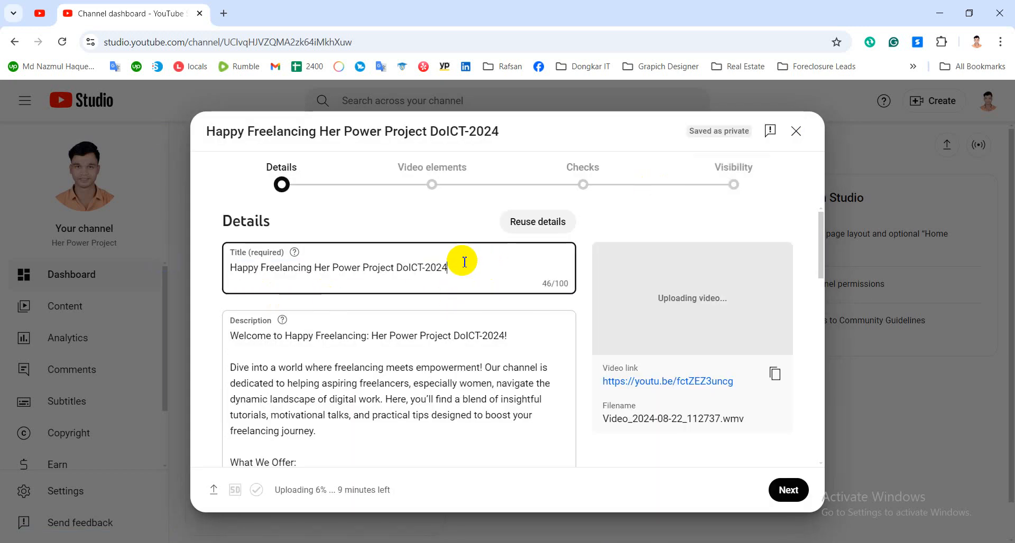
pyautogui.scroll(-2, 428, 249)
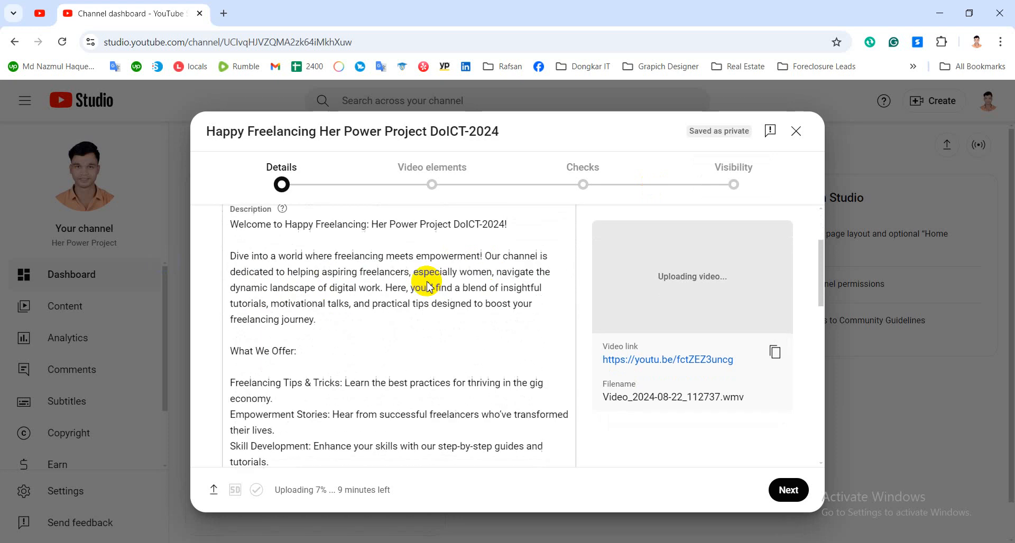
pyautogui.scroll(2, 429, 264)
pyautogui.scroll(1, 433, 316)
pyautogui.moveTo(468, 274); pyautogui.dragTo(199, 256)
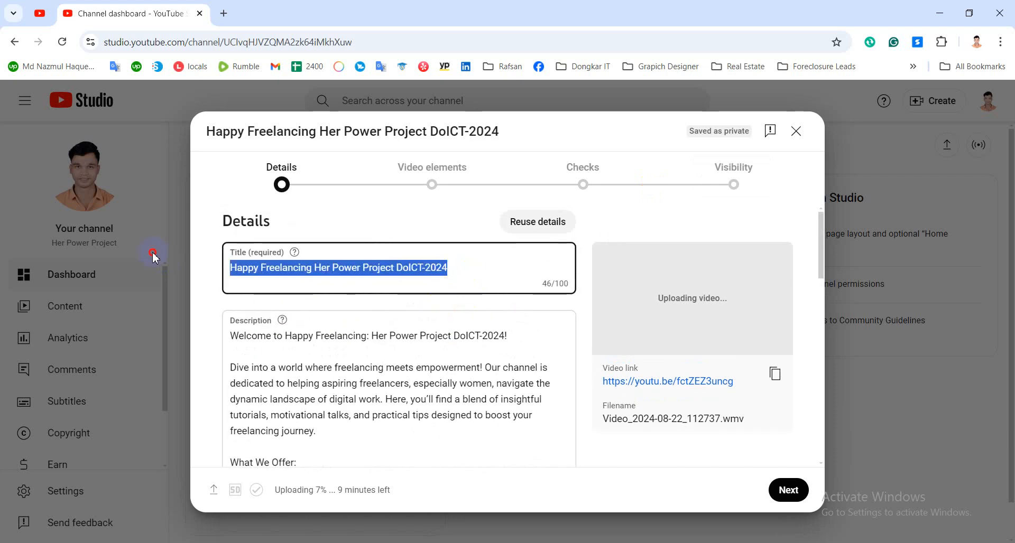
pyautogui.click(409, 268)
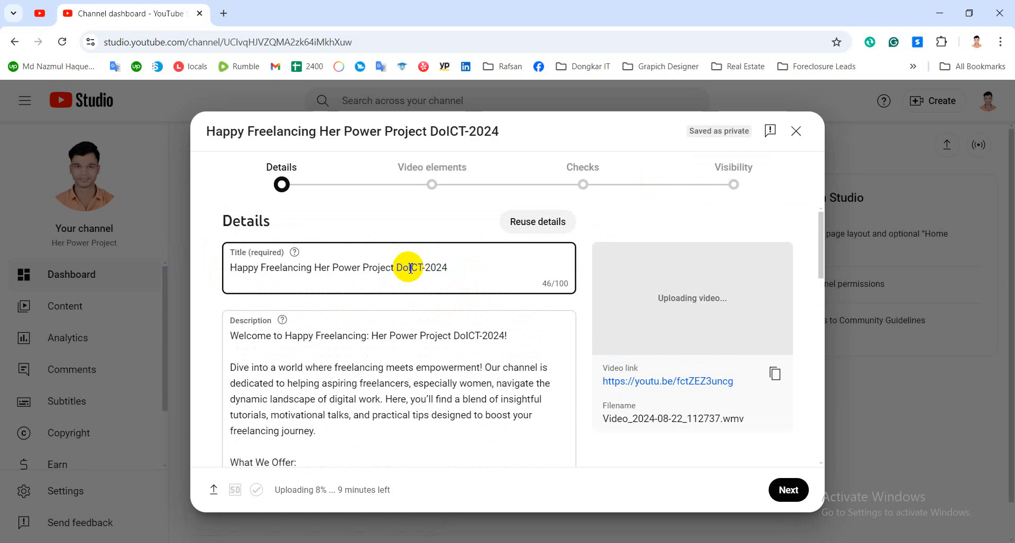
# Step: Replace the video's default title with "HPP_Faiverr Account Create", using the spelling suggestion "Create" for the last word
pyautogui.moveTo(471, 269); pyautogui.dragTo(202, 280)
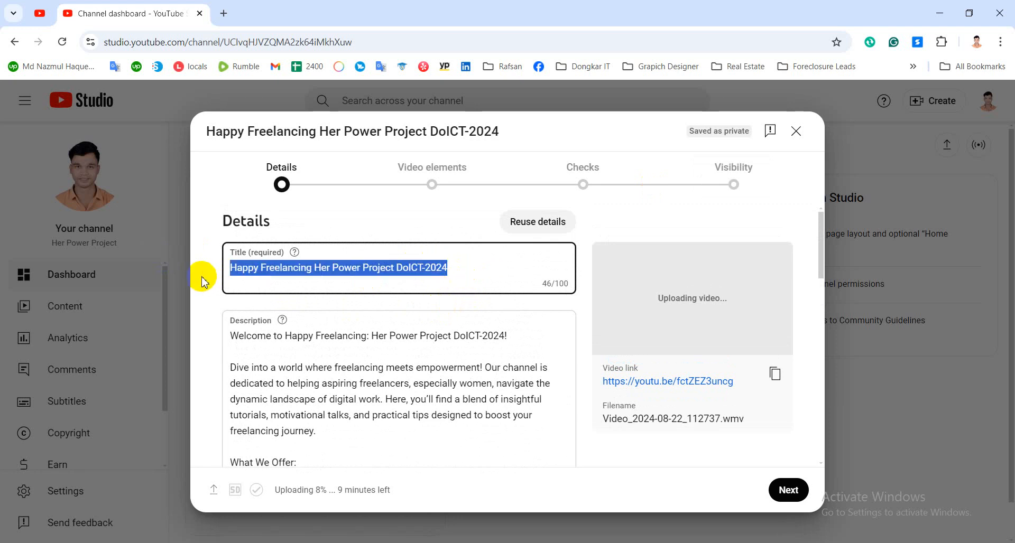
pyautogui.press('BackSpace')
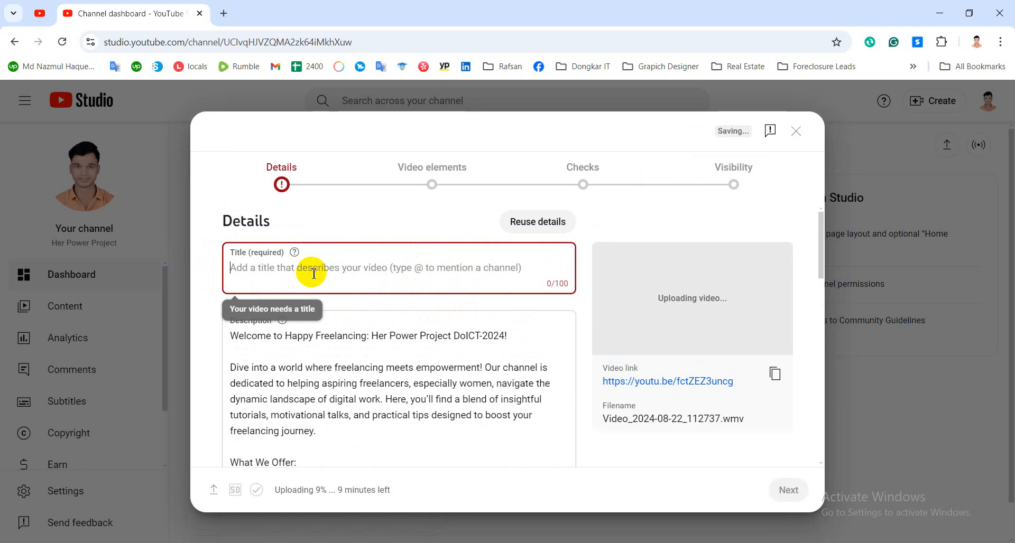
pyautogui.write('10')
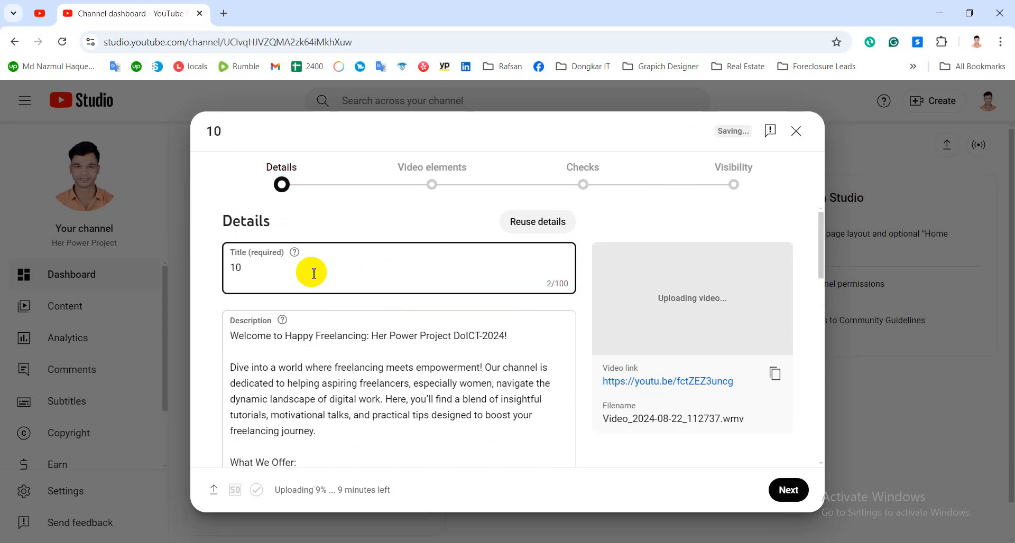
pyautogui.write('- C')
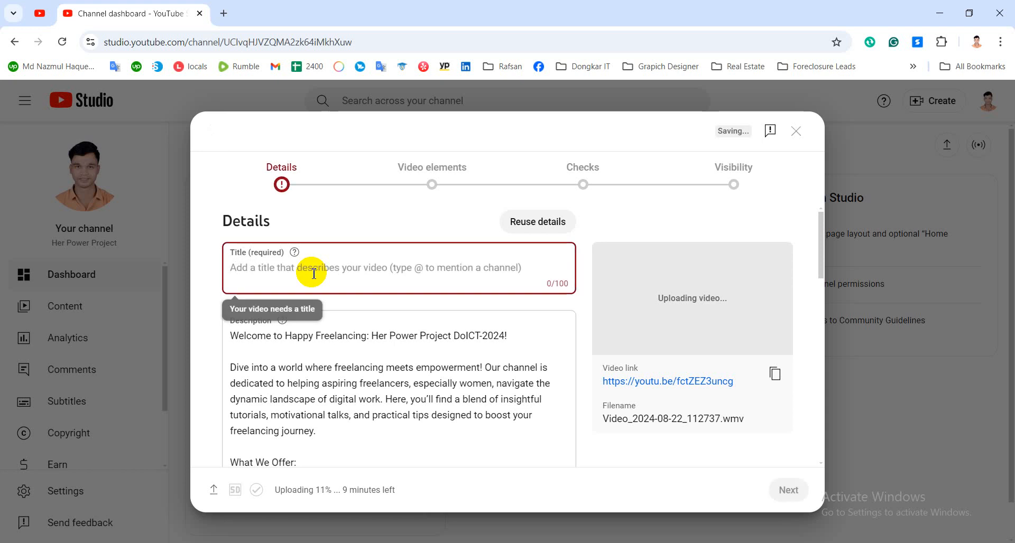
pyautogui.write('HPP_F')
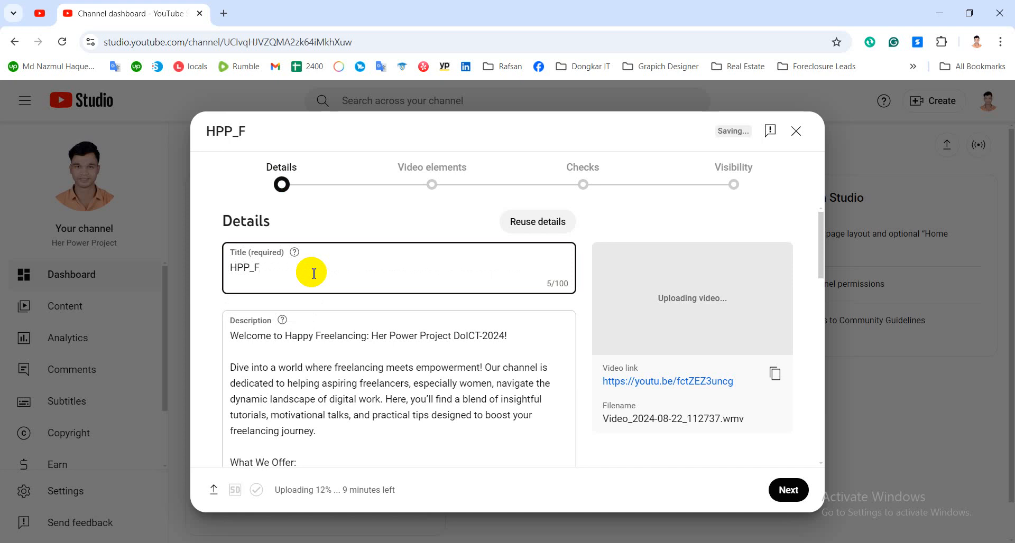
pyautogui.write('aiverr ')
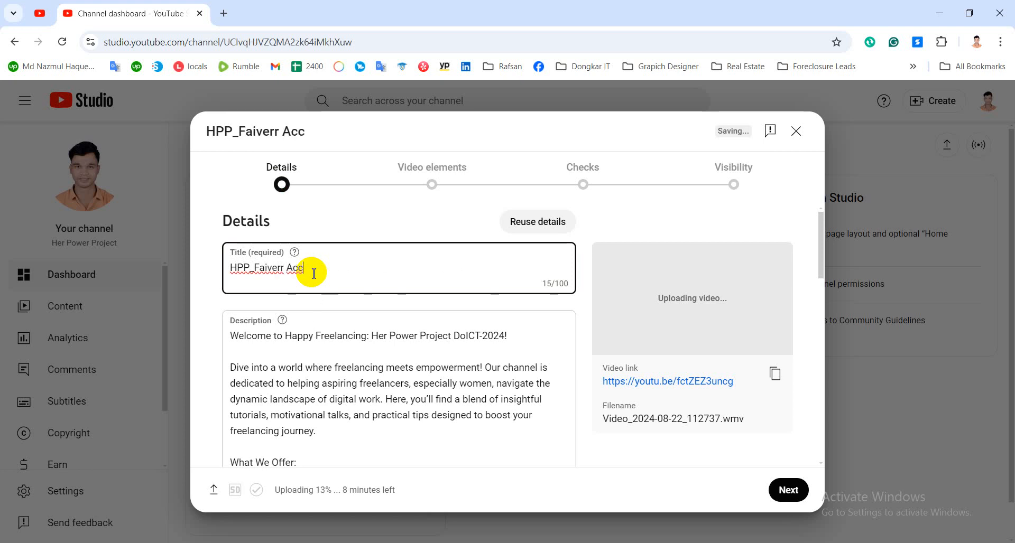
pyautogui.write('Account Cre')
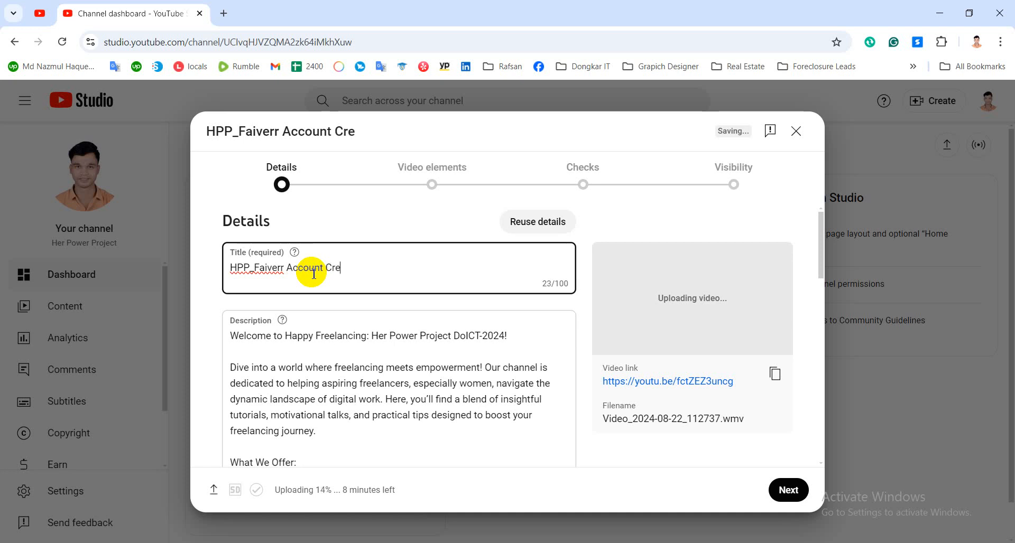
pyautogui.write('aeat')
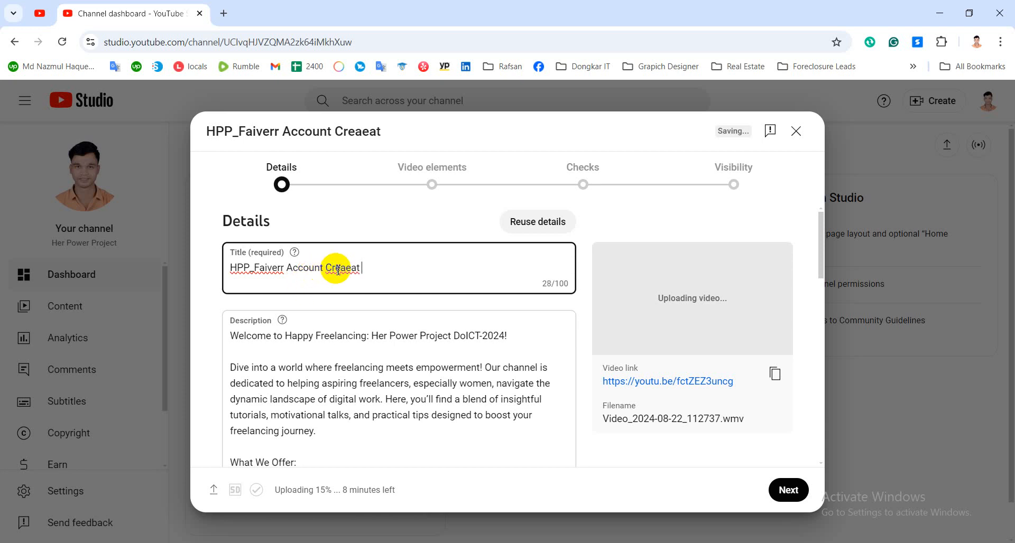
pyautogui.rightClick(336, 268)
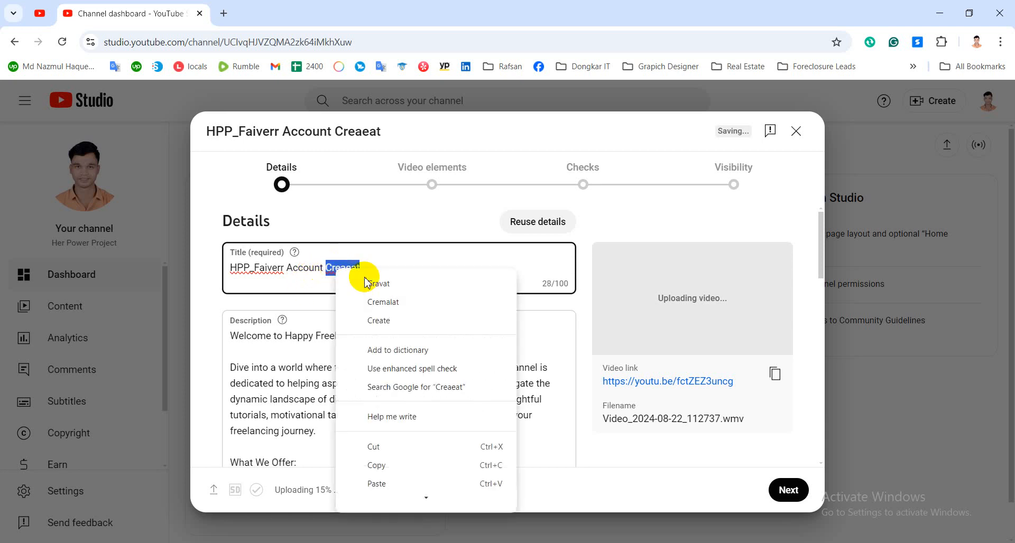
pyautogui.click(376, 320)
# Step: Insert a space between "HPP_" and "Faiverr" in the video title
pyautogui.rightClick(272, 270)
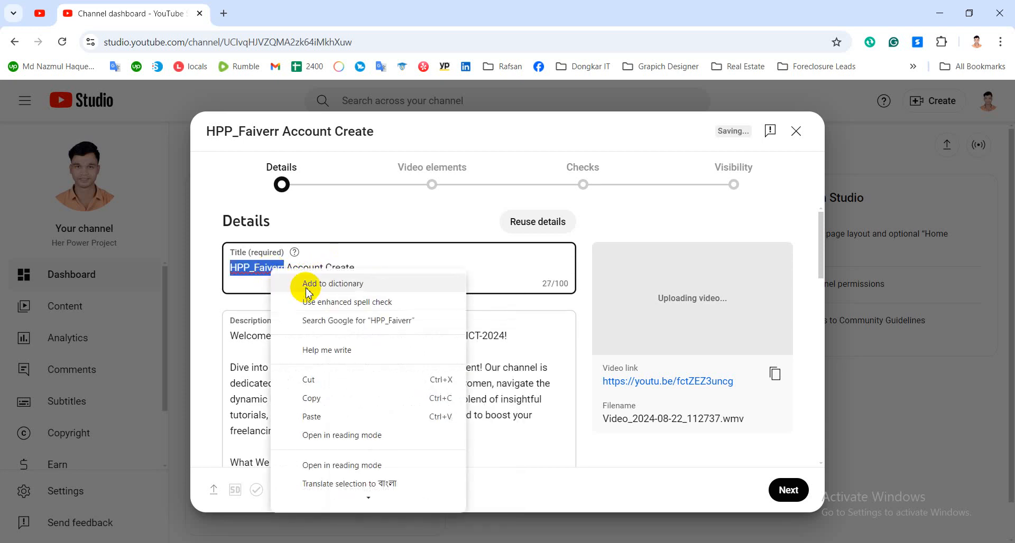
pyautogui.click(256, 269)
pyautogui.click(255, 269)
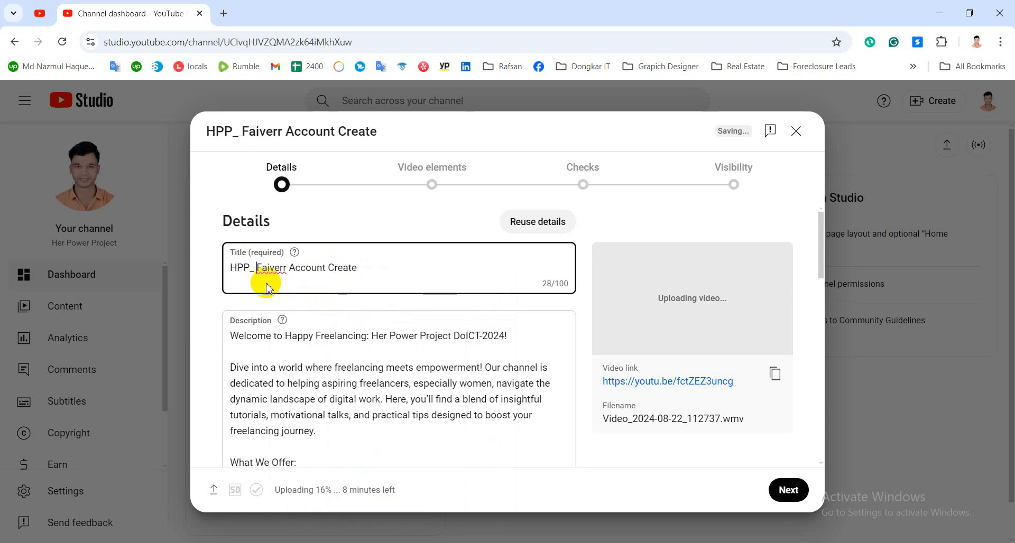
# Step: Replace the misspelled word "Faiverr" in the video title with the spelling suggestion "Favier"
pyautogui.rightClick(275, 272)
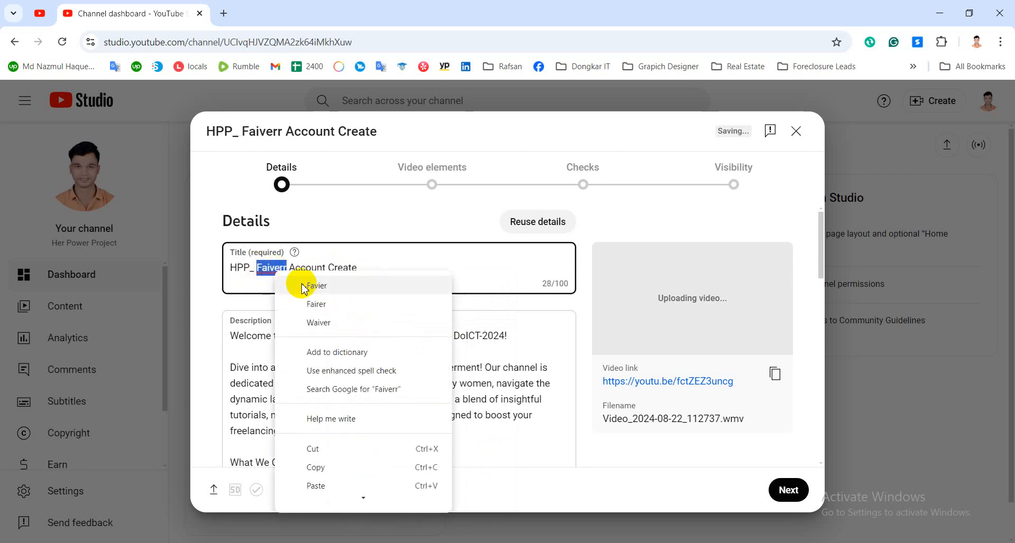
pyautogui.click(312, 286)
pyautogui.click(256, 267)
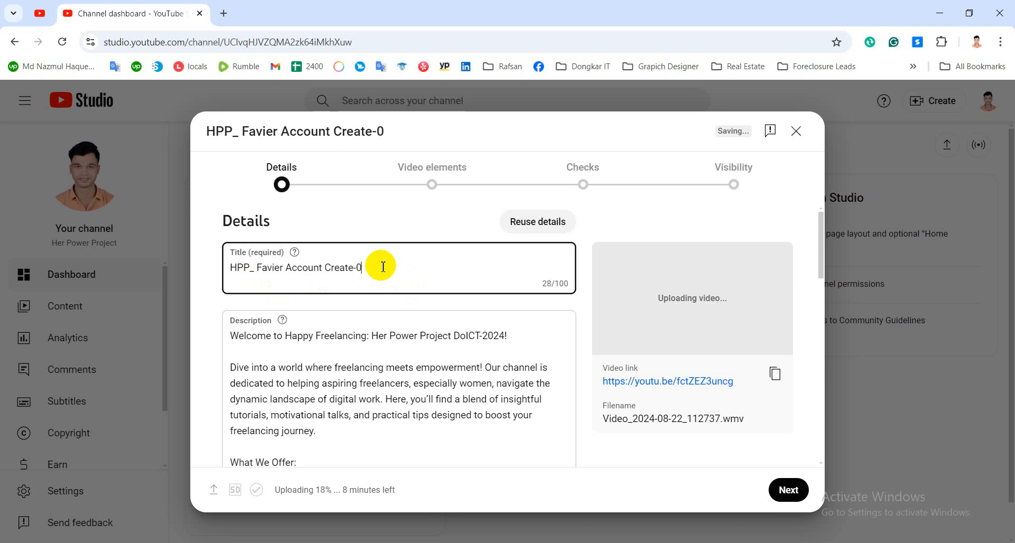
# Step: Append "-01_Class-44" to the video title so that it reads "HPP_ Favier Account Create-01_Class-44"
pyautogui.write('_C')
pyautogui.press('BackSpace')
pyautogui.press('BackSpace')
pyautogui.press('BackSpace')
pyautogui.write('-44')
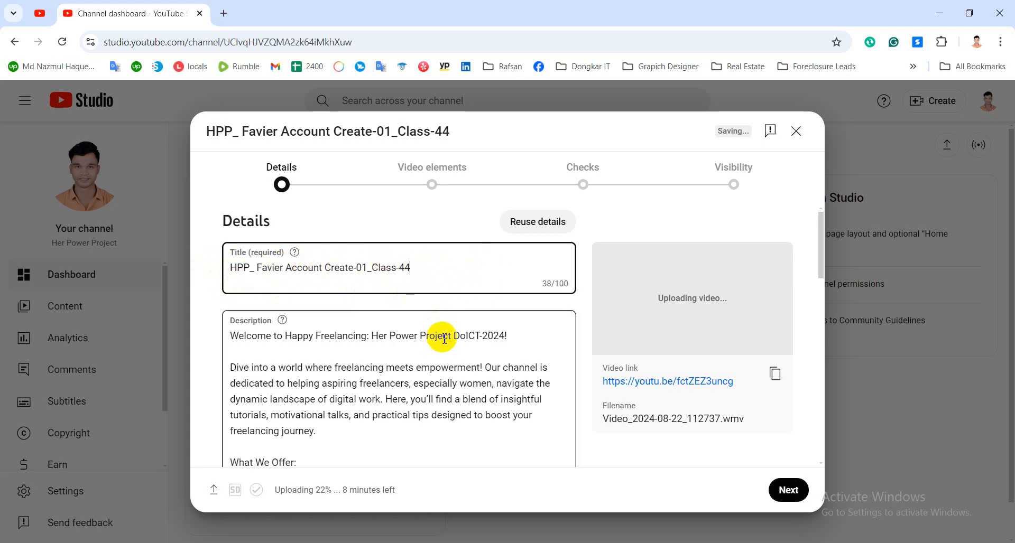
# Step: Review the video's prefilled description and the remaining details down to the audience and age restriction options
pyautogui.scroll(-2, 423, 307)
pyautogui.scroll(2, 439, 269)
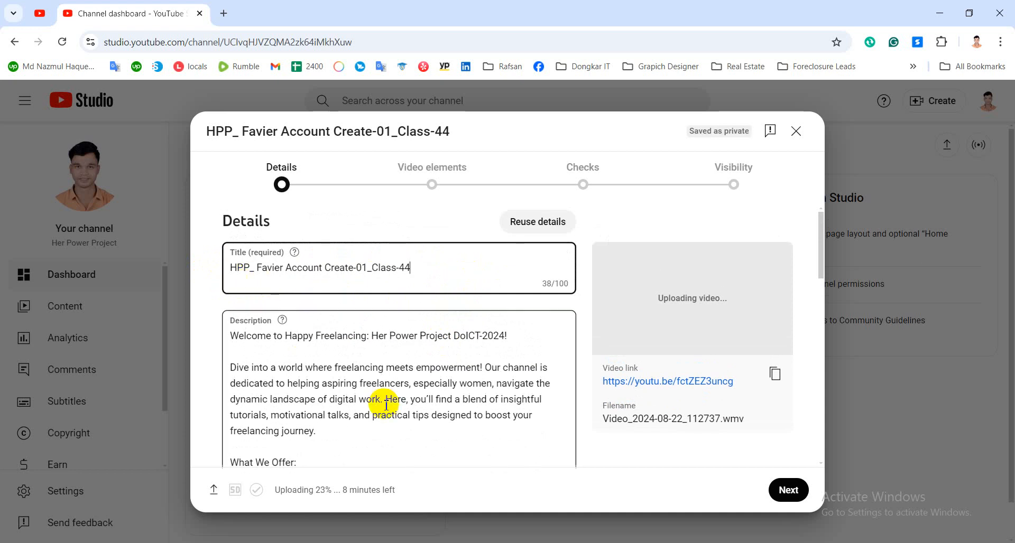
pyautogui.scroll(-5, 386, 406)
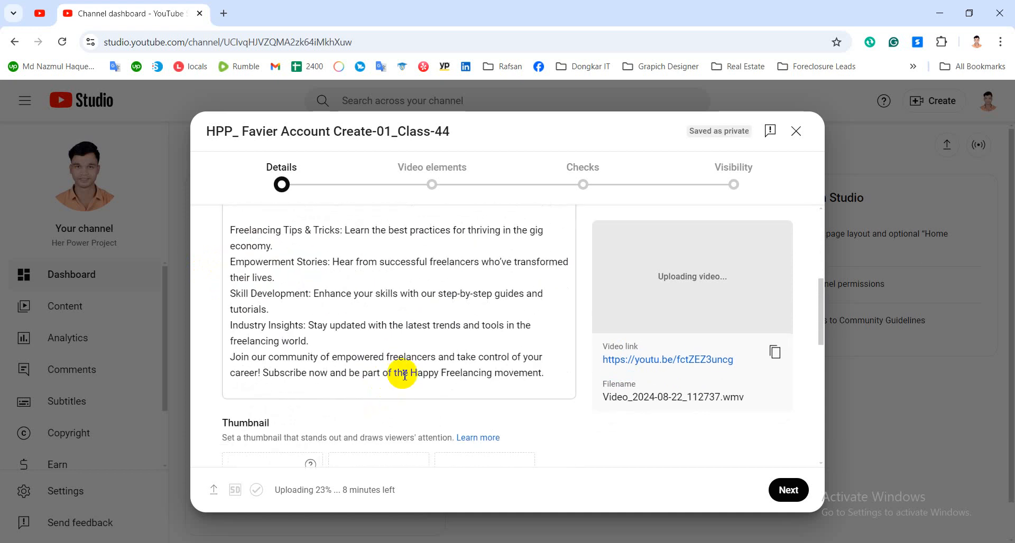
pyautogui.scroll(4, 418, 370)
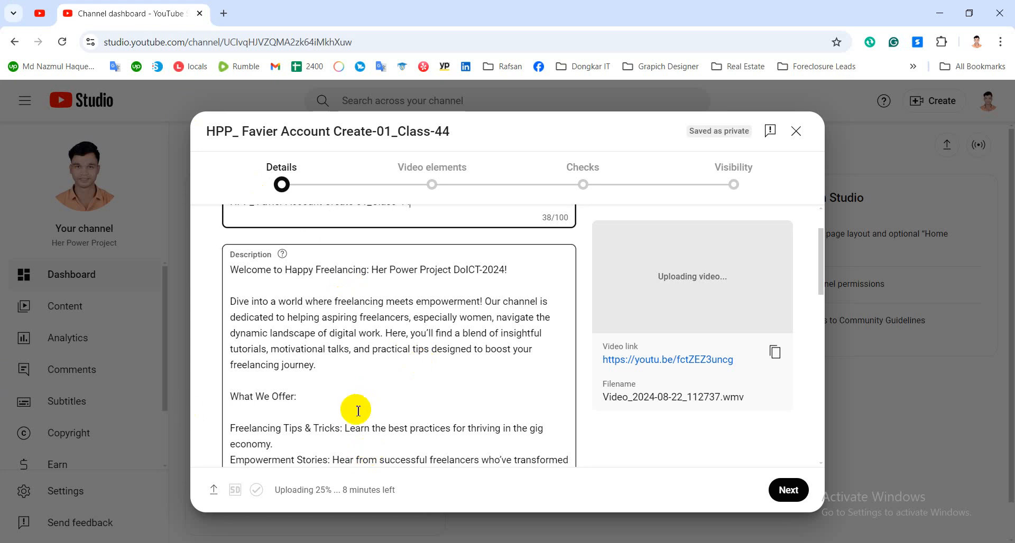
pyautogui.scroll(-3, 358, 411)
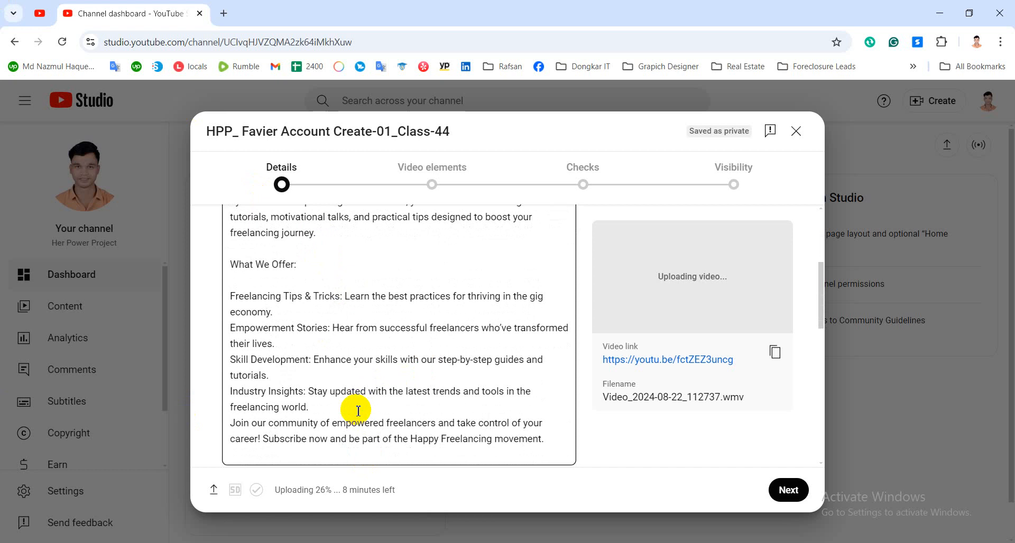
pyautogui.scroll(4, 357, 410)
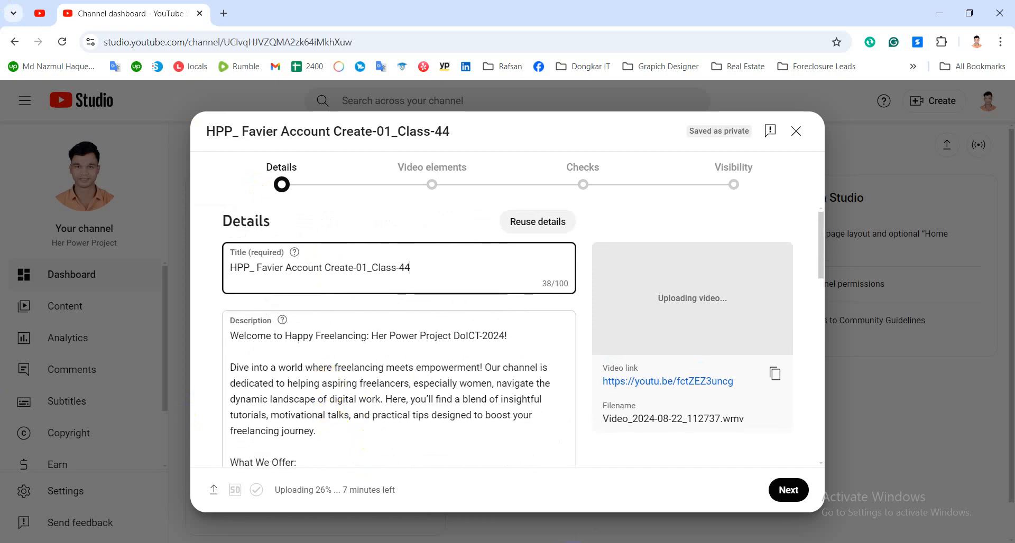
pyautogui.click(403, 366)
pyautogui.scroll(-5, 351, 424)
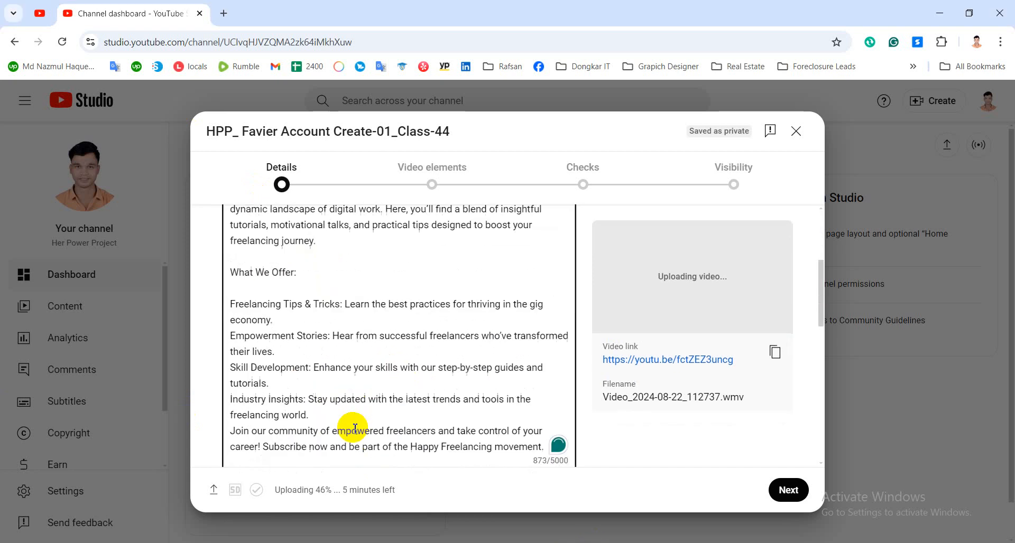
pyautogui.scroll(-6, 356, 414)
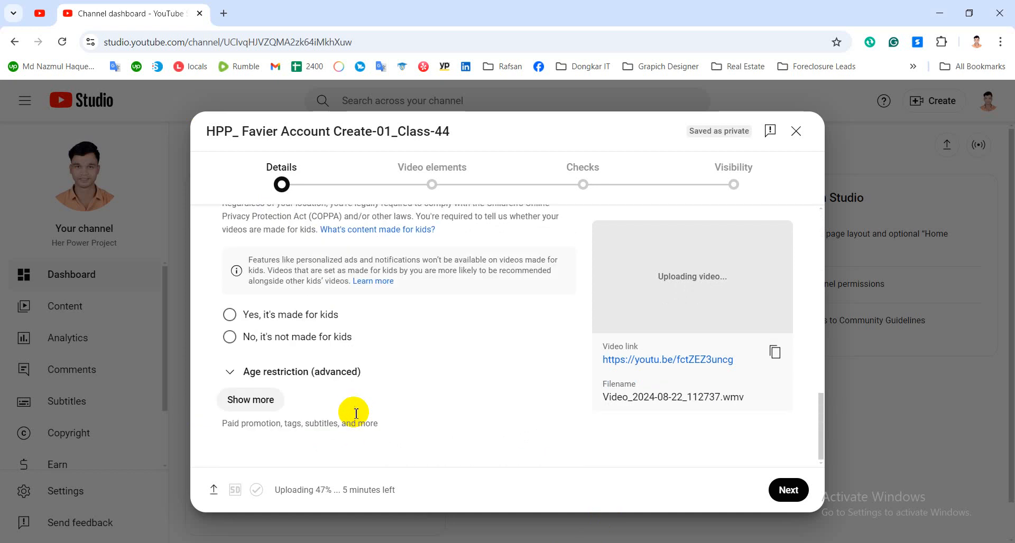
pyautogui.scroll(10, 355, 413)
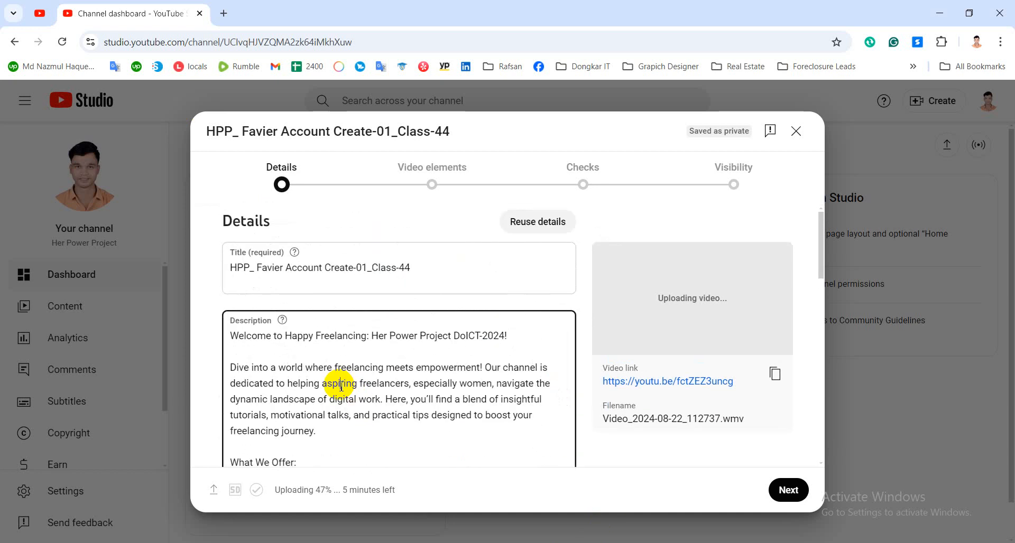
pyautogui.scroll(-1, 332, 423)
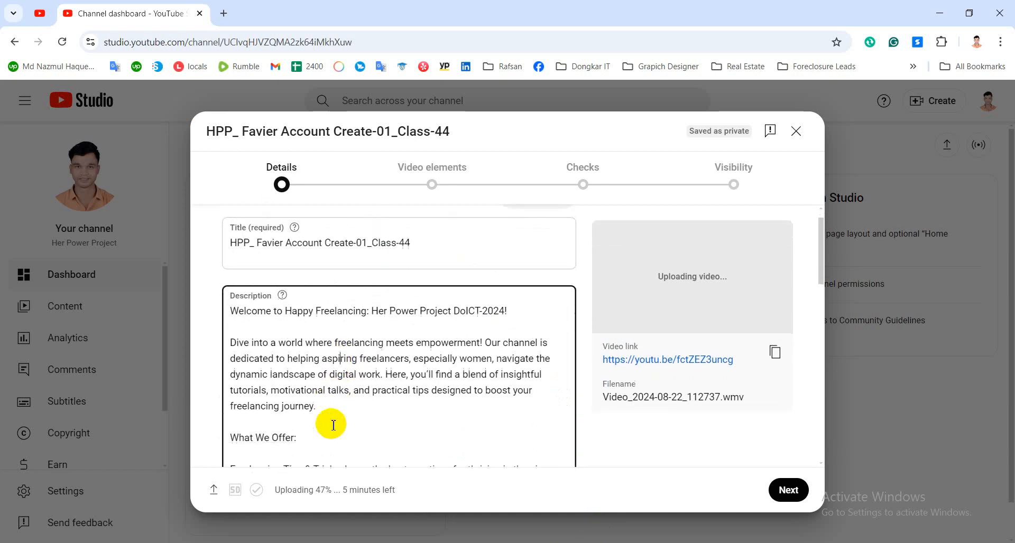
pyautogui.scroll(-3, 333, 426)
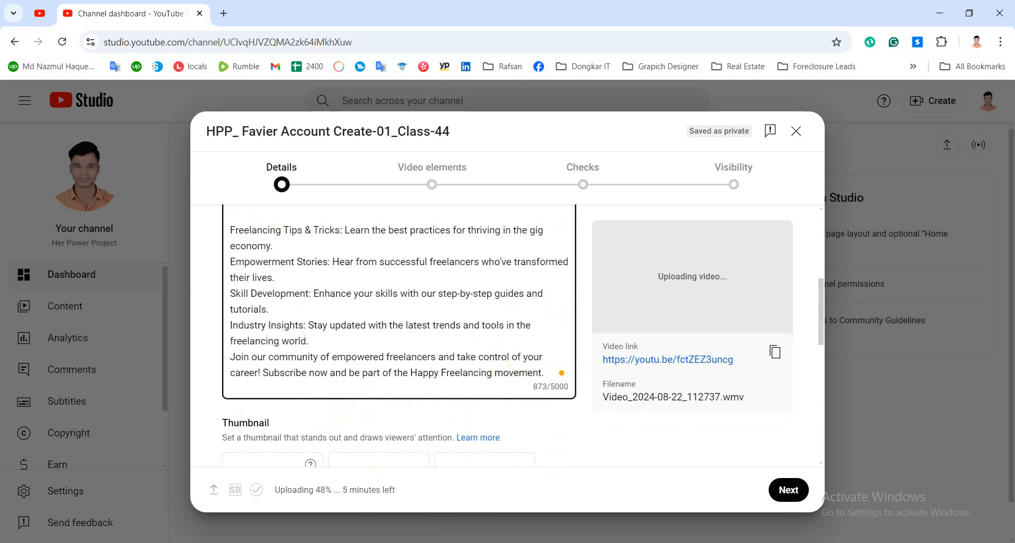
# Step: Switch to the ChatGPT page in the other Chrome window and copy the hashtags from #HappyFreelancing through #WorkFromAnywhere
pyautogui.click(376, 542)
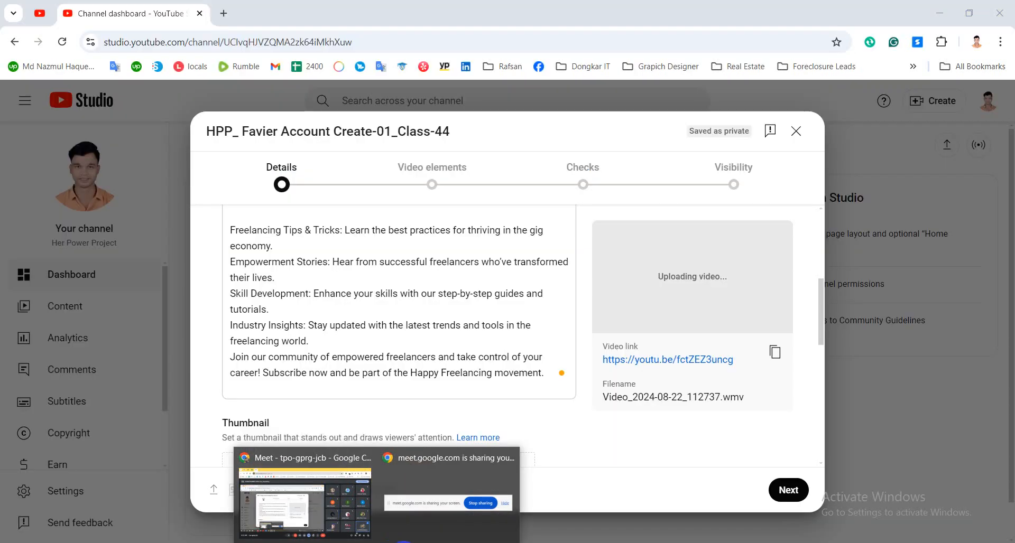
pyautogui.click(403, 542)
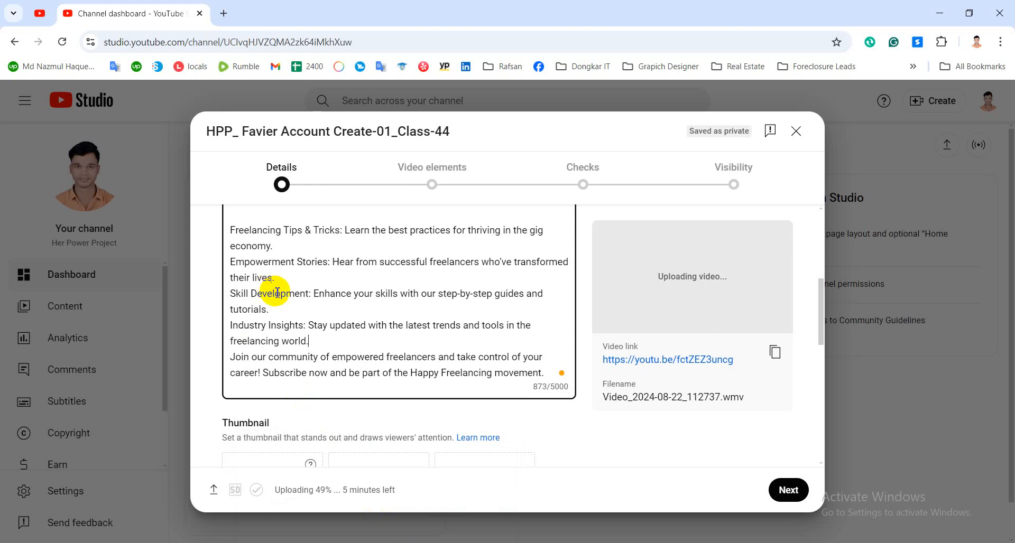
pyautogui.click(377, 542)
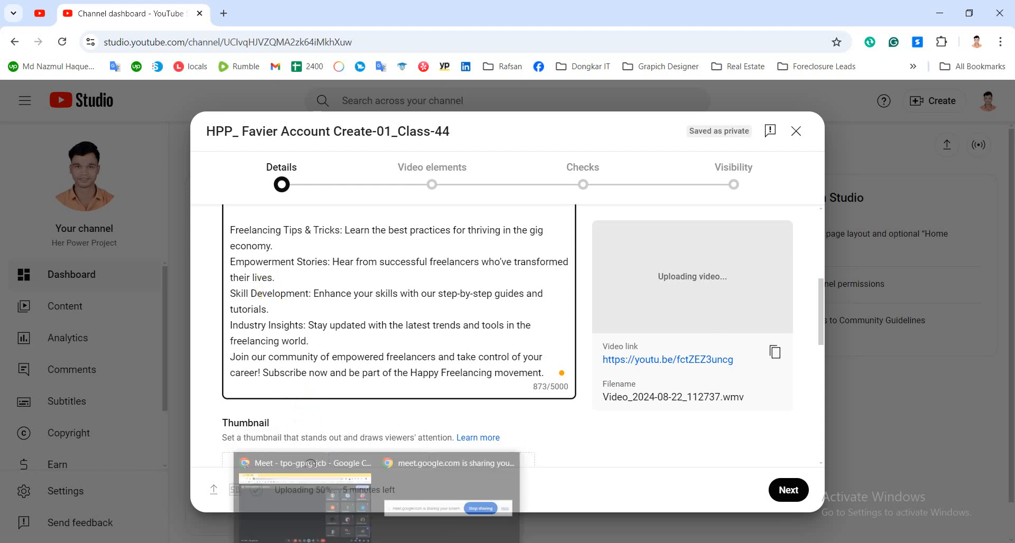
pyautogui.click(304, 496)
pyautogui.click(36, 13)
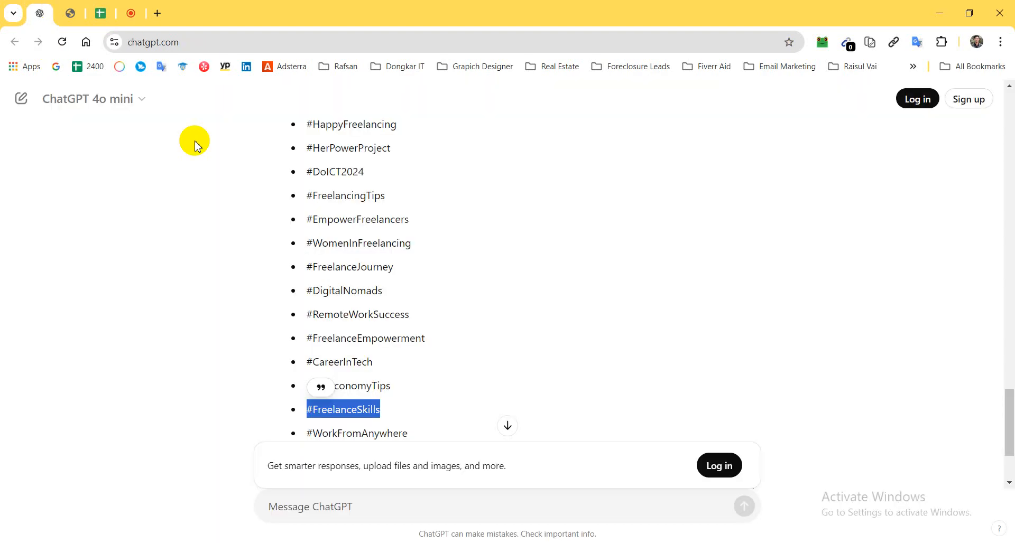
pyautogui.moveTo(418, 439); pyautogui.dragTo(302, 120)
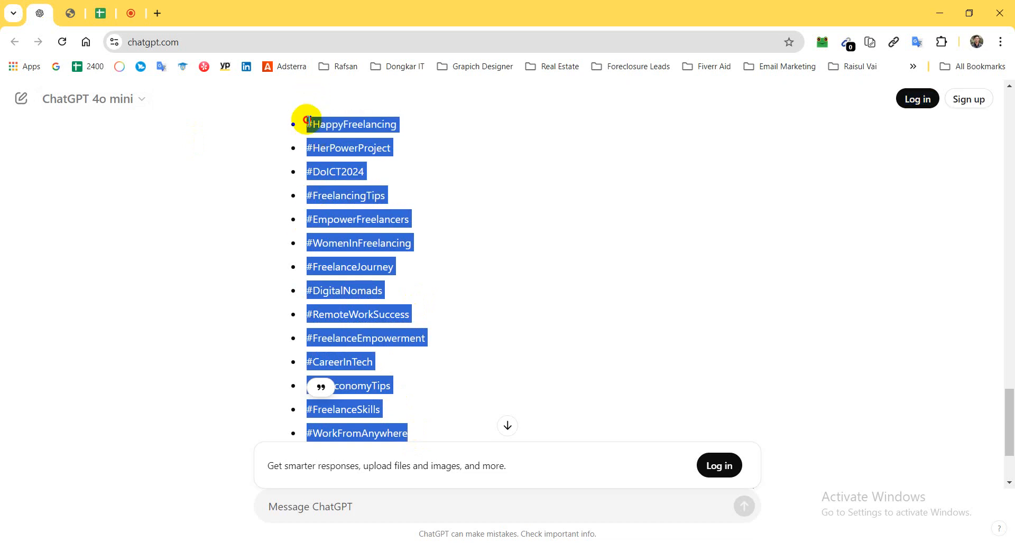
pyautogui.rightClick(329, 128)
pyautogui.click(346, 147)
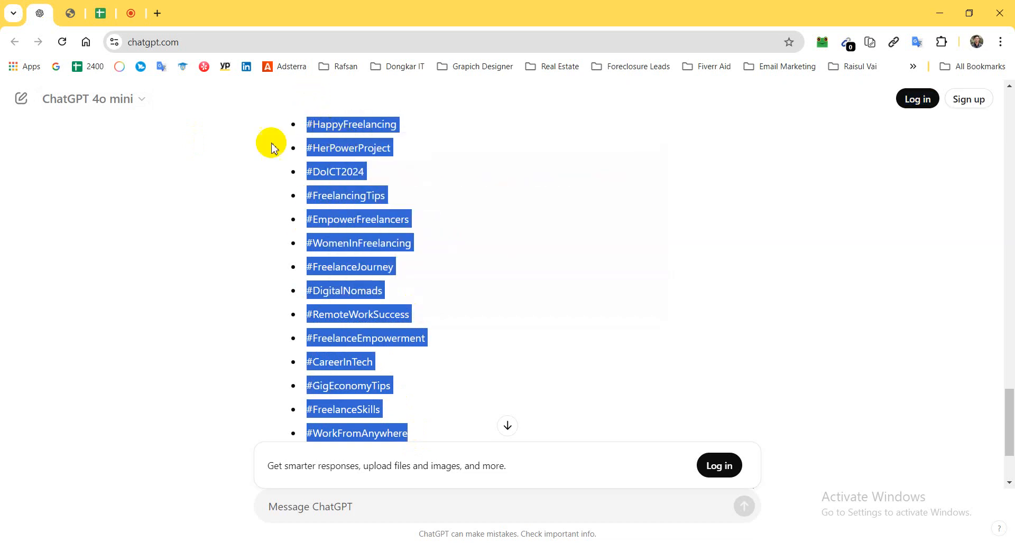
# Step: Return to YouTube Studio and paste the copied hashtags on a new line at the end of the video description
pyautogui.click(368, 508)
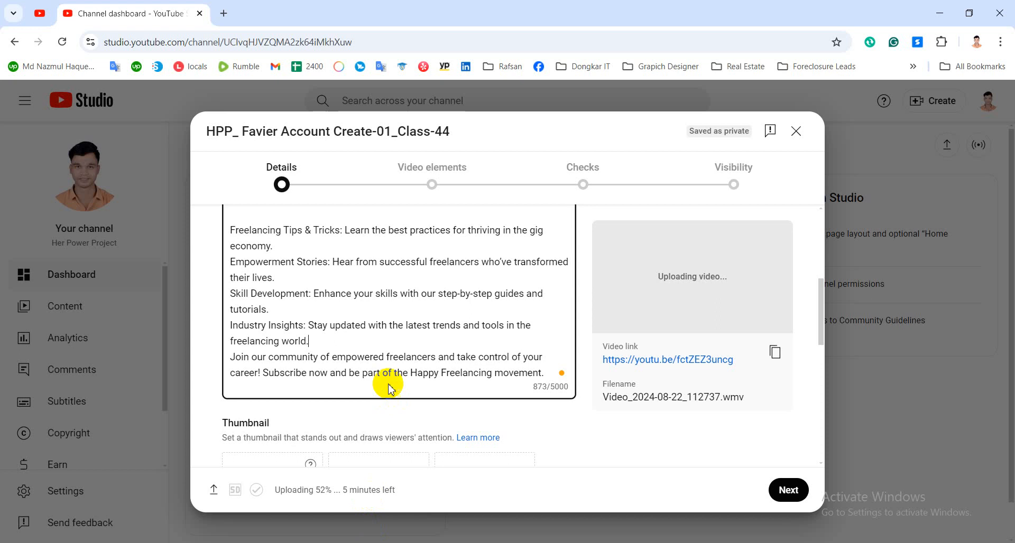
pyautogui.scroll(-2, 476, 341)
pyautogui.scroll(-1, 551, 321)
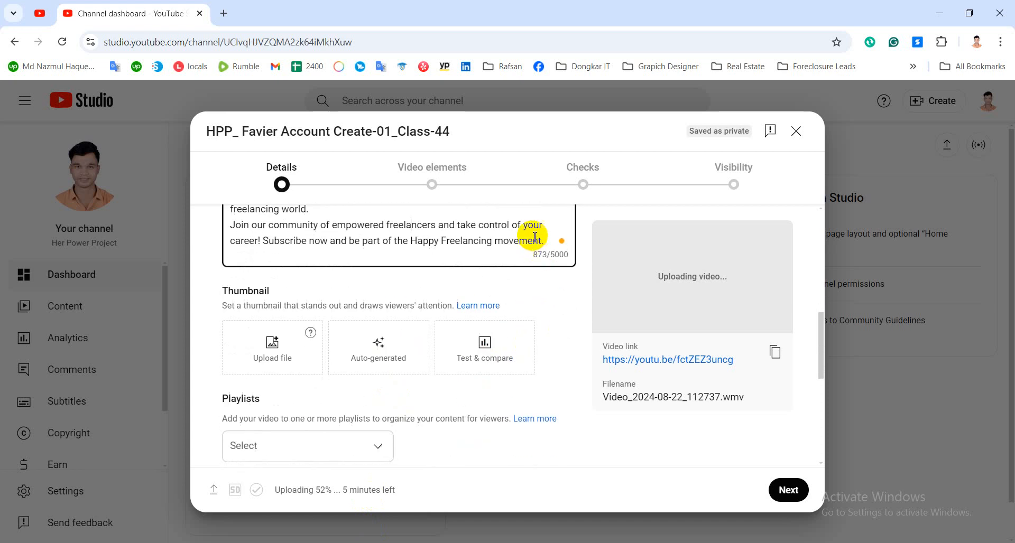
pyautogui.click(545, 242)
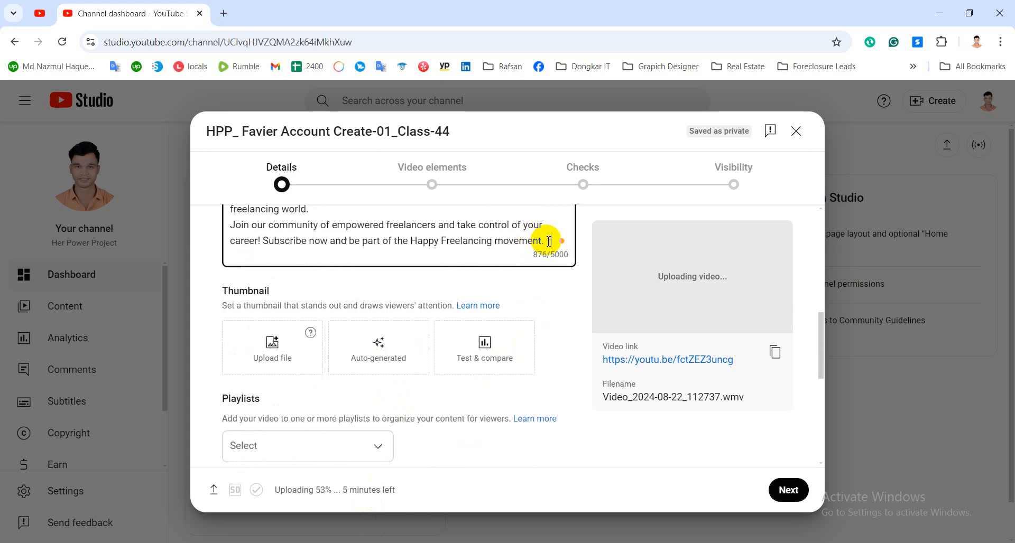
pyautogui.press('Return')
pyautogui.hotkey('ctrl', 'v')
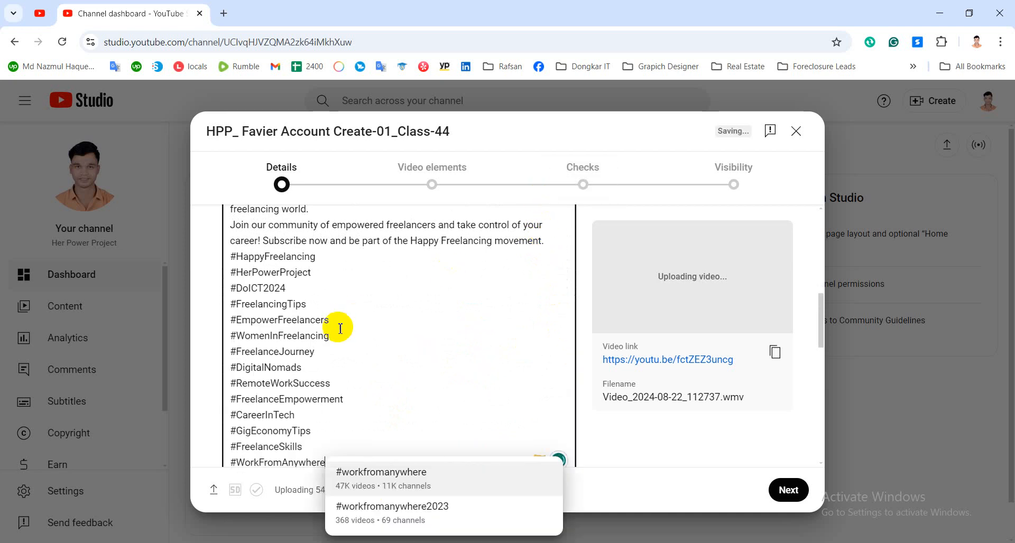
# Step: Examine the full video description together with its hashtag list, including #FreelanceJourney and #DoICT2024
pyautogui.scroll(-4, 335, 324)
pyautogui.scroll(6, 339, 328)
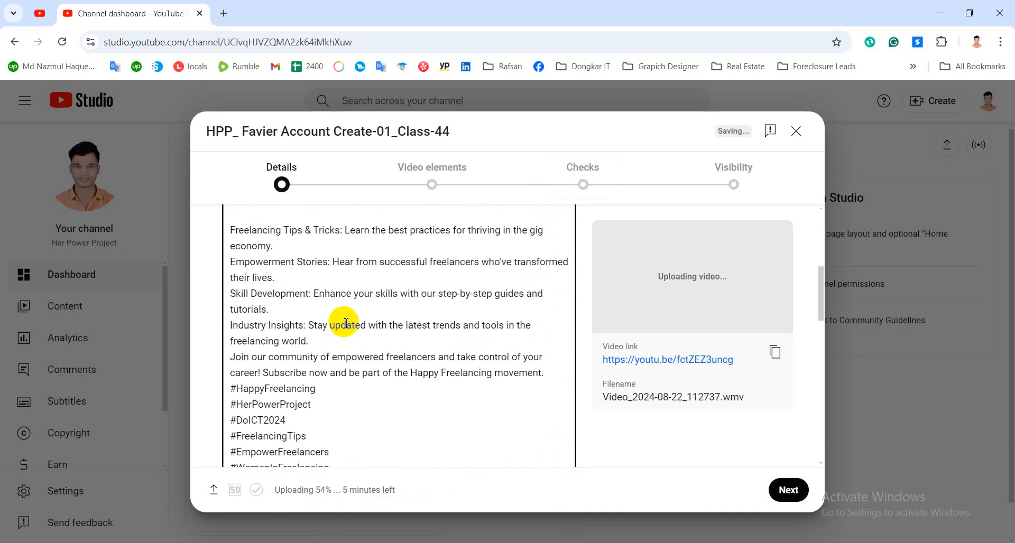
pyautogui.scroll(6, 349, 333)
pyautogui.scroll(-8, 354, 349)
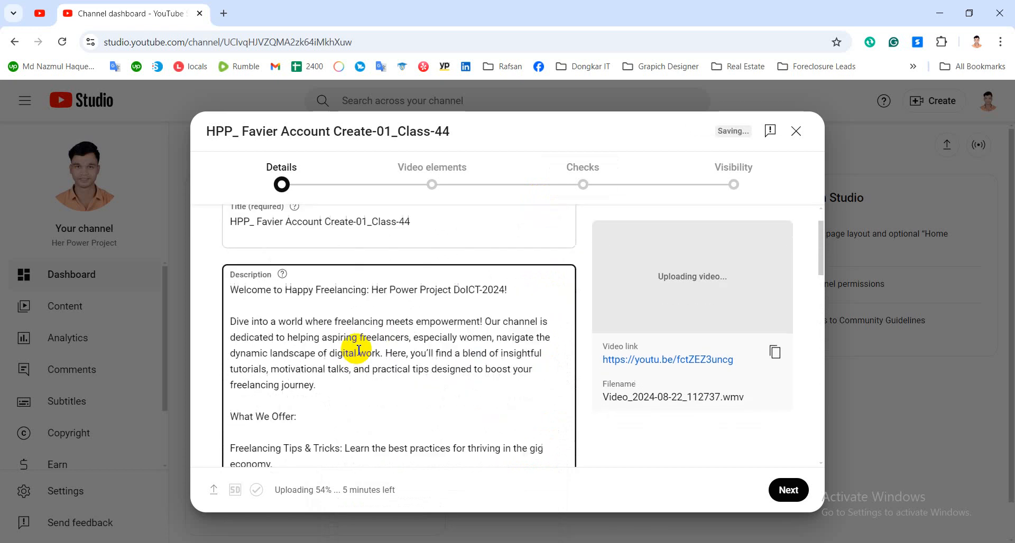
pyautogui.scroll(-4, 328, 351)
pyautogui.scroll(1, 307, 333)
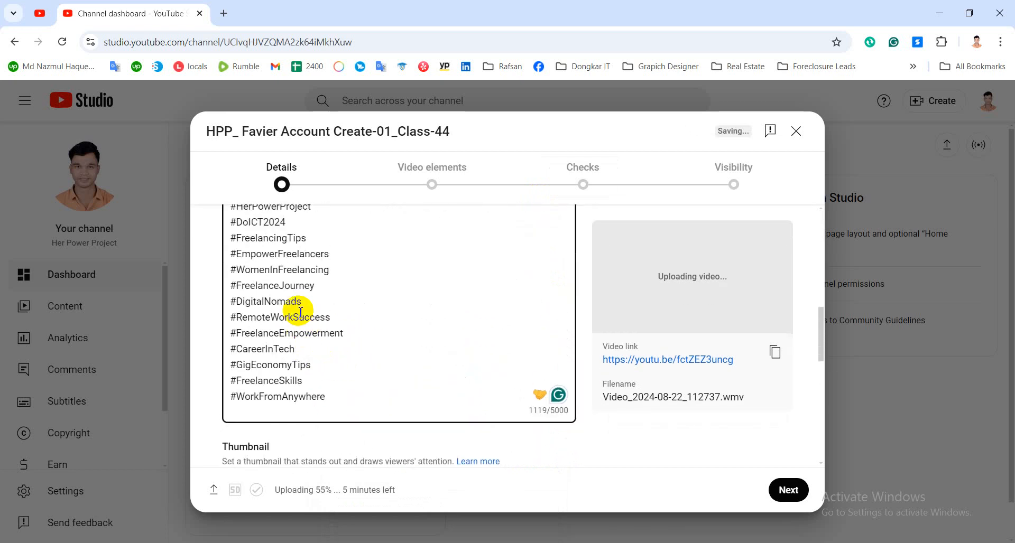
pyautogui.moveTo(312, 287); pyautogui.dragTo(256, 288)
pyautogui.scroll(4, 346, 317)
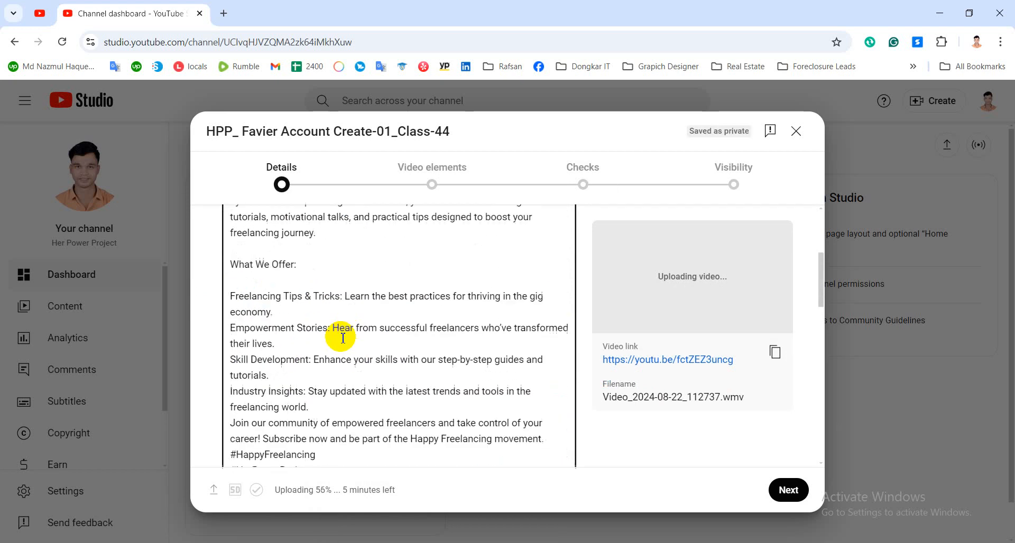
pyautogui.scroll(-2, 317, 344)
pyautogui.scroll(-1, 307, 378)
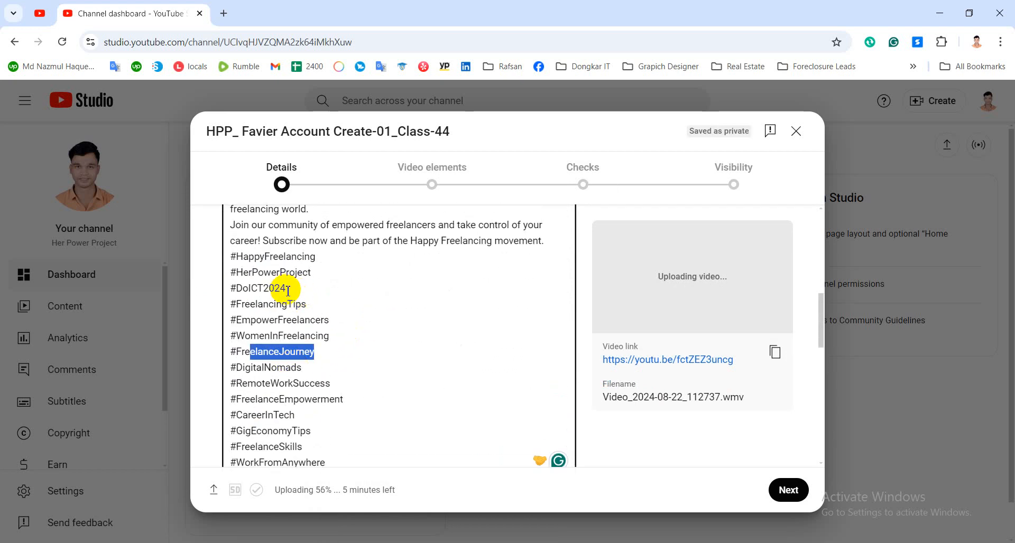
pyautogui.moveTo(288, 289); pyautogui.dragTo(232, 290)
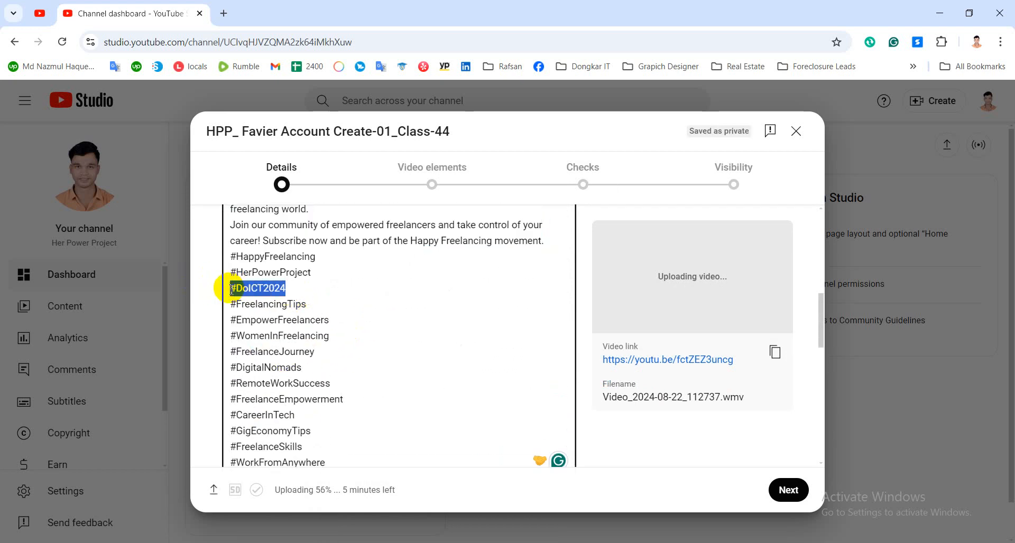
pyautogui.scroll(4, 317, 317)
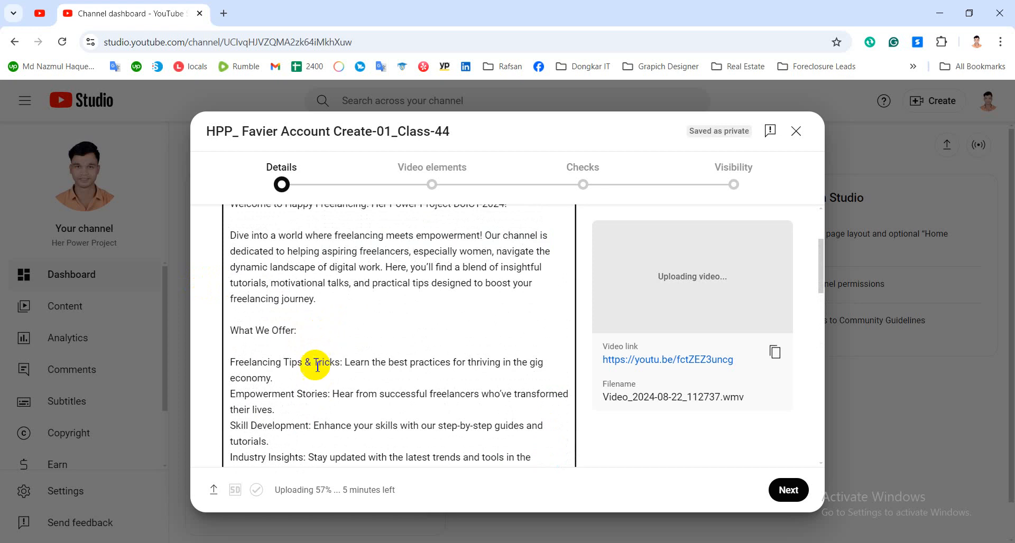
pyautogui.scroll(3, 431, 397)
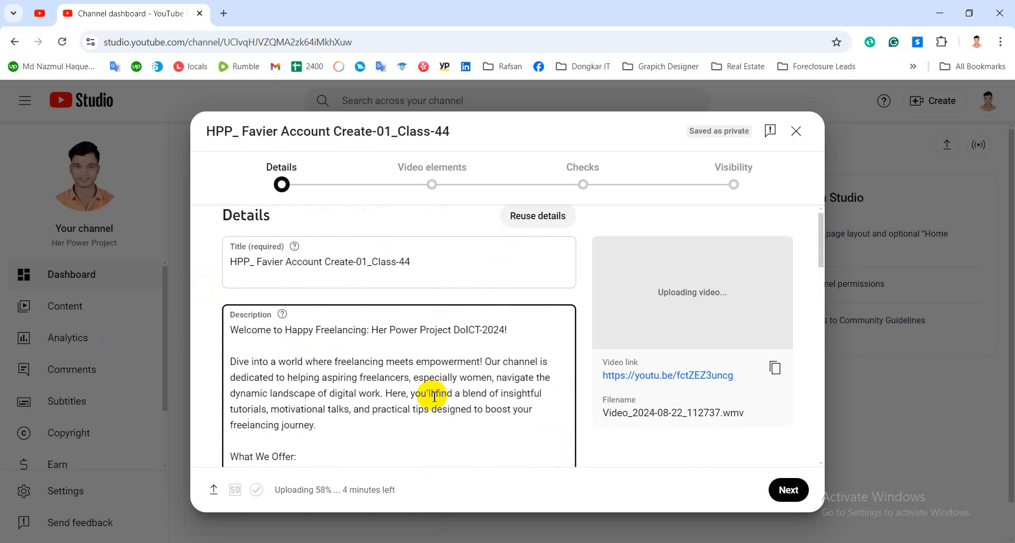
pyautogui.scroll(-5, 428, 370)
pyautogui.scroll(-3, 433, 395)
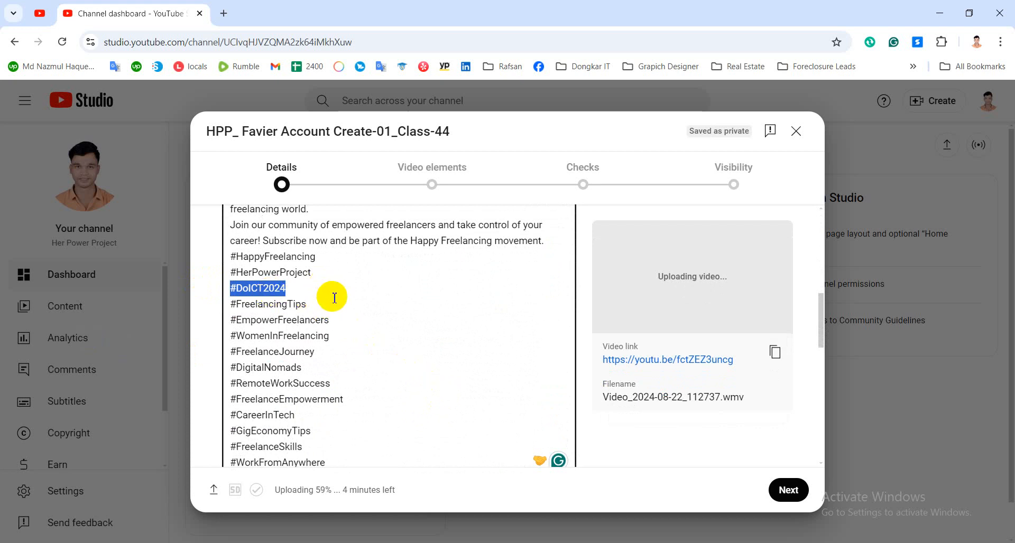
pyautogui.scroll(-4, 354, 332)
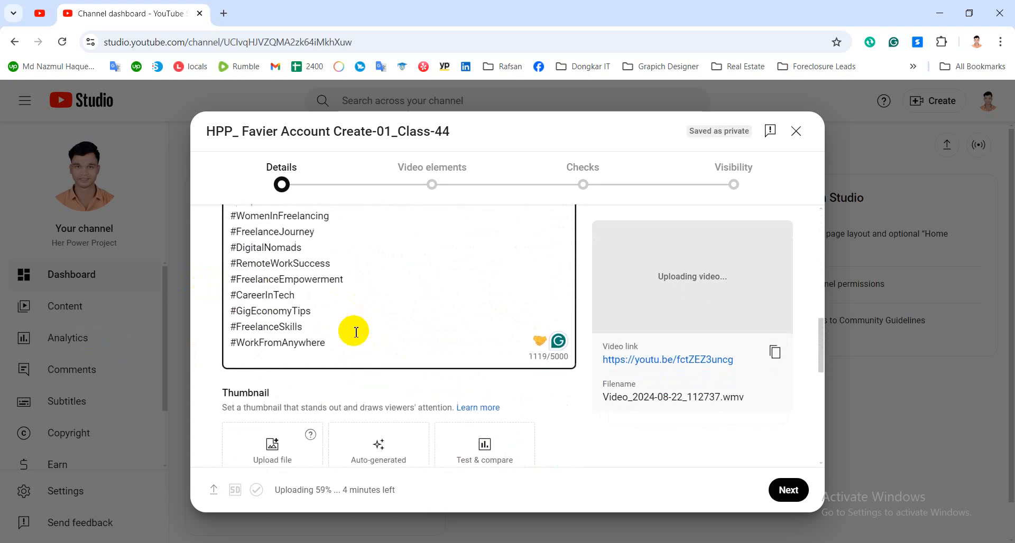
pyautogui.scroll(6, 353, 333)
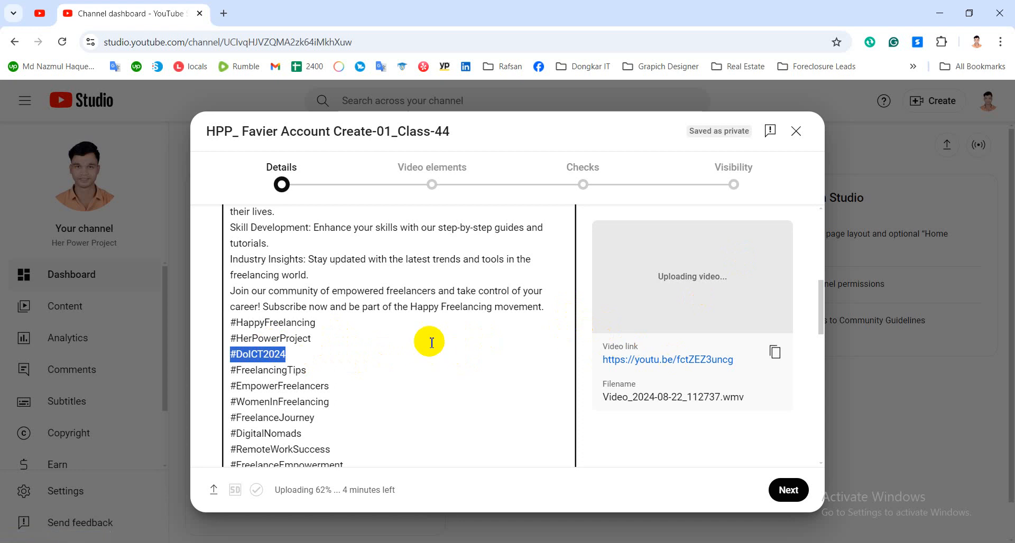
pyautogui.scroll(10, 374, 356)
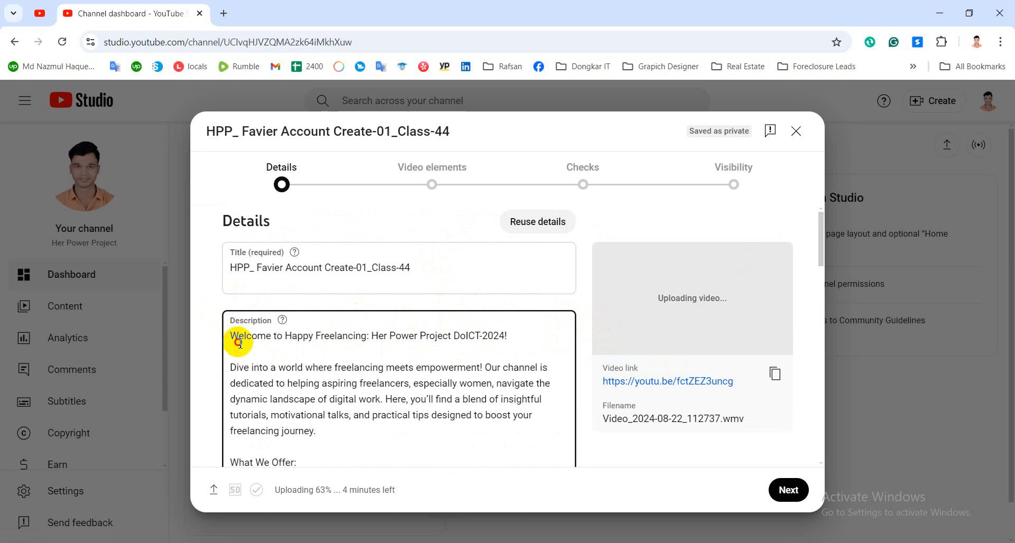
# Step: Review the video description from its welcome paragraph through the hashtags #HappyFreelancing to #WorkFromAnywhere, continuing to the thumbnail and playlist options
pyautogui.moveTo(232, 338); pyautogui.dragTo(452, 400)
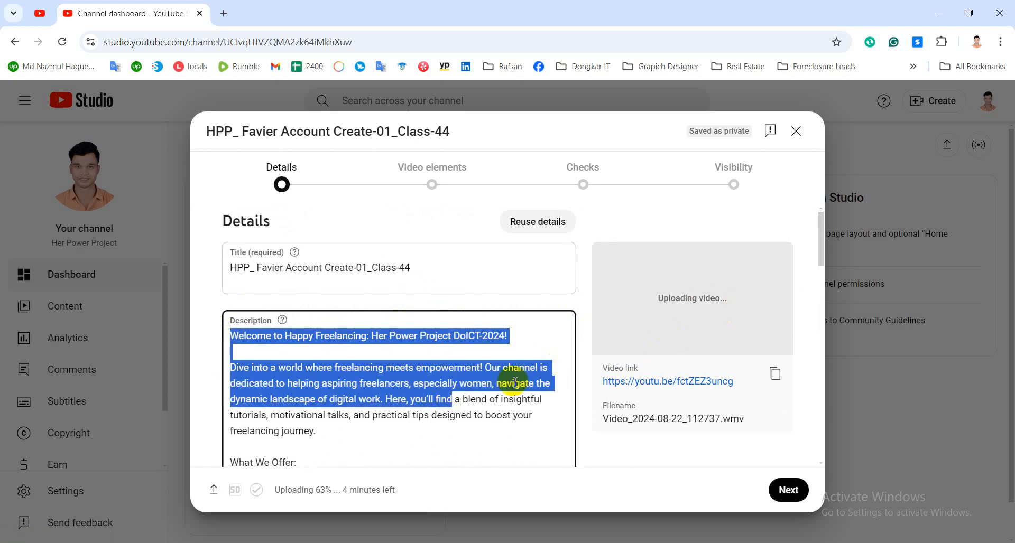
pyautogui.scroll(-3, 441, 400)
pyautogui.scroll(-4, 366, 381)
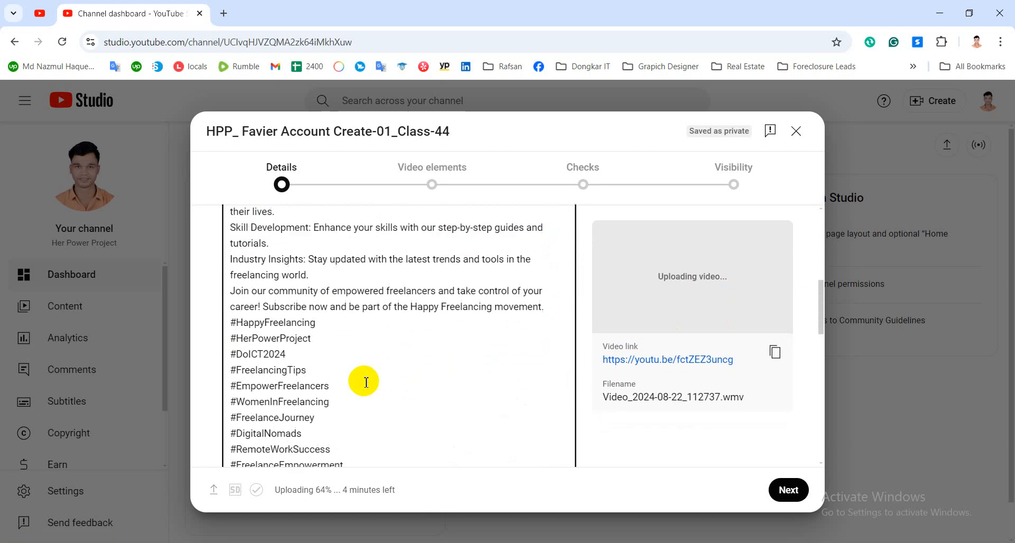
pyautogui.scroll(-3, 340, 385)
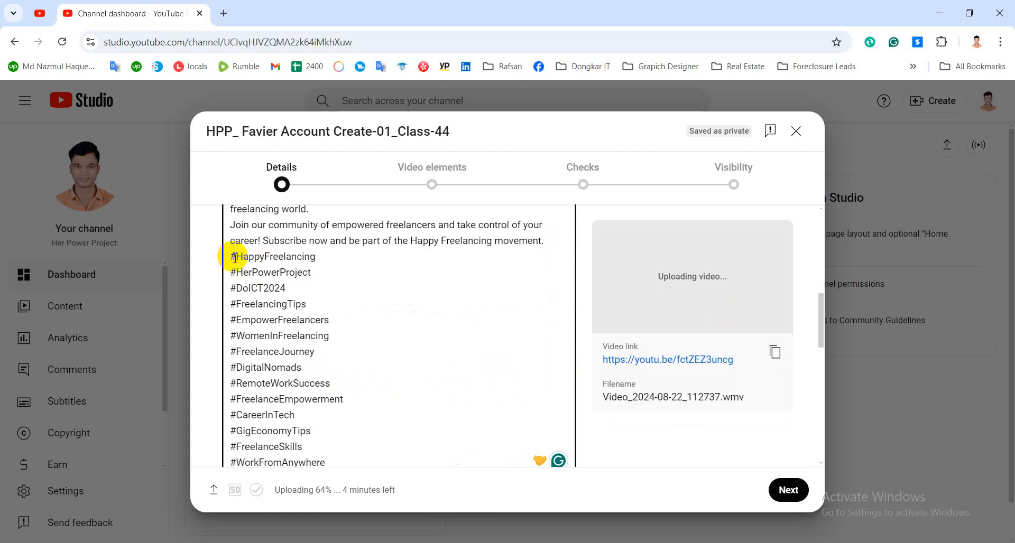
pyautogui.moveTo(236, 259); pyautogui.dragTo(381, 281)
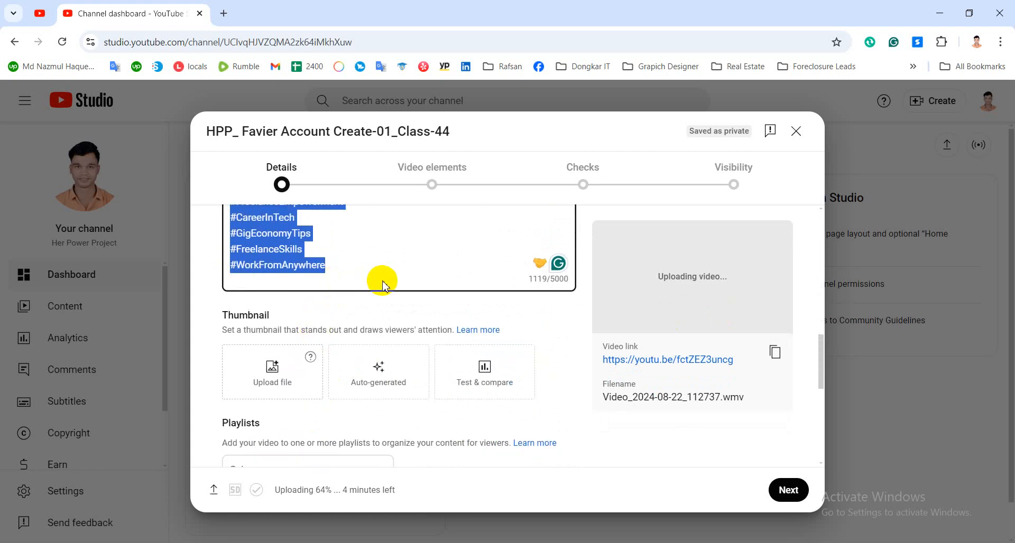
pyautogui.scroll(4, 340, 332)
pyautogui.click(333, 335)
pyautogui.moveTo(294, 290); pyautogui.dragTo(232, 288)
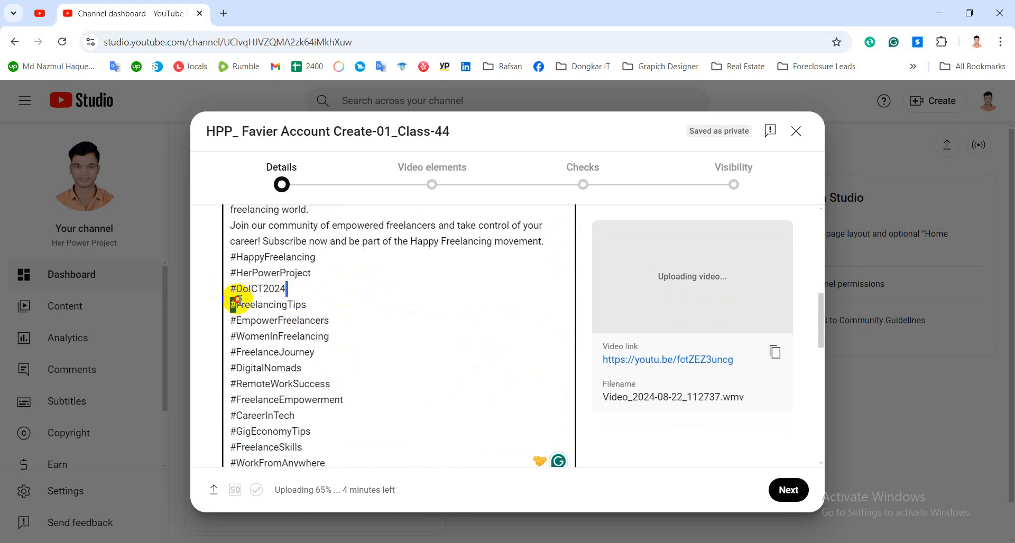
pyautogui.click(305, 375)
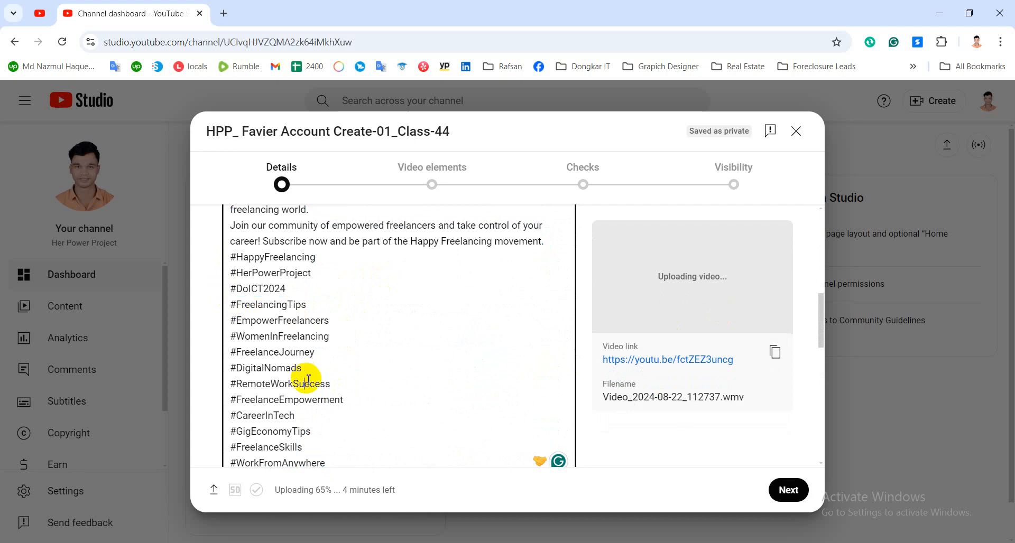
pyautogui.scroll(-1, 344, 349)
pyautogui.scroll(-2, 345, 348)
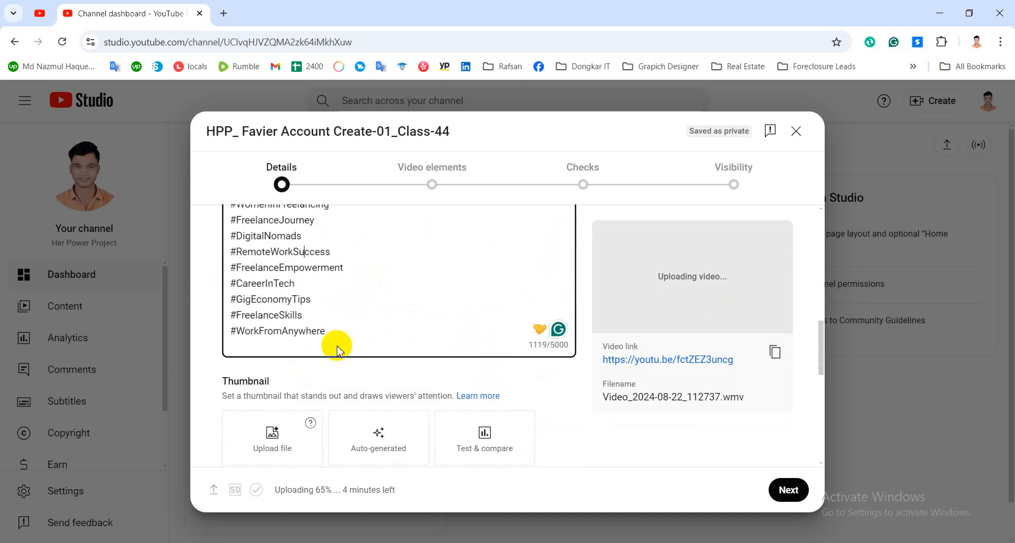
pyautogui.scroll(-3, 328, 355)
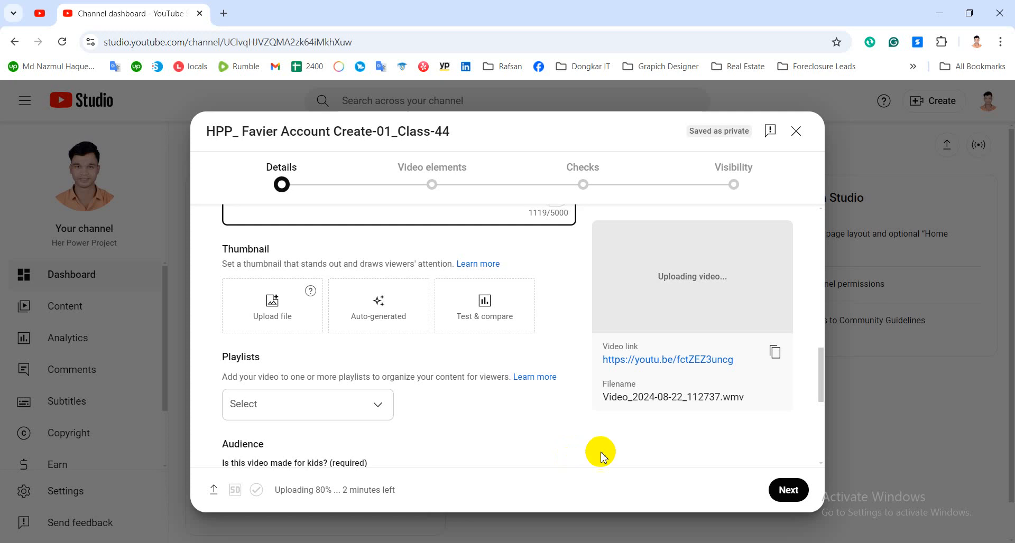
# Step: Recheck the video's details from the title and description hashtags down to the thumbnail, playlist and audience sections
pyautogui.click(582, 542)
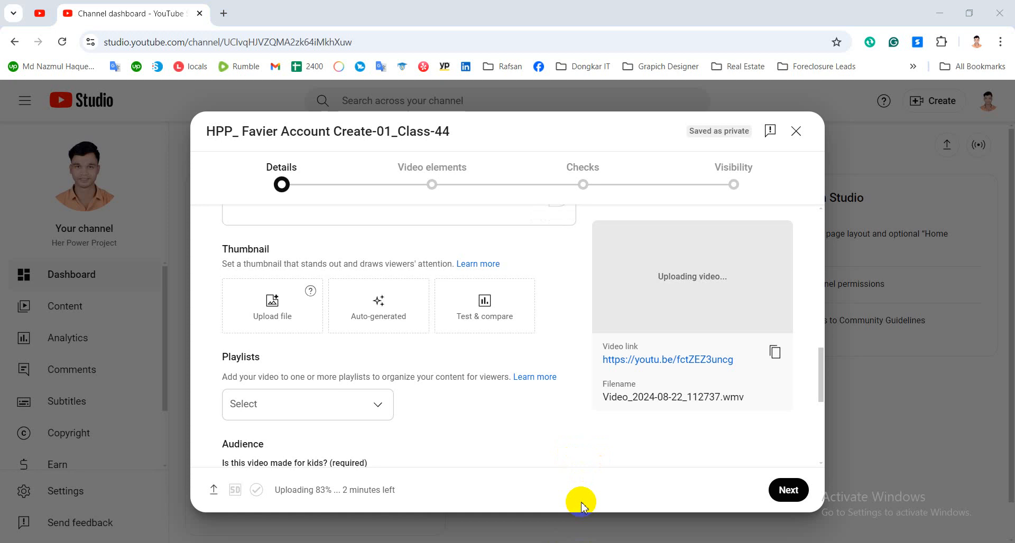
pyautogui.scroll(10, 581, 410)
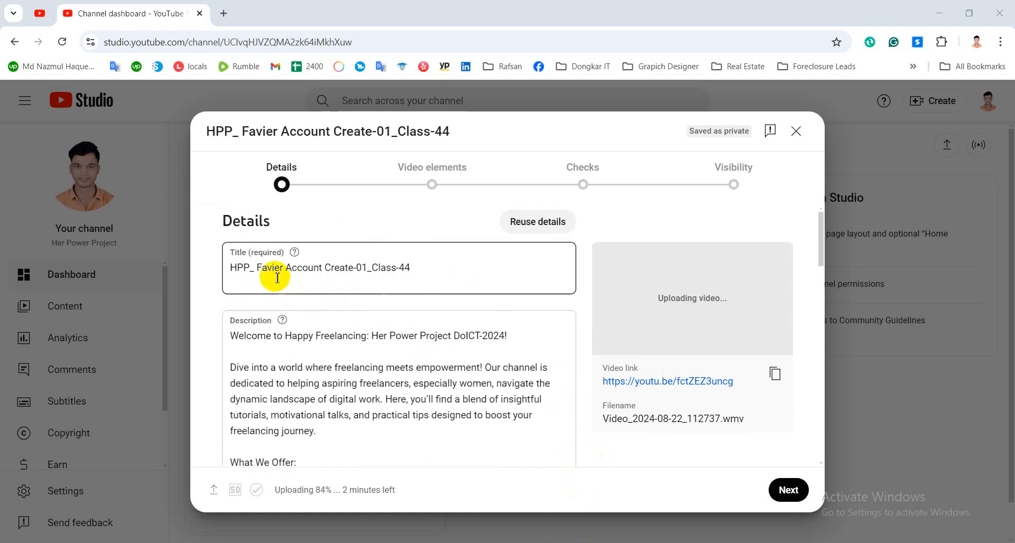
pyautogui.moveTo(254, 268); pyautogui.dragTo(365, 272)
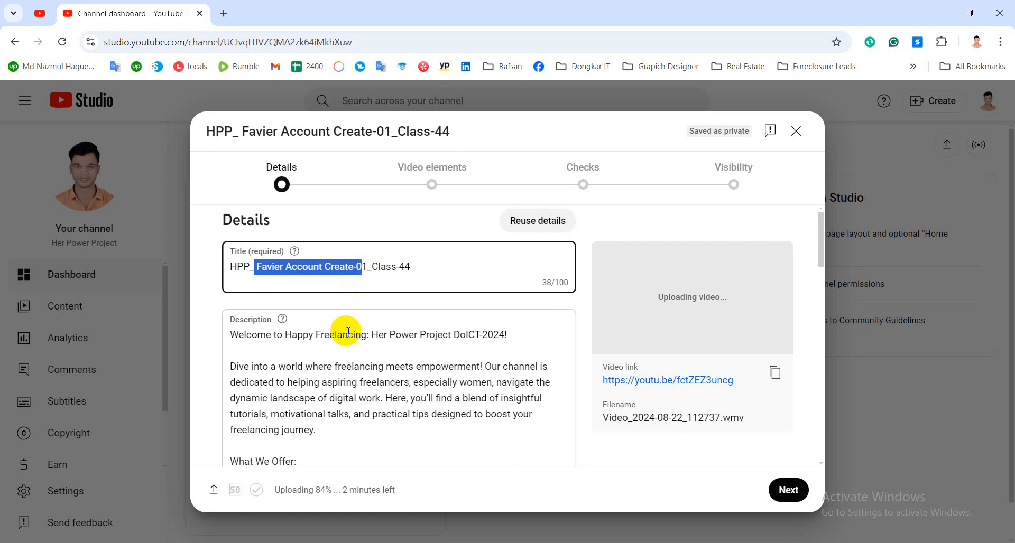
pyautogui.scroll(-10, 344, 331)
pyautogui.scroll(-4, 341, 334)
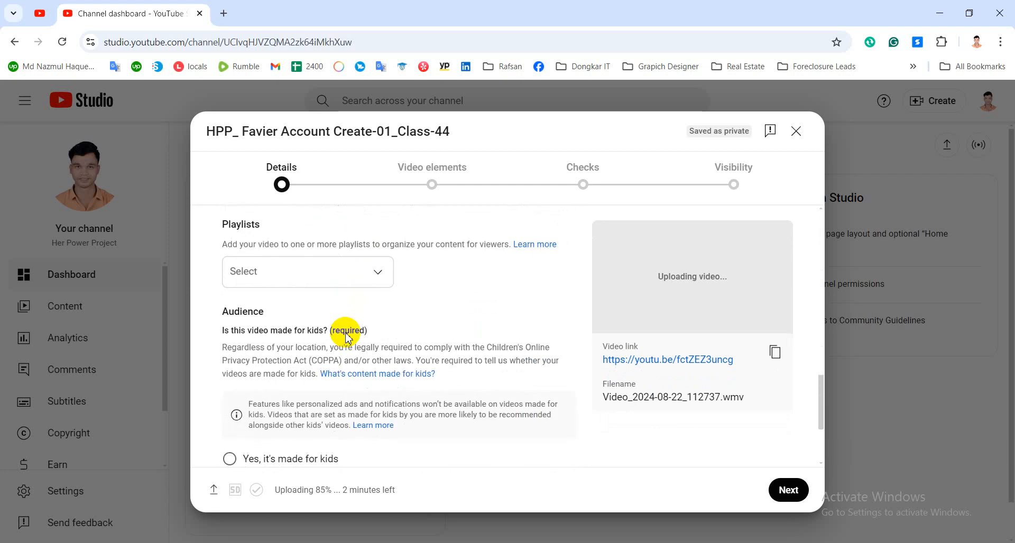
pyautogui.scroll(4, 349, 351)
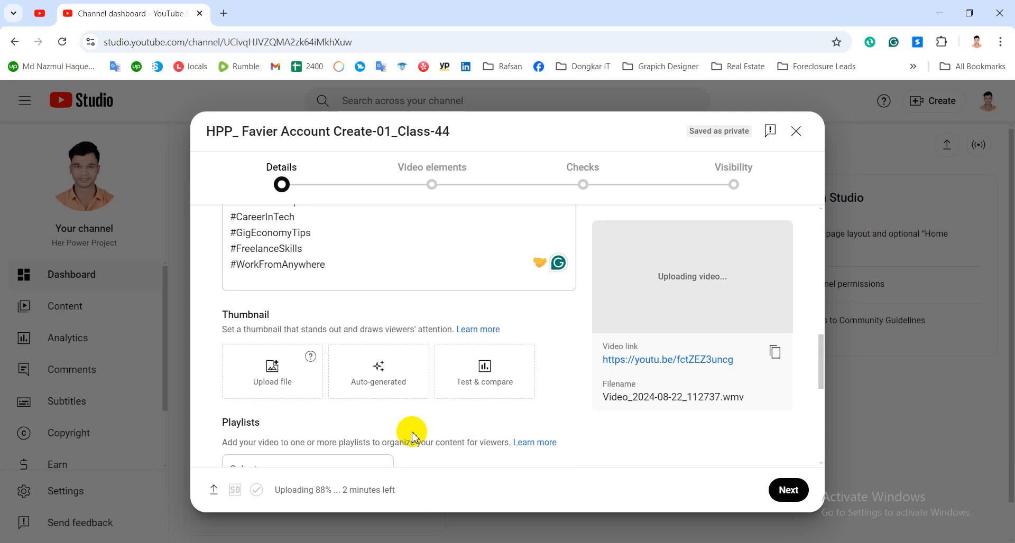
pyautogui.scroll(5, 370, 417)
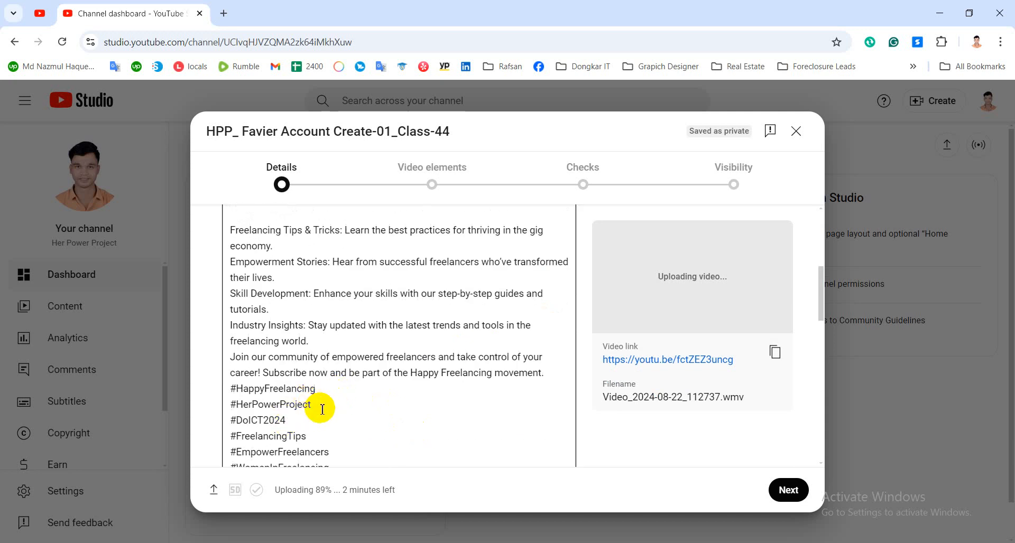
pyautogui.scroll(-3, 322, 409)
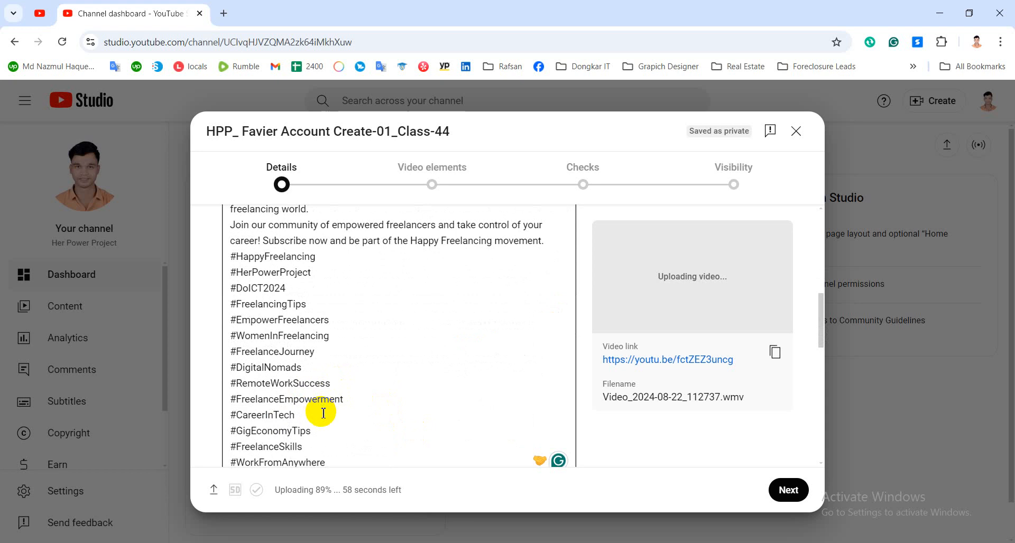
pyautogui.scroll(-5, 323, 410)
pyautogui.scroll(-1, 324, 418)
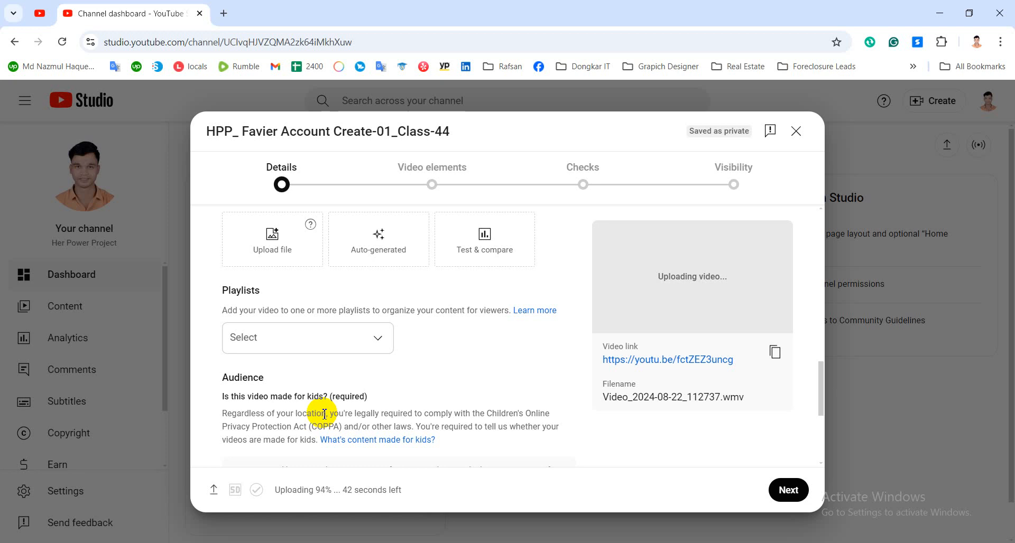
pyautogui.scroll(10, 336, 362)
pyautogui.scroll(-10, 370, 317)
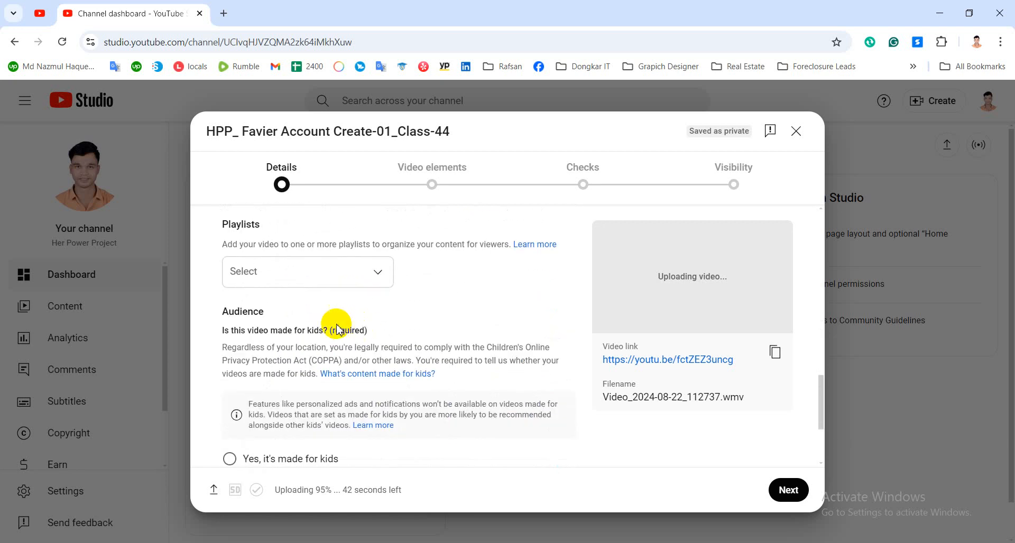
# Step: Start a new playlist for the video and title it Her Power Project_Kotalipara
pyautogui.scroll(1, 354, 338)
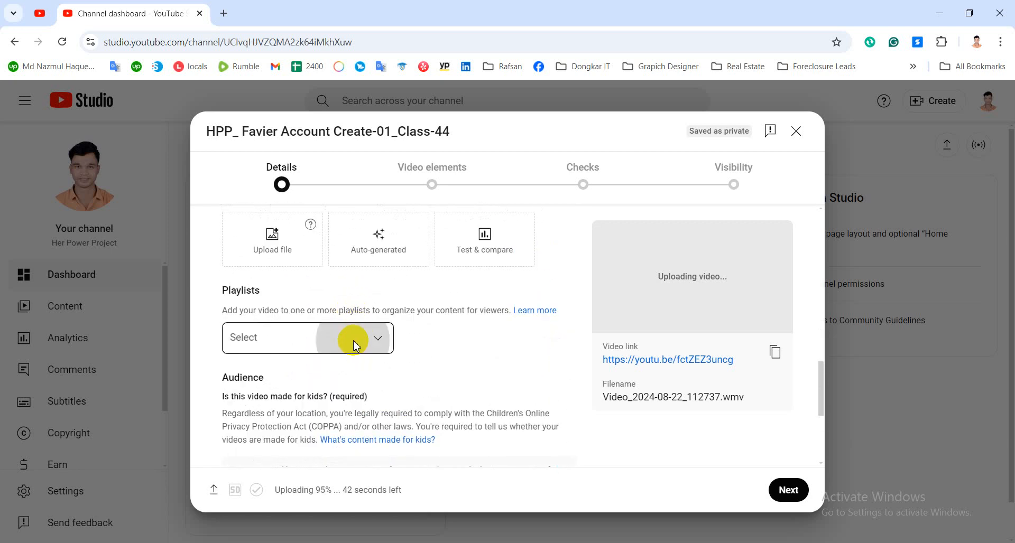
pyautogui.click(354, 343)
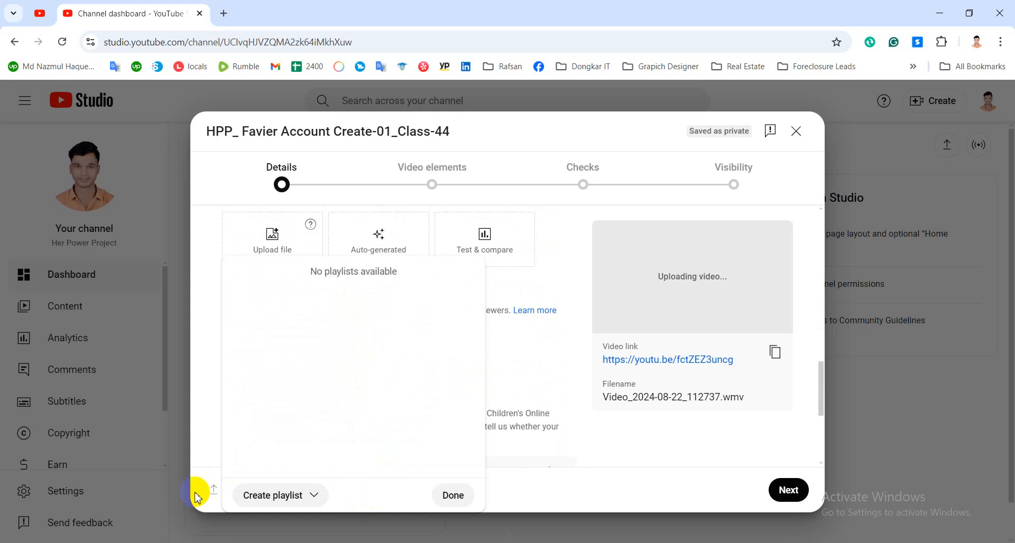
pyautogui.click(263, 496)
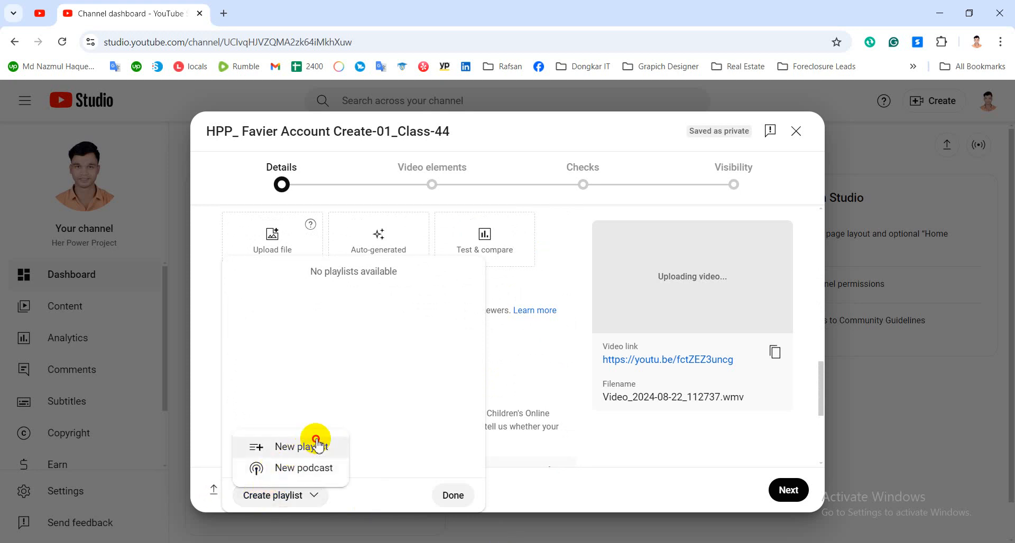
pyautogui.click(316, 442)
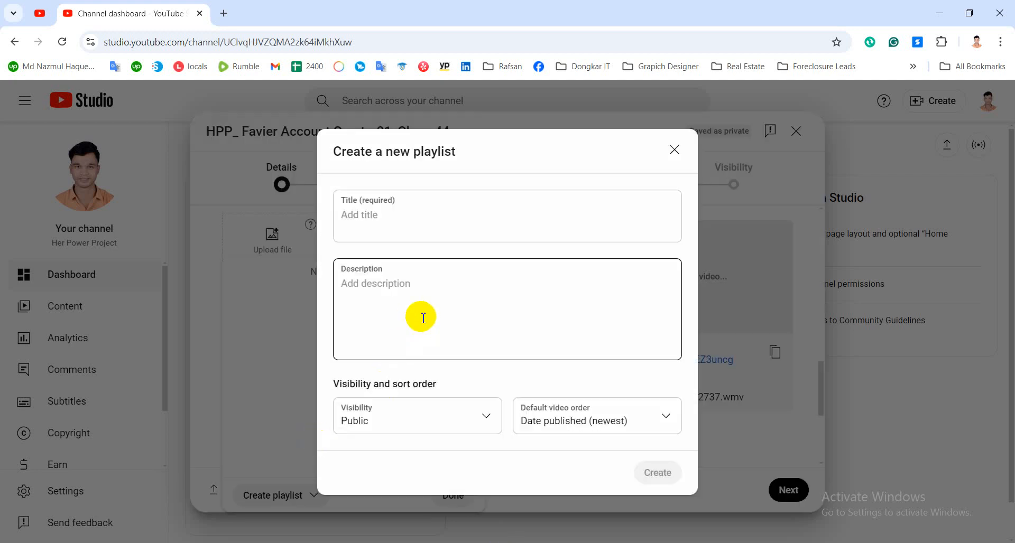
pyautogui.click(404, 212)
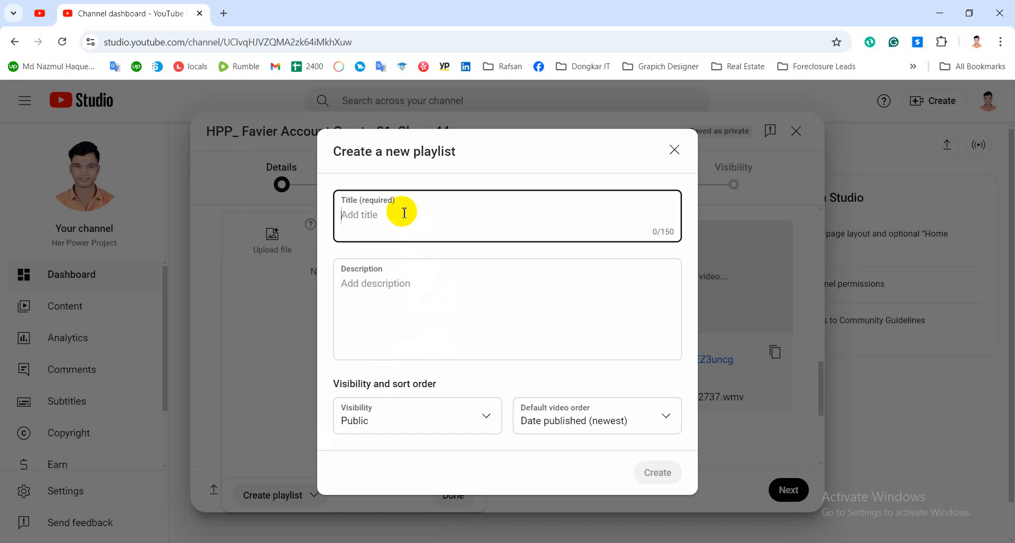
pyautogui.write('H')
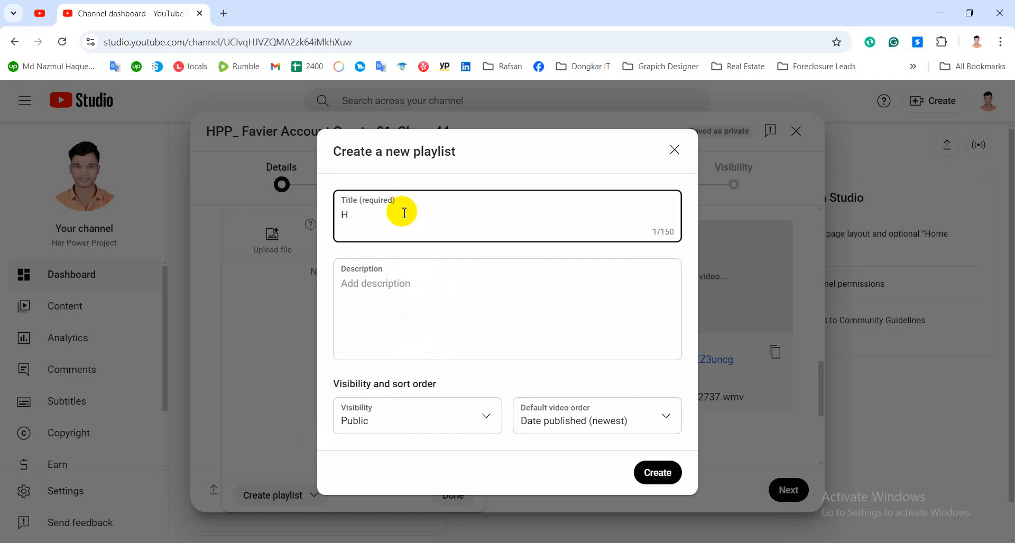
pyautogui.write('er Power Project')
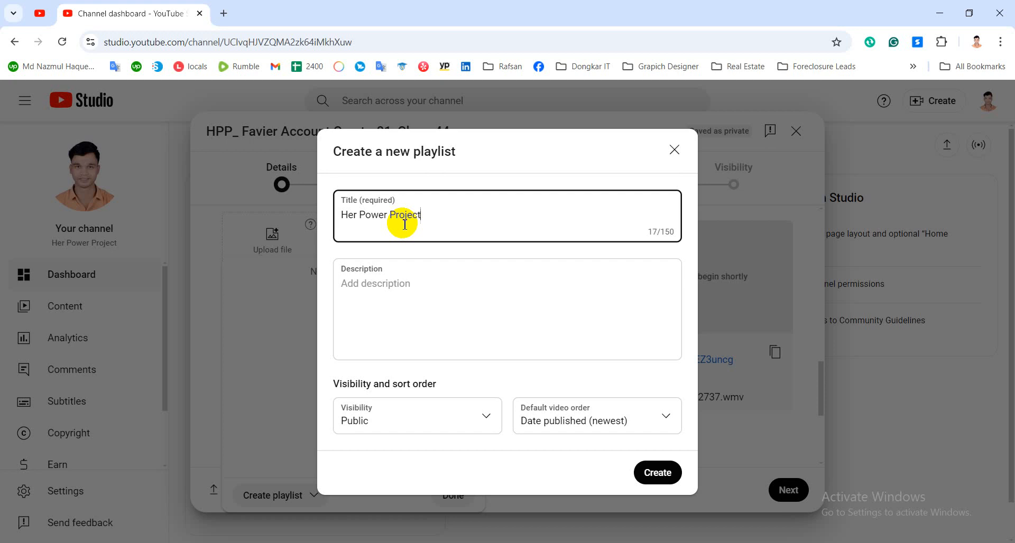
pyautogui.write(' -')
pyautogui.press('BackSpace')
pyautogui.write('_Kotalipara')
# Step: Enter Digital Marketing as the new playlist's description
pyautogui.click(425, 285)
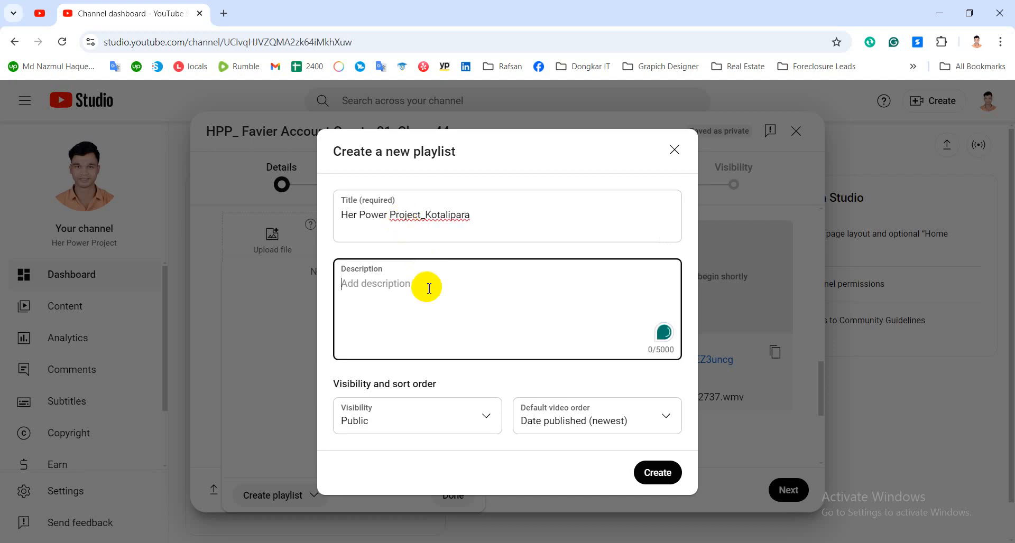
pyautogui.click(439, 216)
pyautogui.click(394, 289)
pyautogui.write('Dig')
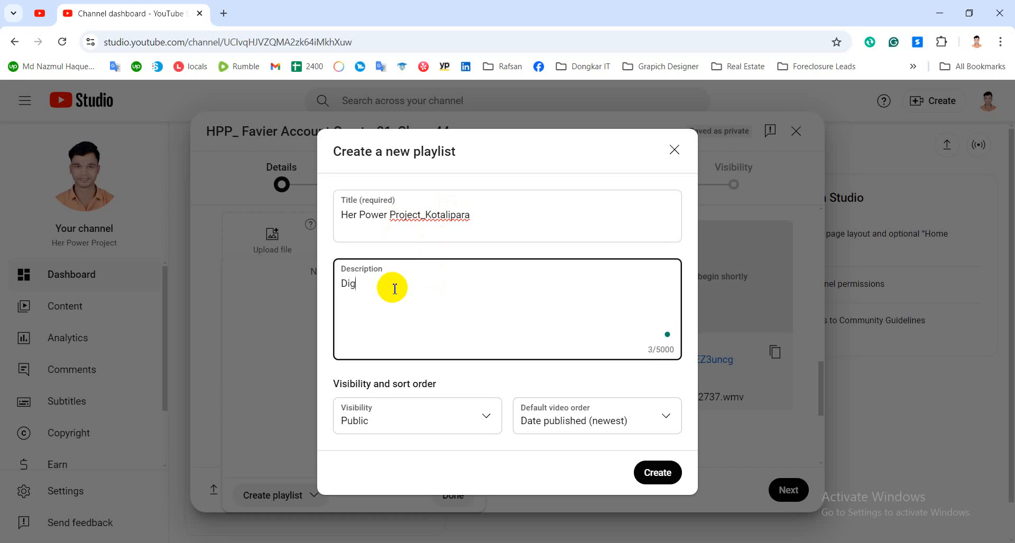
pyautogui.write('ital Marketing')
# Step: Try putting spaces around the underscore in the playlist title, and remove them again
pyautogui.click(466, 216)
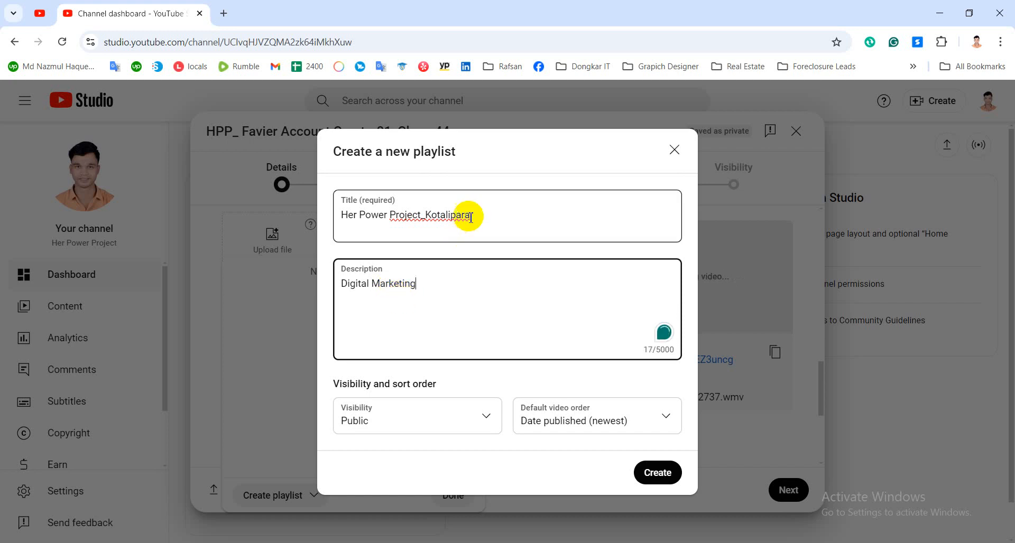
pyautogui.click(424, 217)
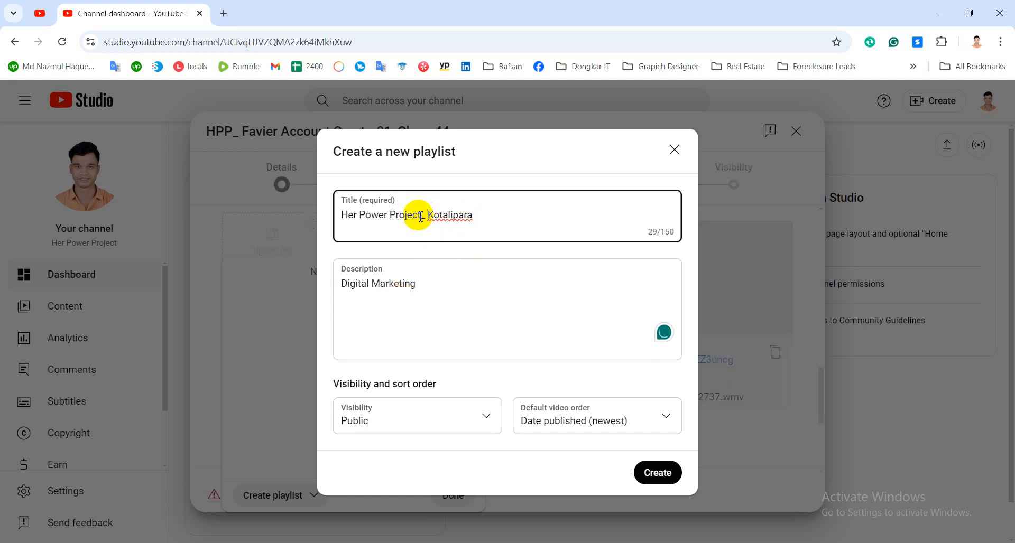
pyautogui.write('_')
pyautogui.doubleClick(454, 217)
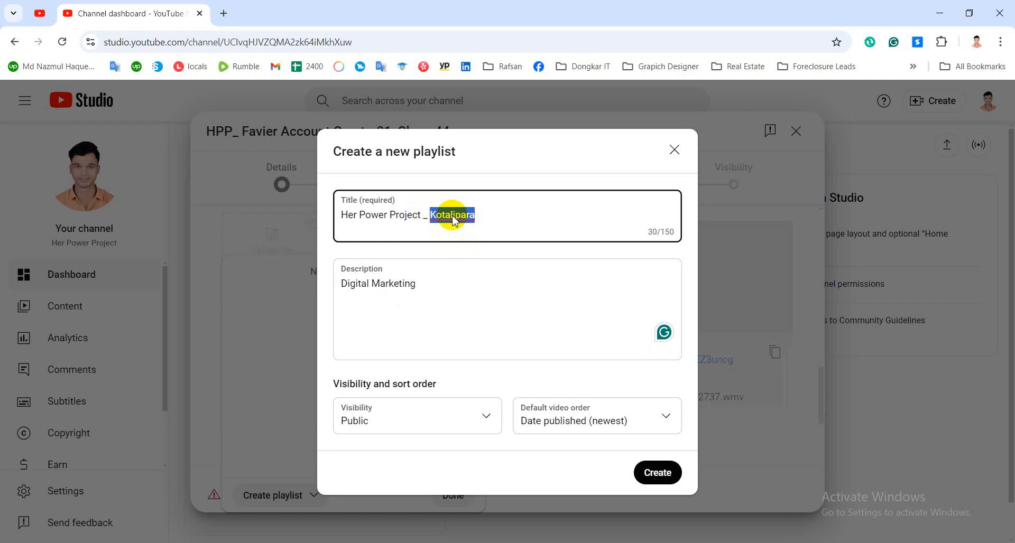
pyautogui.rightClick(447, 216)
pyautogui.press('Escape')
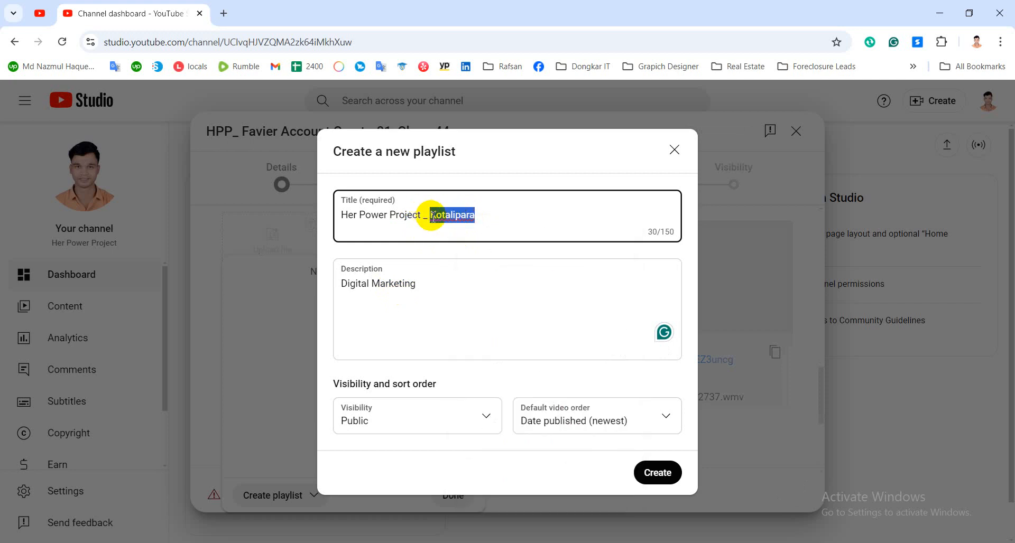
pyautogui.click(423, 217)
pyautogui.press('BackSpace')
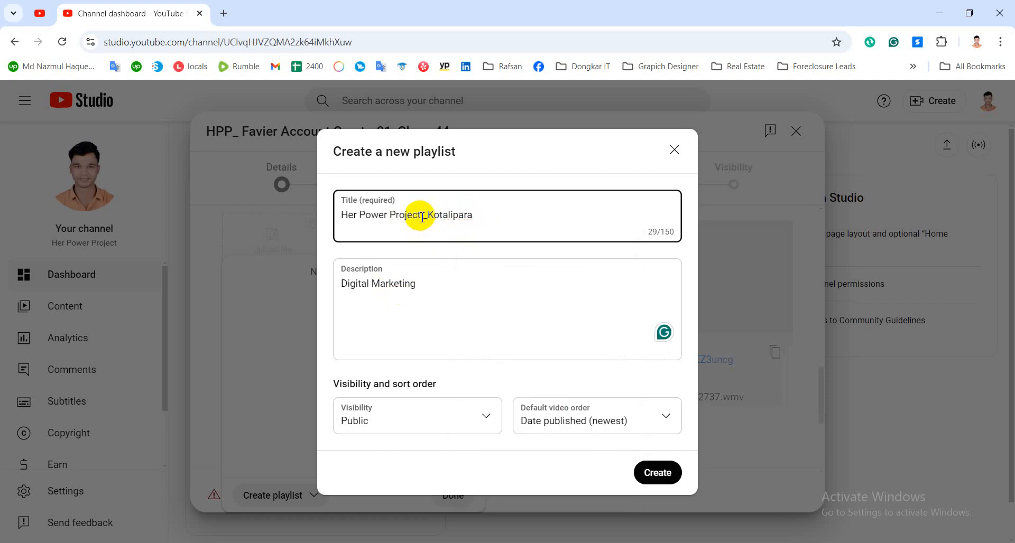
pyautogui.press('BackSpace')
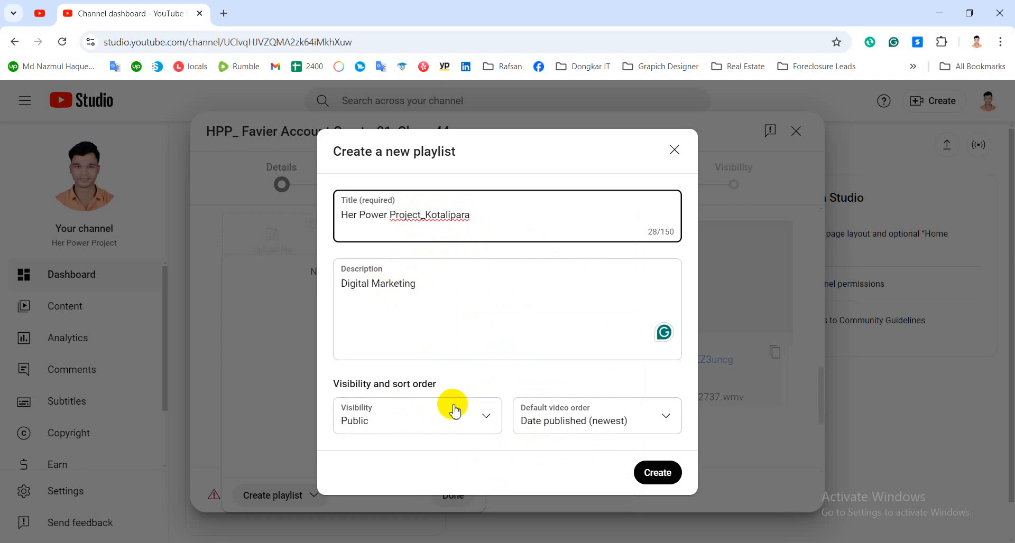
# Step: Choose Public as the new playlist's visibility
pyautogui.click(499, 423)
pyautogui.click(500, 422)
pyautogui.click(483, 426)
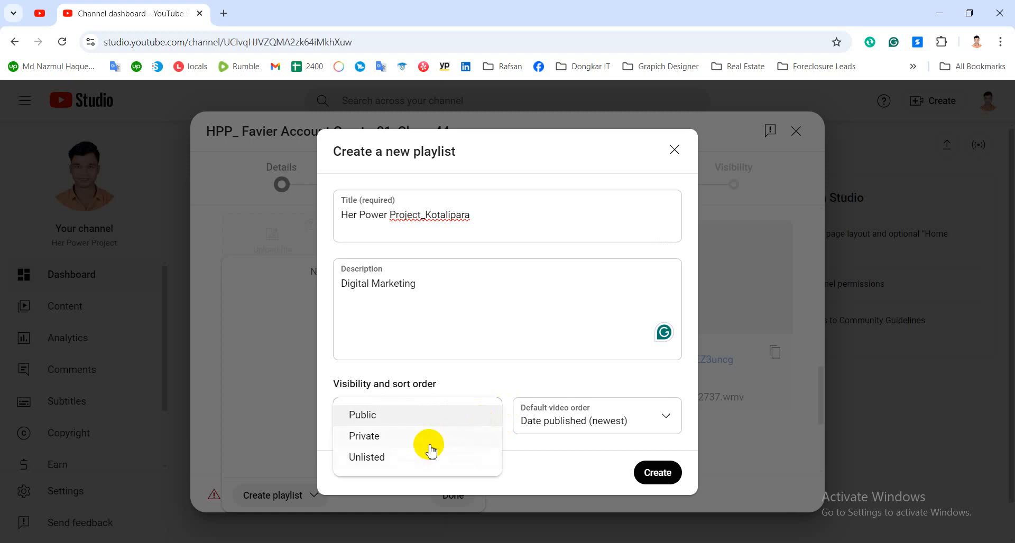
pyautogui.click(437, 415)
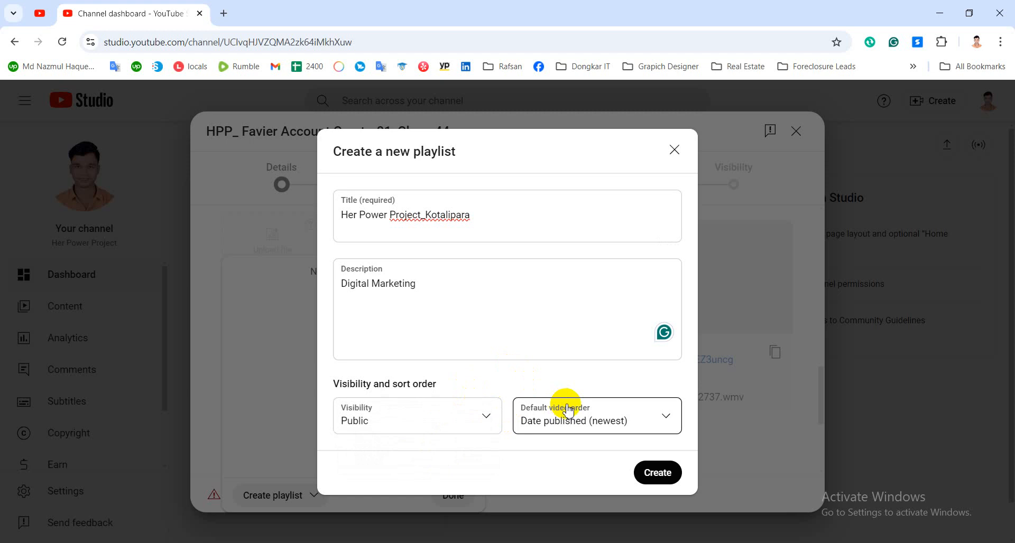
# Step: Review the default video order options, keep Date published (newest), and create the playlist with the video assigned to it
pyautogui.click(619, 428)
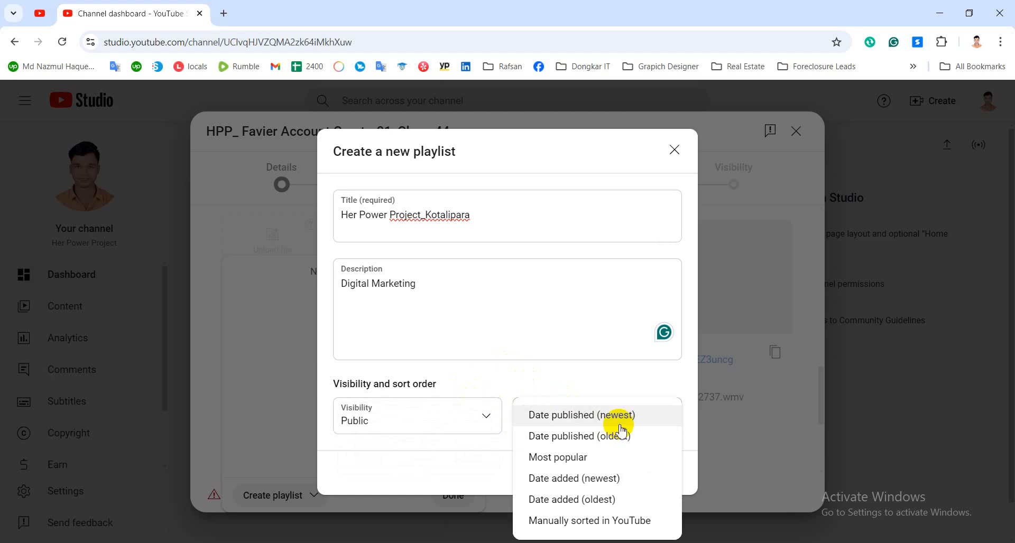
pyautogui.click(617, 398)
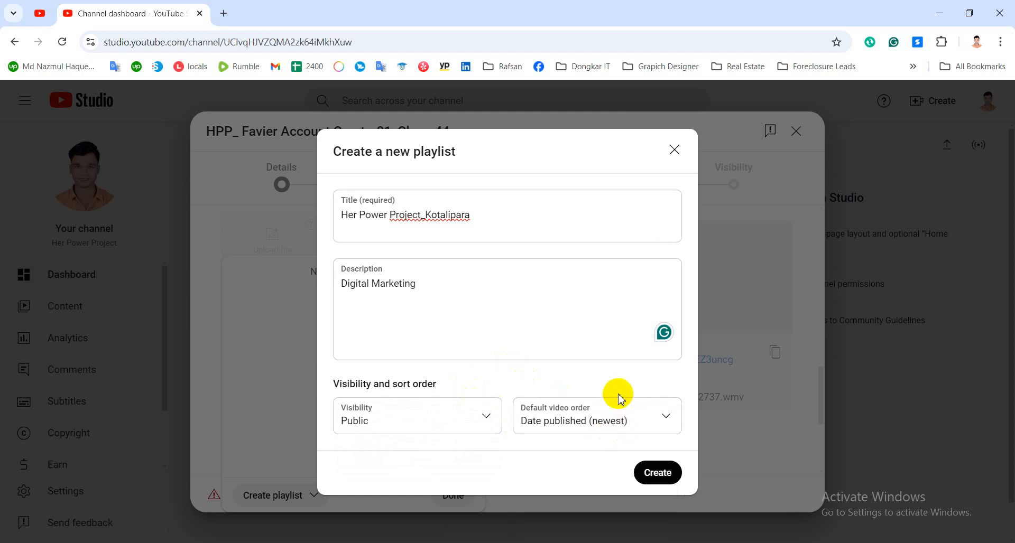
pyautogui.click(606, 433)
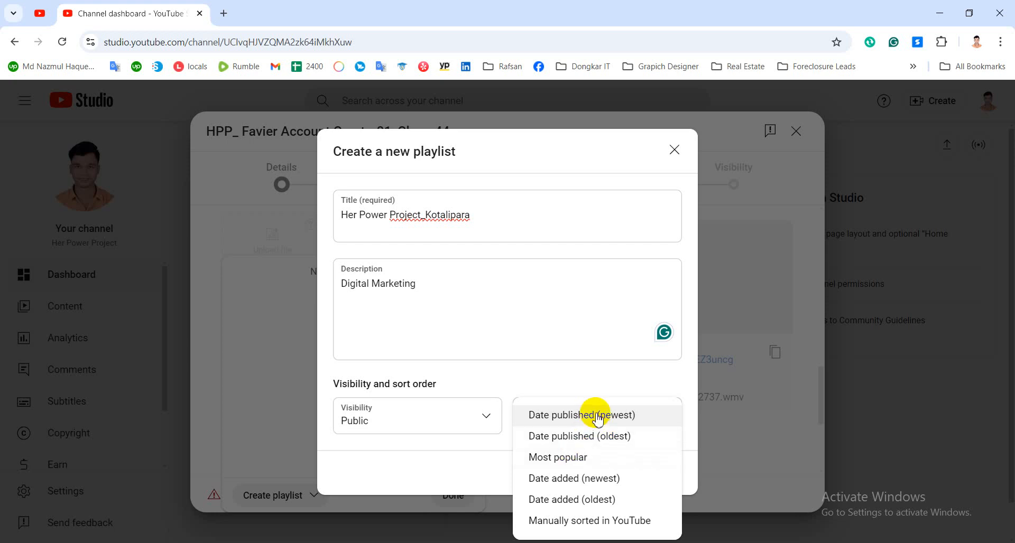
pyautogui.click(475, 464)
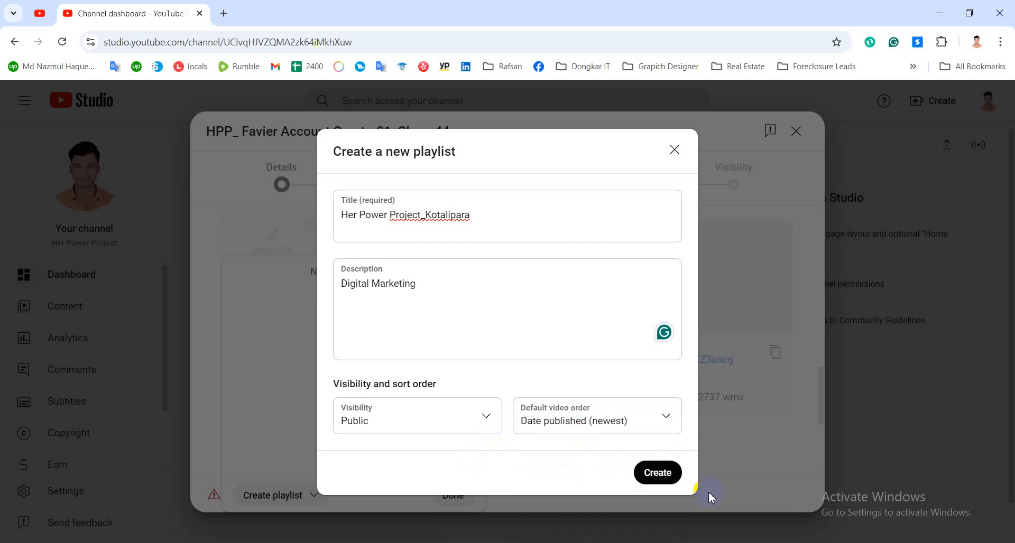
pyautogui.click(657, 473)
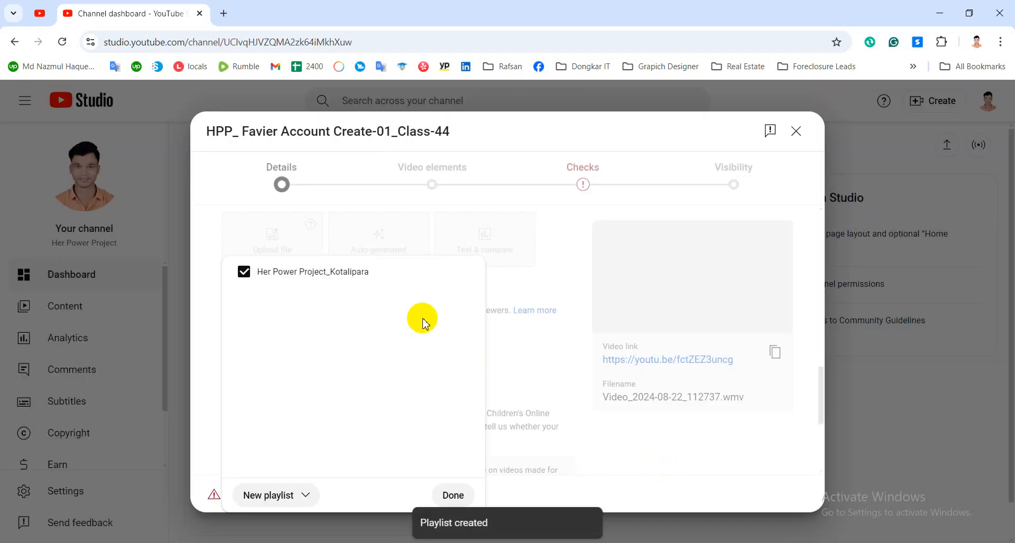
pyautogui.click(450, 499)
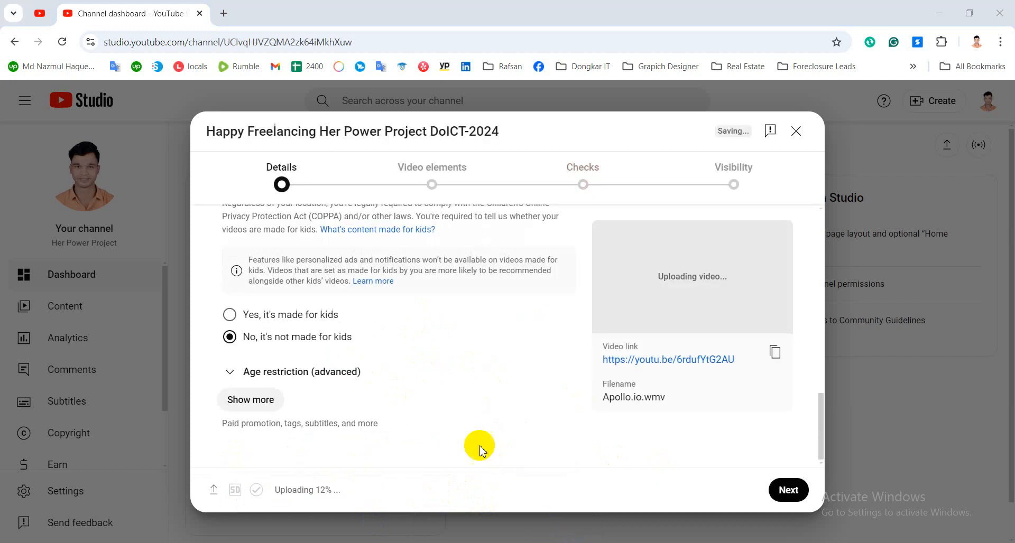
# Step: Review the Apollo.io.wmv upload's description and the playlists available for it
pyautogui.scroll(10, 475, 443)
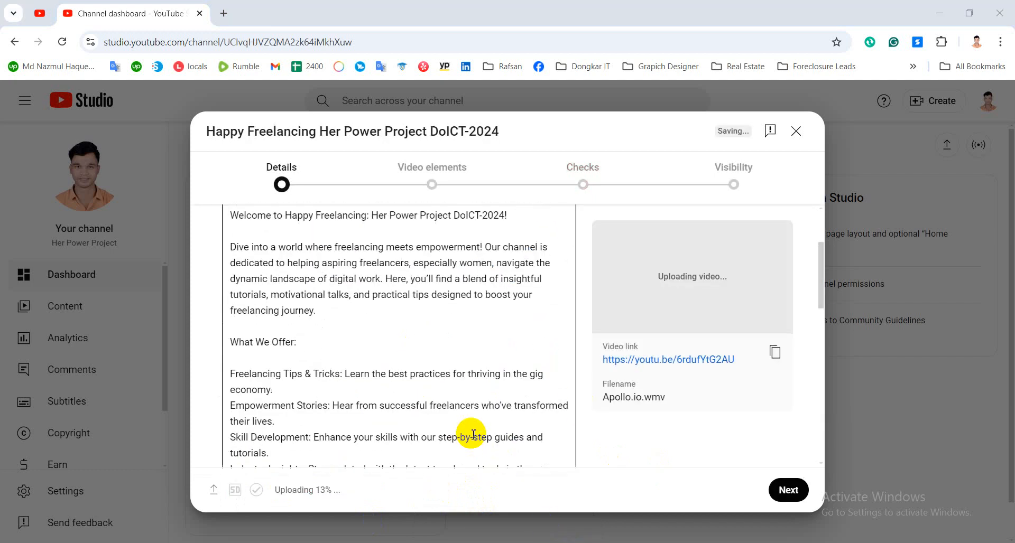
pyautogui.scroll(-4, 474, 439)
pyautogui.scroll(-3, 472, 432)
pyautogui.scroll(1, 469, 430)
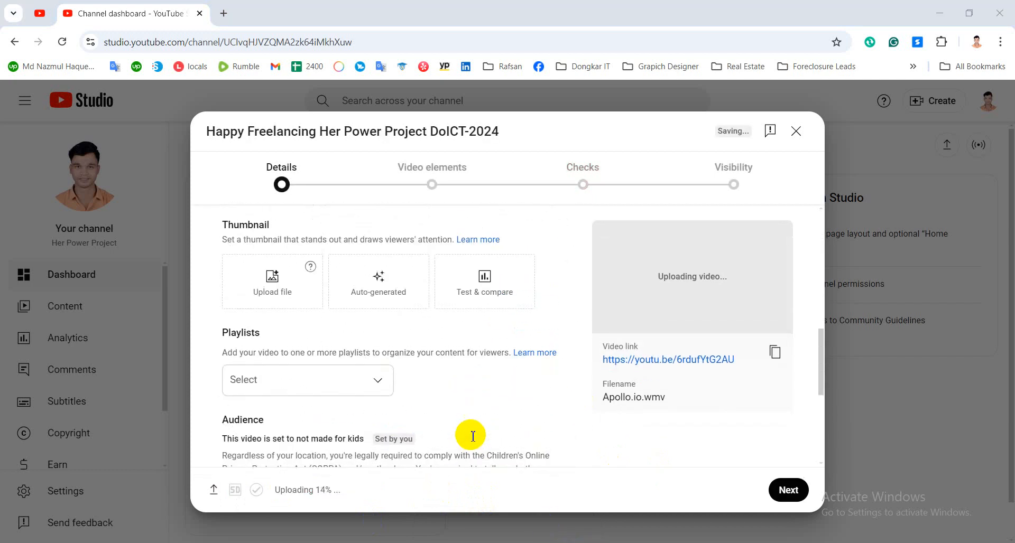
pyautogui.click(370, 381)
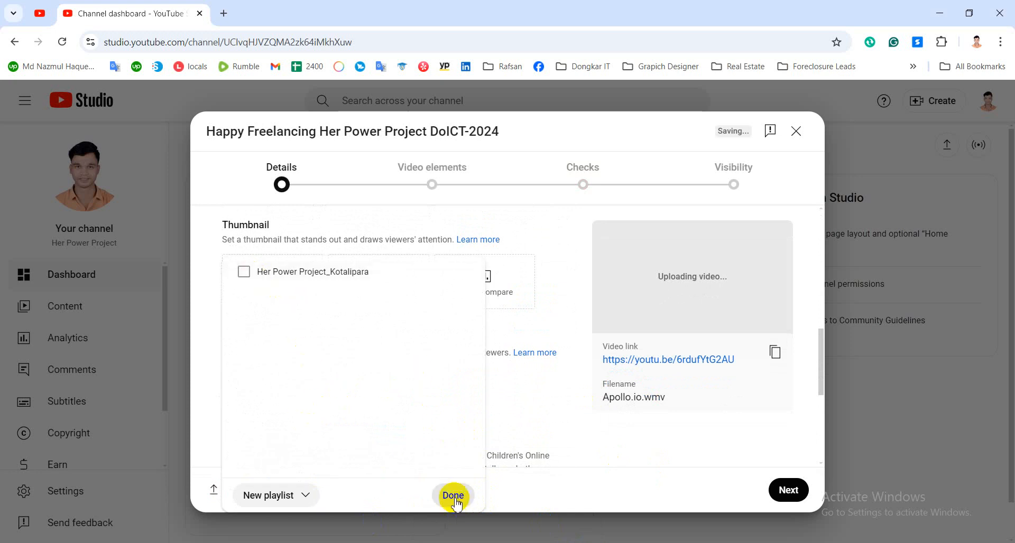
pyautogui.click(453, 495)
# Step: Create a new playlist titled Digital Marketing from the Apollo.io.wmv upload's playlist selection
pyautogui.click(325, 383)
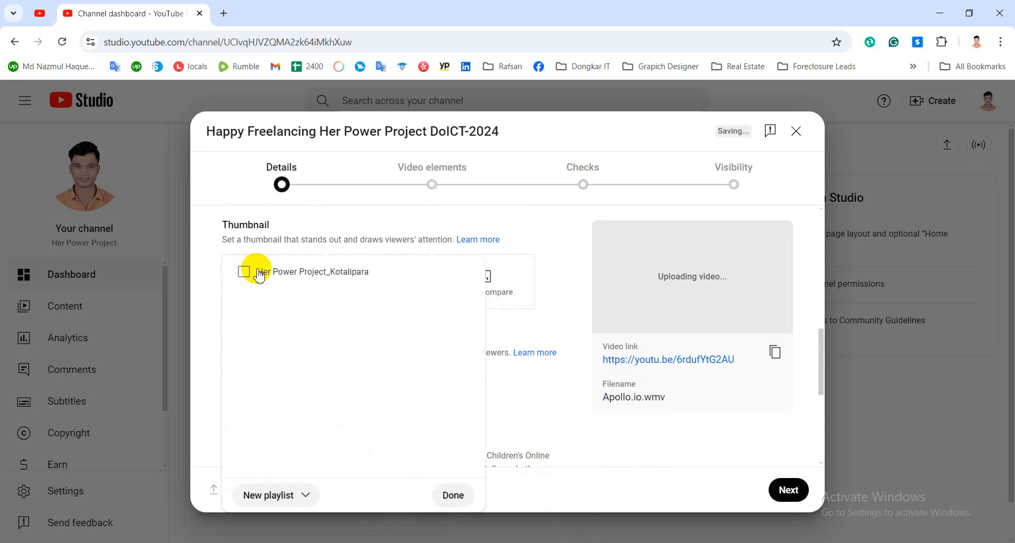
pyautogui.click(264, 495)
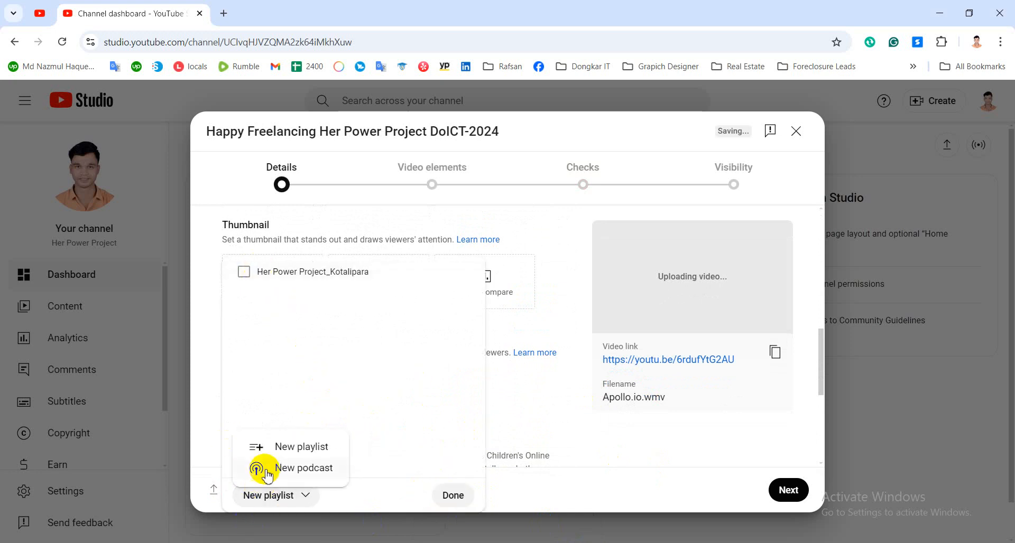
pyautogui.click(280, 447)
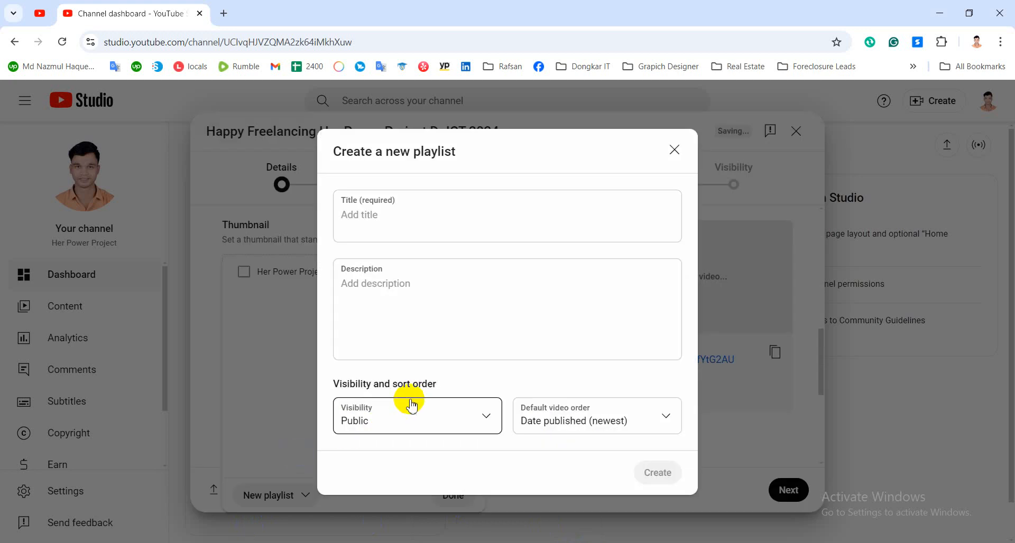
pyautogui.click(428, 221)
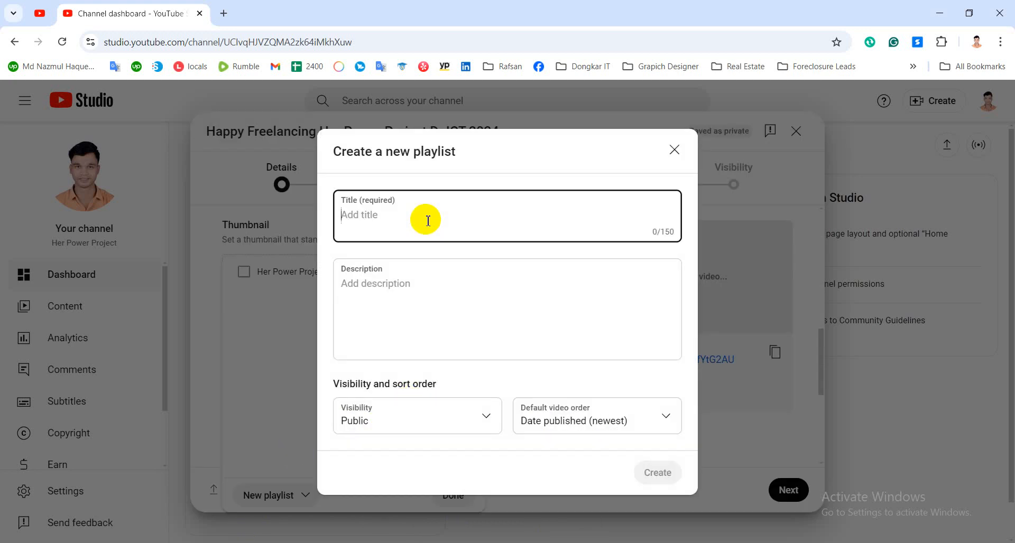
pyautogui.write('Digital Marketing')
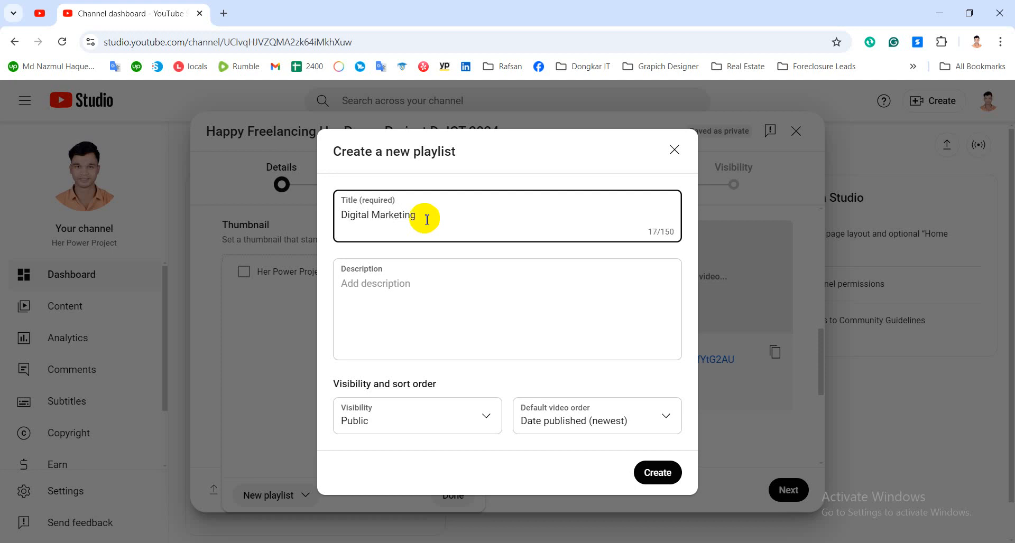
pyautogui.click(653, 471)
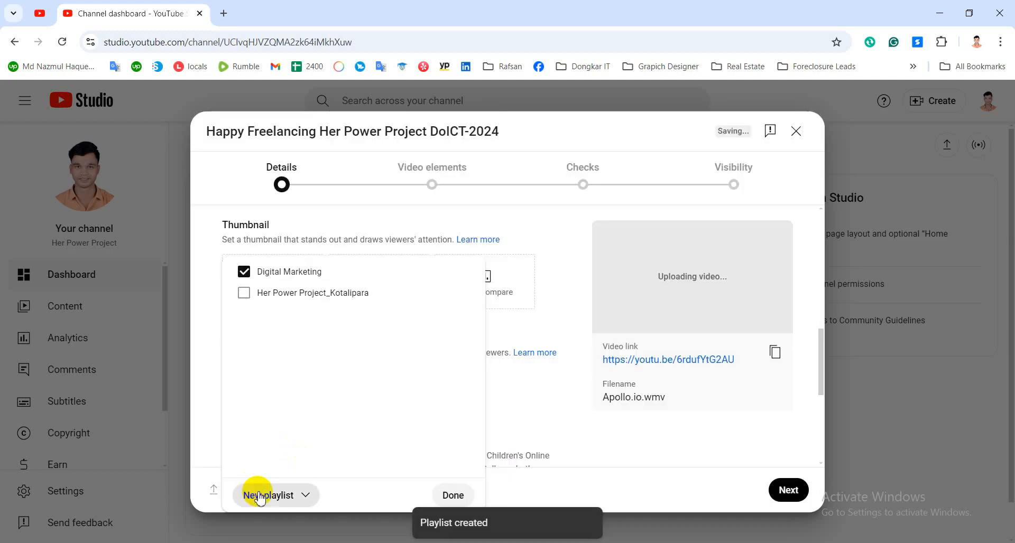
# Step: Create another playlist titled Fiverr
pyautogui.click(258, 494)
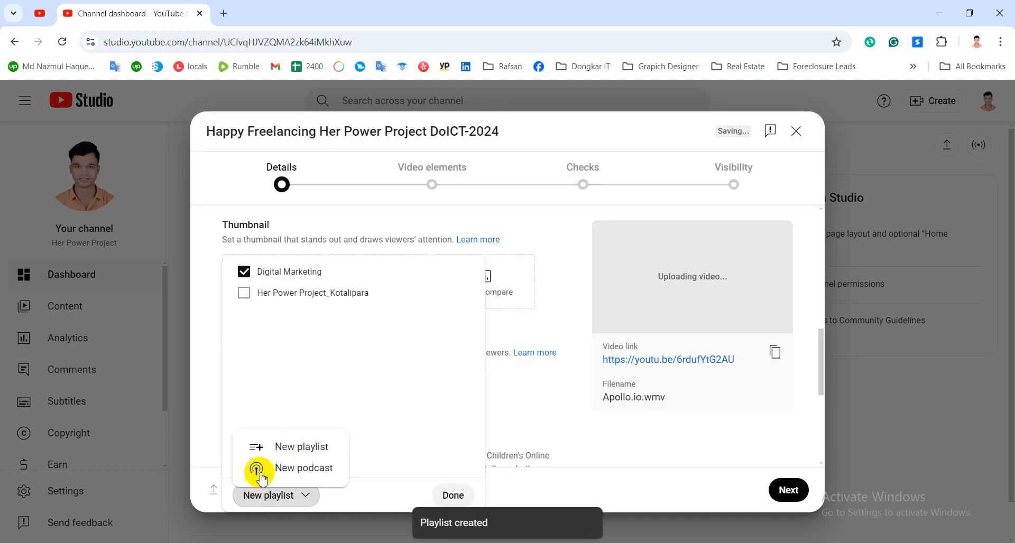
pyautogui.click(283, 450)
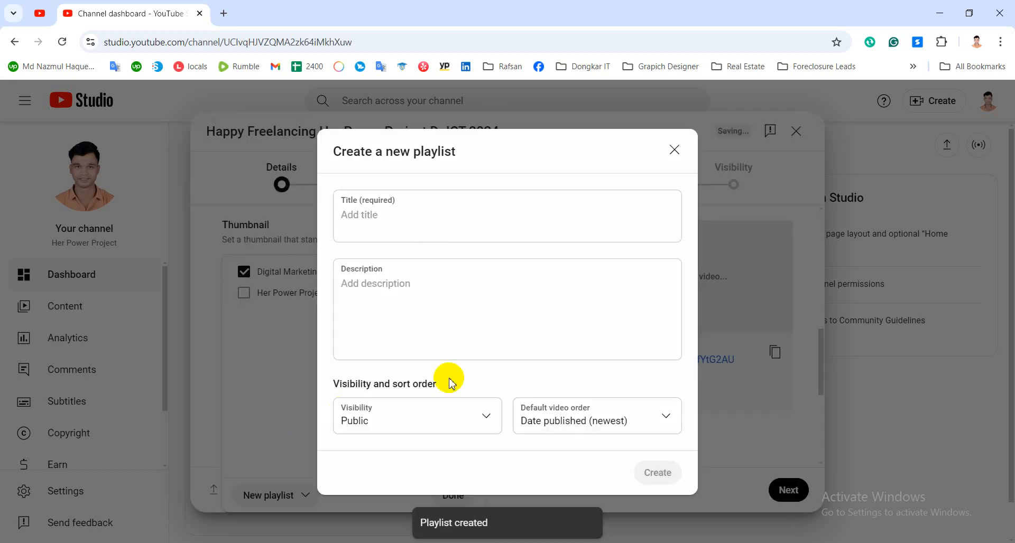
pyautogui.click(425, 212)
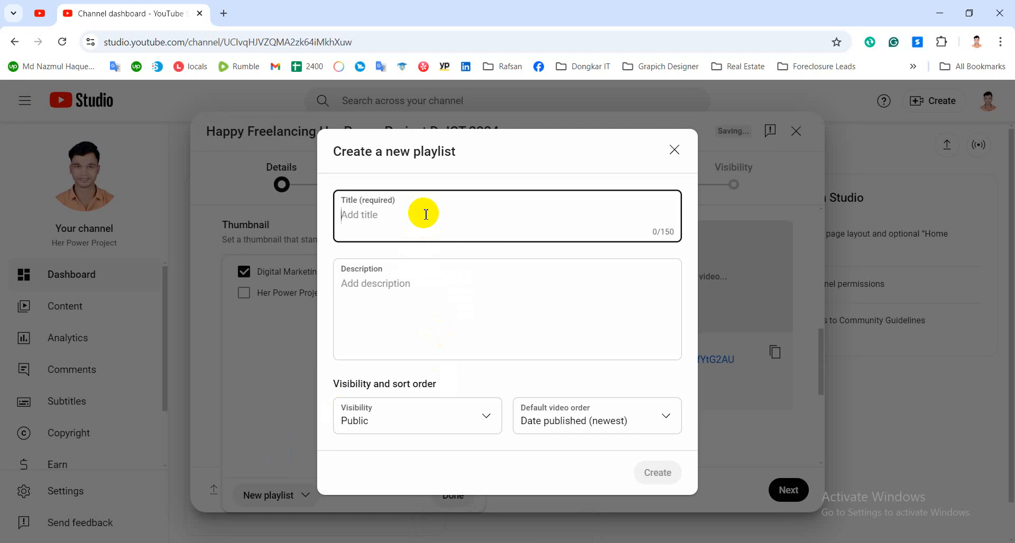
pyautogui.write('Fiverr')
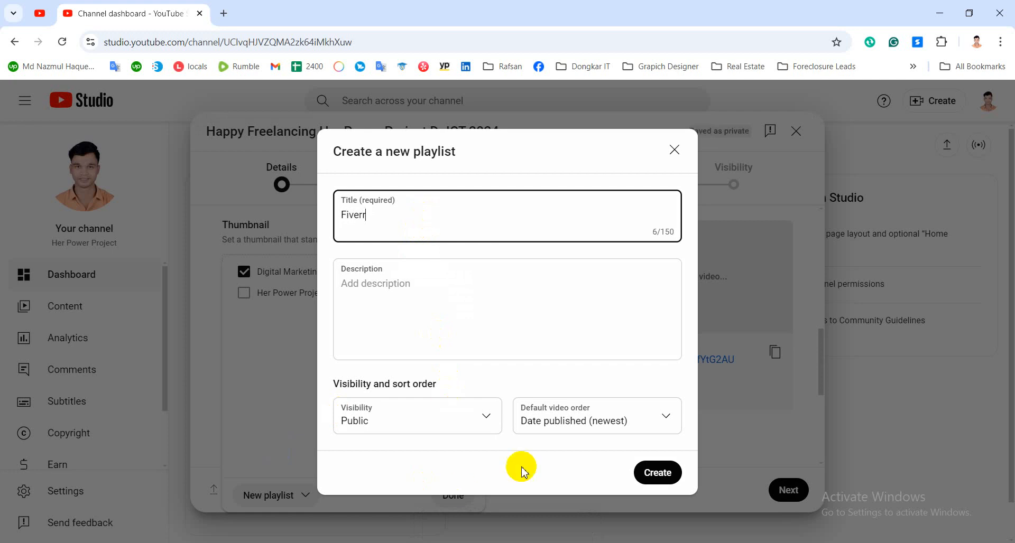
pyautogui.click(640, 470)
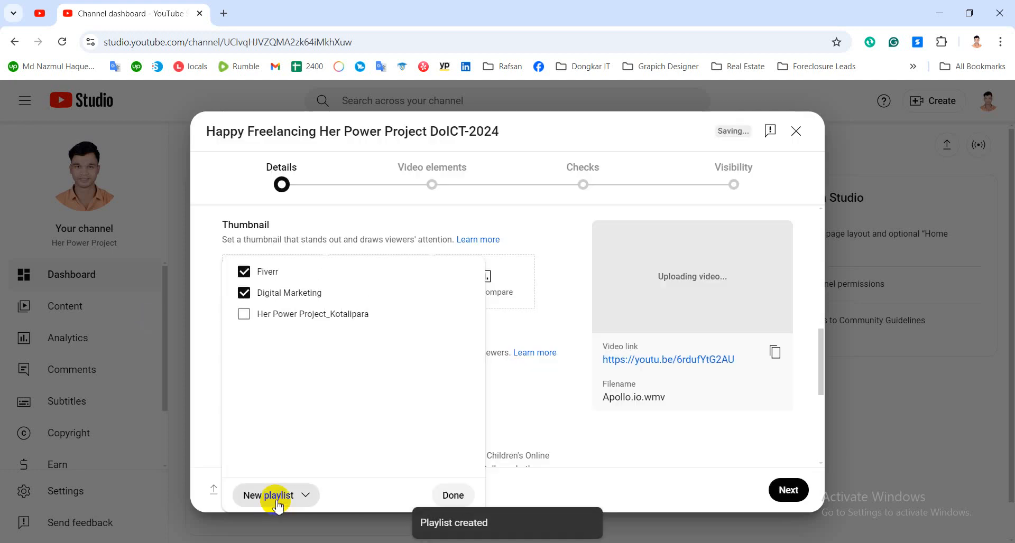
# Step: Create a playlist titled Lead Generation, correcting the second word's spelling with the suggested replacement
pyautogui.click(275, 500)
pyautogui.click(314, 446)
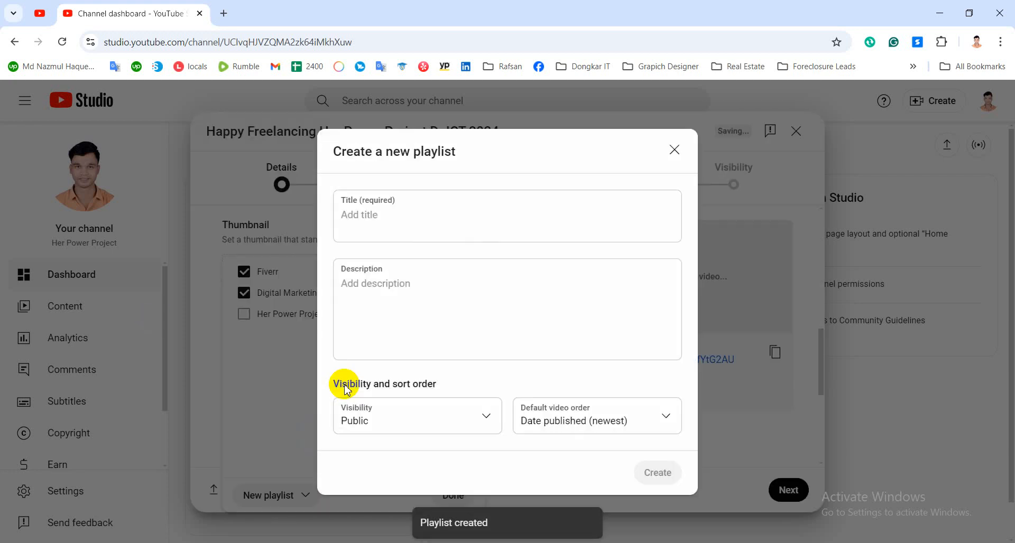
pyautogui.click(401, 222)
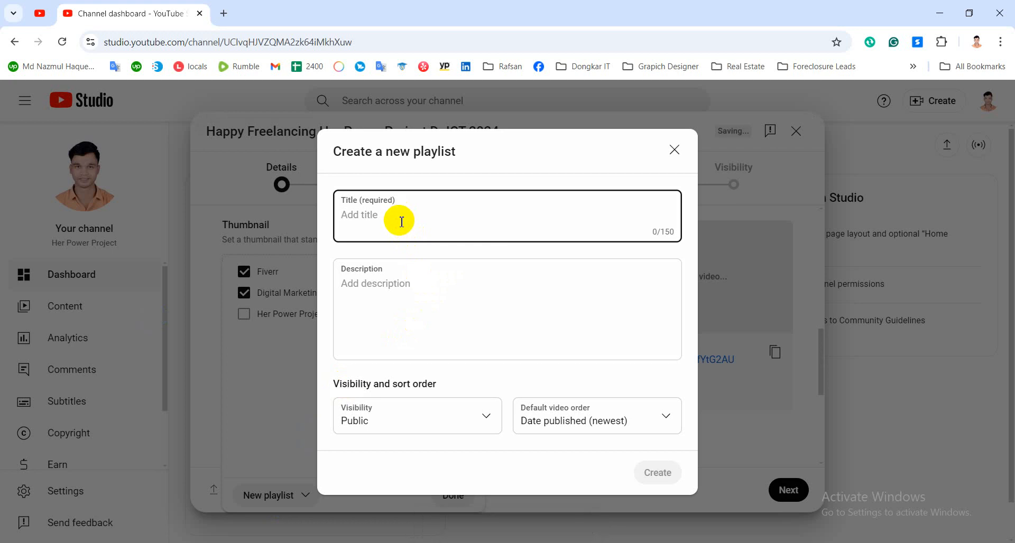
pyautogui.write('Lead')
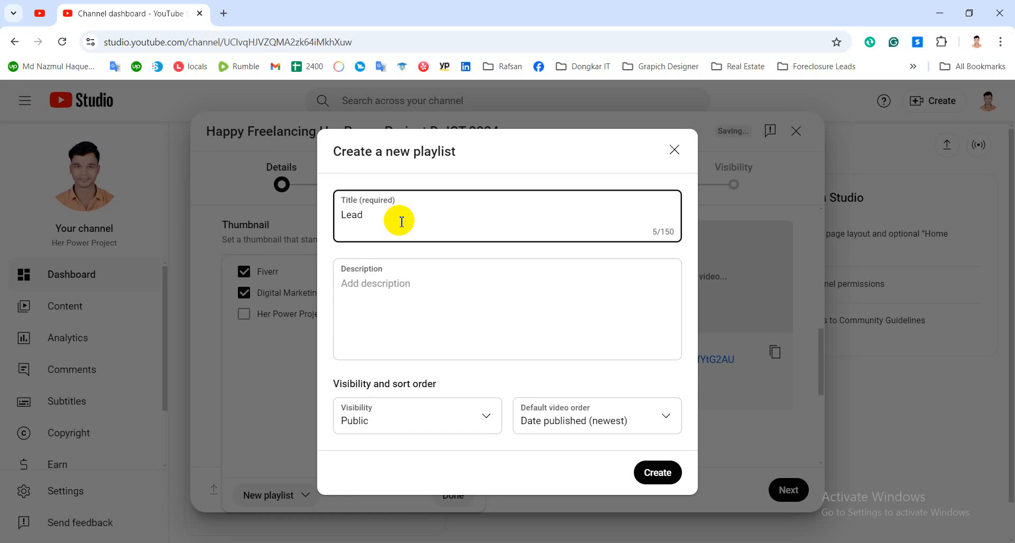
pyautogui.write(' Genaretion')
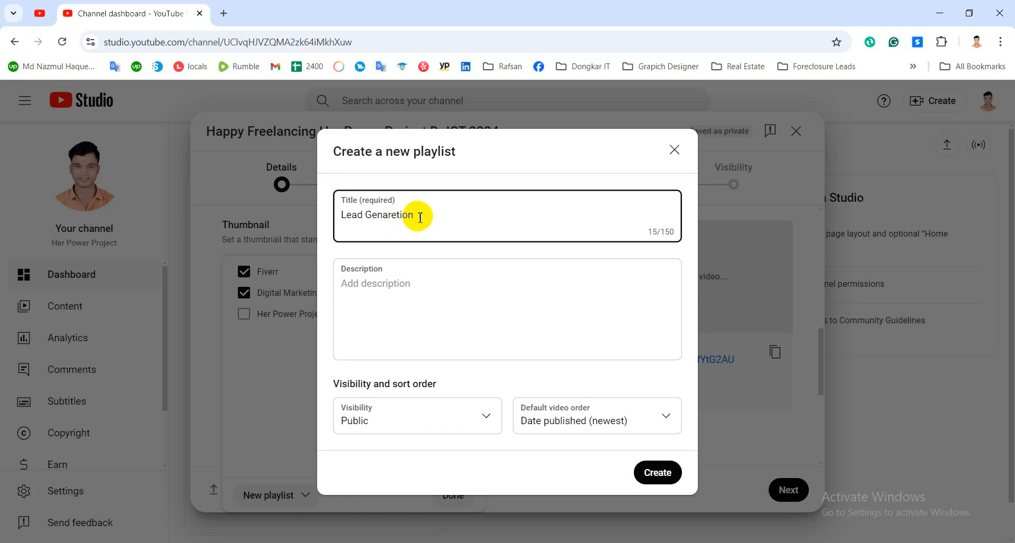
pyautogui.rightClick(396, 217)
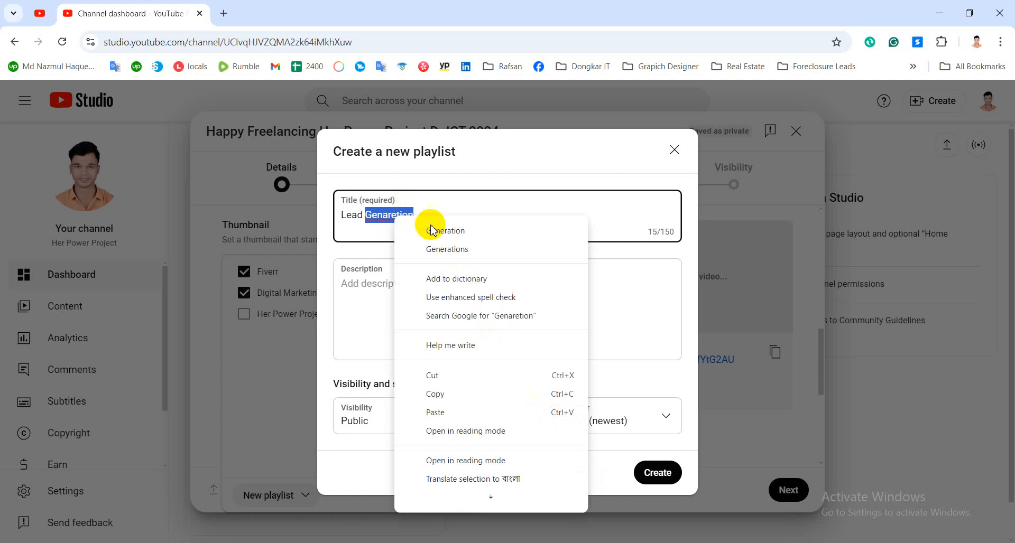
pyautogui.click(423, 229)
pyautogui.click(663, 479)
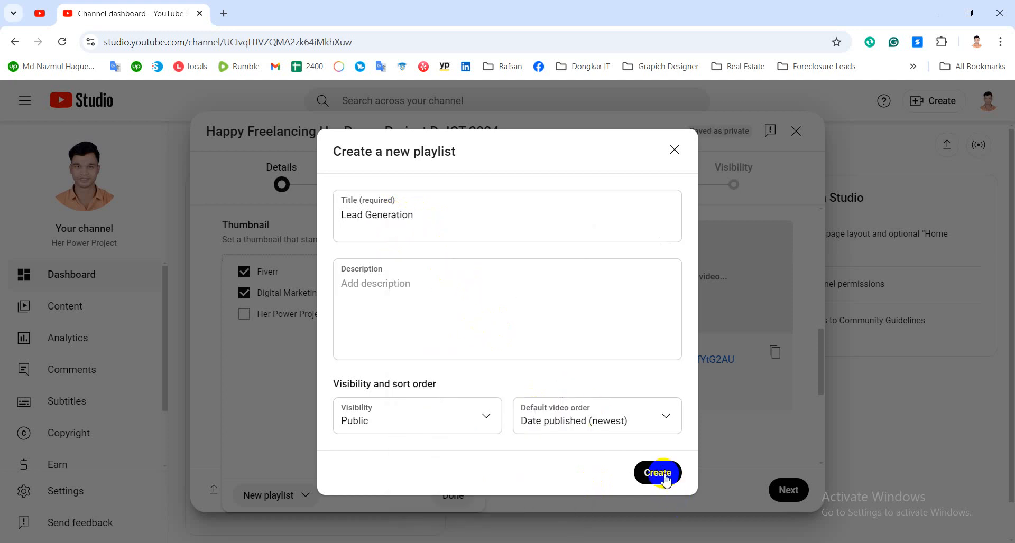
# Step: Create one more playlist titled Real Estate
pyautogui.click(283, 497)
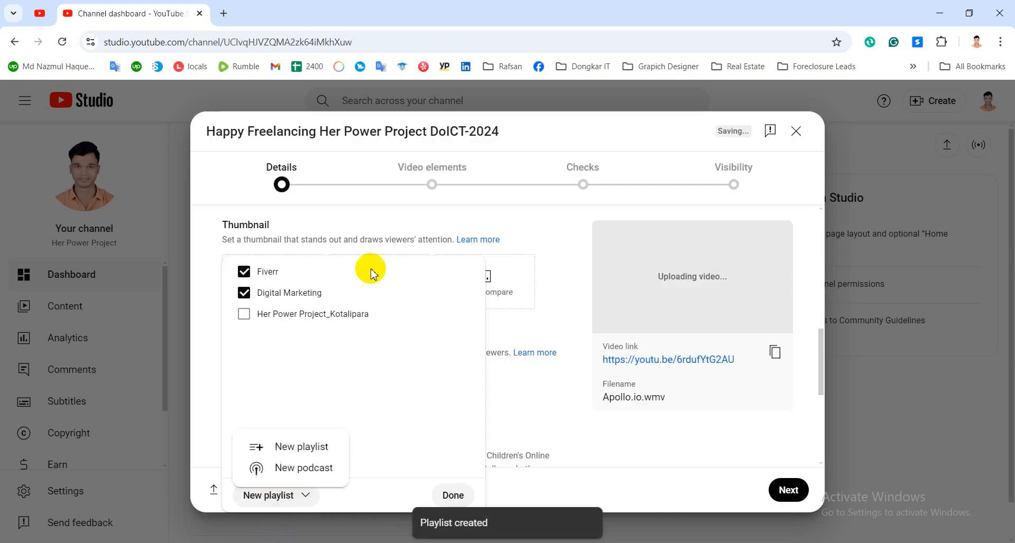
pyautogui.click(275, 445)
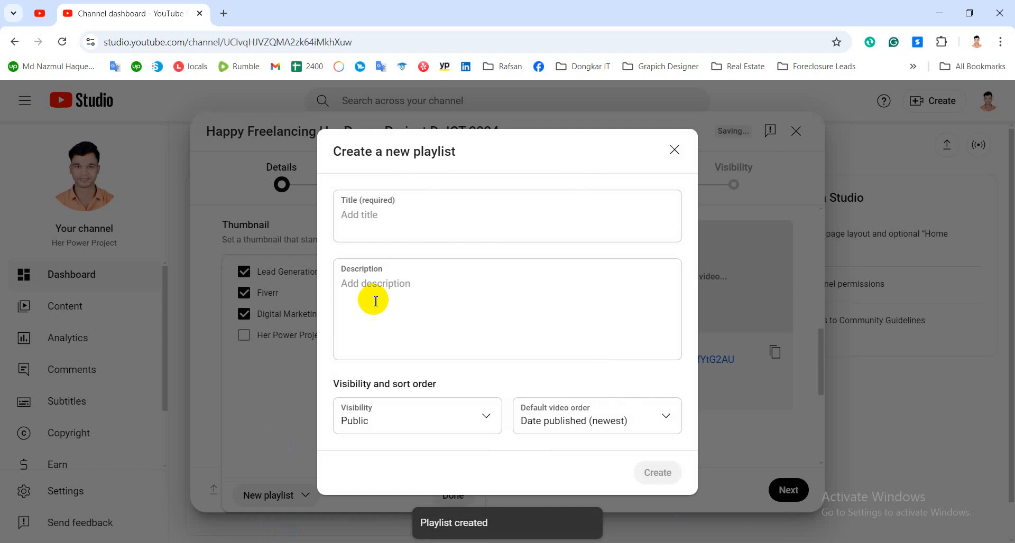
pyautogui.click(408, 223)
pyautogui.write('Re')
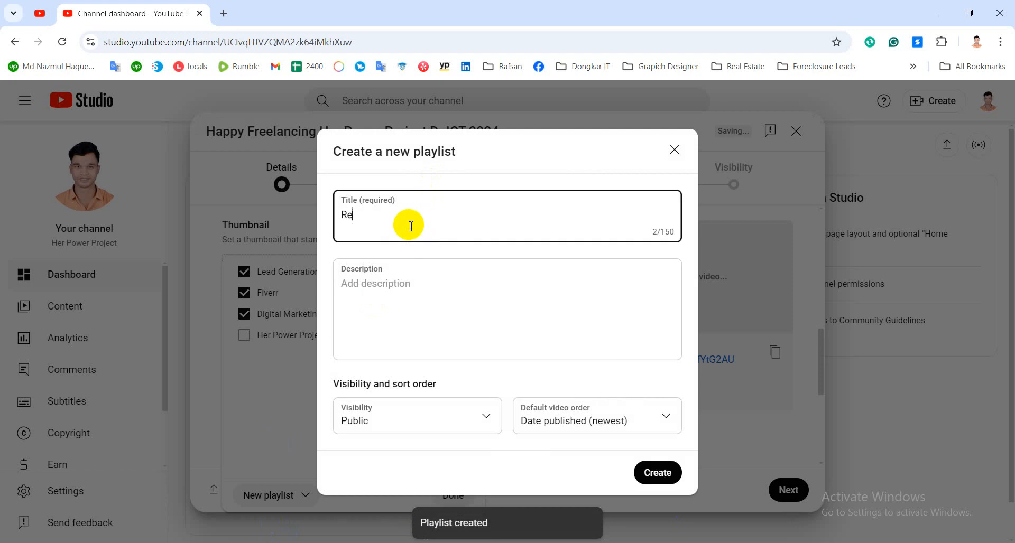
pyautogui.write('al Esta')
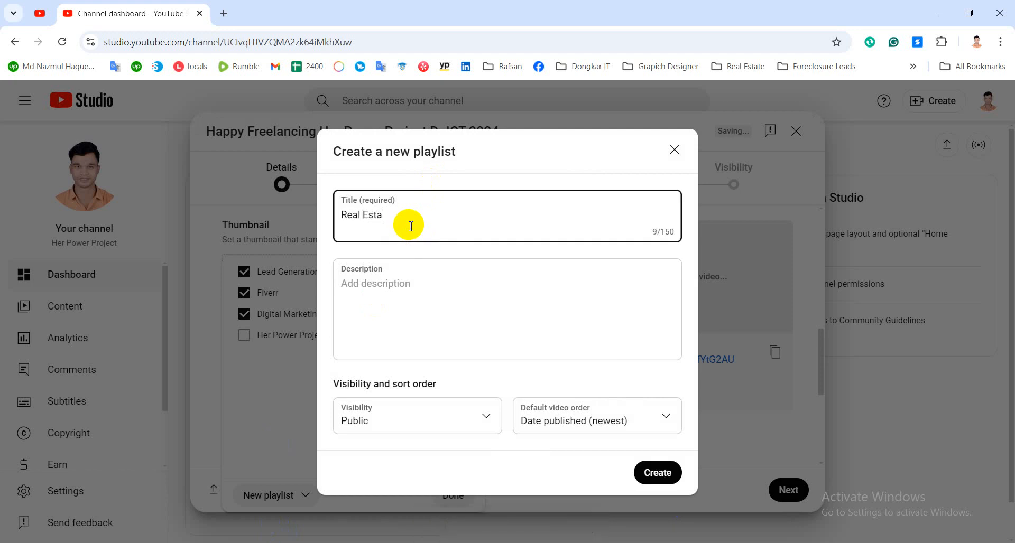
pyautogui.write('te')
pyautogui.click(670, 474)
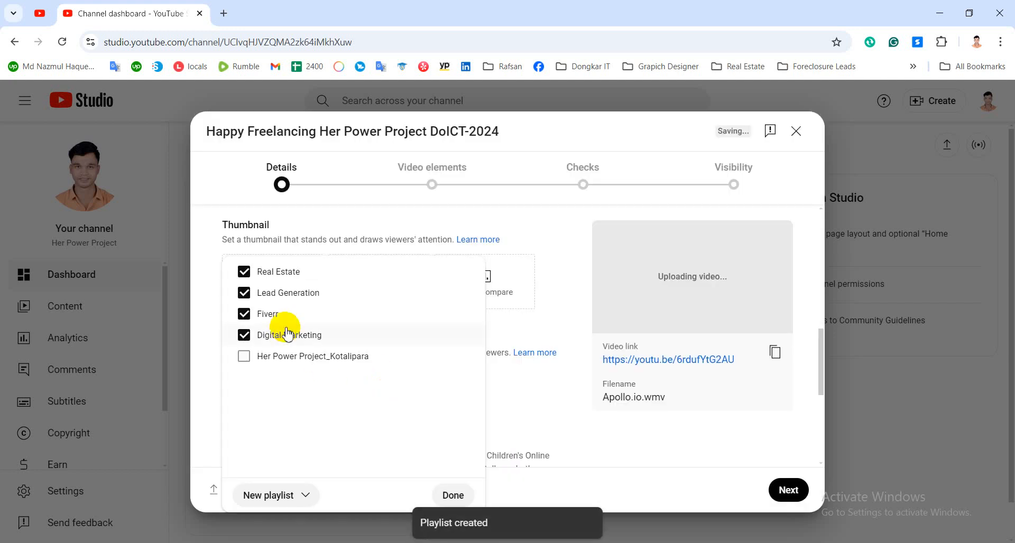
# Step: Deselect the Digital Marketing, Fiverr, Lead Generation and Real Estate playlists for this video and confirm the playlist selection
pyautogui.click(243, 335)
pyautogui.click(244, 313)
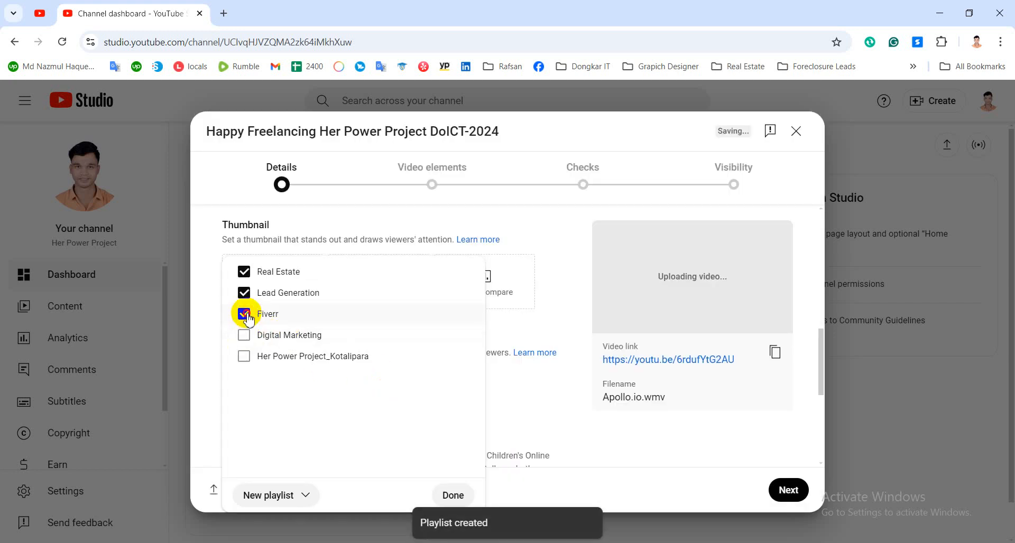
pyautogui.click(247, 285)
pyautogui.click(243, 271)
pyautogui.click(452, 494)
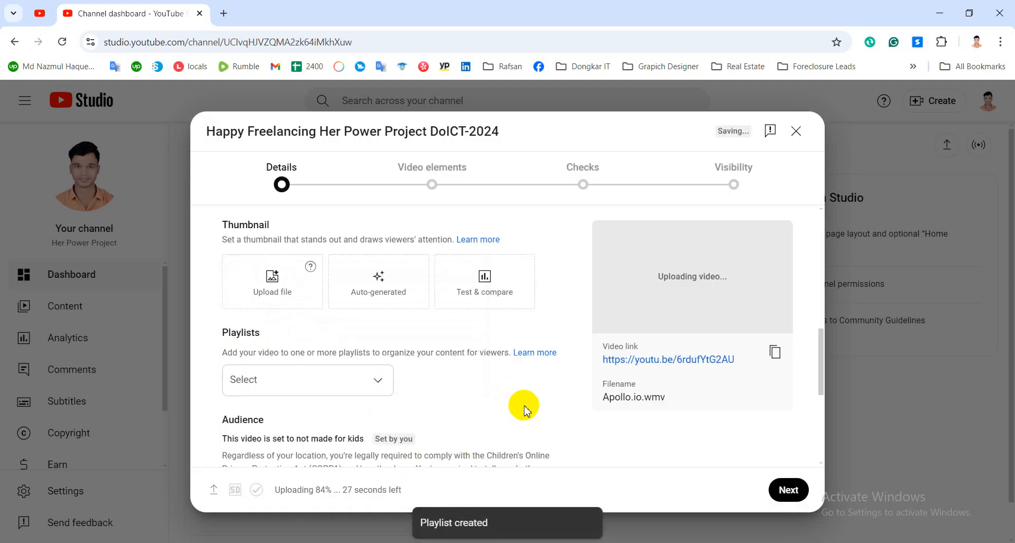
# Step: Review the upload's title, description, thumbnail options, playlists and audience setting in the video details
pyautogui.scroll(8, 525, 409)
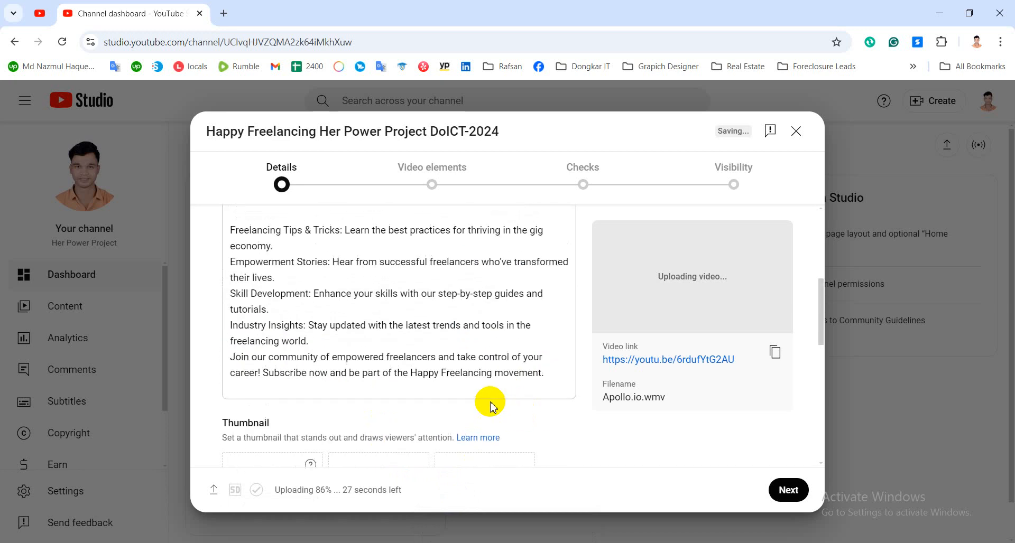
pyautogui.scroll(2, 490, 402)
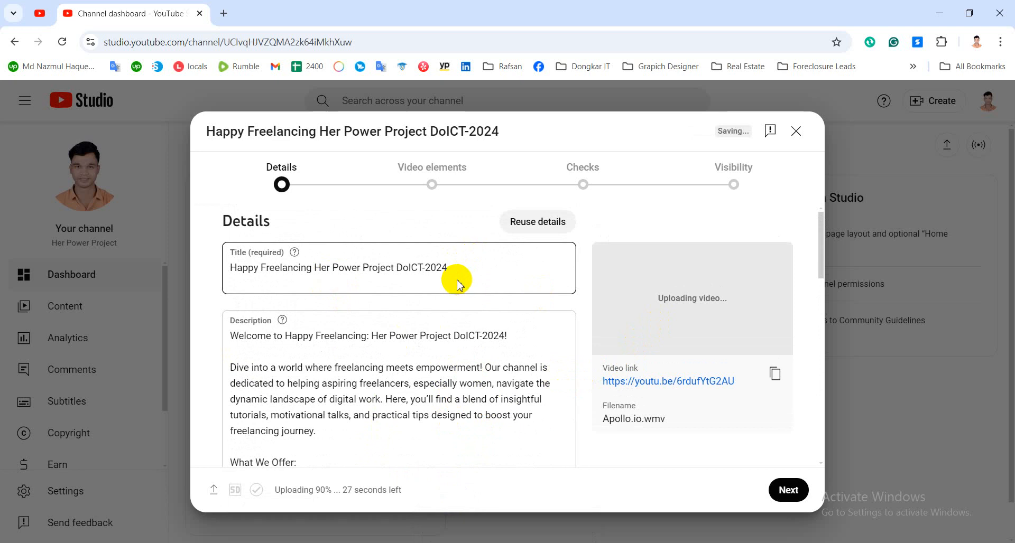
pyautogui.scroll(-5, 418, 309)
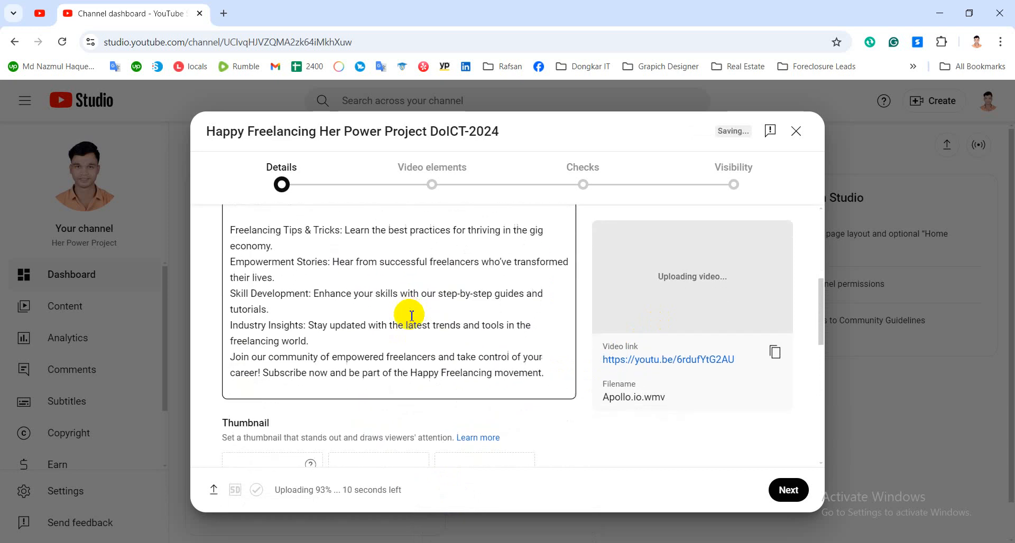
pyautogui.scroll(5, 410, 322)
pyautogui.scroll(-5, 408, 317)
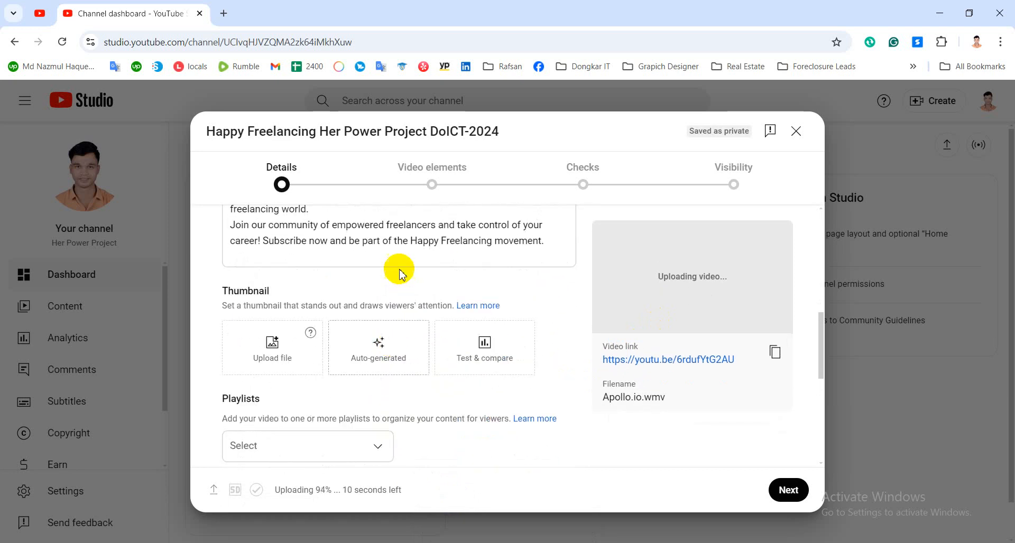
pyautogui.scroll(-1, 301, 379)
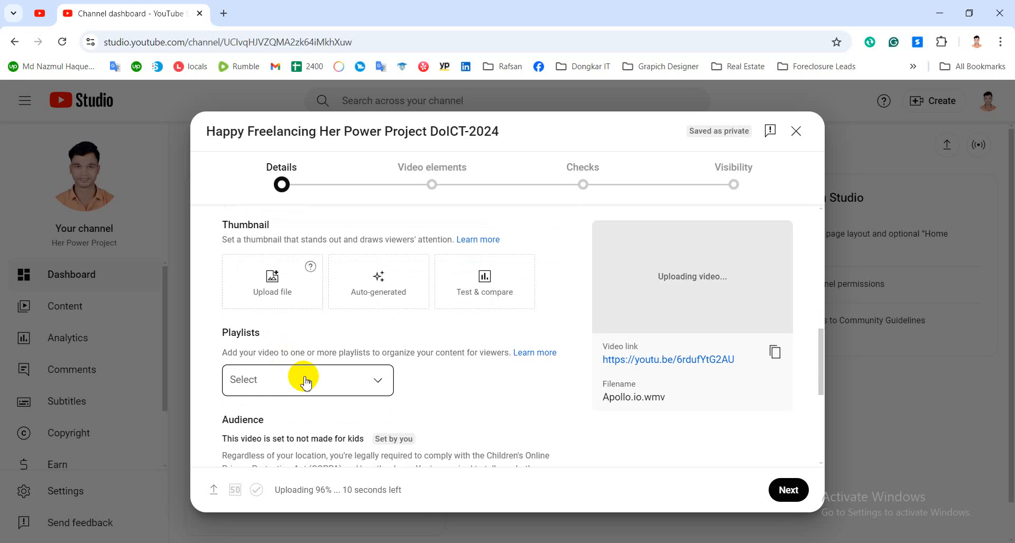
pyautogui.click(304, 380)
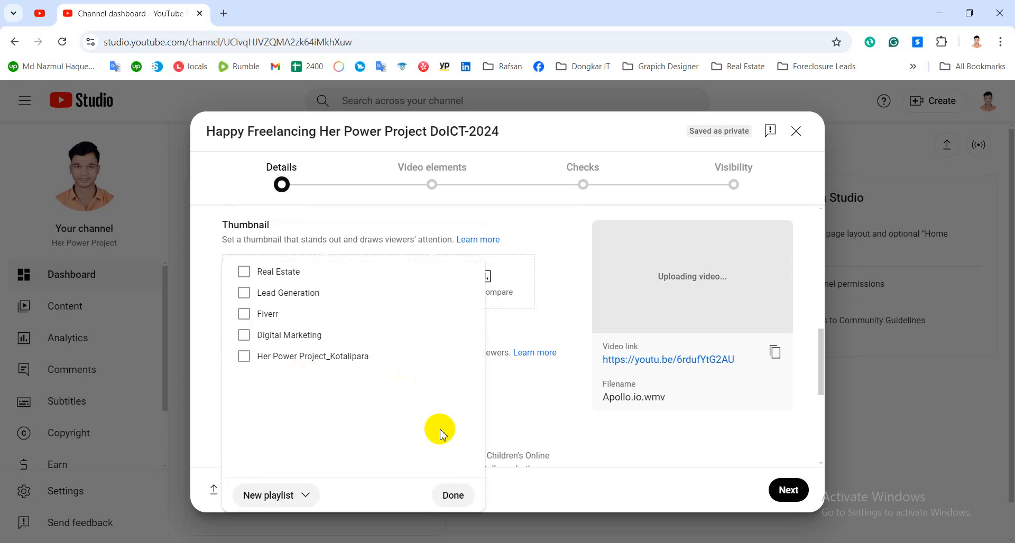
pyautogui.click(453, 499)
pyautogui.scroll(-5, 469, 437)
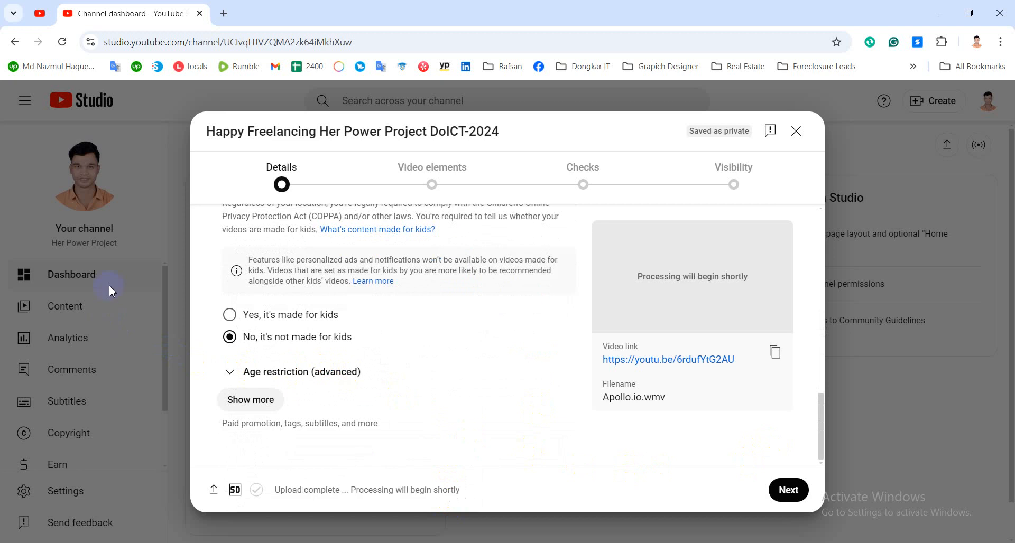
# Step: Add the Apollo.io.wmv video to the Real Estate playlist and confirm the playlist selection
pyautogui.scroll(4, 271, 295)
pyautogui.scroll(4, 281, 325)
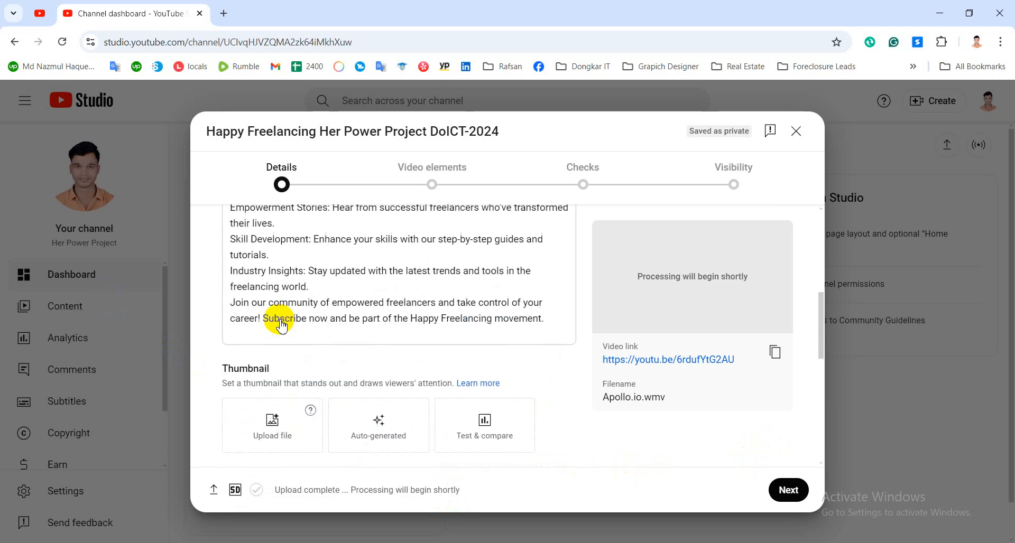
pyautogui.scroll(-4, 274, 320)
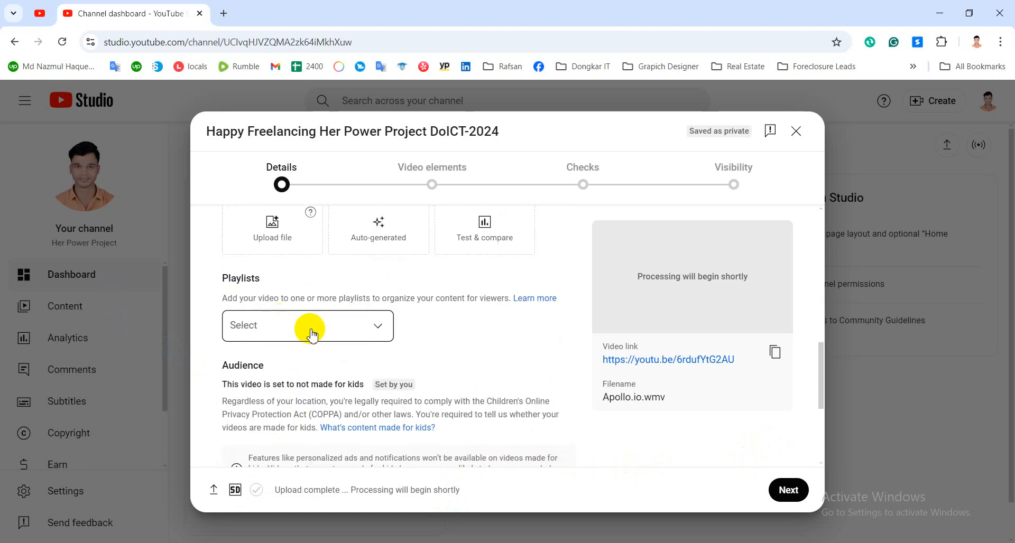
pyautogui.scroll(-2, 317, 306)
pyautogui.click(369, 257)
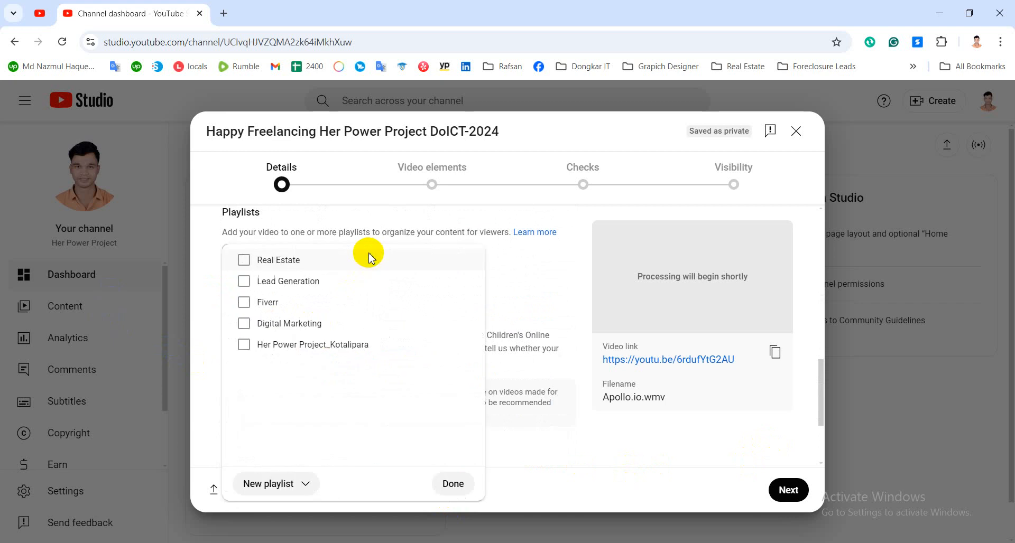
pyautogui.click(282, 262)
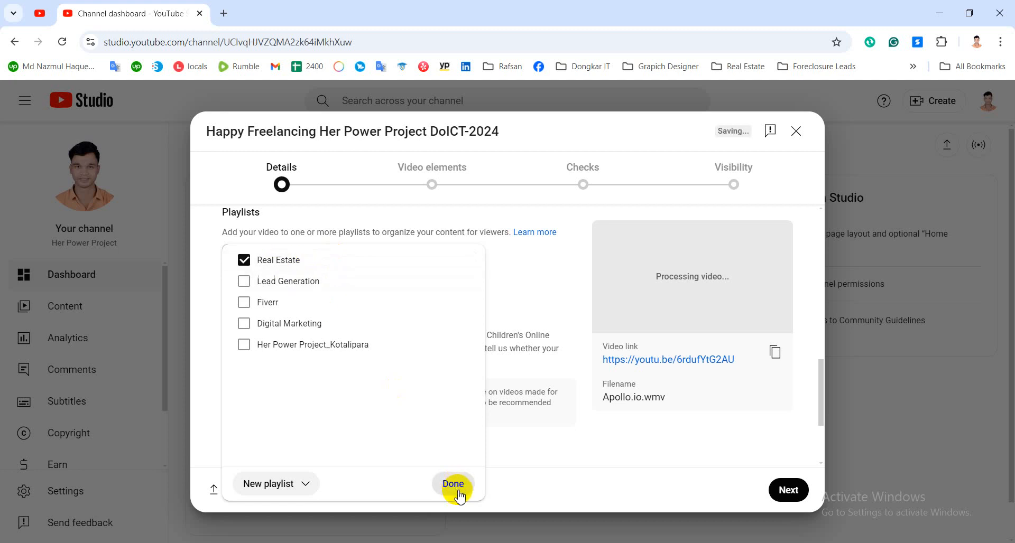
pyautogui.click(455, 487)
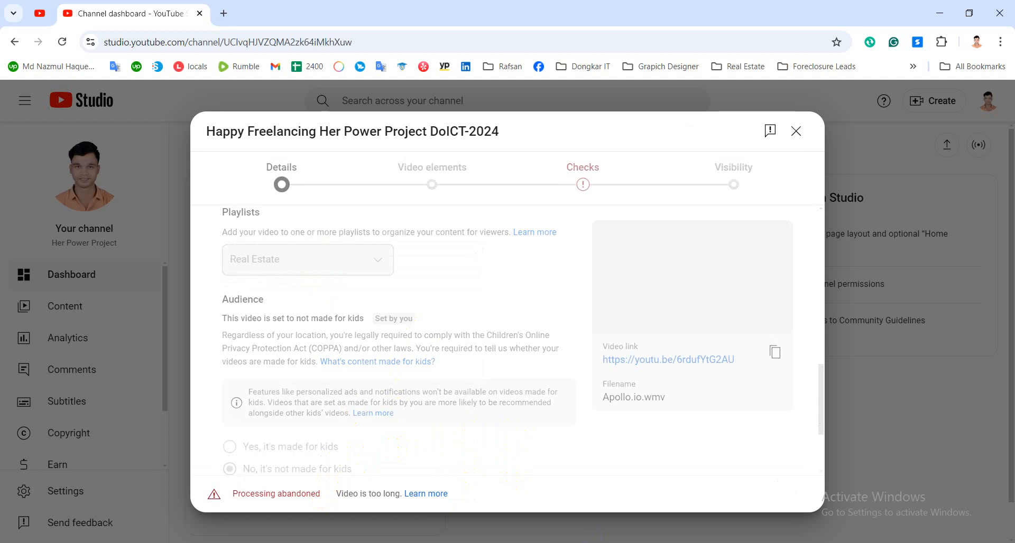
# Step: Assign the Sunny Sunny 1080p.mp4 upload to only the Her Power Project_Kotalipara playlist and confirm the selection
pyautogui.scroll(5, 369, 381)
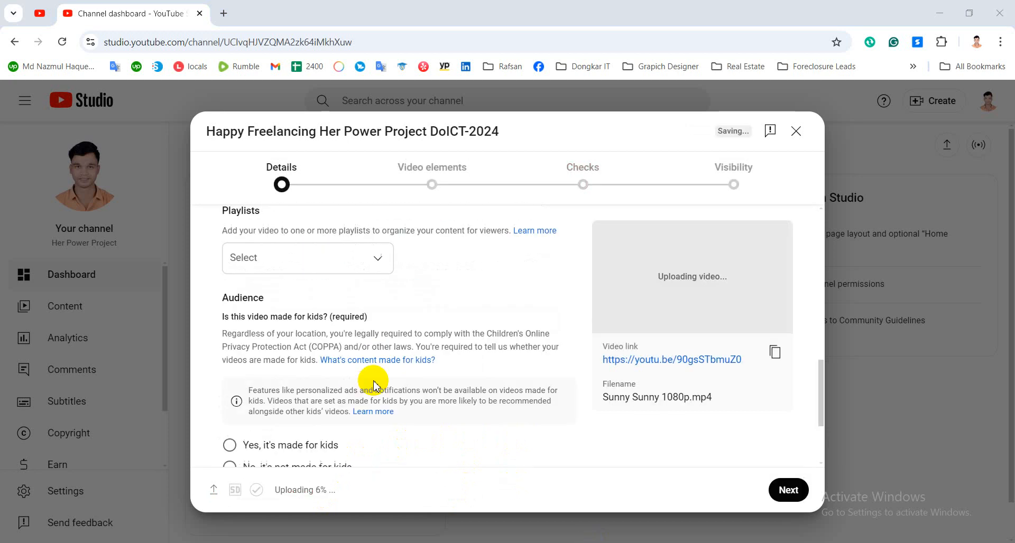
pyautogui.click(346, 330)
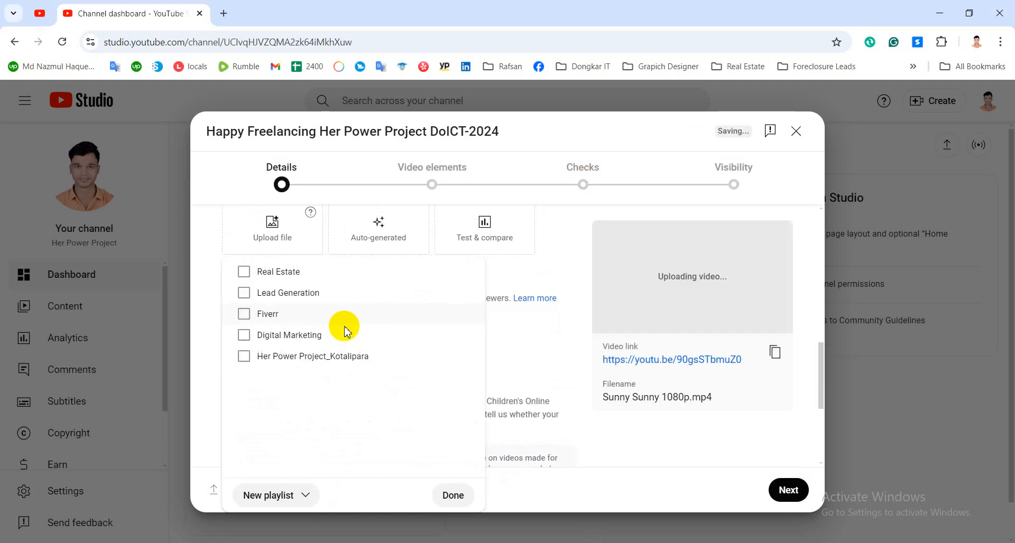
pyautogui.click(302, 296)
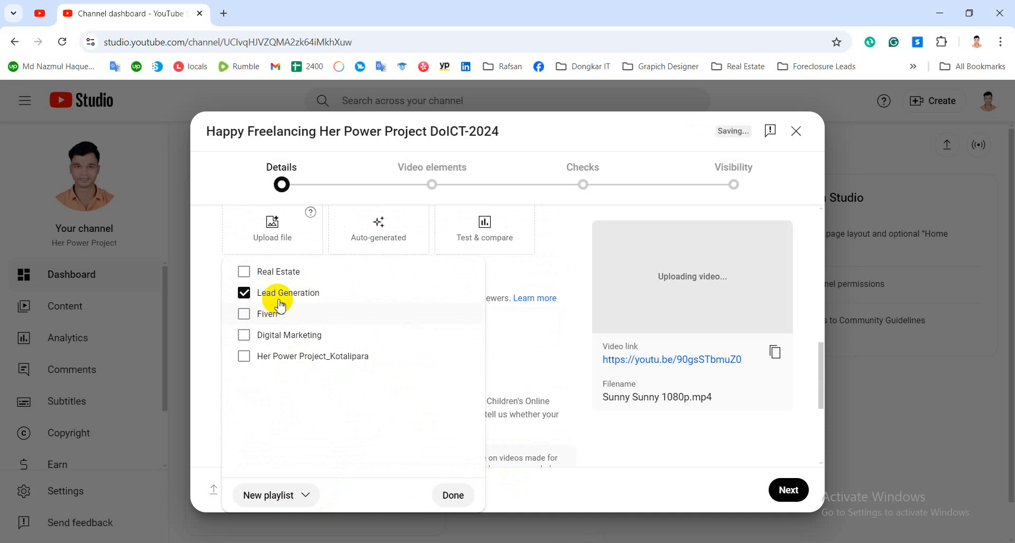
pyautogui.click(260, 293)
pyautogui.click(261, 317)
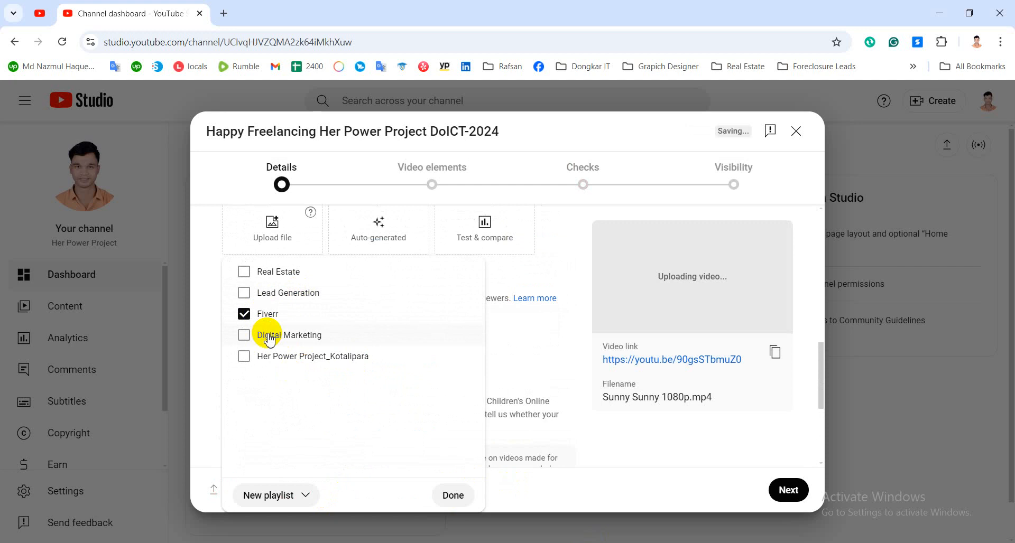
pyautogui.click(261, 316)
pyautogui.click(268, 339)
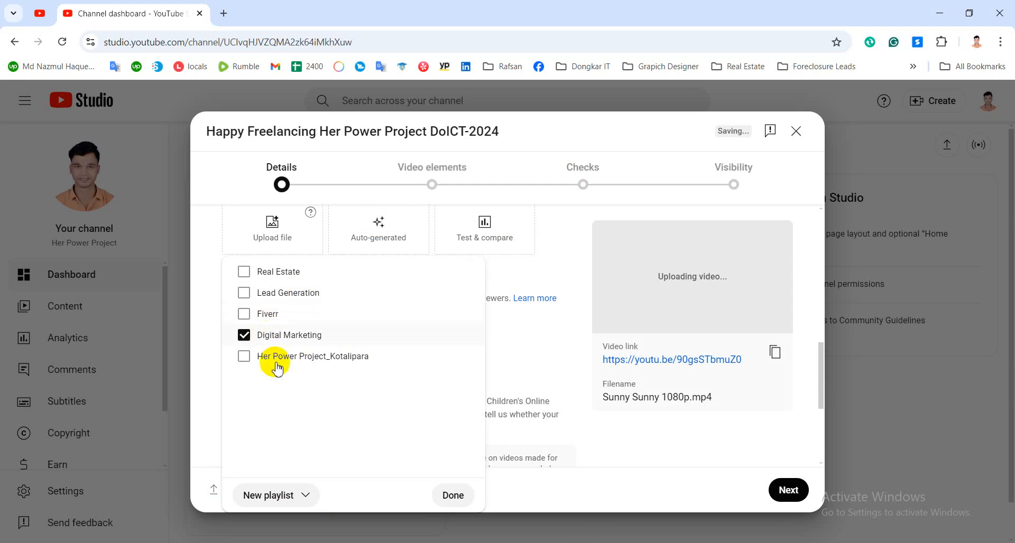
pyautogui.click(264, 336)
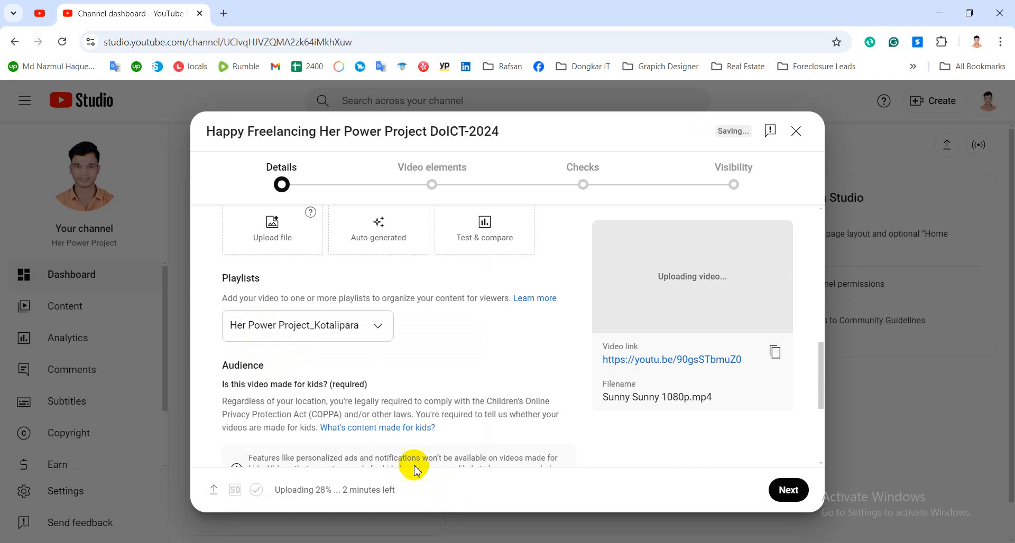
pyautogui.click(452, 495)
# Step: Mark the Sunny Sunny 1080p.mp4 video as not made for kids and proceed to the Video elements stage
pyautogui.scroll(-4, 317, 401)
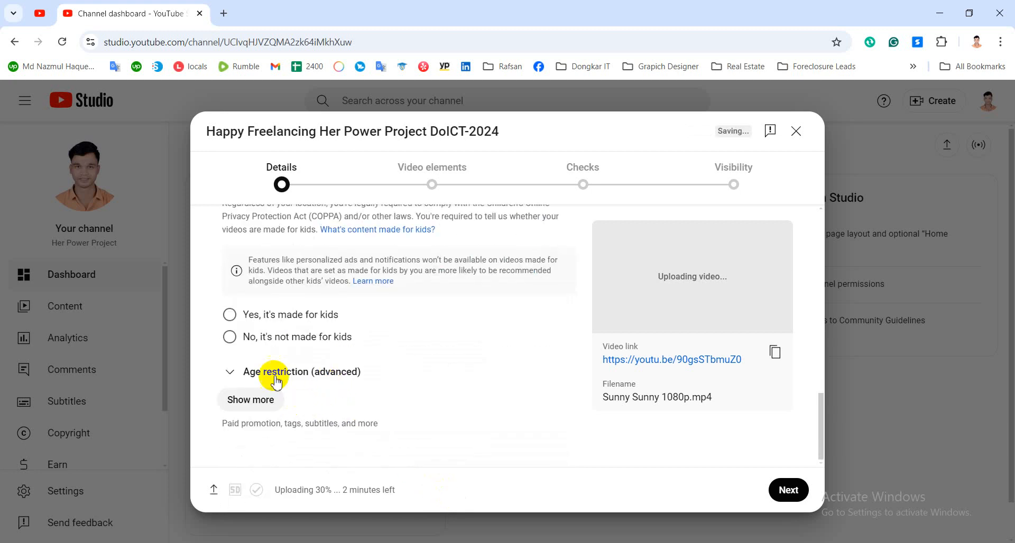
pyautogui.click(229, 338)
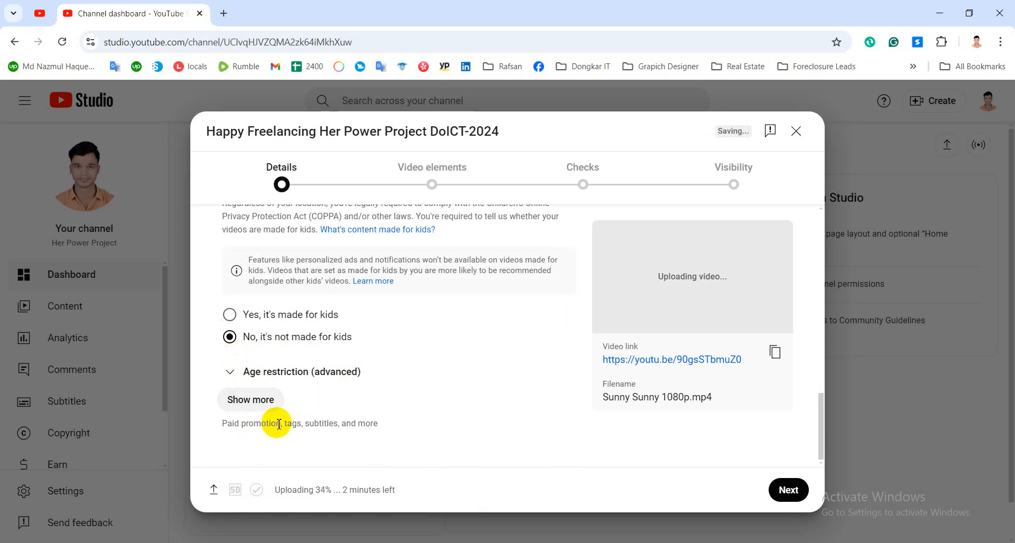
pyautogui.click(802, 492)
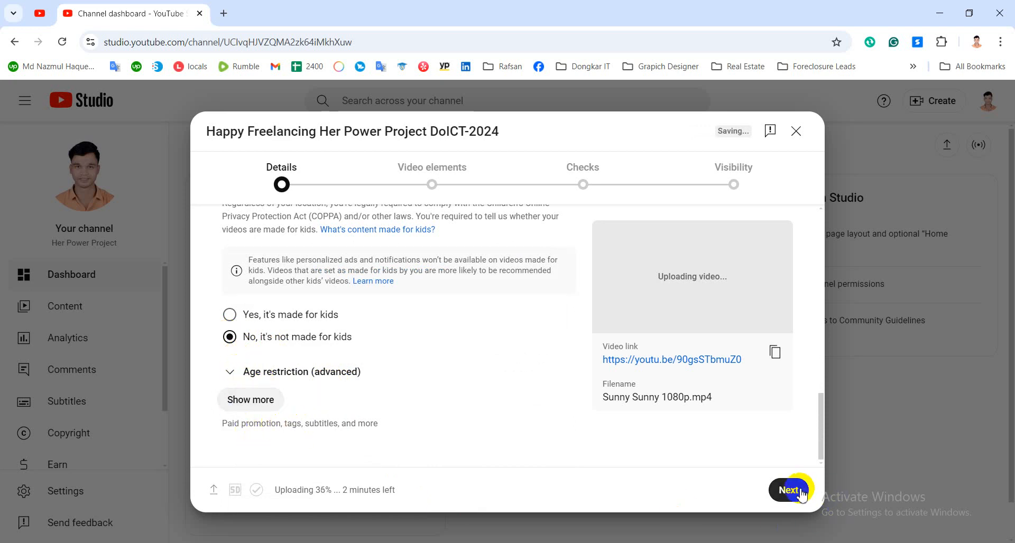
pyautogui.click(787, 488)
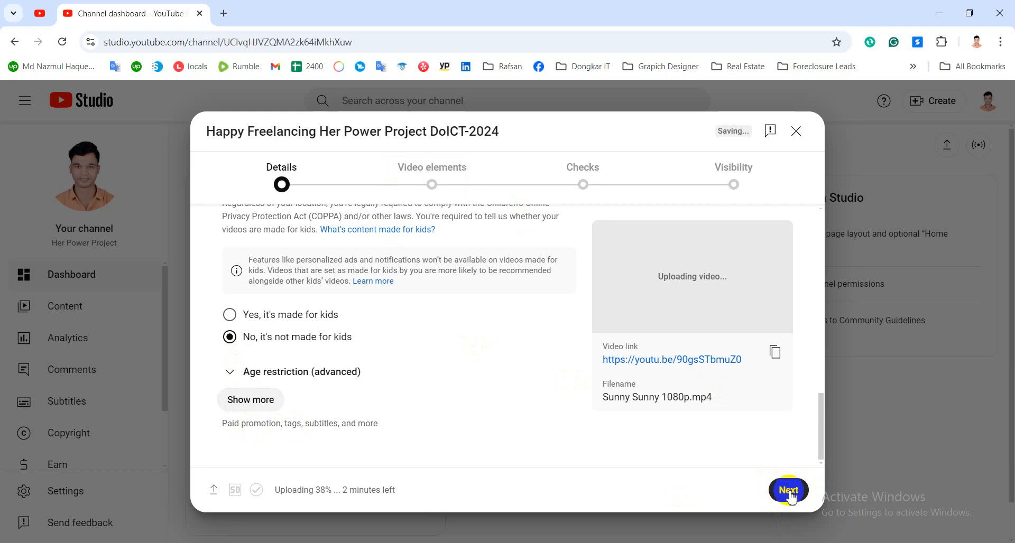
# Step: Look through the end screen and card options and the Checks stage, and return to the video details
pyautogui.scroll(-1, 399, 353)
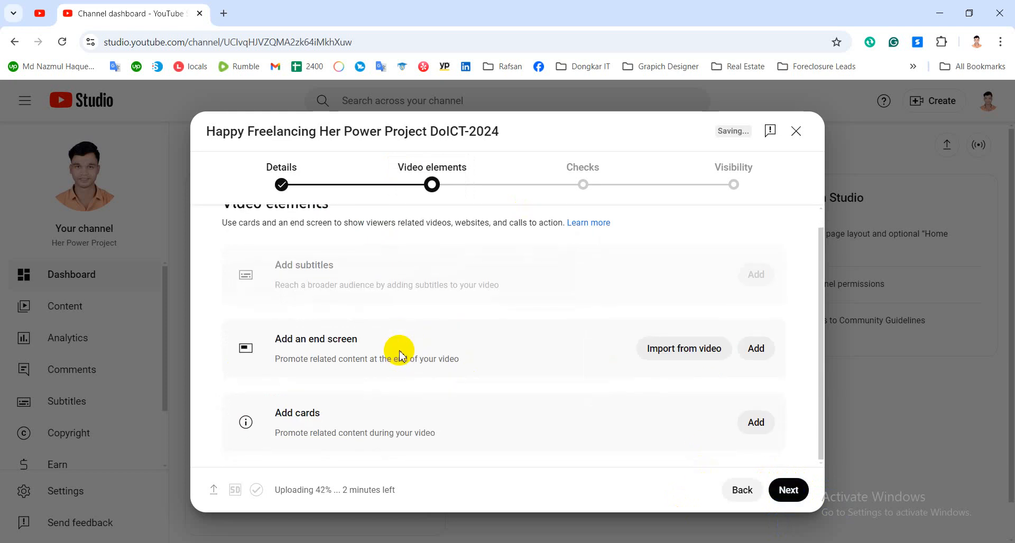
pyautogui.scroll(1, 401, 348)
pyautogui.click(789, 490)
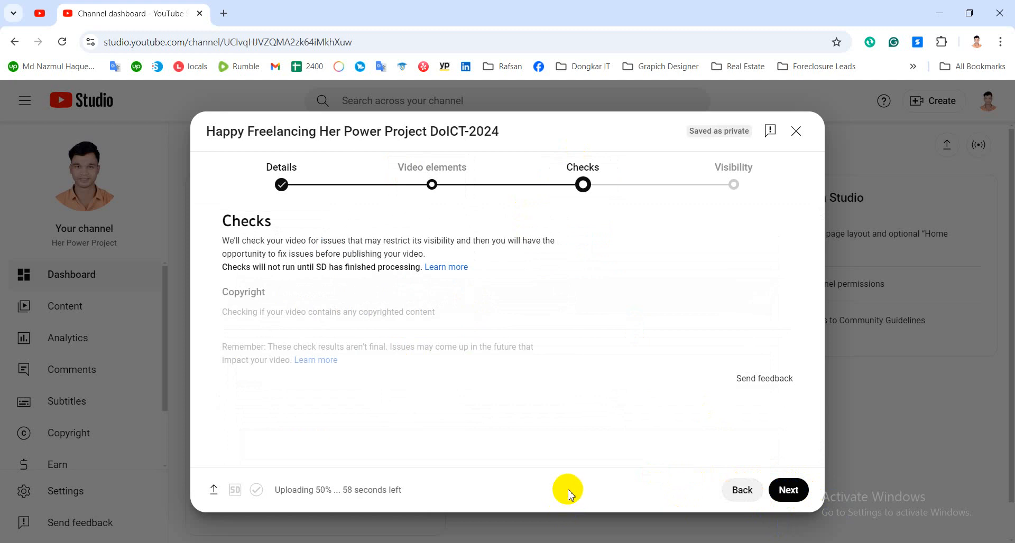
pyautogui.click(730, 493)
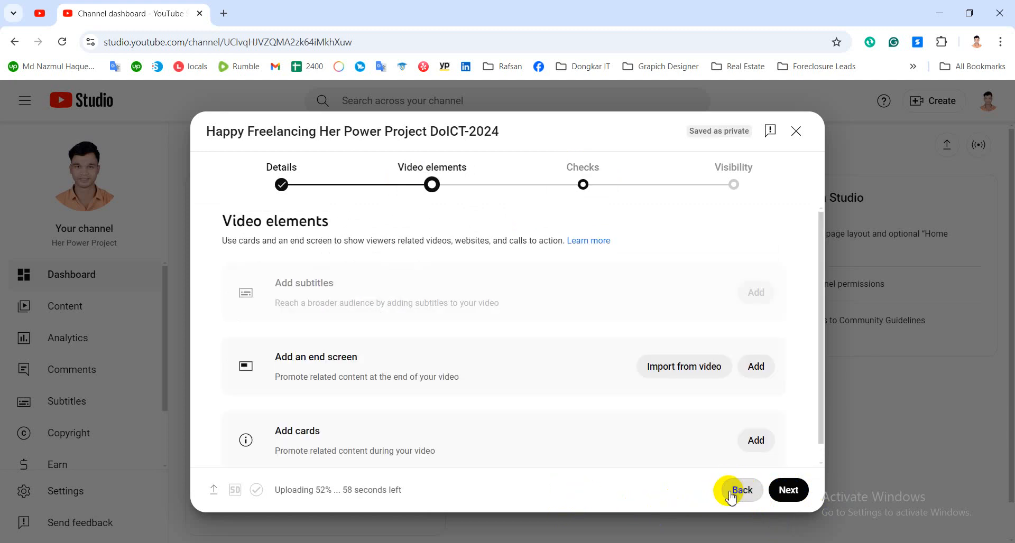
pyautogui.click(735, 492)
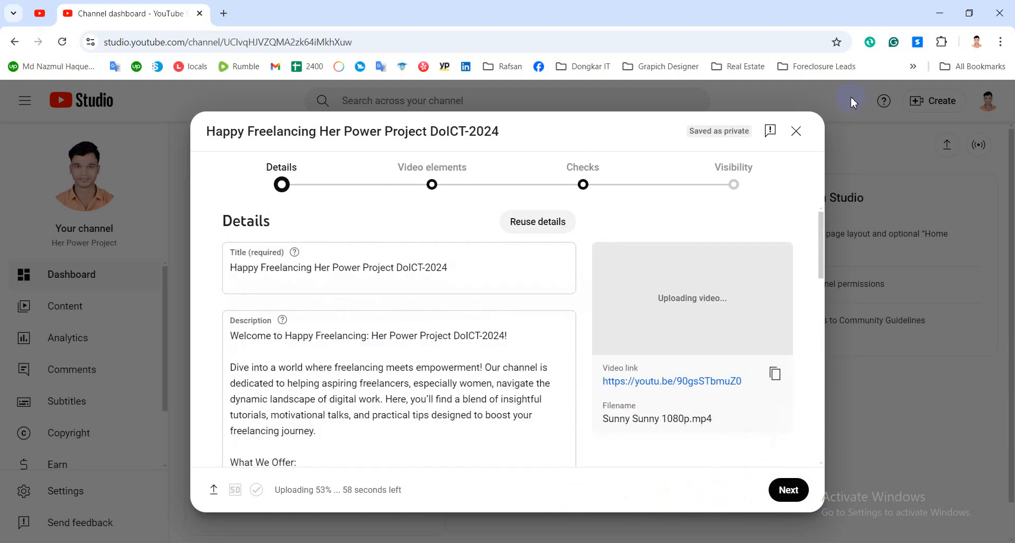
# Step: Close the video details, cancel the running Sunny Sunny 1080p.mp4 upload and dismiss the upload status
pyautogui.click(796, 131)
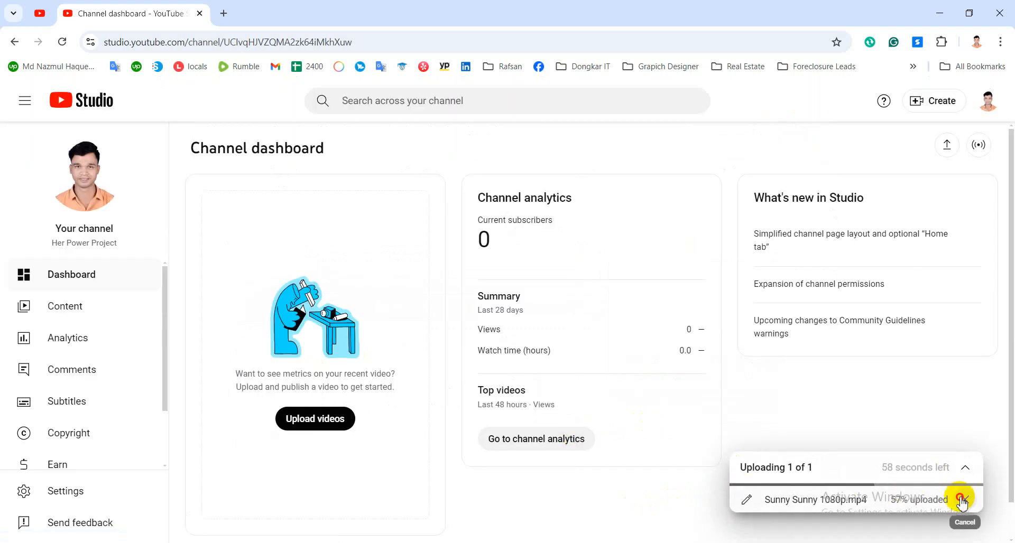
pyautogui.click(962, 501)
pyautogui.click(594, 352)
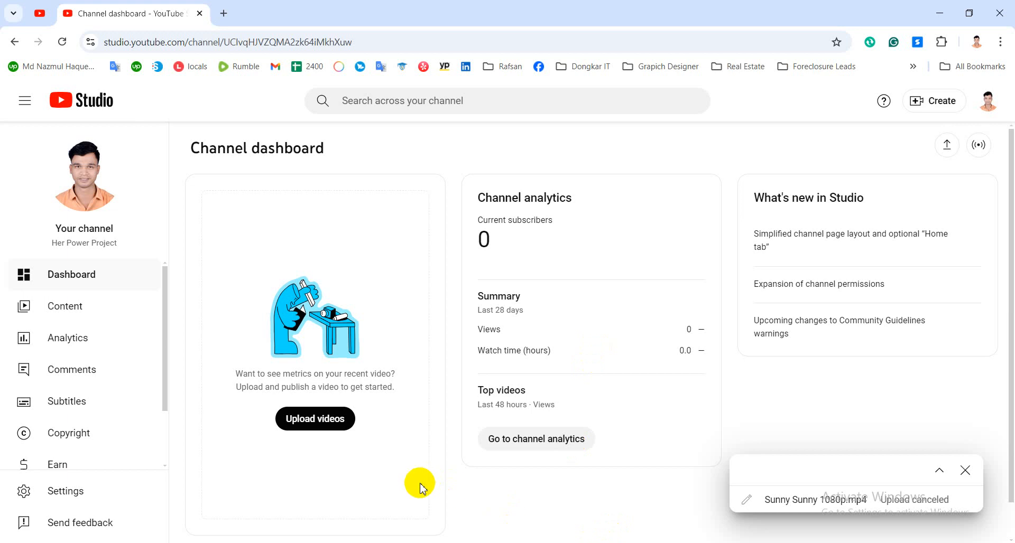
pyautogui.scroll(-1, 419, 482)
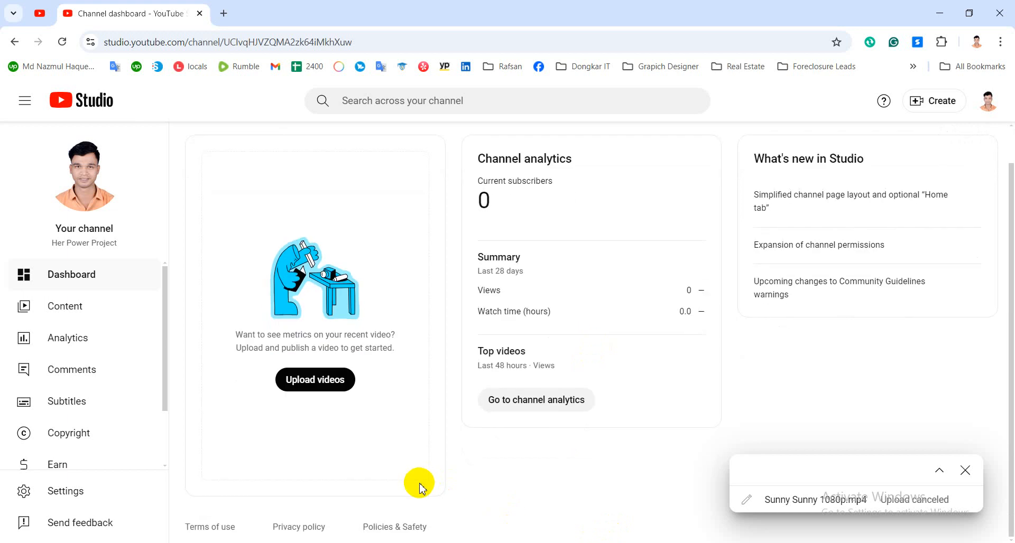
pyautogui.scroll(1, 419, 483)
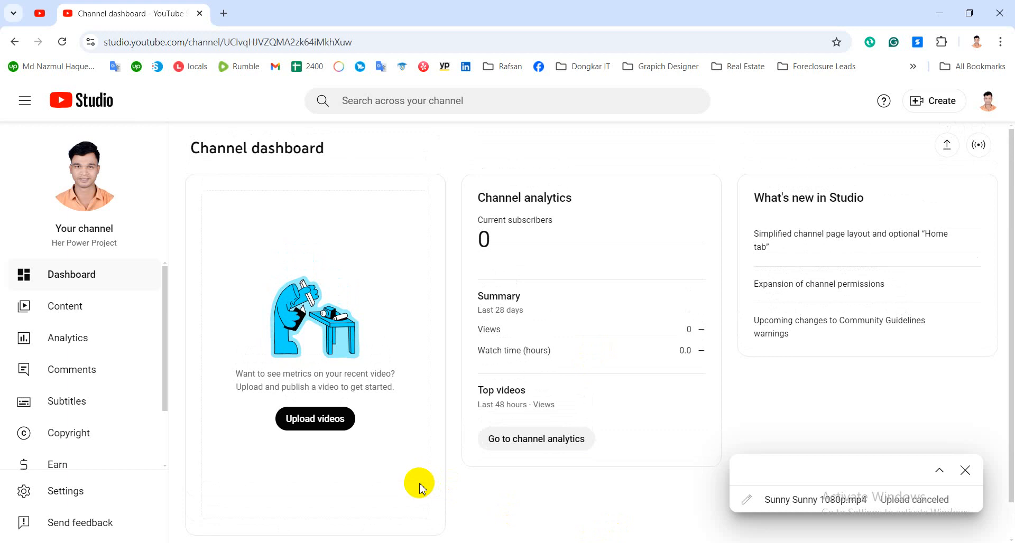
pyautogui.click(965, 470)
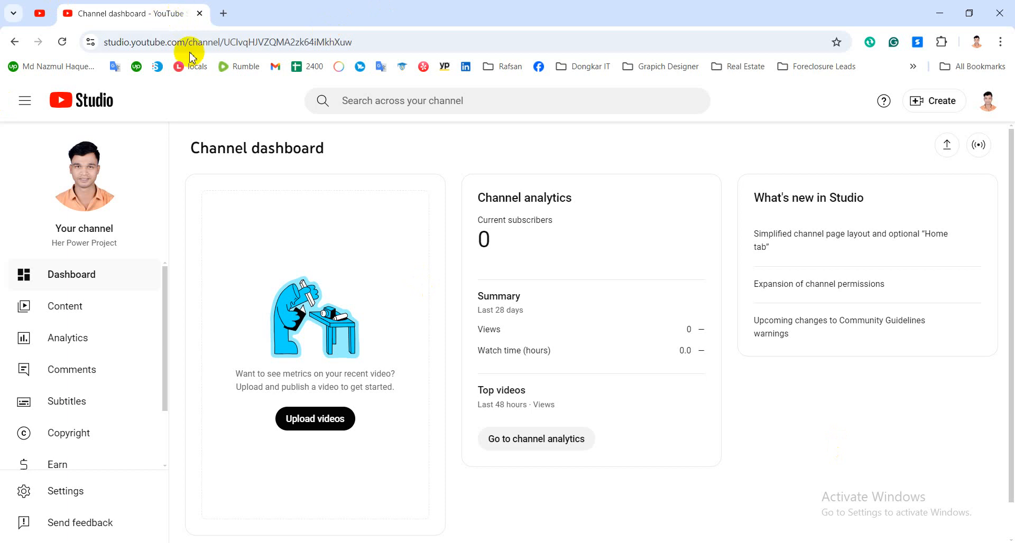
pyautogui.scroll(-1, 322, 444)
pyautogui.scroll(1, 351, 504)
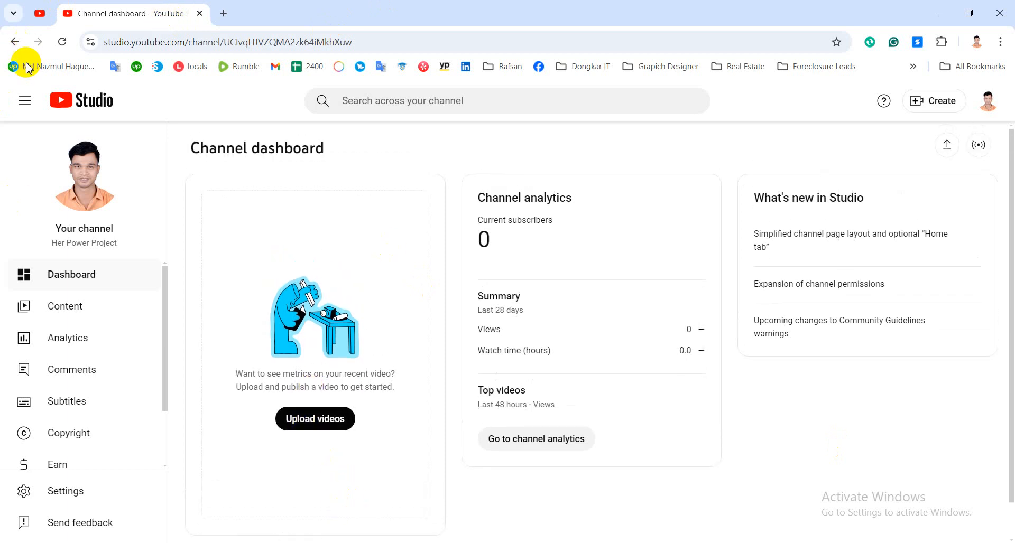
pyautogui.click(376, 542)
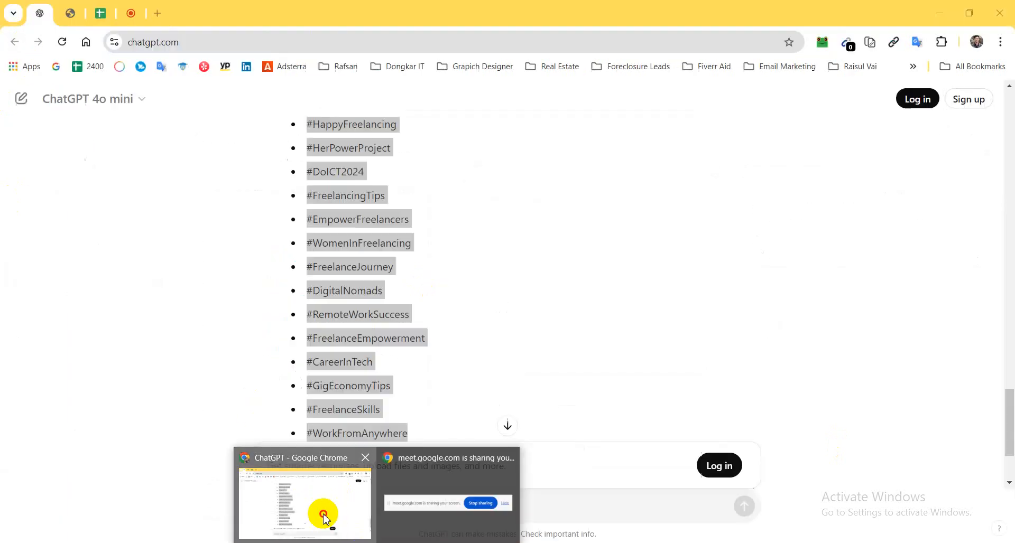
pyautogui.click(324, 515)
pyautogui.click(349, 542)
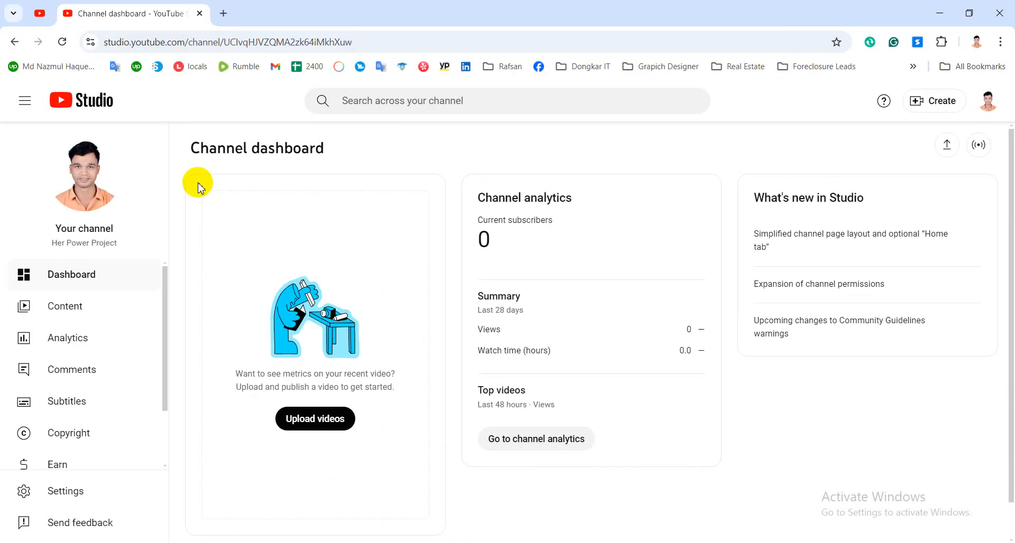
pyautogui.scroll(-1, 375, 449)
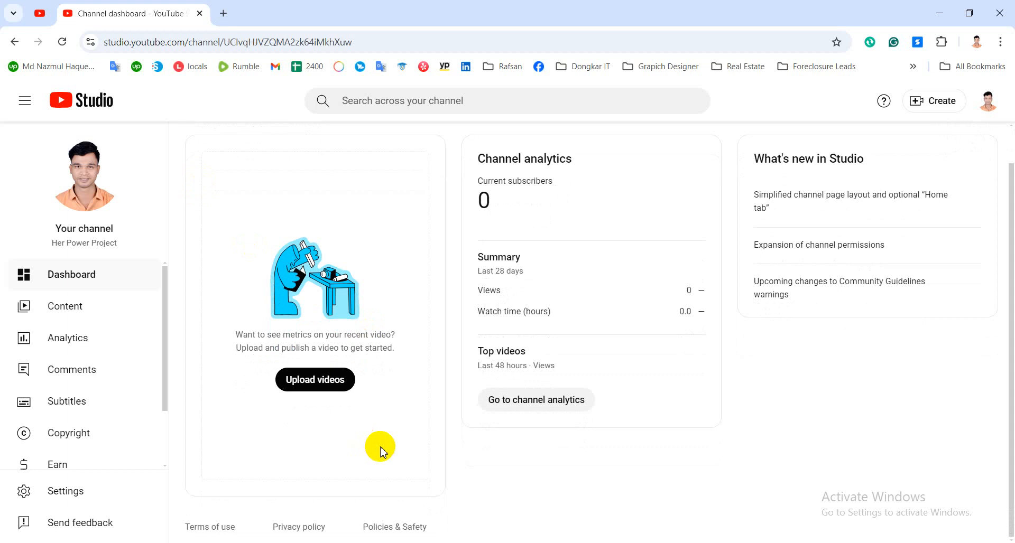
pyautogui.scroll(1, 381, 448)
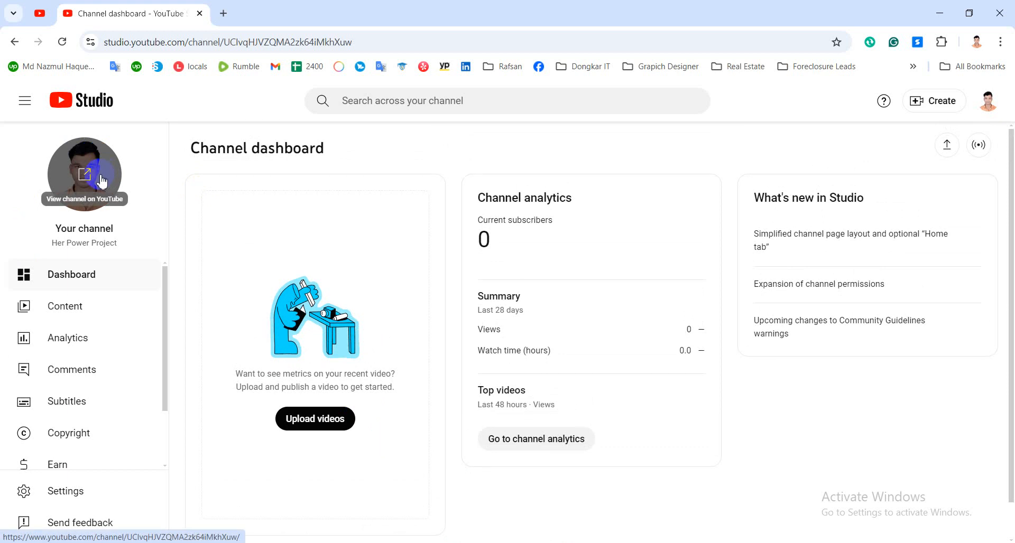
pyautogui.click(562, 542)
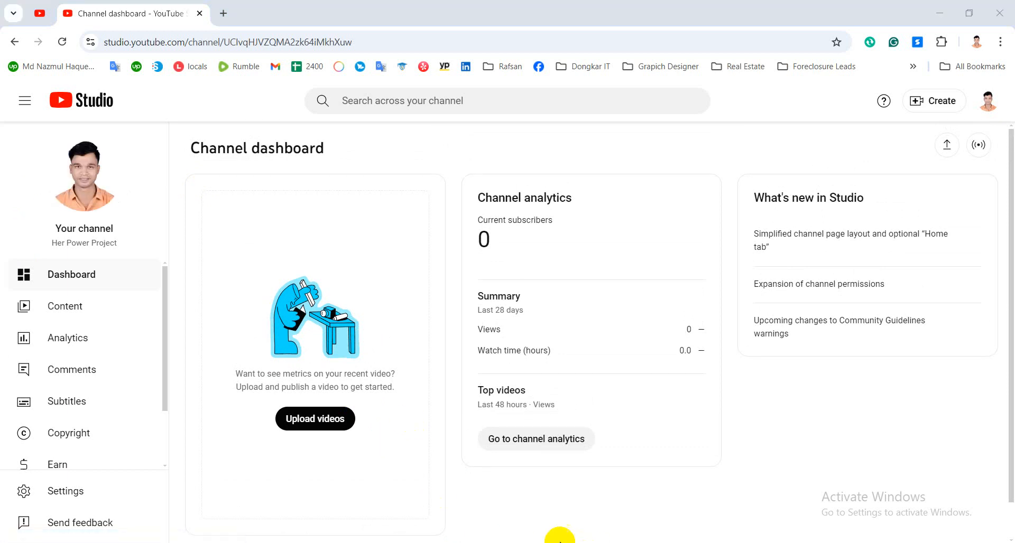